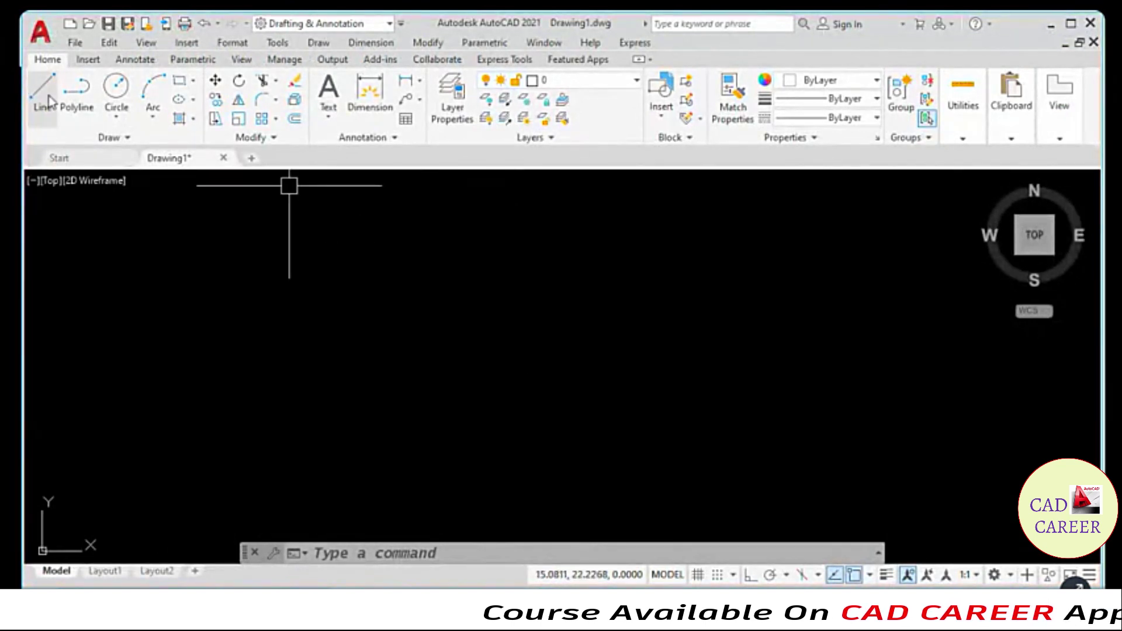
Turn on Ortho mode and draw a long horizontal line across the middle of the drawing area.
type("l")
key("Return")
left_click(314, 304)
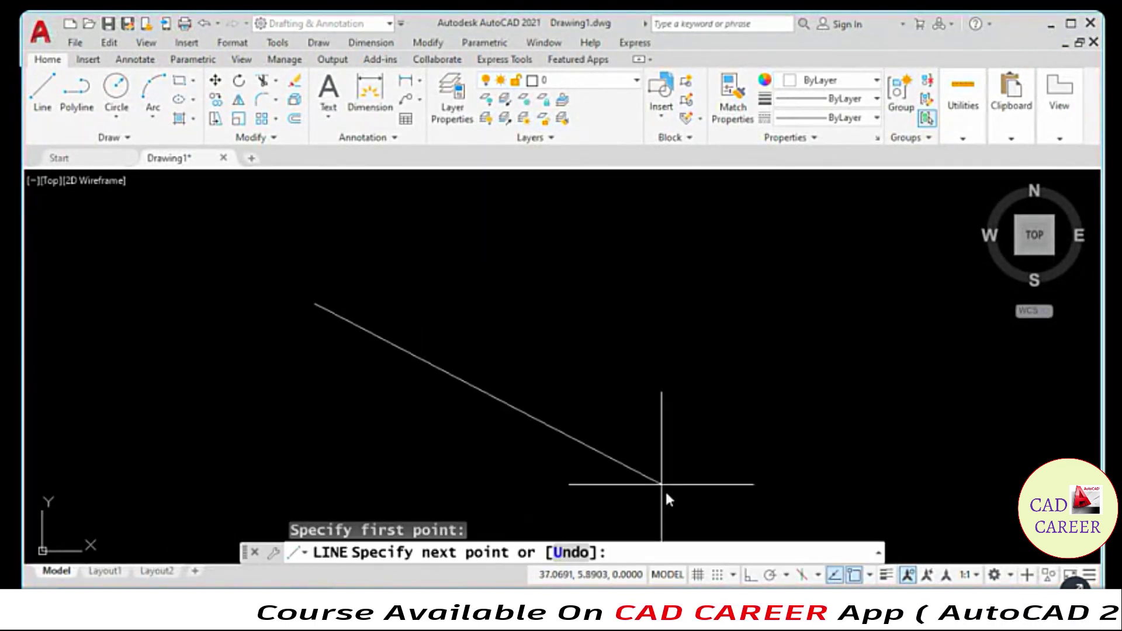
left_click(752, 570)
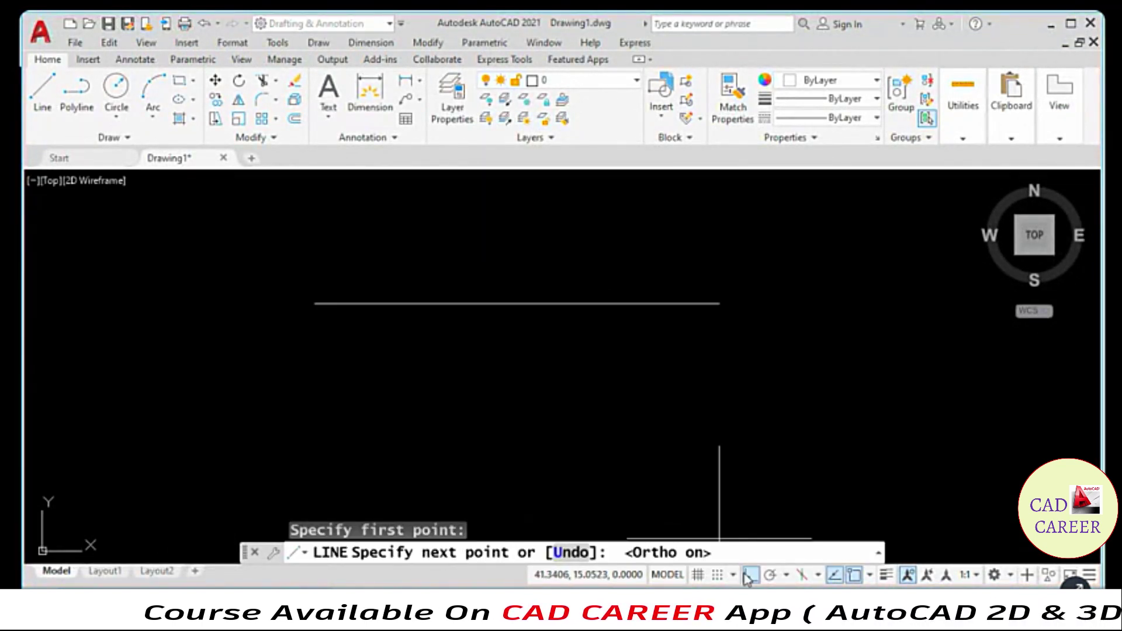
left_click(754, 321)
key("Escape")
Draw two vertical lines crossing the left half of the horizontal line.
key("Return")
left_click(481, 205)
left_click(476, 432)
key("Escape")
key("Return")
left_click(374, 217)
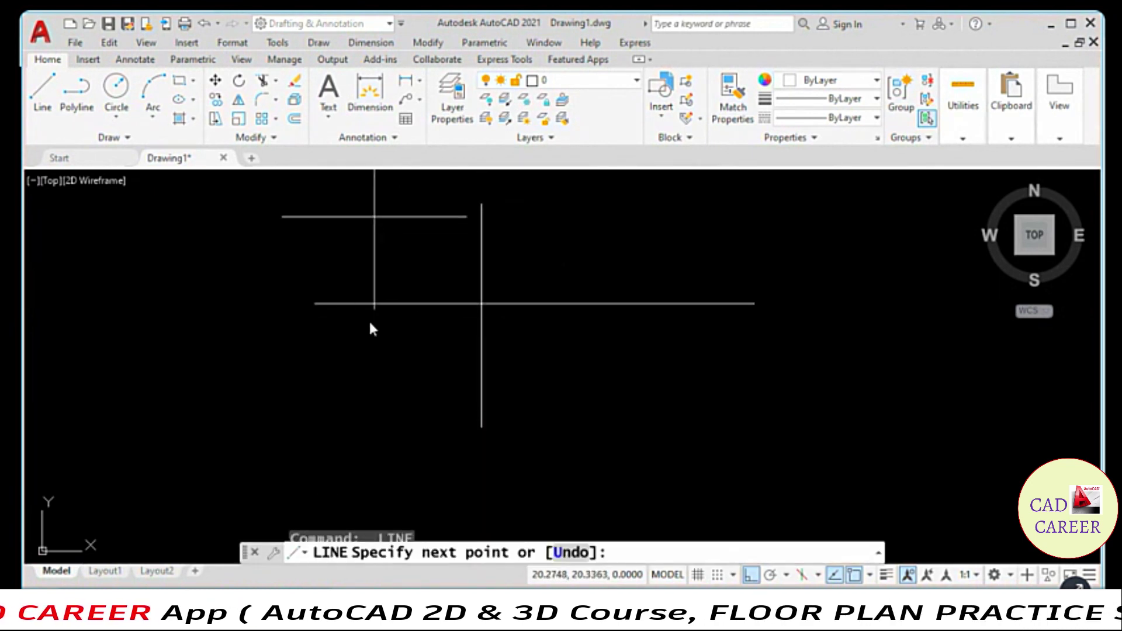
left_click(369, 417)
key("Escape")
key("Escape")
Draw two more vertical lines of different lengths crossing the right half of the horizontal line.
key("Return")
left_click(632, 211)
left_click(630, 435)
key("Return")
key("Return")
left_click(560, 212)
left_click(560, 386)
key("Escape")
key("Escape")
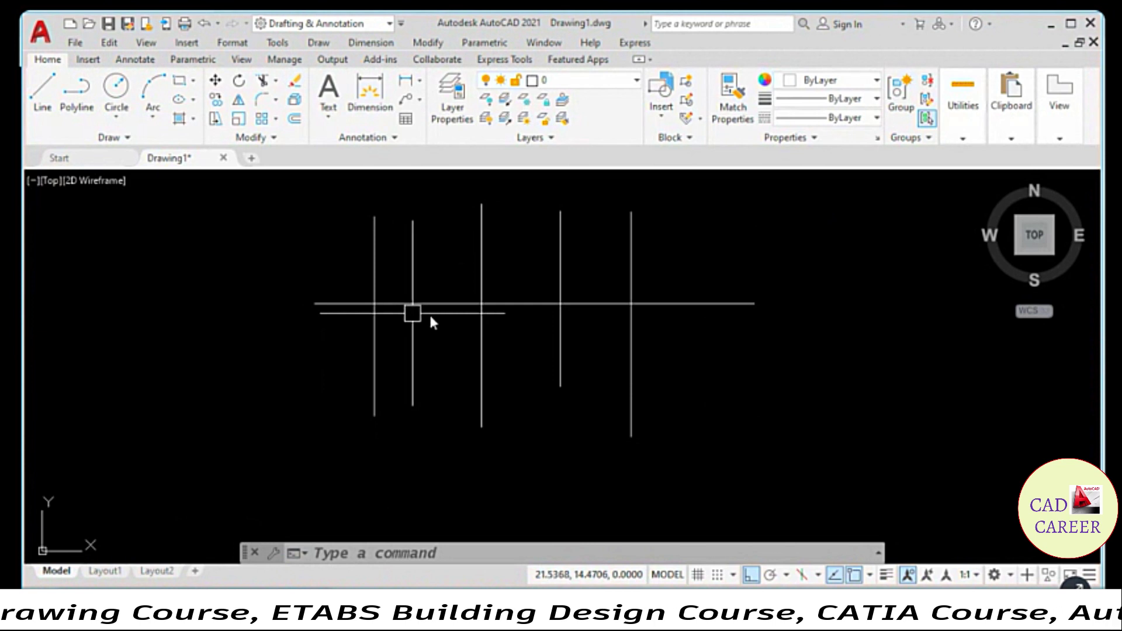
Grip-stretch the leftmost vertical line's upper endpoint down to its intersection with the horizontal line.
left_click_drag(425, 359, 382, 323)
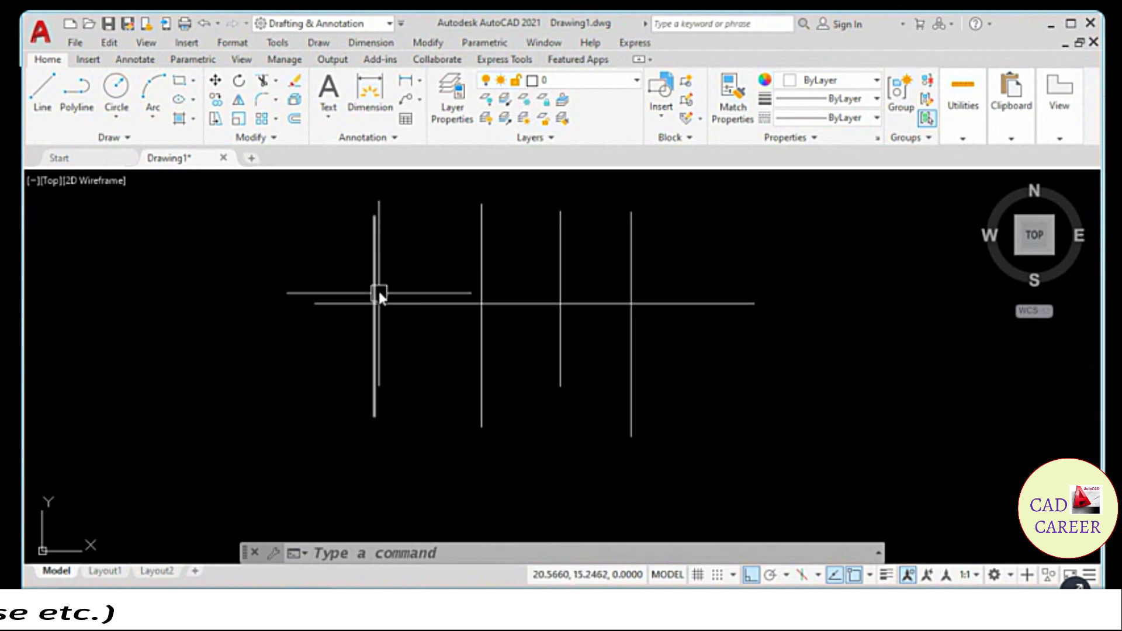
left_click(375, 258)
left_click(374, 217)
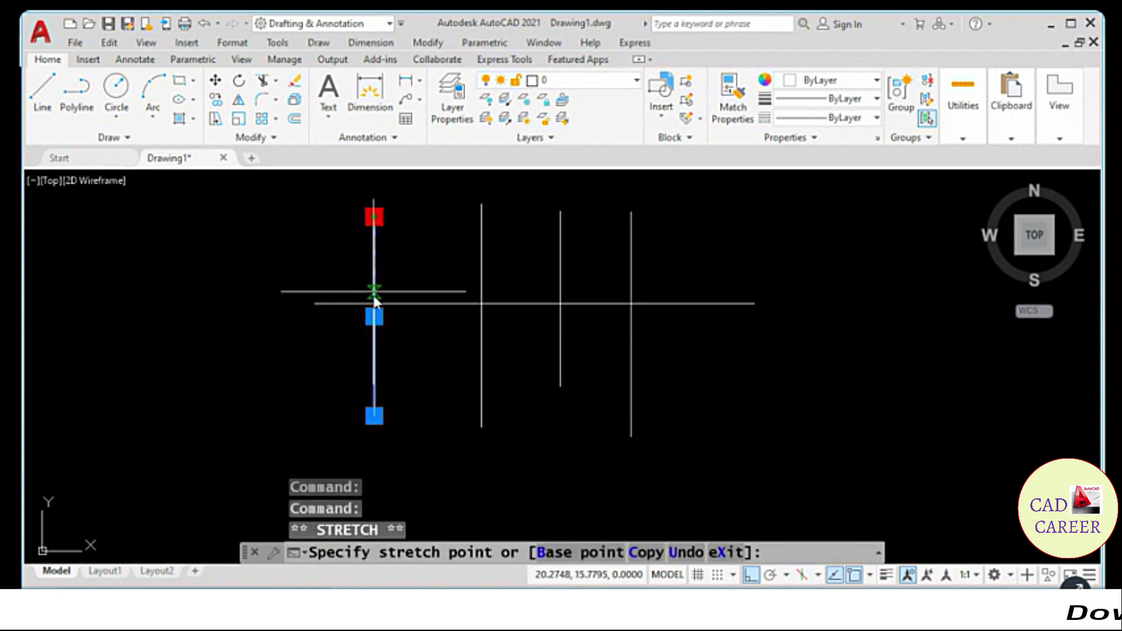
left_click(374, 302)
key("Escape")
key("Escape")
key("Escape")
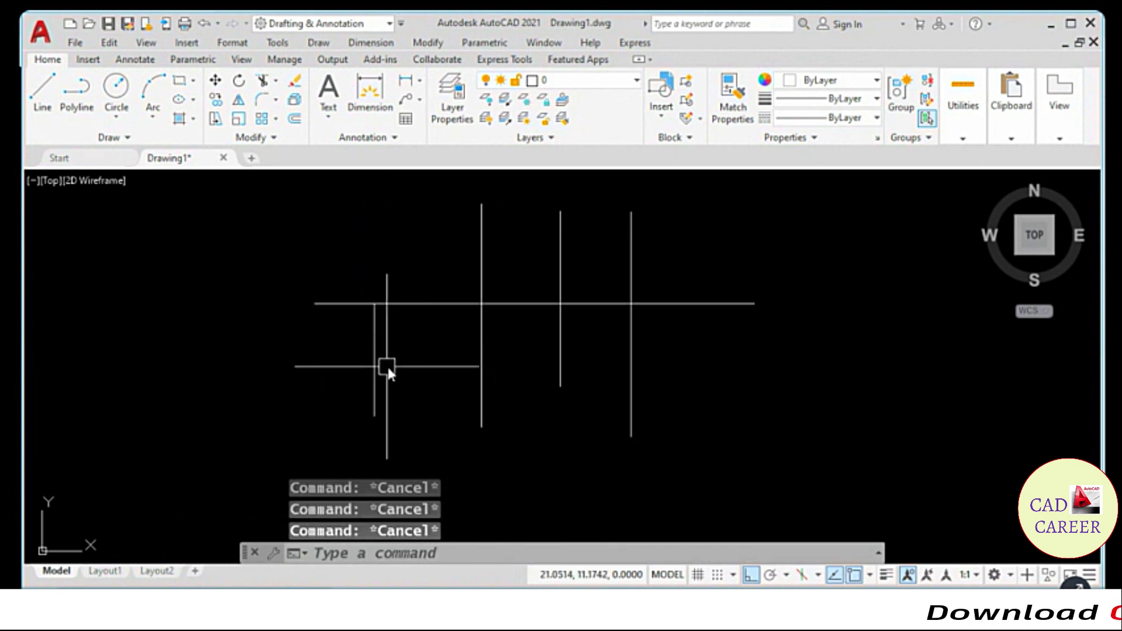
left_click(483, 332)
left_click(560, 325)
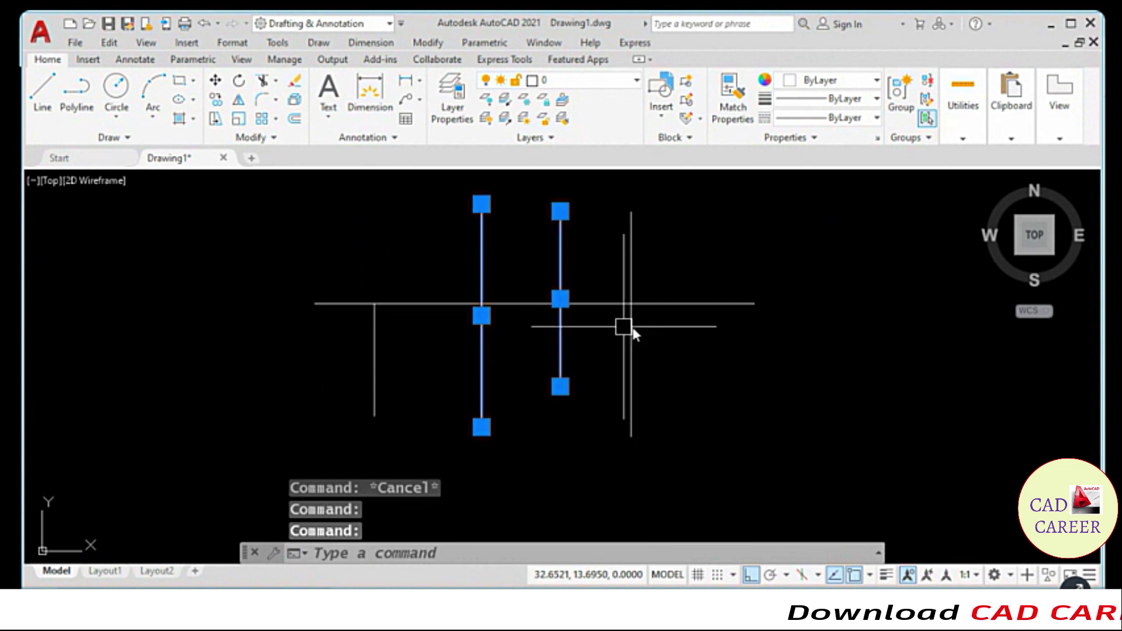
left_click(630, 325)
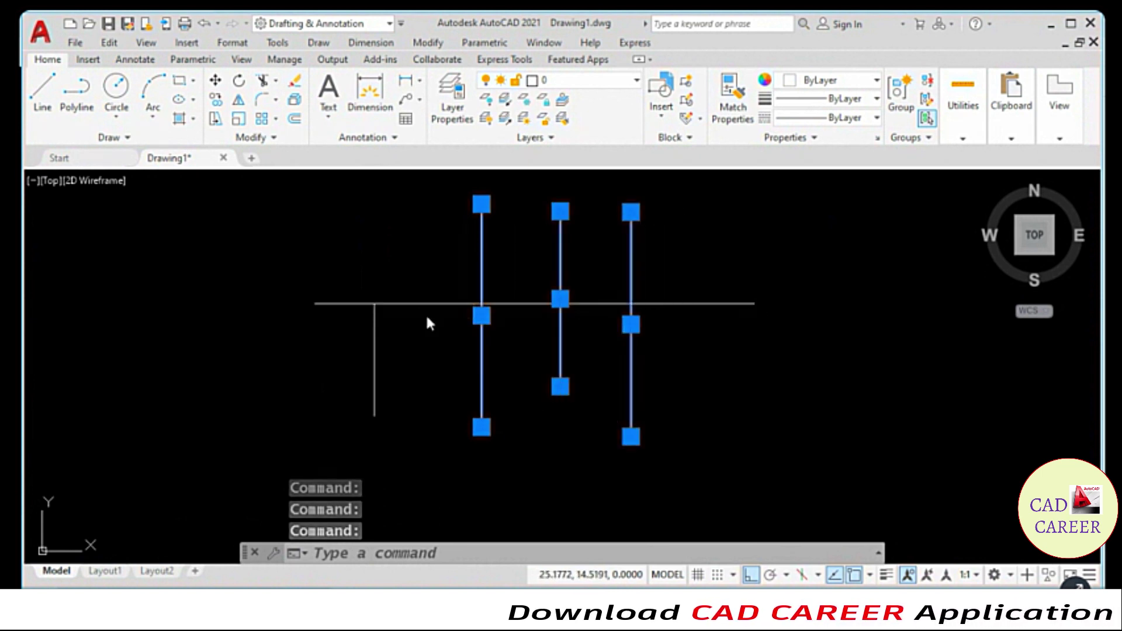
key("Escape")
key("Escape")
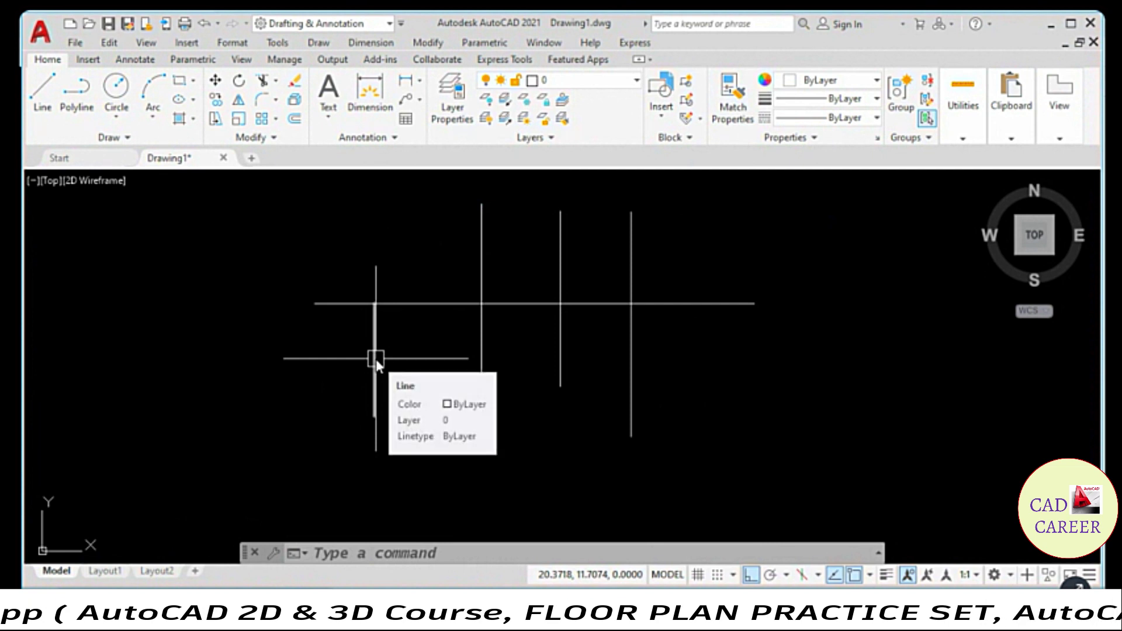
Undo the grip edit of the leftmost vertical line.
key("ctrl+z")
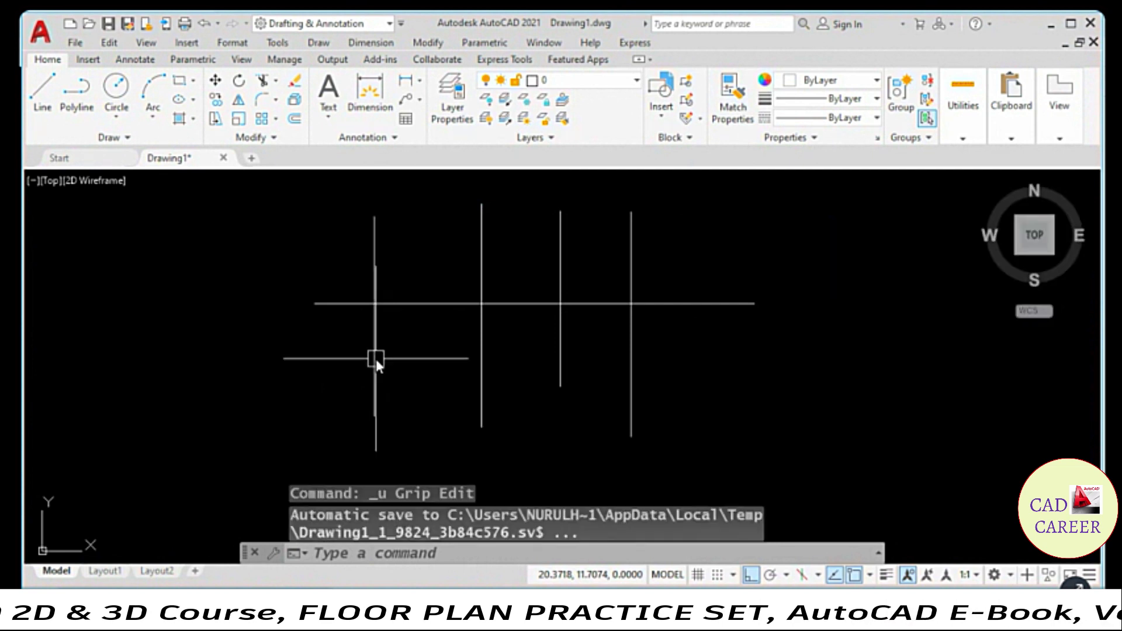
key("Escape")
key("Escape")
key("Escape")
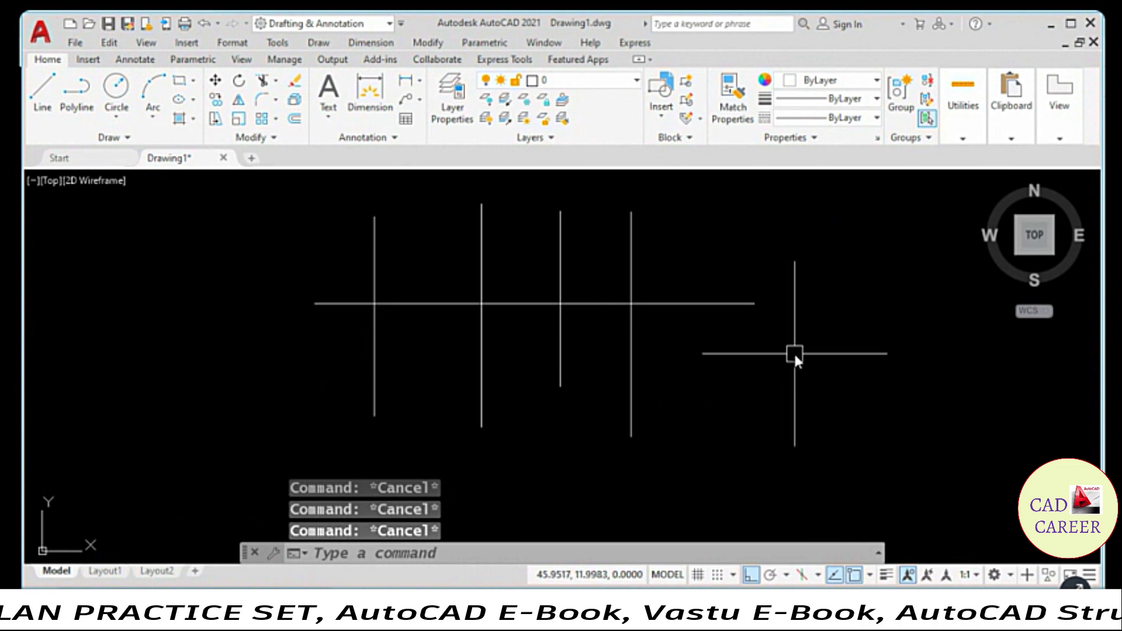
left_click(430, 45)
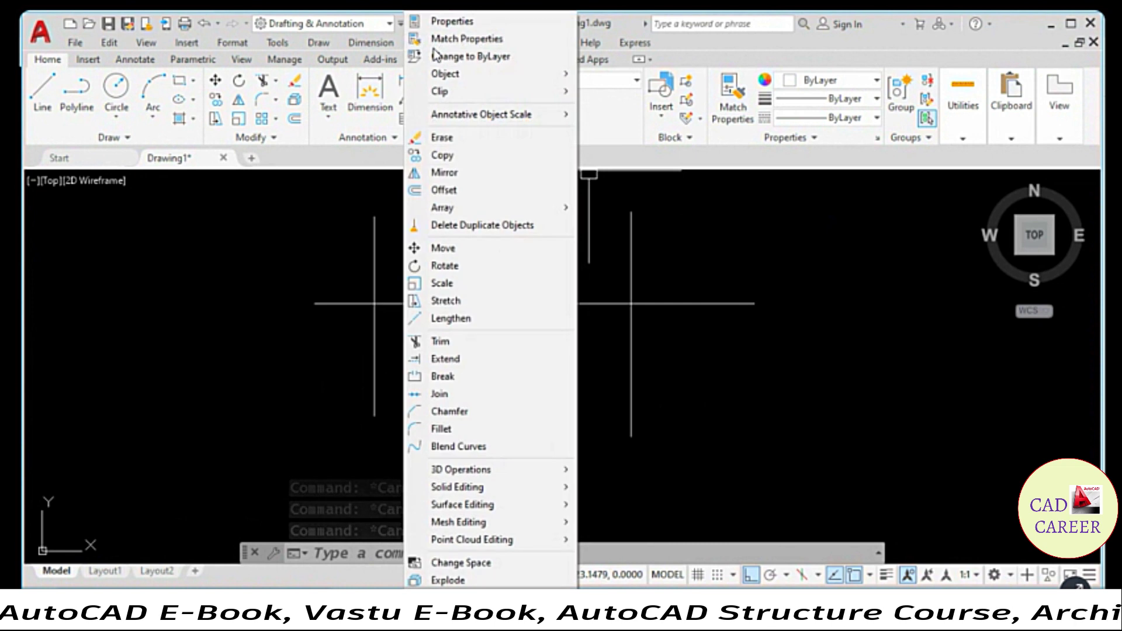
left_click(450, 342)
left_click(735, 266)
left_click(709, 235)
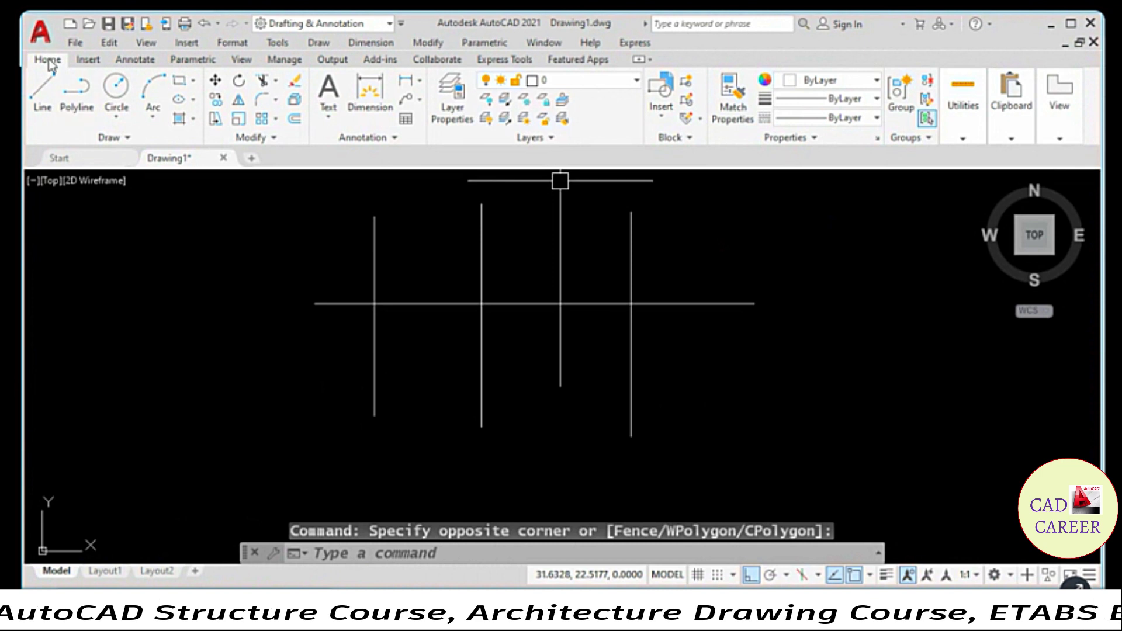
left_click(275, 82)
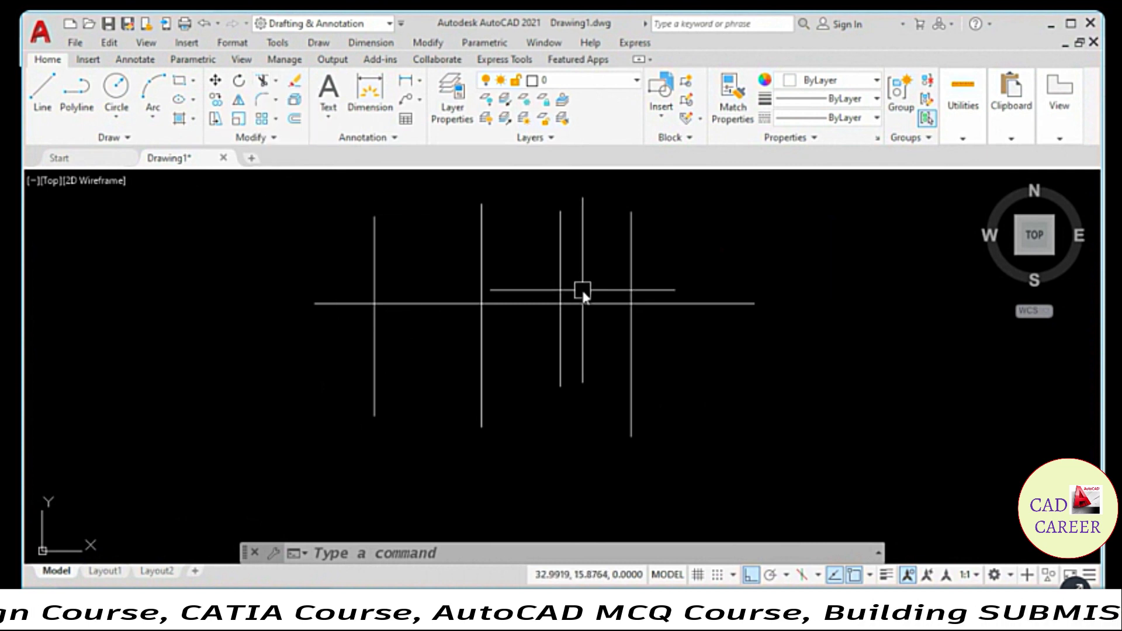
Trim the leftmost vertical line's part below the horizontal line, using the horizontal line as the only cutting edge.
type("tr")
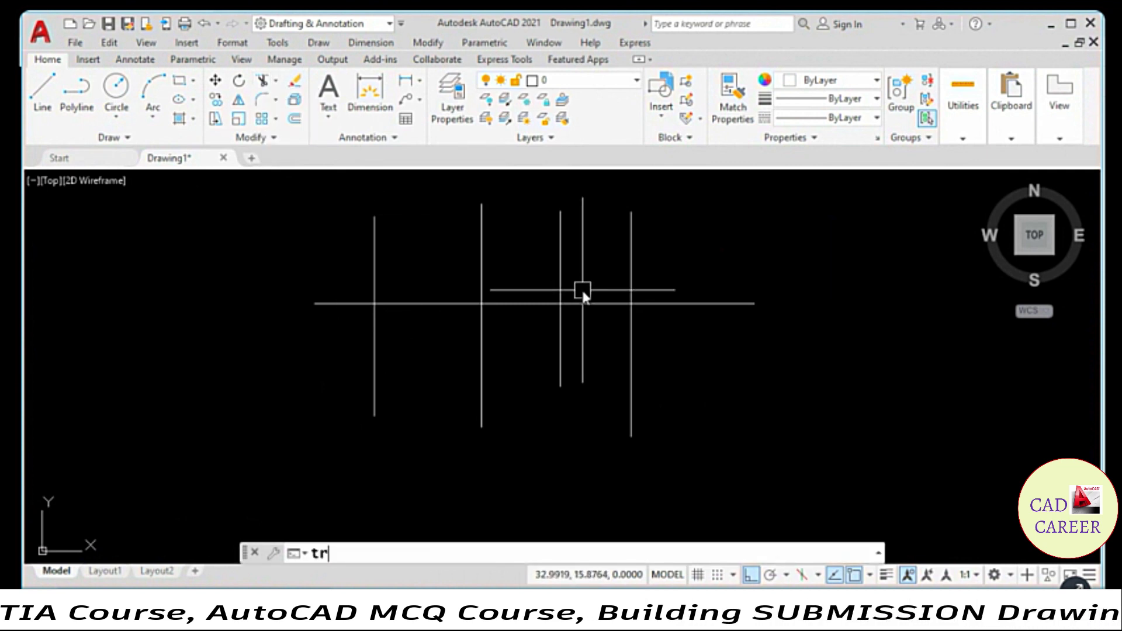
key("Return")
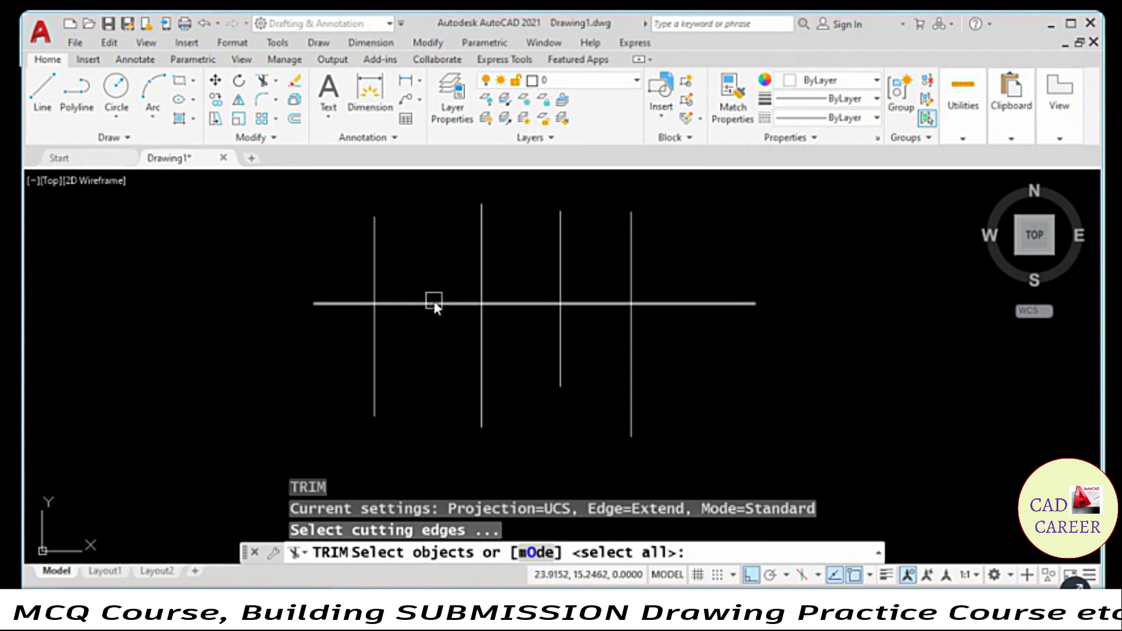
left_click(433, 303)
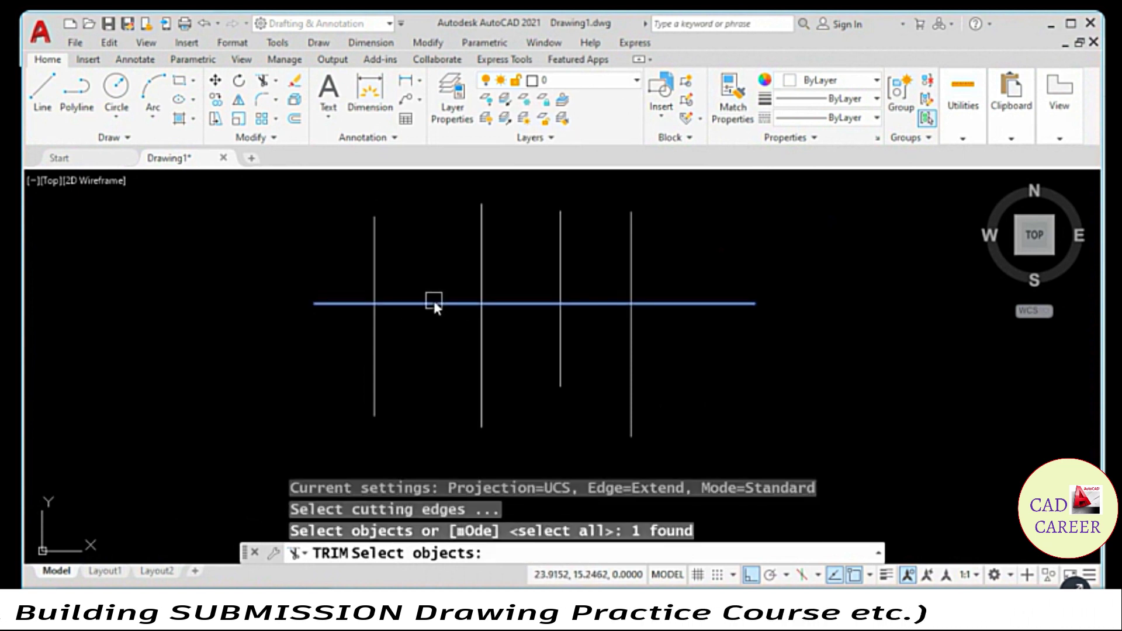
key("Return")
left_click(434, 303)
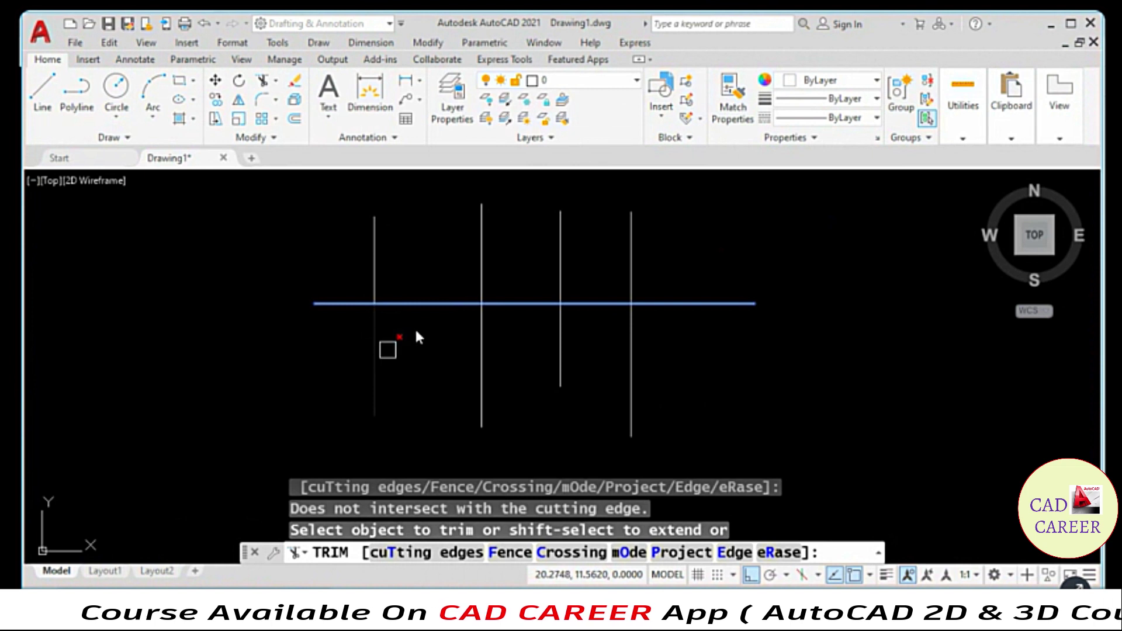
left_click(374, 331)
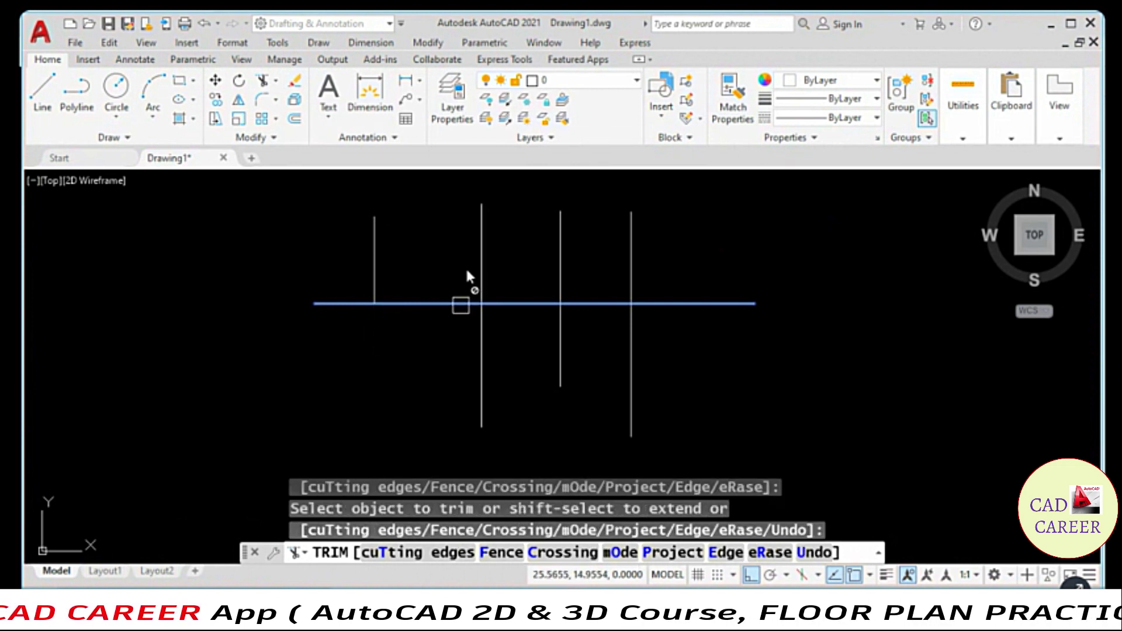
Trim the second and fourth vertical lines above the horizontal line and the third vertical line below it.
left_click(461, 305)
left_click(478, 248)
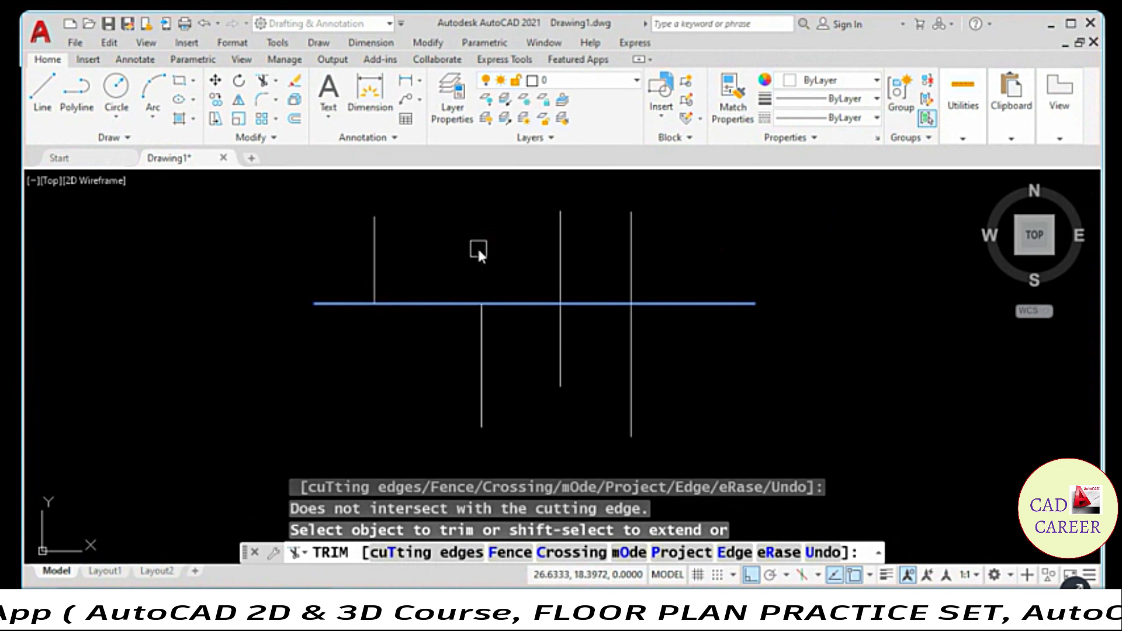
left_click(625, 262)
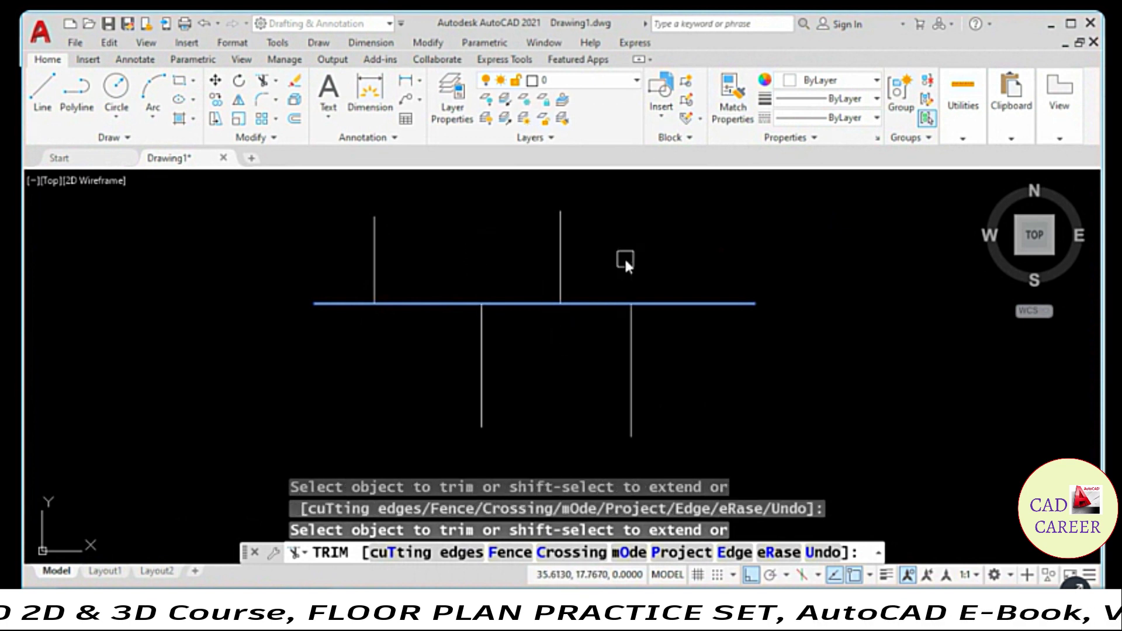
left_click(563, 253)
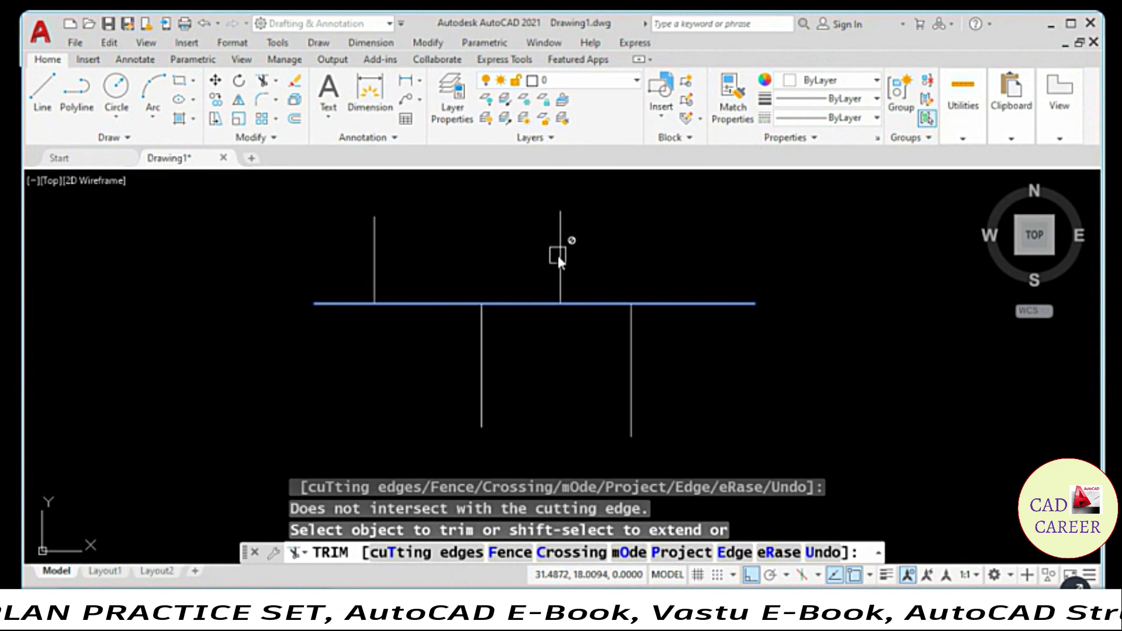
left_click(560, 256)
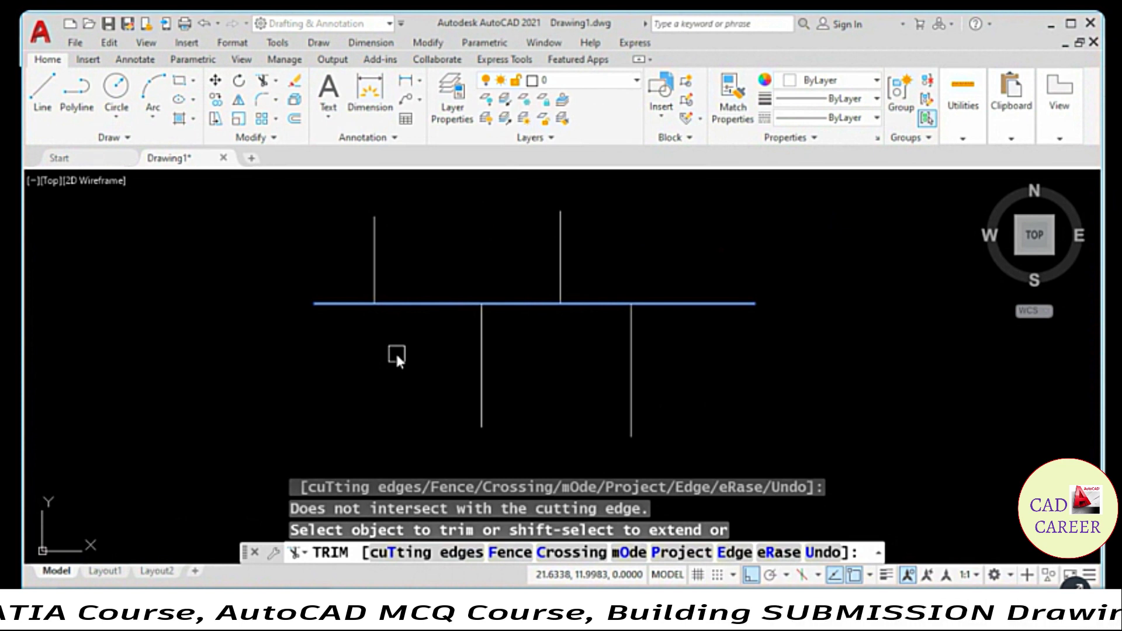
End the Trim command and undo all of its cuts on the four vertical lines.
key("Escape")
key("ctrl+z")
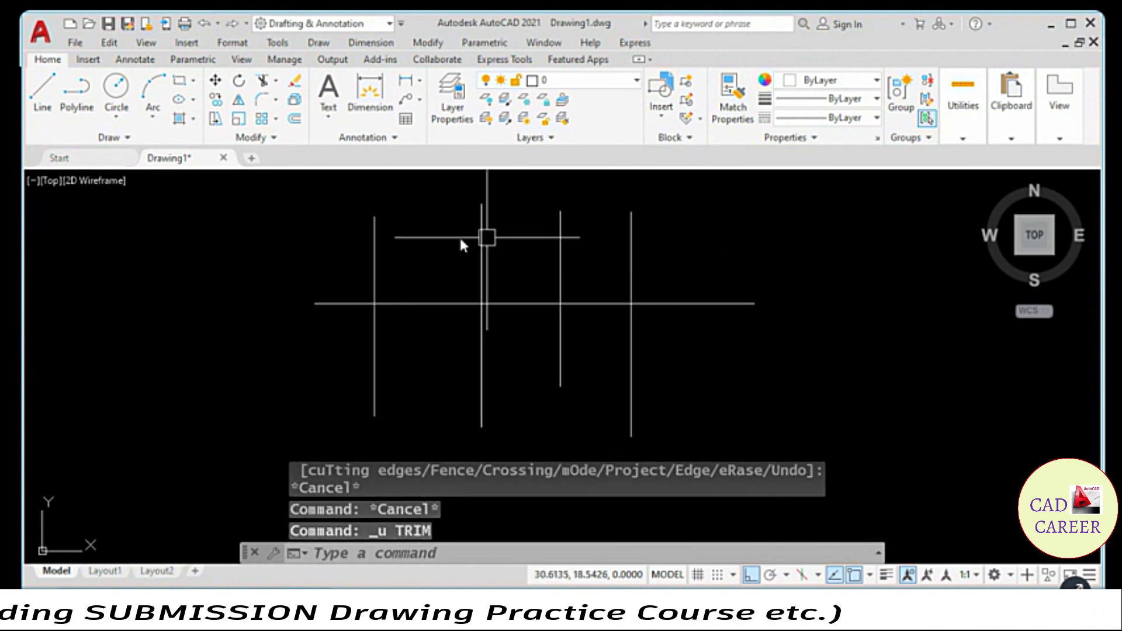
Draw two more horizontal lines across all four vertical lines, below the existing horizontal line.
left_click(42, 94)
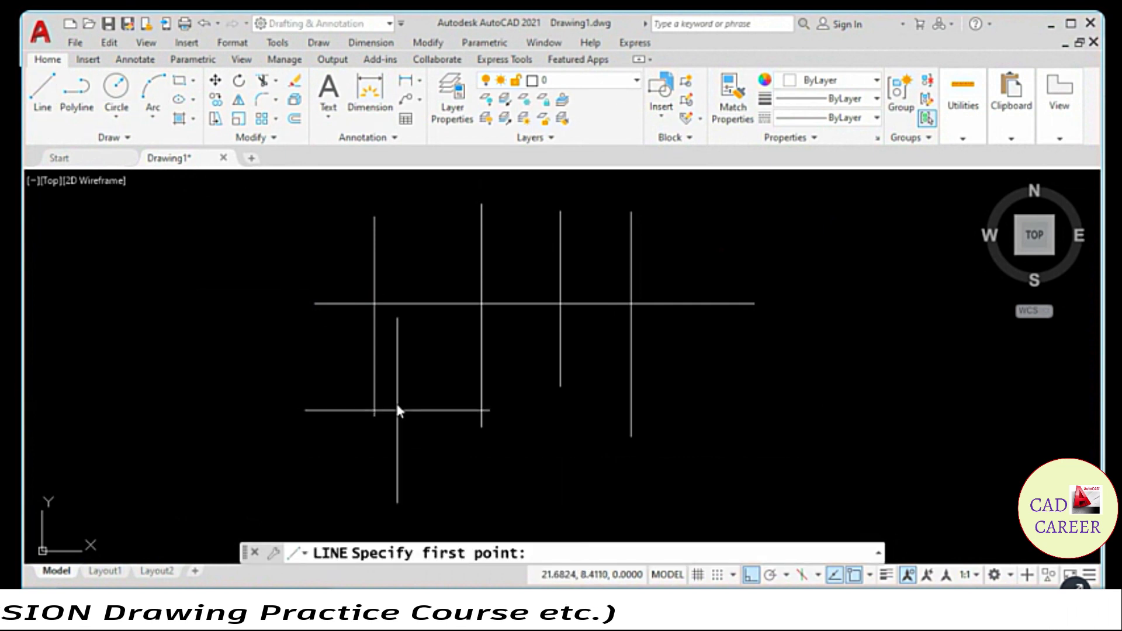
left_click(324, 357)
left_click(727, 357)
key("Escape")
key("Escape")
key("space")
left_click(279, 333)
left_click(740, 333)
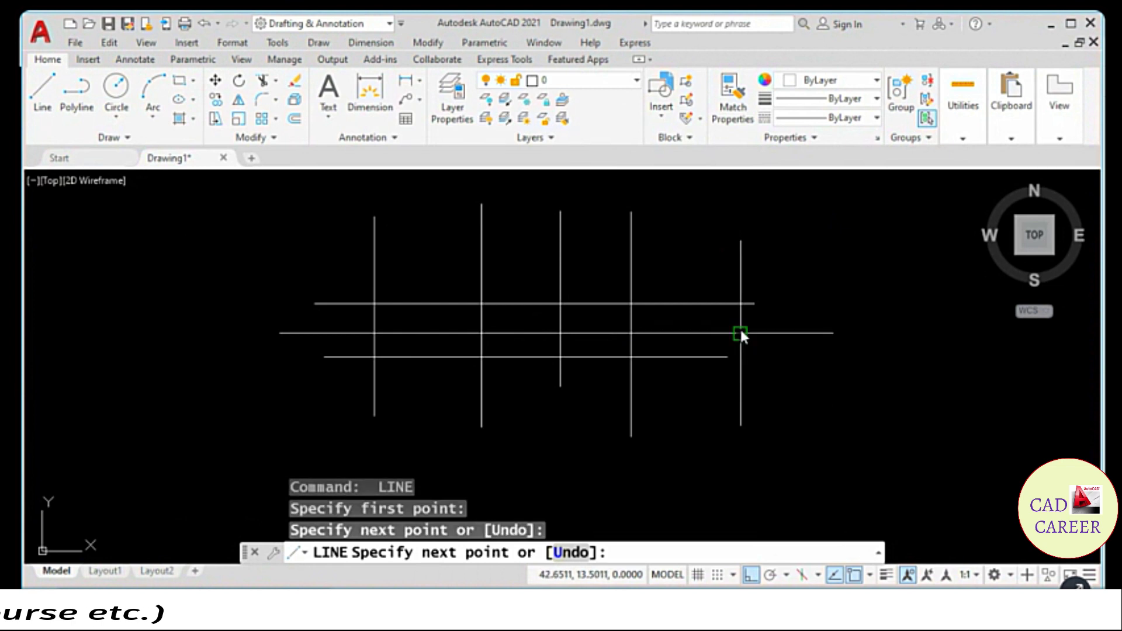
key("Escape")
key("Escape")
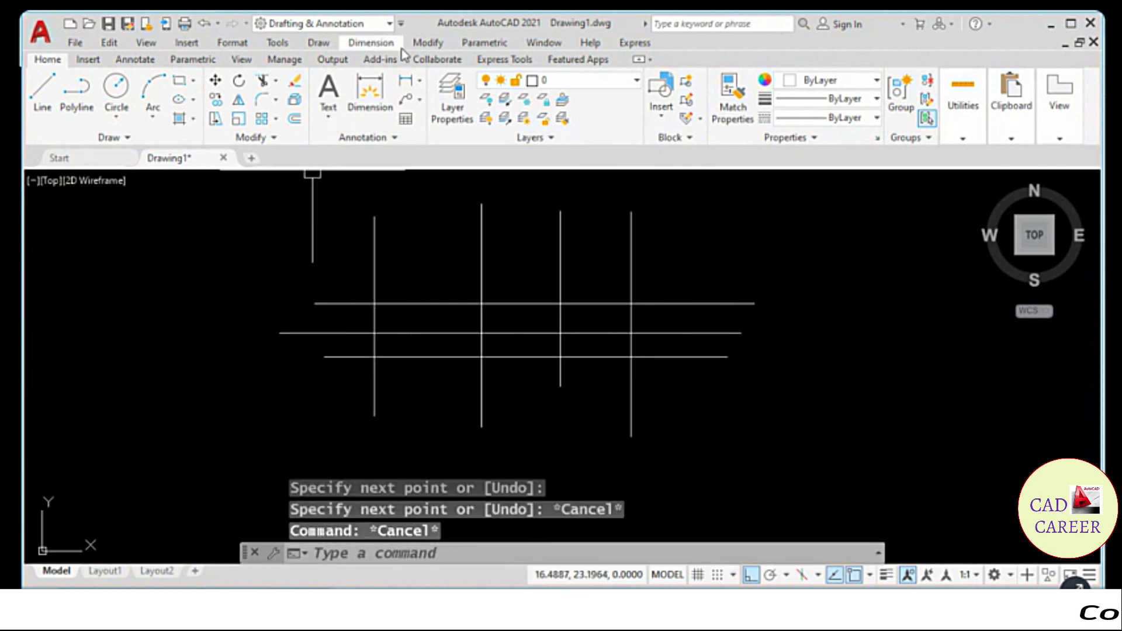
Start the Trim command with all three horizontal lines as cutting edges.
left_click(428, 42)
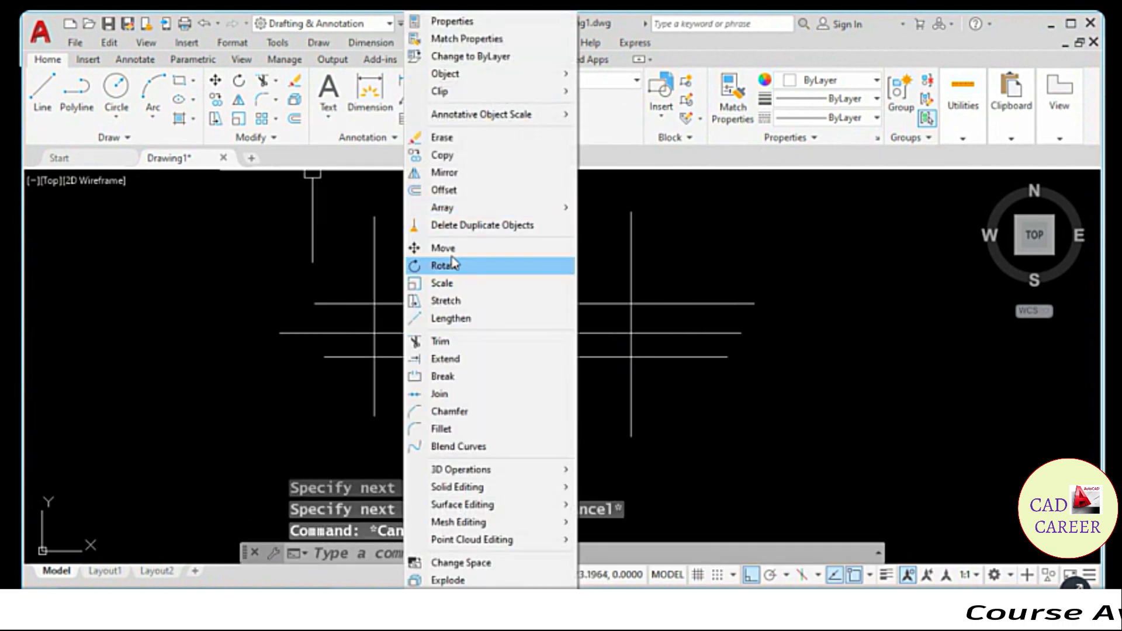
left_click(454, 341)
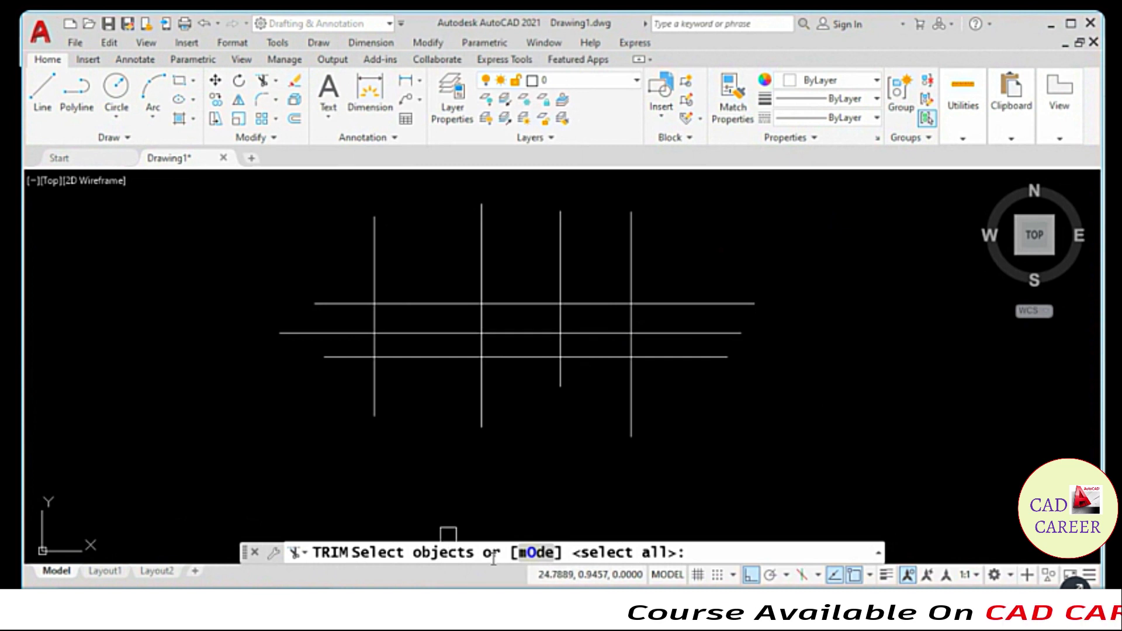
left_click(428, 304)
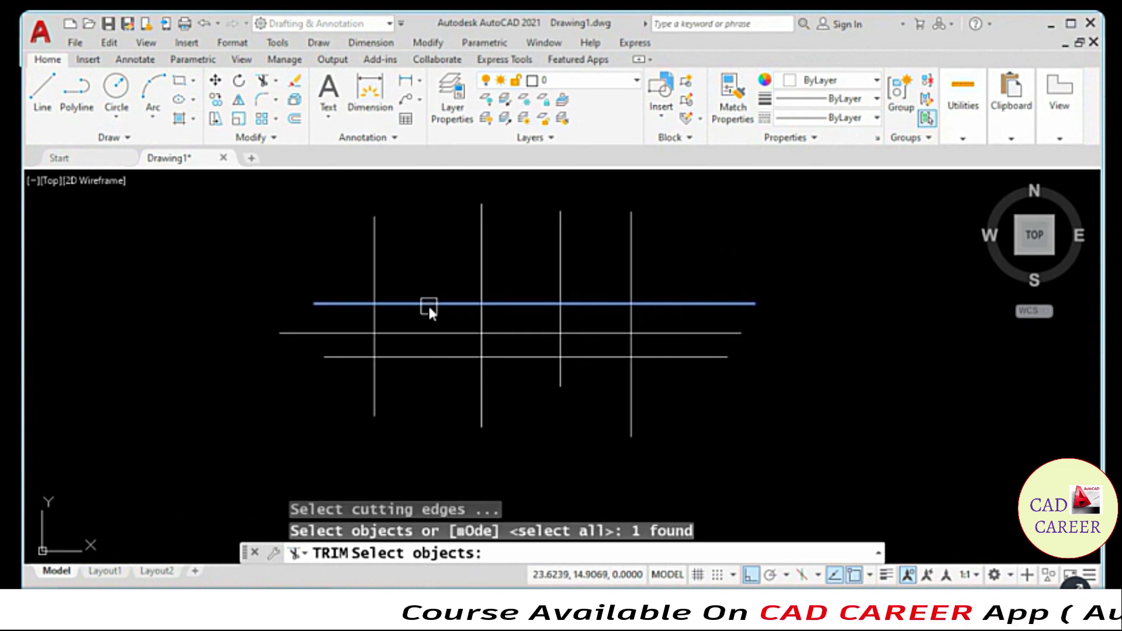
left_click(426, 333)
left_click(436, 355)
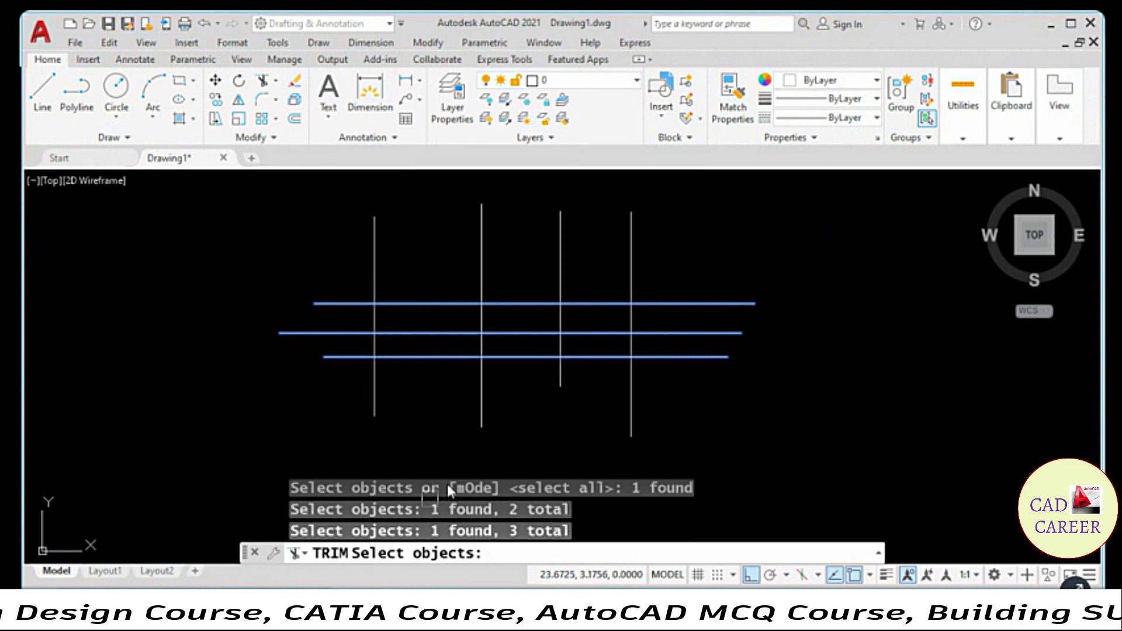
key("Return")
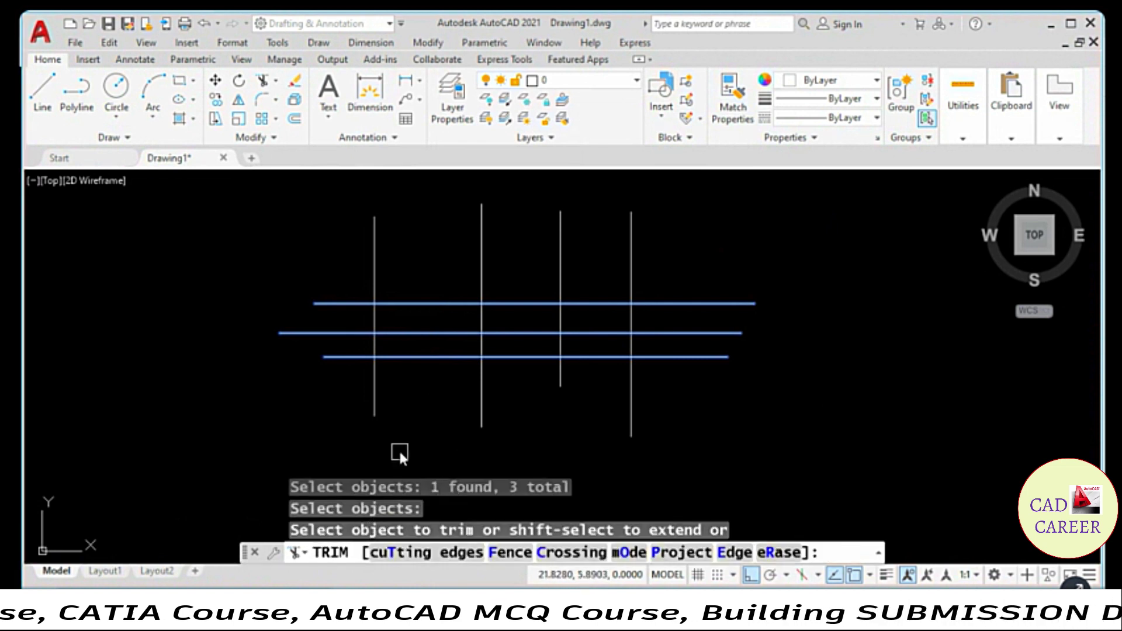
Trim away all of the first vertical line above the lowest horizontal line, segment by segment.
left_click(373, 259)
left_click(373, 314)
left_click(373, 342)
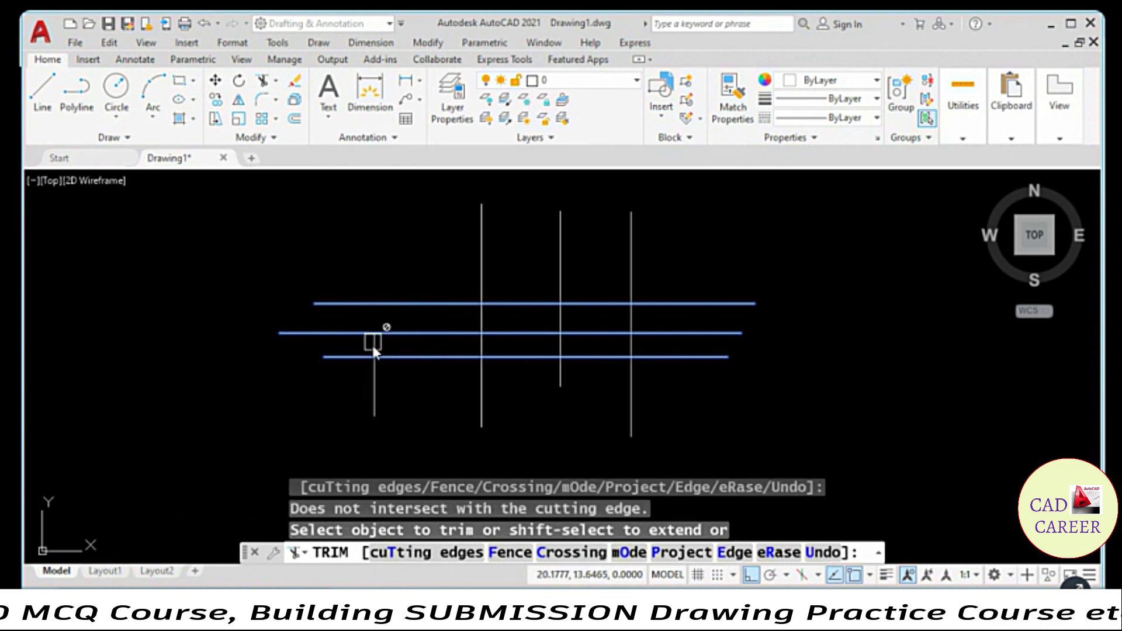
left_click(373, 344)
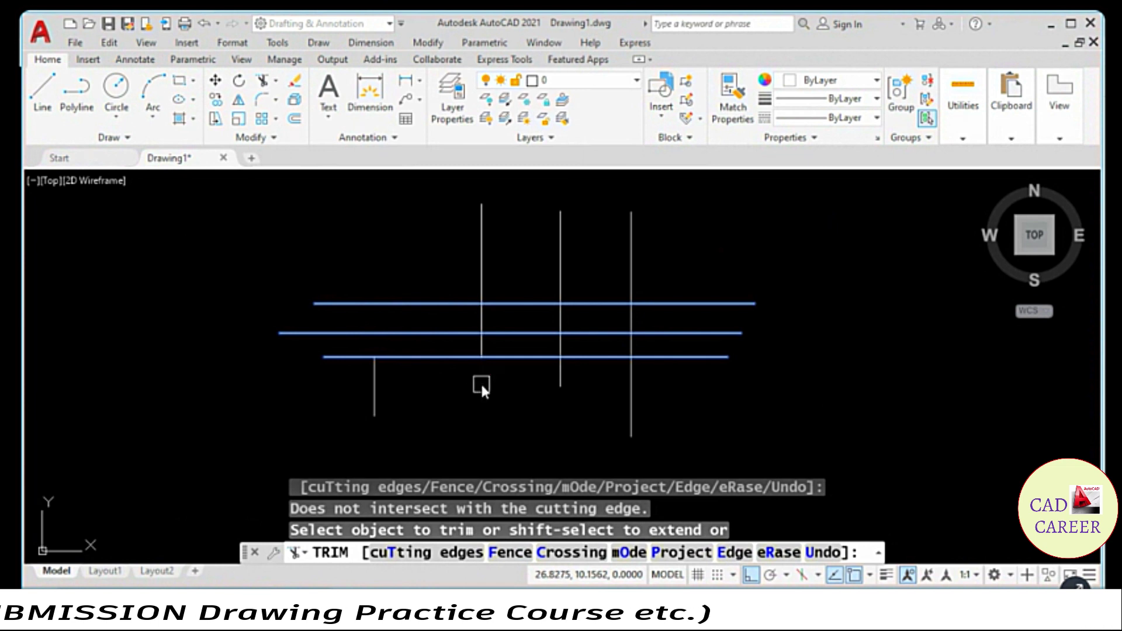
Trim the second vertical line below the lowest horizontal line and between the upper and middle horizontal lines.
left_click(481, 306)
left_click(481, 319)
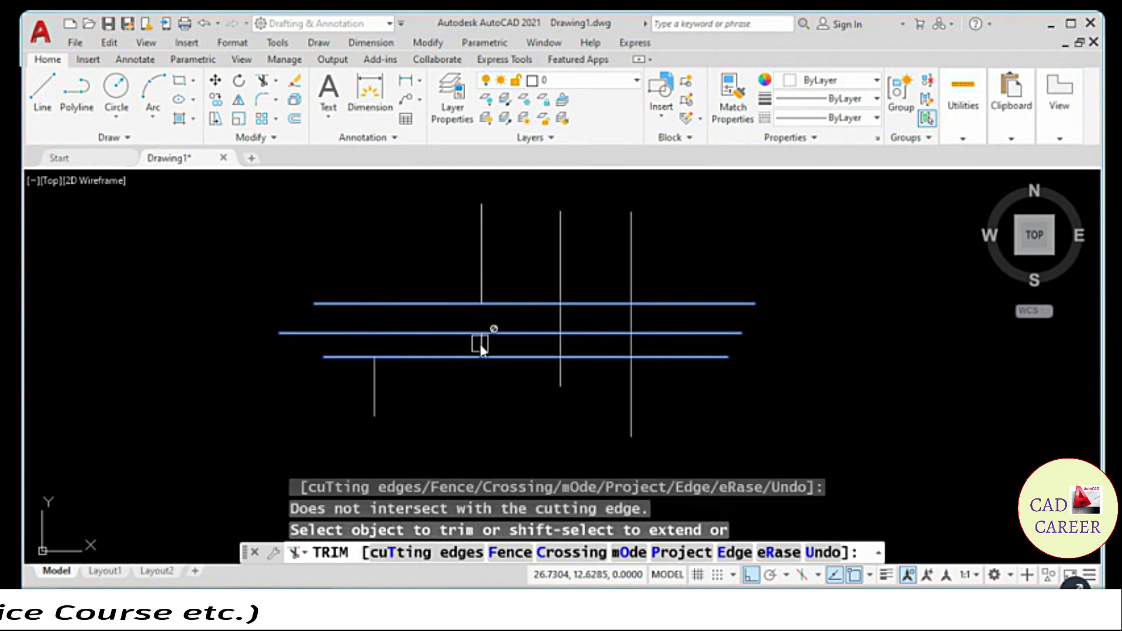
scroll(481, 304, "up", 4)
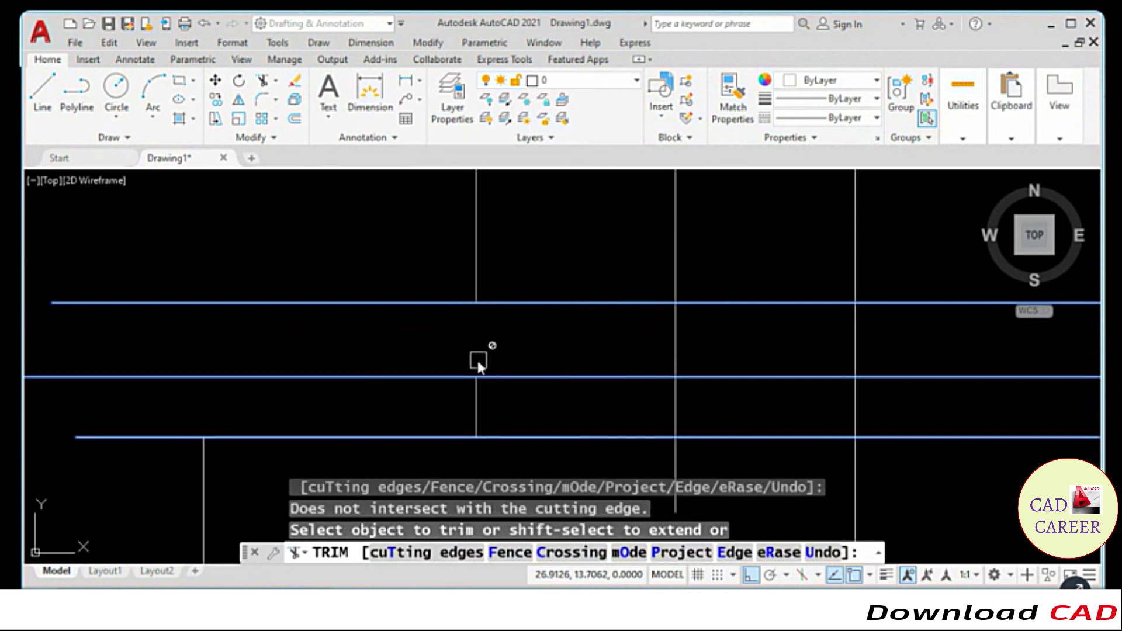
Trim the third vertical line so only its segment between the upper and middle horizontal lines is kept.
scroll(477, 363, "down", 4)
left_click(552, 282)
left_click(552, 400)
left_click(554, 391)
scroll(554, 391, "up", 2)
left_click(556, 370)
left_click(556, 334)
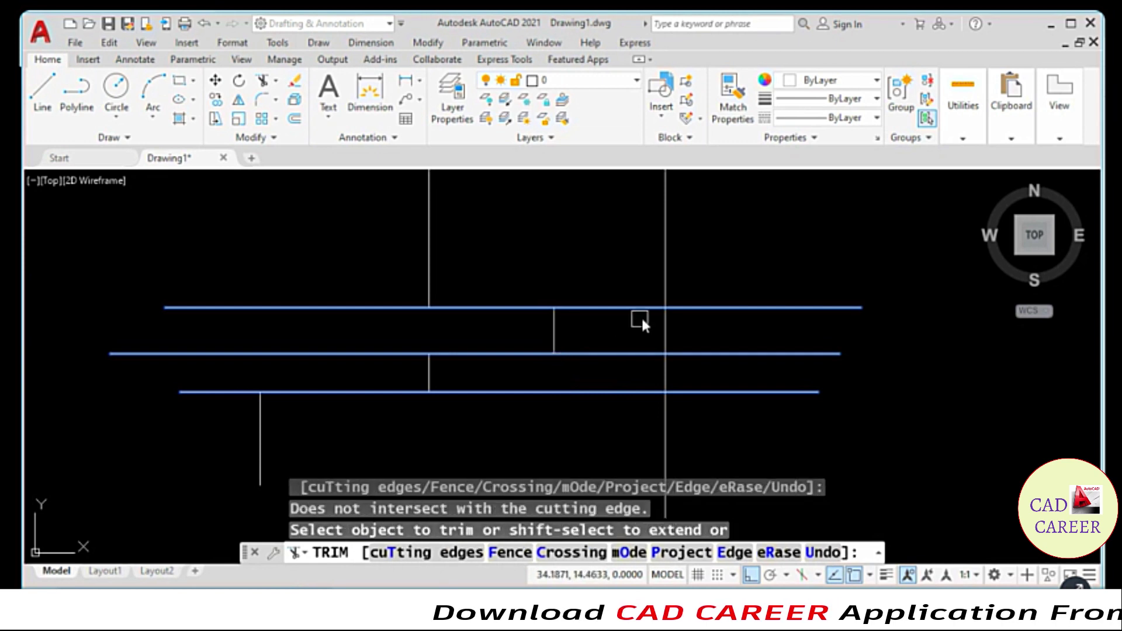
Trim the fourth vertical line above the upper horizontal line and between the middle and lowest horizontal lines.
left_click(671, 252)
left_click(667, 358)
left_click(666, 367)
left_click(666, 422)
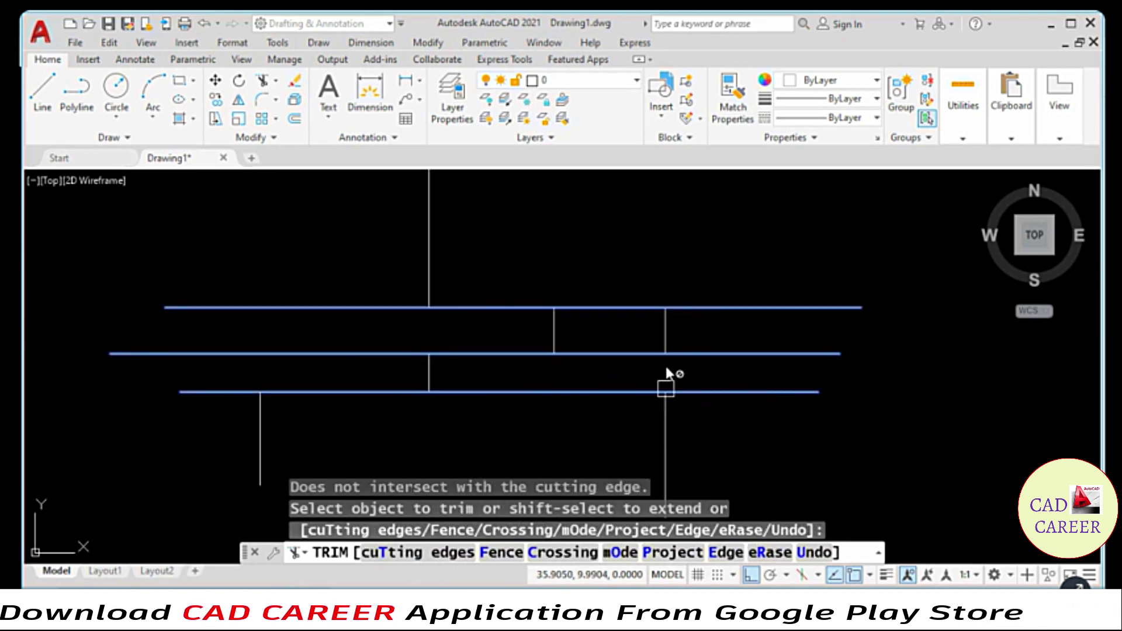
scroll(650, 329, "down", 2)
left_click(650, 329)
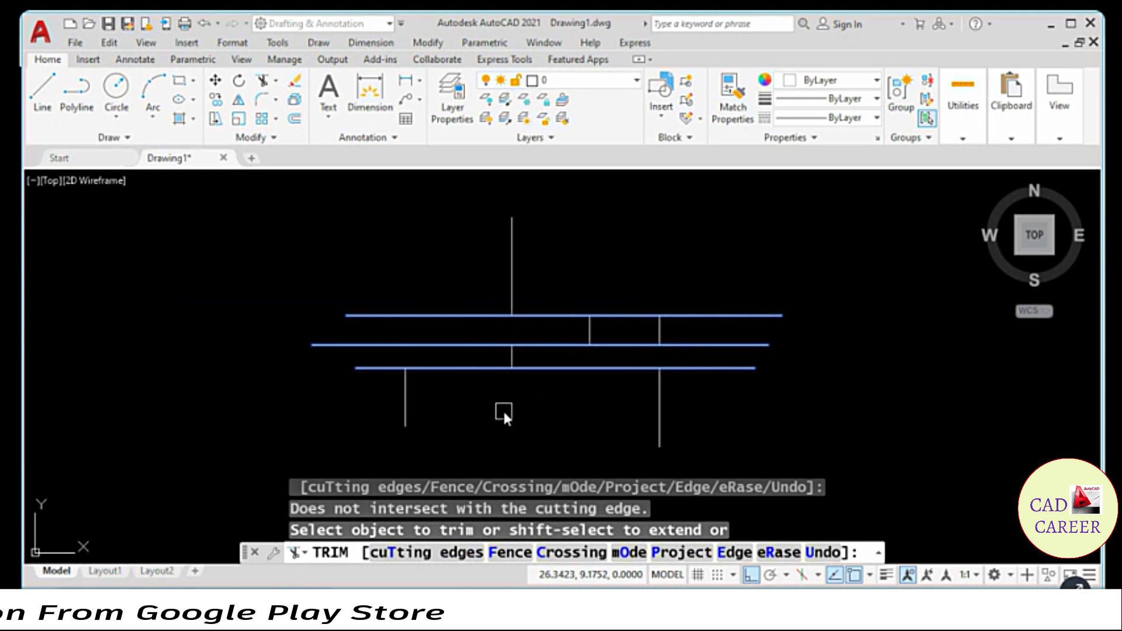
End the Trim command and undo its cuts on the four vertical lines.
key("Escape")
key("Escape")
key("ctrl+z")
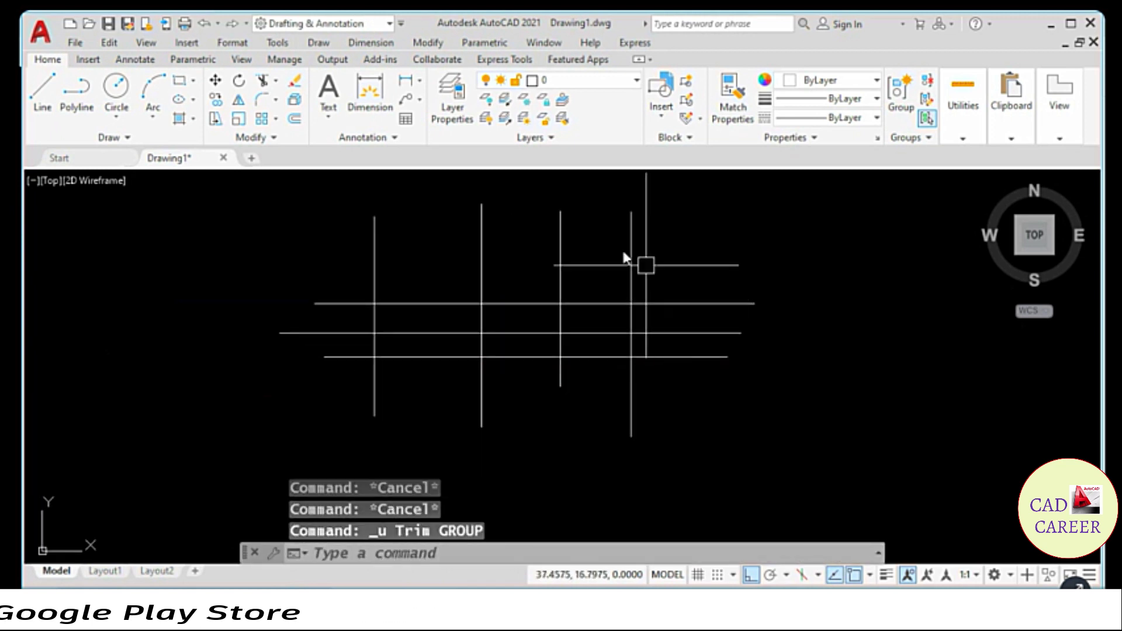
Start the Trim command with all seven lines selected by a crossing window as cutting edges.
left_click(440, 47)
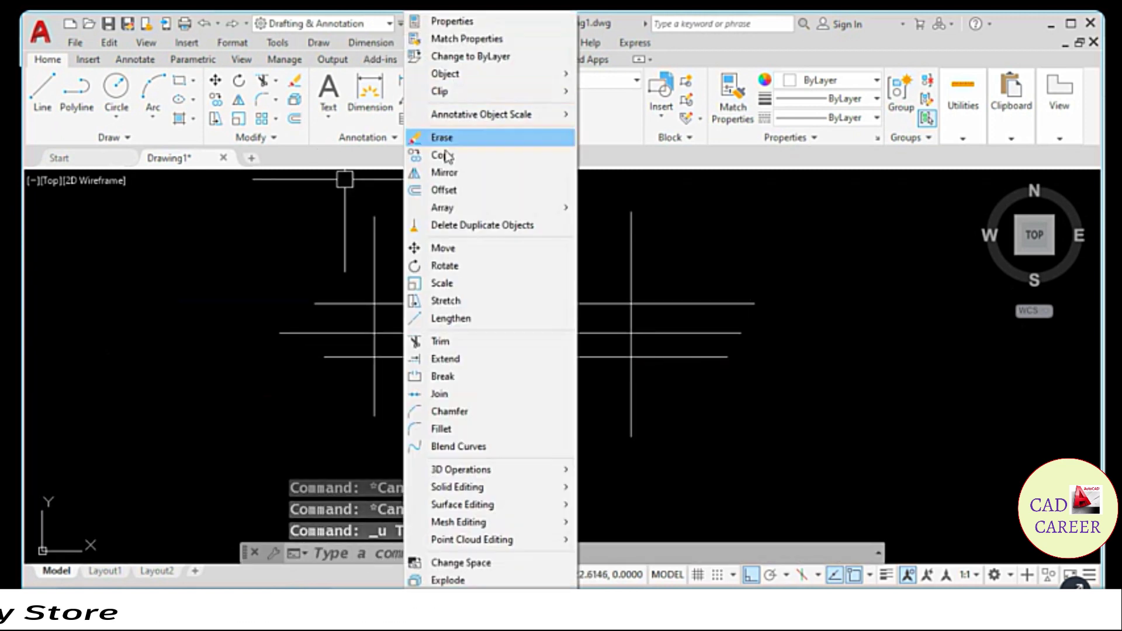
left_click(458, 341)
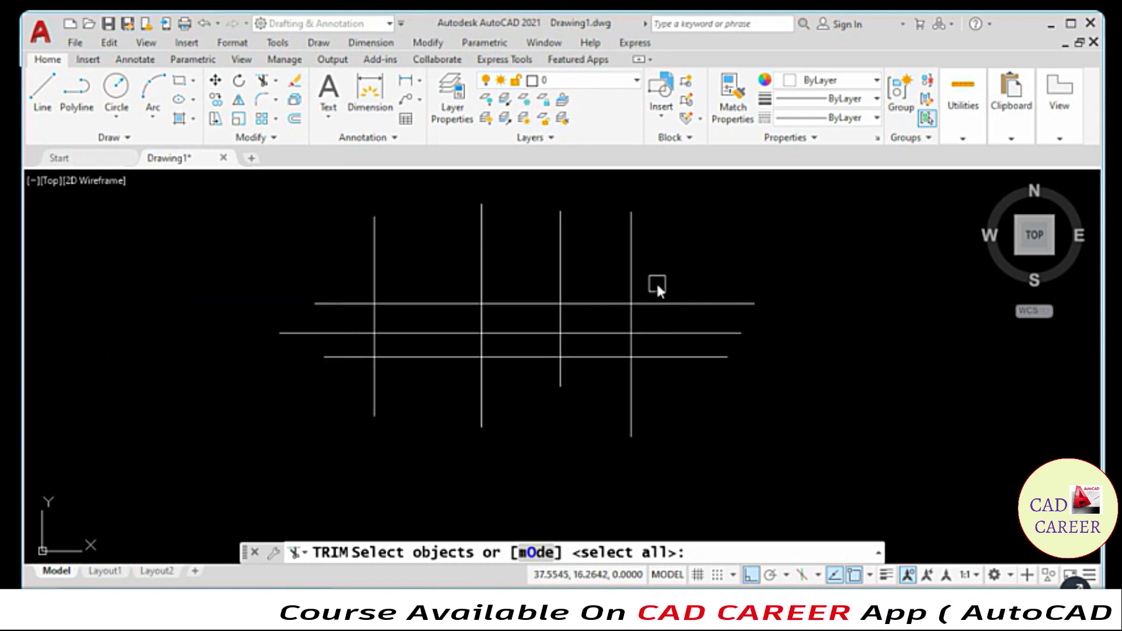
left_click(672, 251)
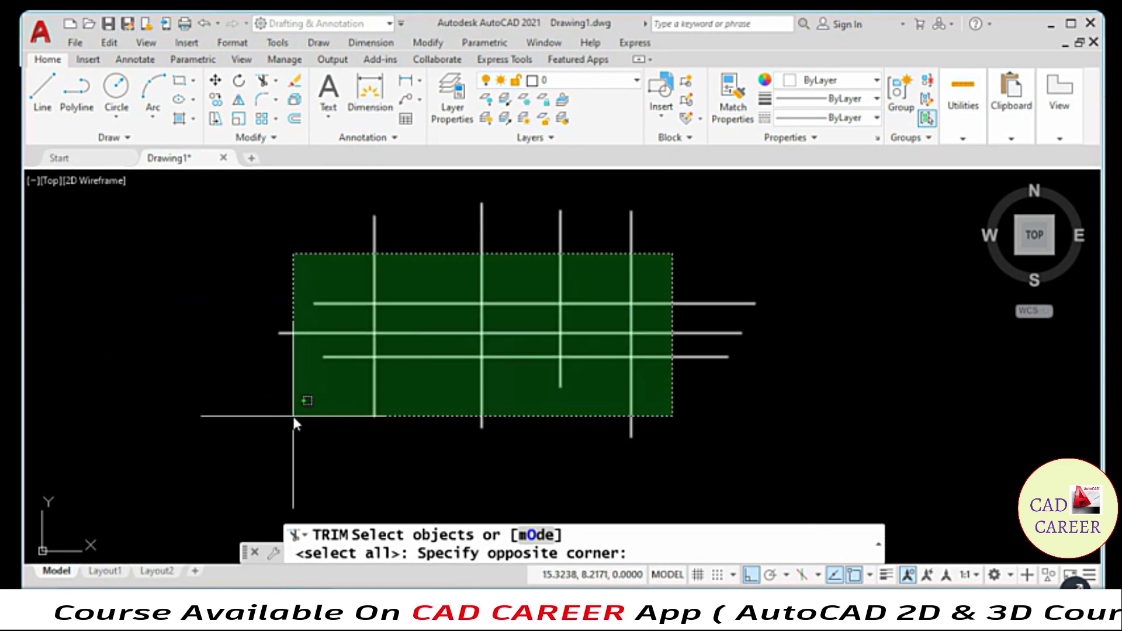
left_click(295, 419)
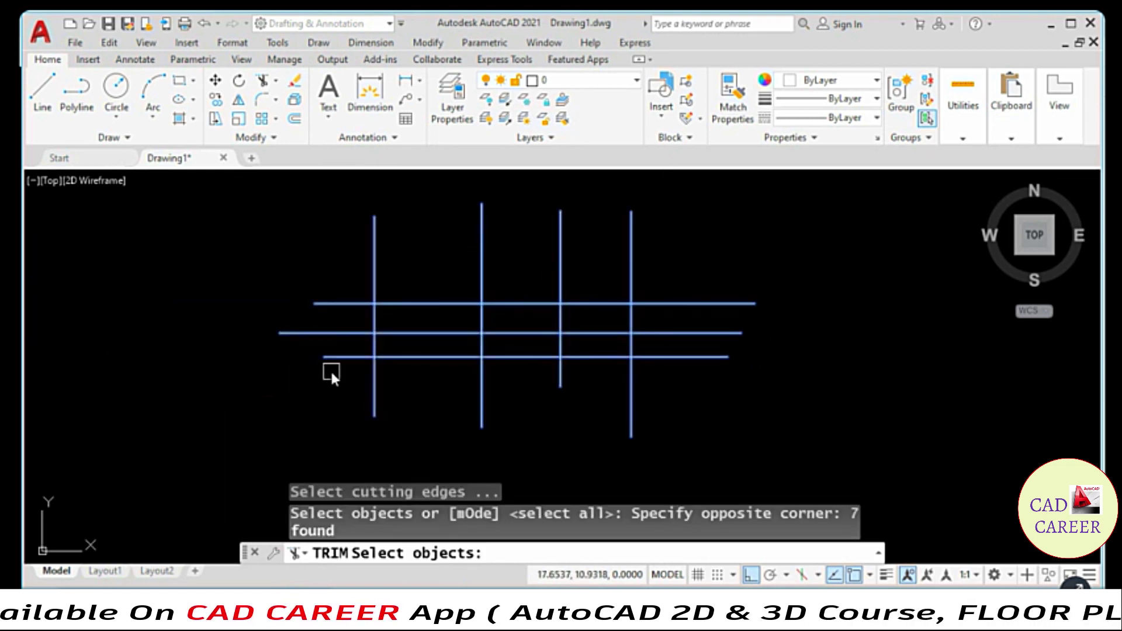
key("Return")
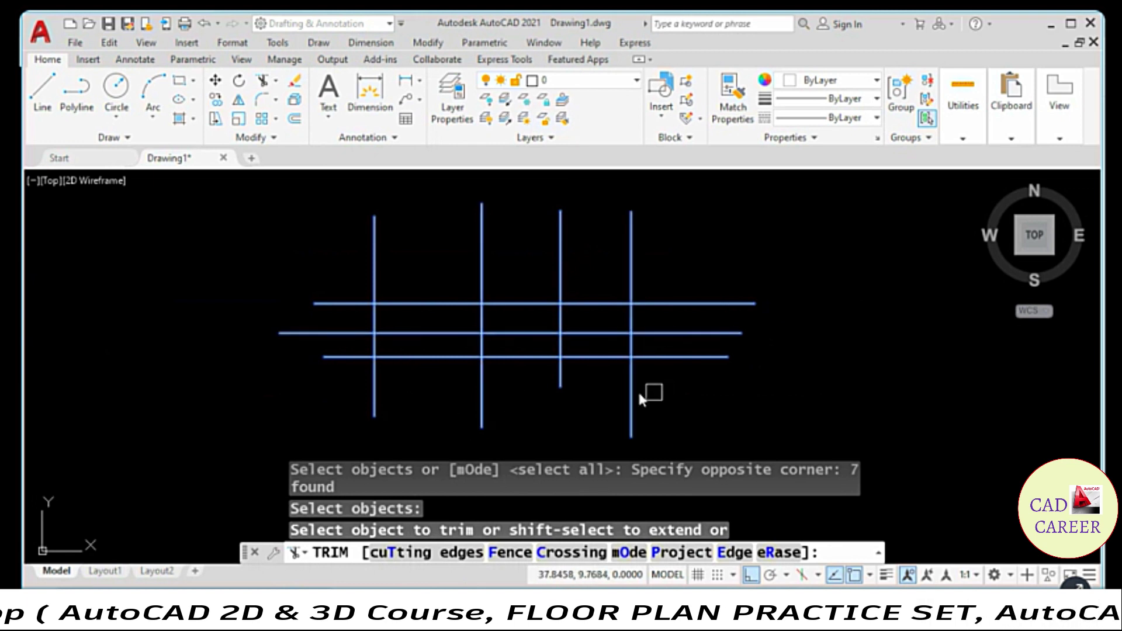
Trim the horizontal lines' left ends, the upper one up to the second vertical, and the first vertical except between the lower two horizontals.
left_click(335, 302)
left_click(369, 260)
left_click(411, 304)
left_click(349, 334)
left_click(374, 379)
left_click(350, 358)
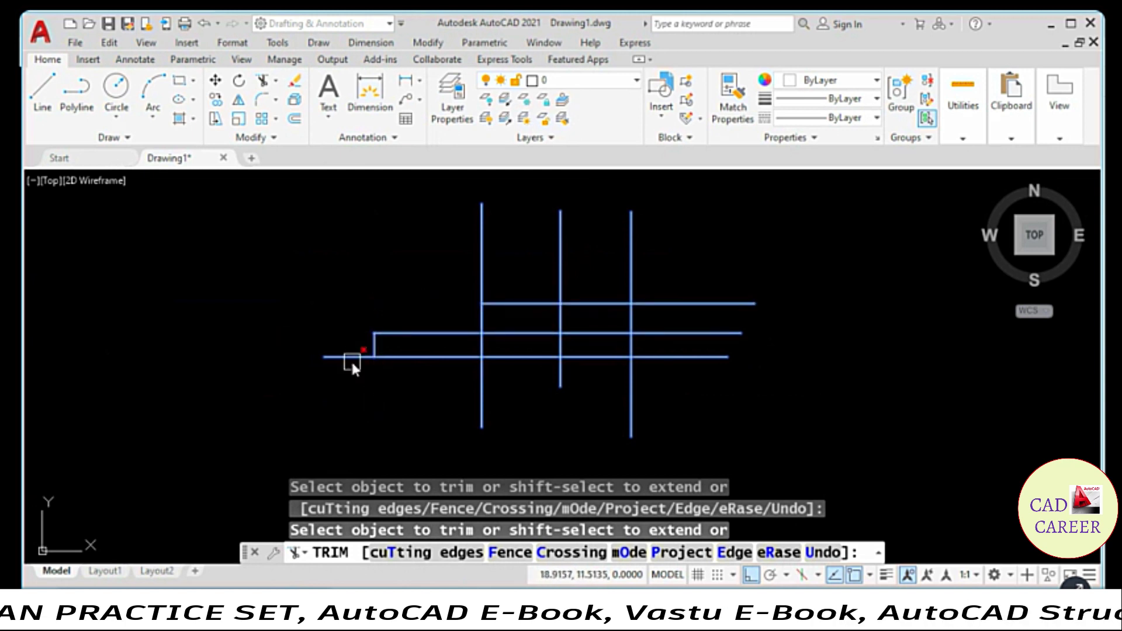
left_click(374, 349)
Trim the middle and lowest horizontal lines between the first and second vertical lines.
scroll(374, 349, "up", 4)
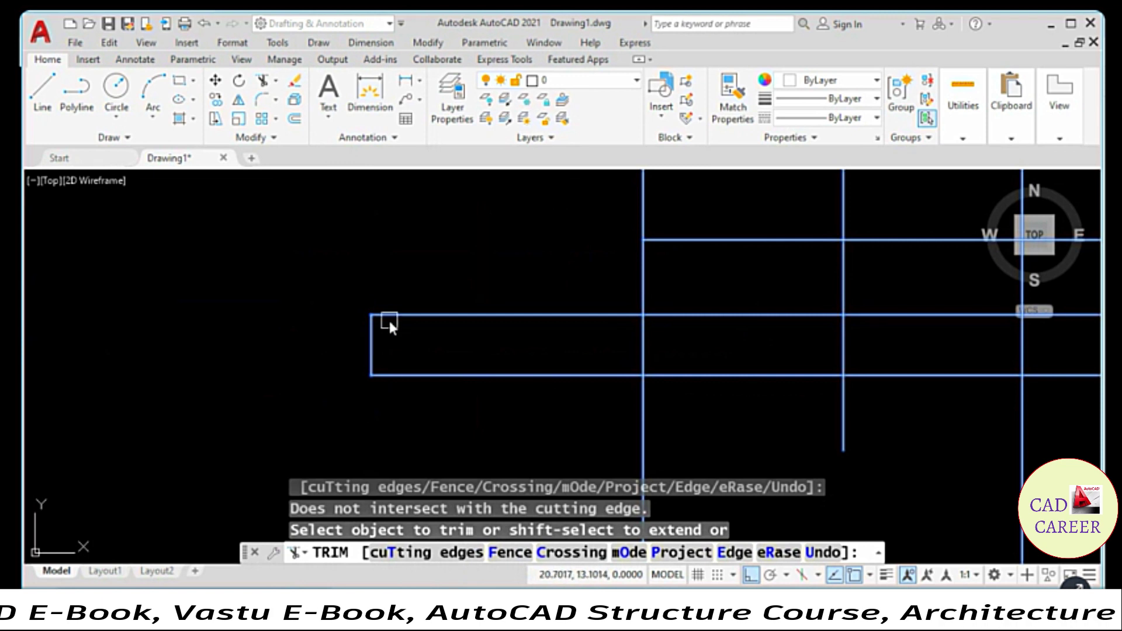
left_click(383, 375)
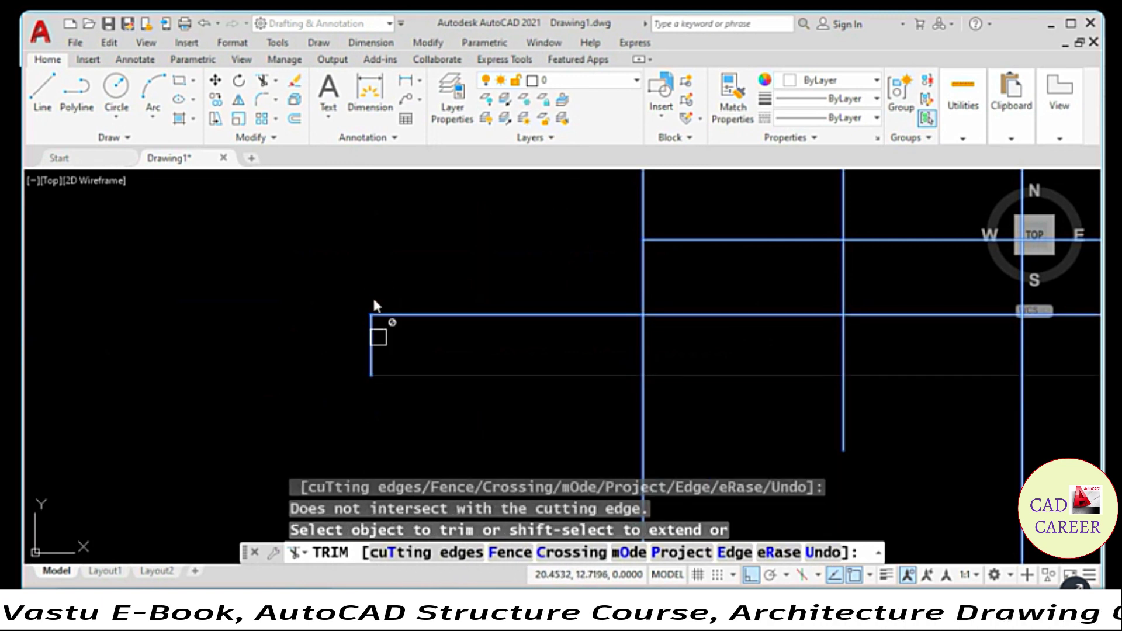
left_click(424, 313)
left_click(411, 374)
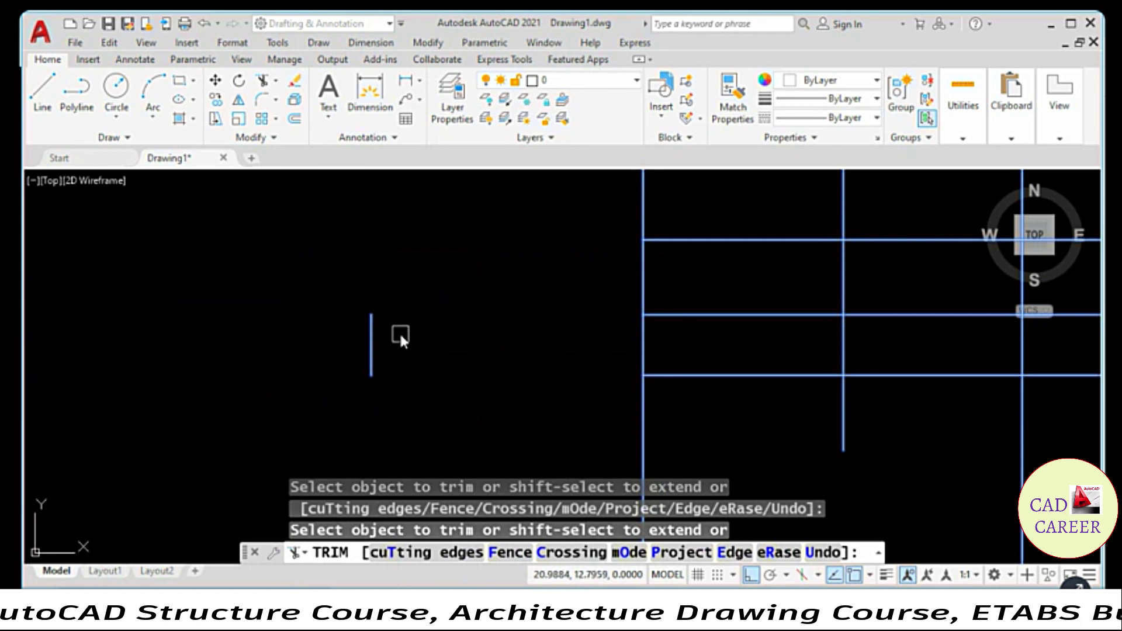
Trim the second vertical line between the upper and lowest horizontals, and all three horizontals between the second and third verticals.
scroll(398, 331, "down", 2)
left_click(549, 293)
left_click(575, 277)
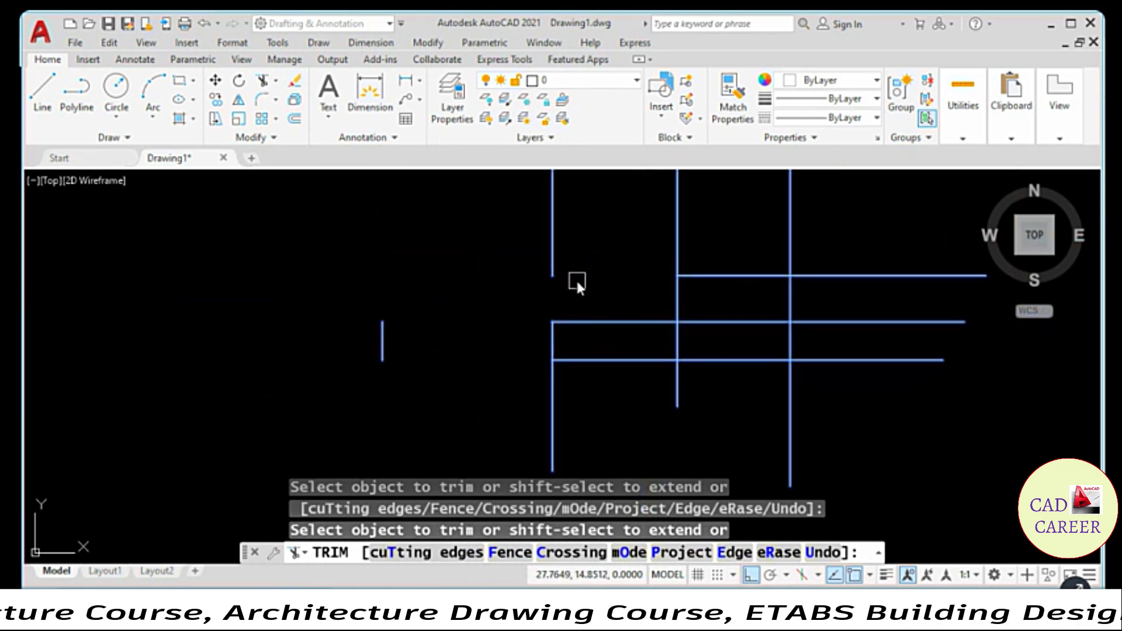
left_click(581, 321)
left_click(585, 359)
left_click(552, 340)
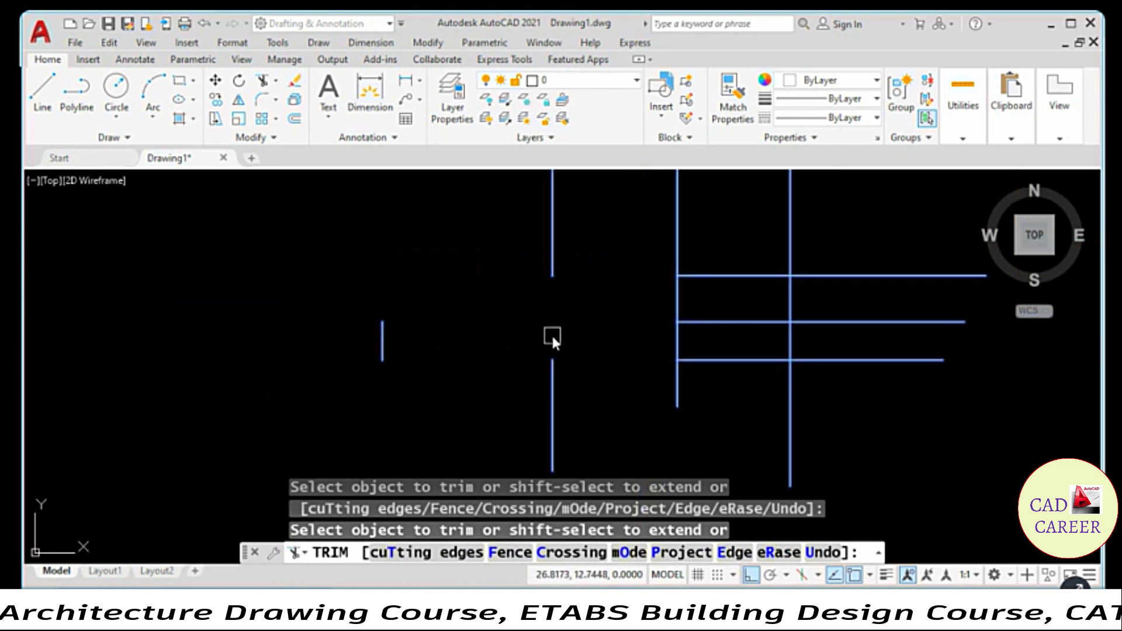
Trim the third and fourth vertical lines between the upper and lowest horizontals, and all three horizontals between those verticals.
left_click(677, 293)
left_click(672, 343)
left_click(750, 325)
left_click(802, 322)
left_click(792, 297)
left_click(793, 346)
left_click(746, 358)
left_click(740, 280)
left_click(791, 233)
left_click(819, 270)
left_click(843, 363)
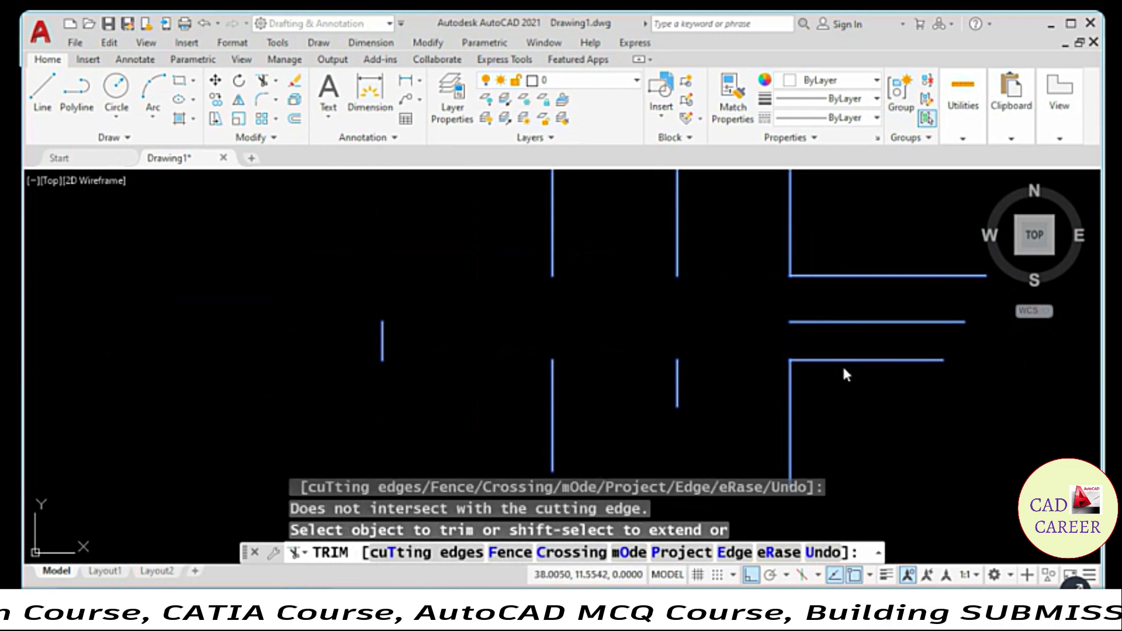
End the Trim command and undo all of its cuts on the crossing horizontal and vertical lines.
scroll(502, 349, "down", 2)
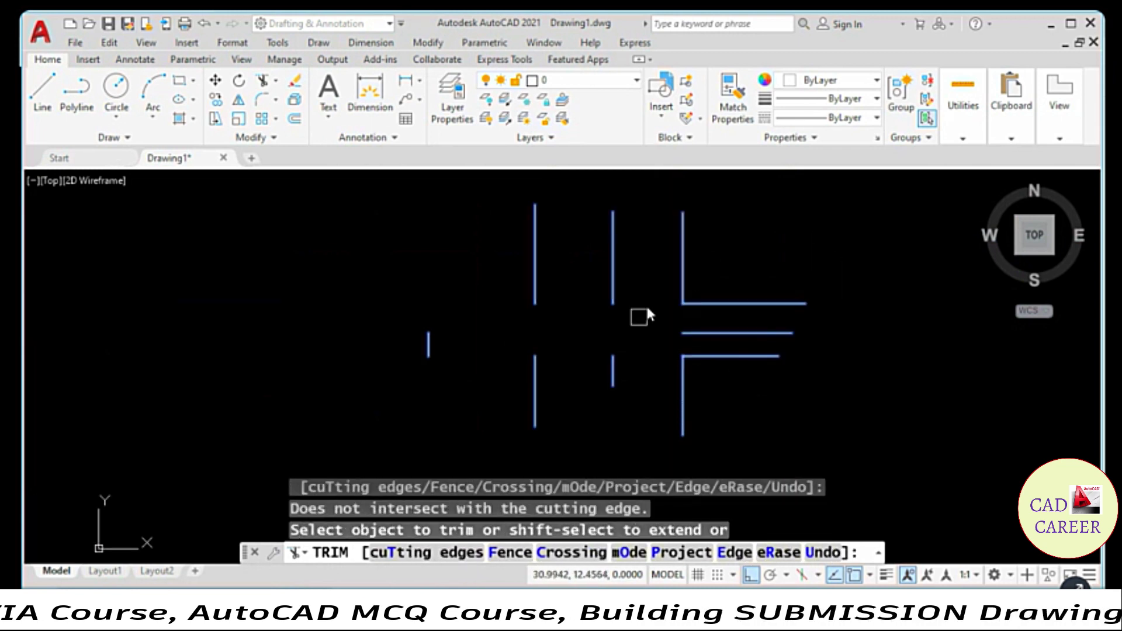
left_click(617, 272)
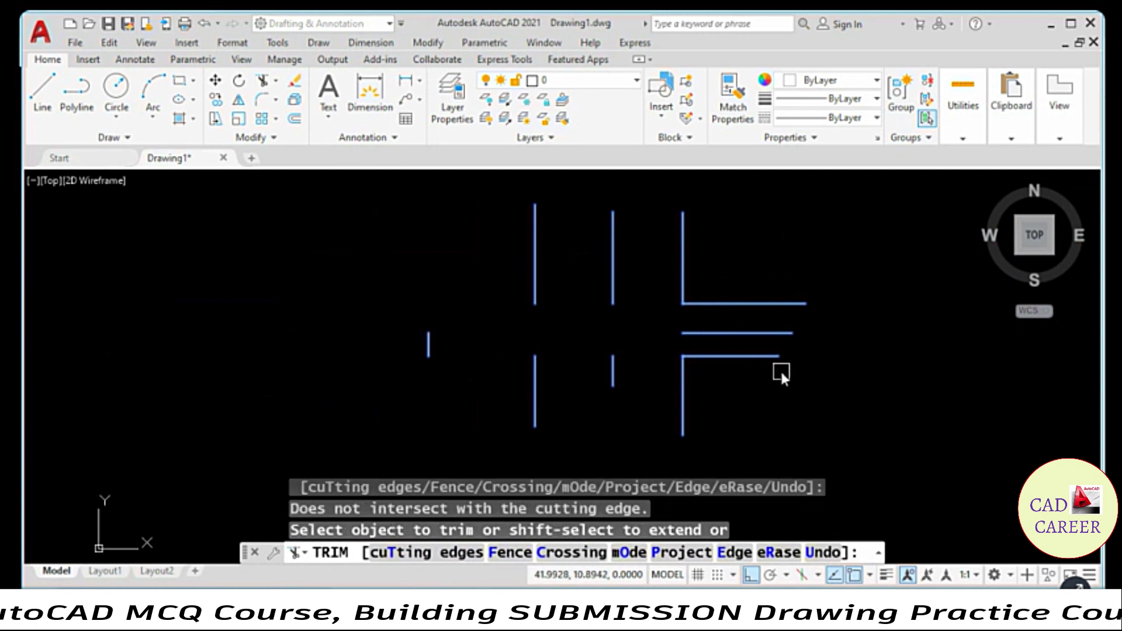
key("Escape")
key("Escape")
key("ctrl+z")
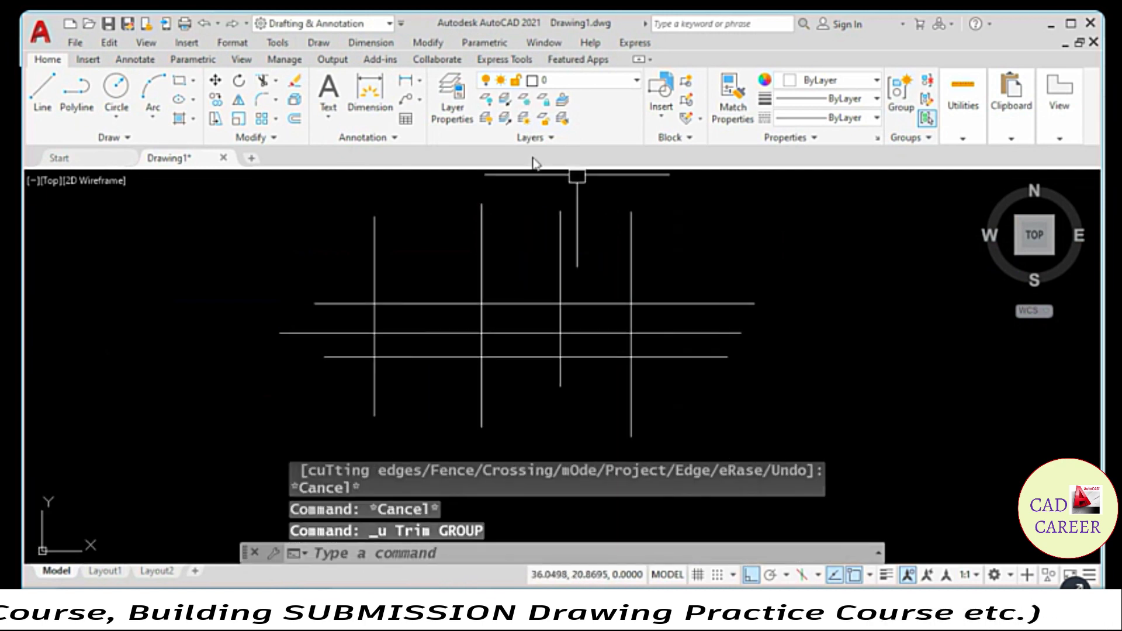
Start the Trim command again and accept the default select-all option for the cutting edges.
left_click(428, 42)
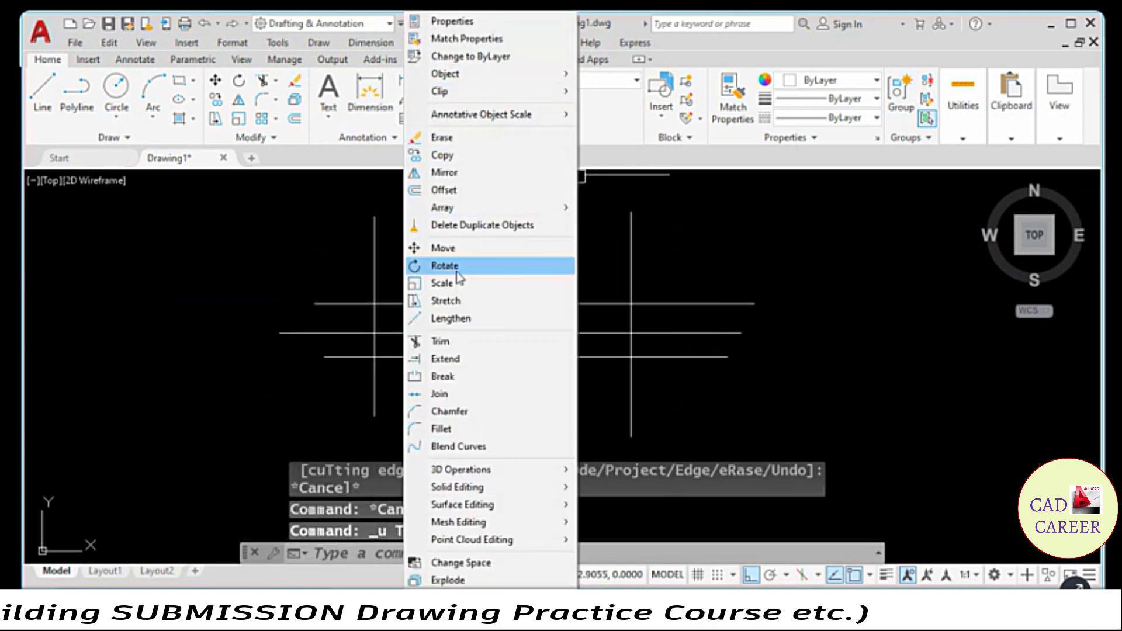
left_click(458, 343)
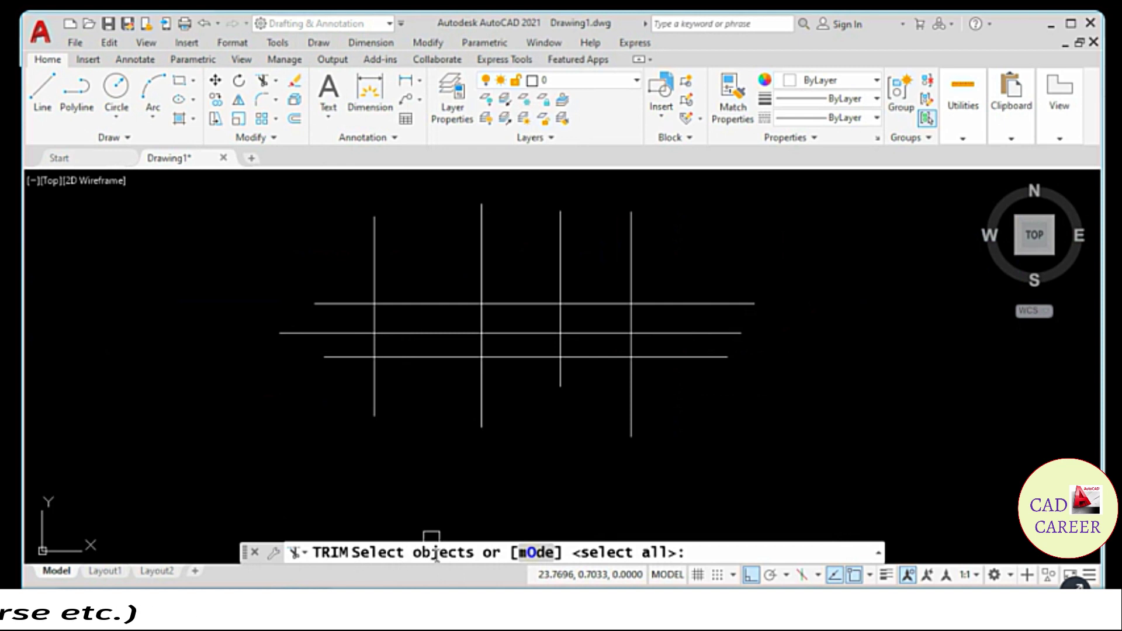
left_click(705, 251)
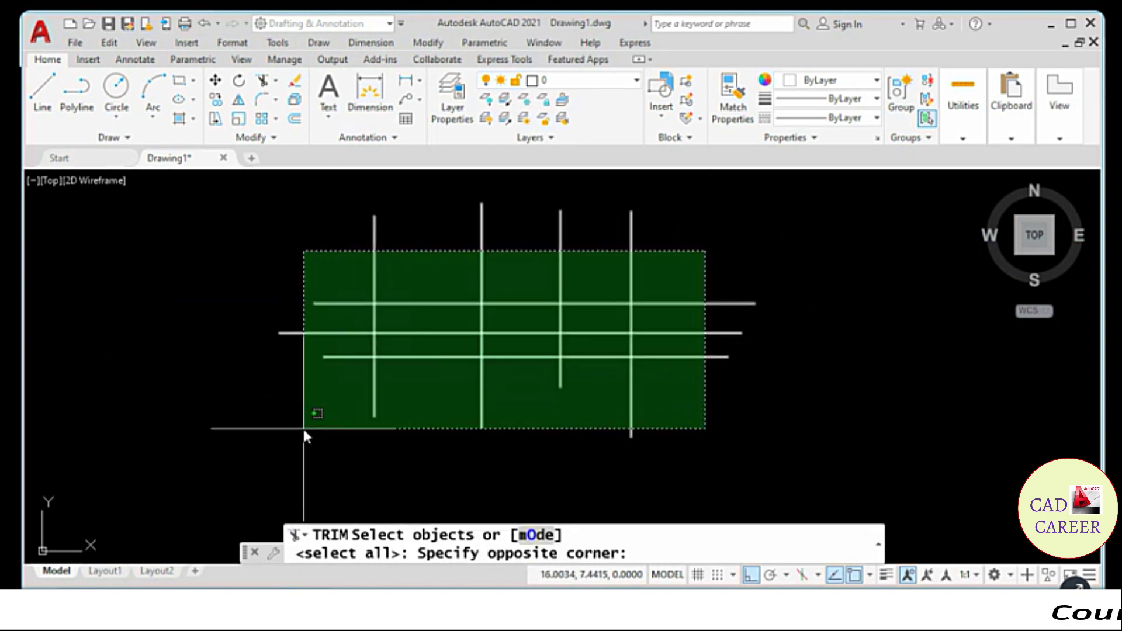
left_click(739, 202)
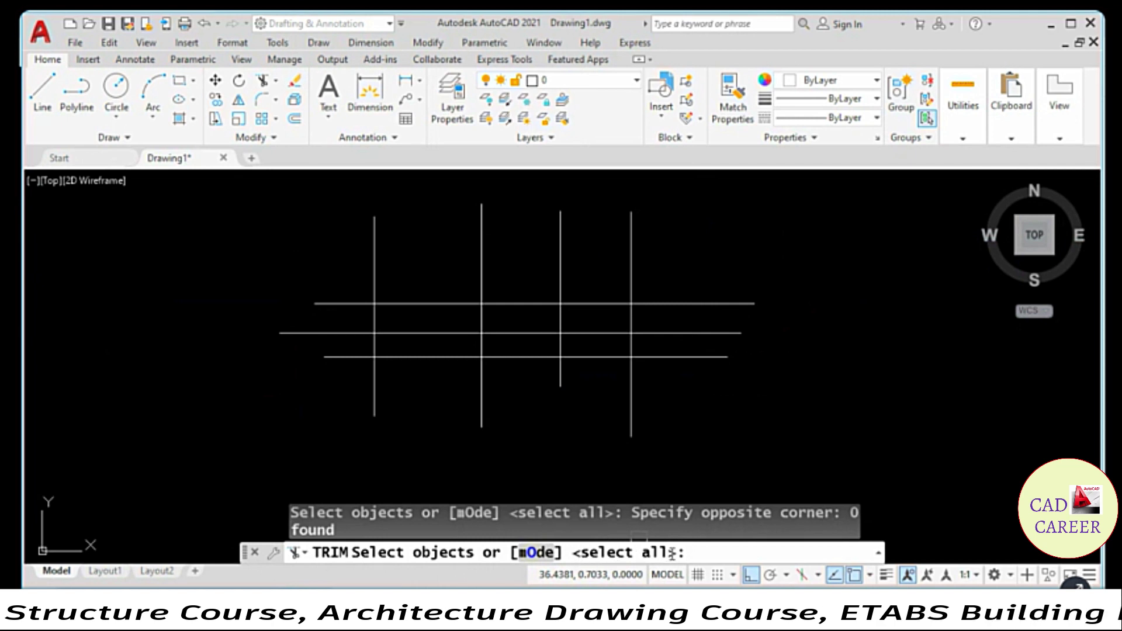
key("Return")
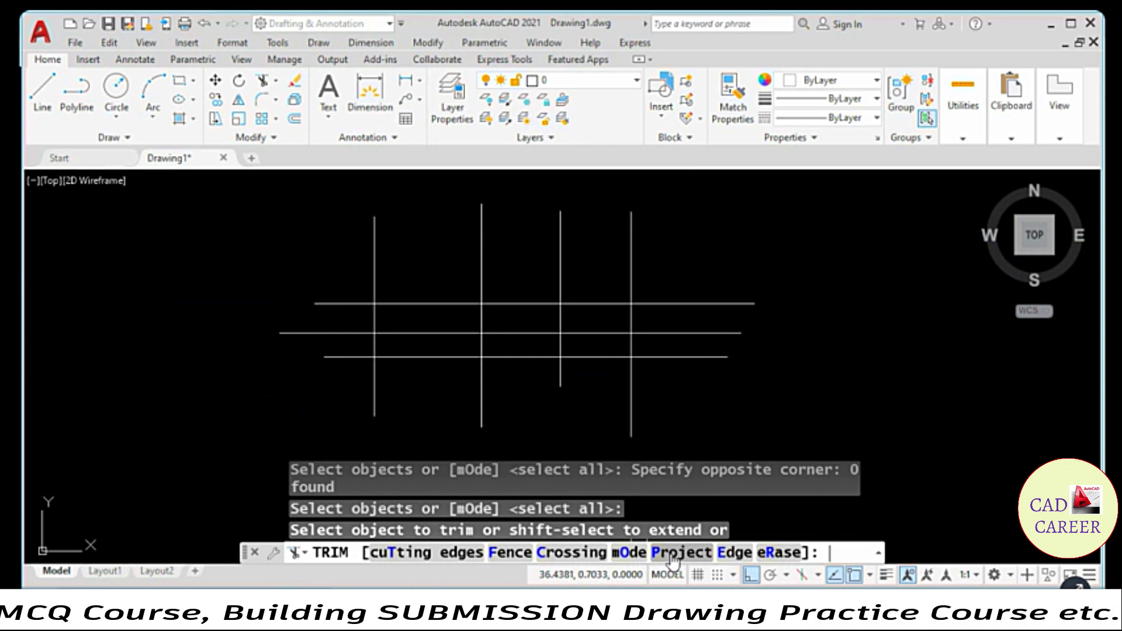
Trim the third vertical's top end, the upper and middle horizontals between the first and third verticals, and the second vertical between those horizontals.
left_click(562, 252)
left_click(540, 303)
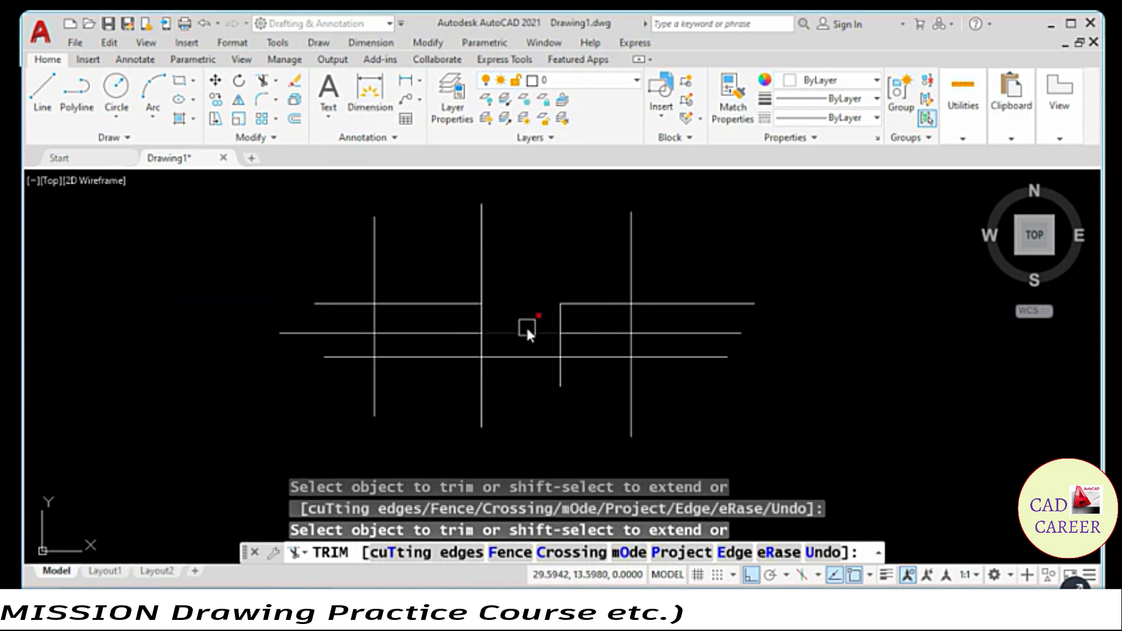
left_click(483, 320)
left_click(447, 304)
left_click(434, 333)
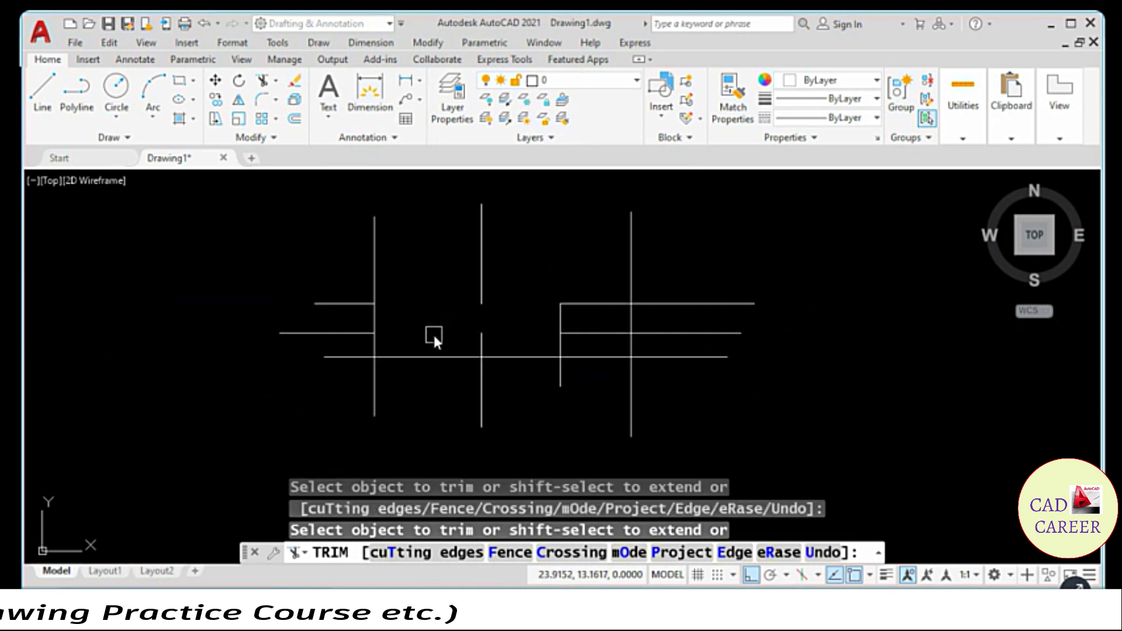
Trim the lowest horizontal between the first two verticals, and the first vertical below it and between the upper and middle horizontals.
left_click(418, 351)
left_click(364, 317)
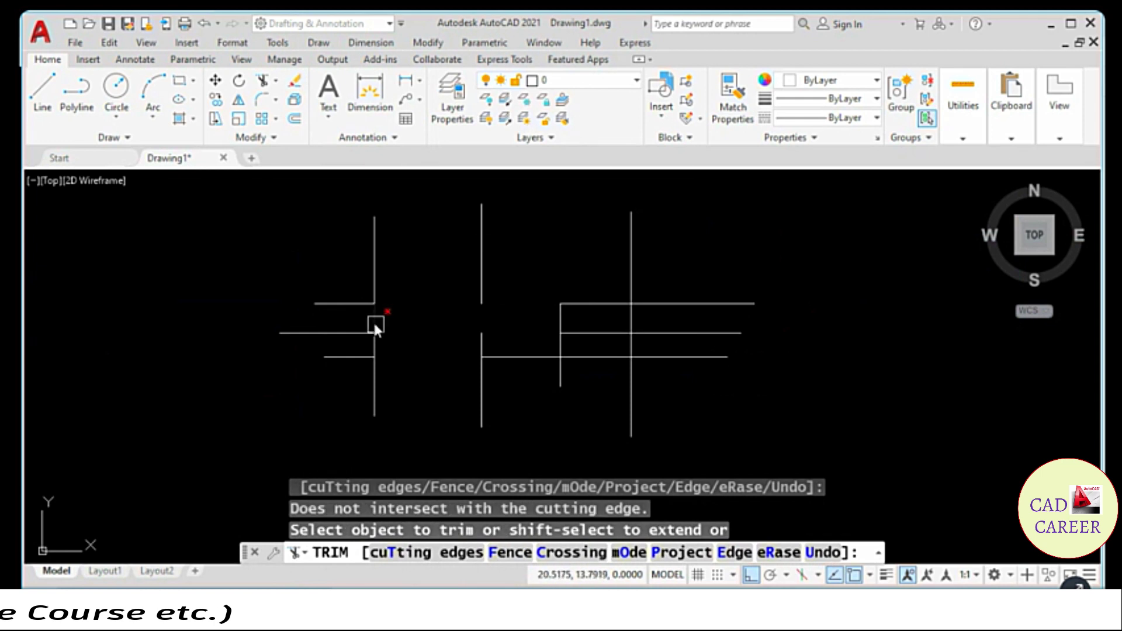
left_click(372, 376)
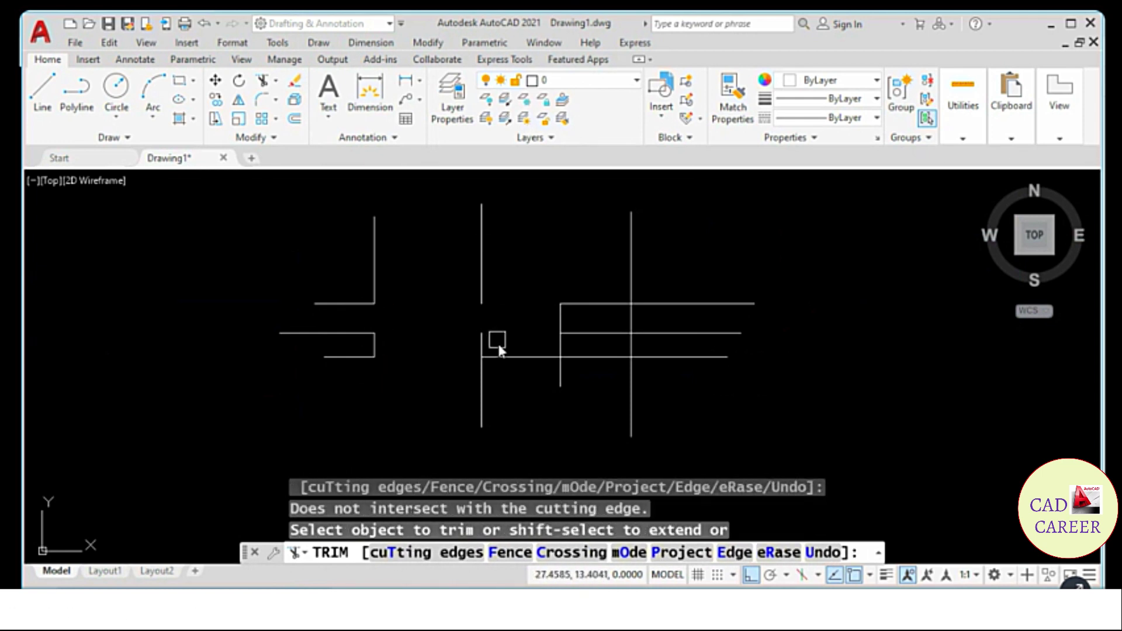
Trim the lowest horizontal line between the second and fourth verticals, and the middle and upper ones between the third and fourth.
left_click(599, 355)
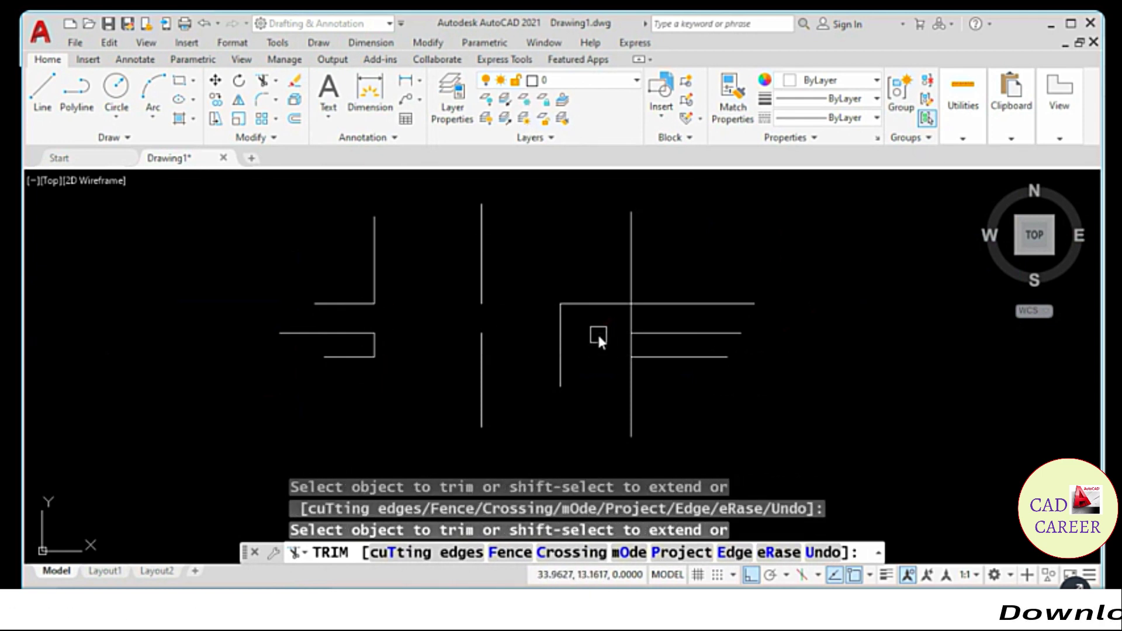
left_click(597, 333)
left_click(652, 331)
left_click(647, 305)
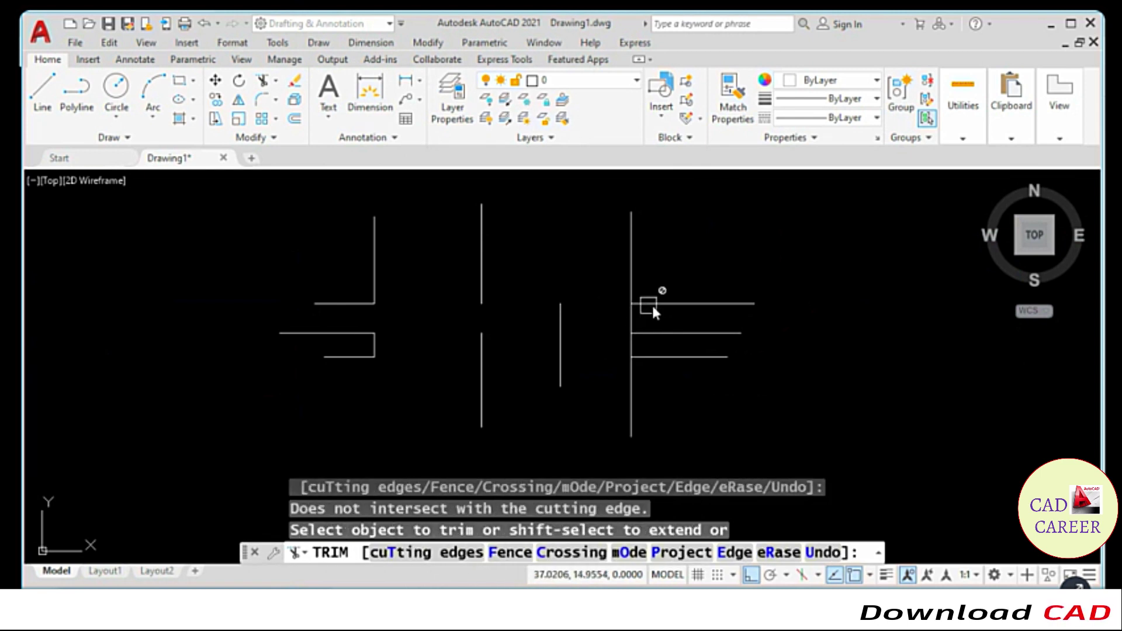
Trim the fourth vertical line between the upper and lowest horizontals, and the second vertical line below the lowest horizontal.
left_click(631, 344)
left_click(637, 331)
left_click(482, 400)
left_click(626, 392)
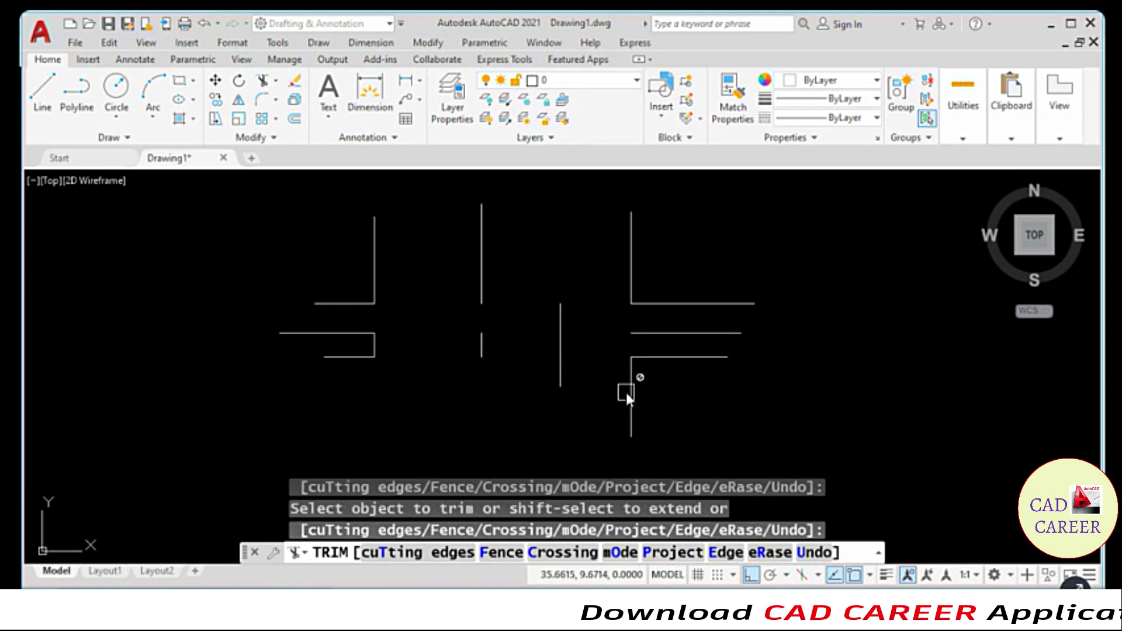
Trim the third vertical line between the upper and lowest horizontal lines.
left_click(561, 339)
left_click(480, 339)
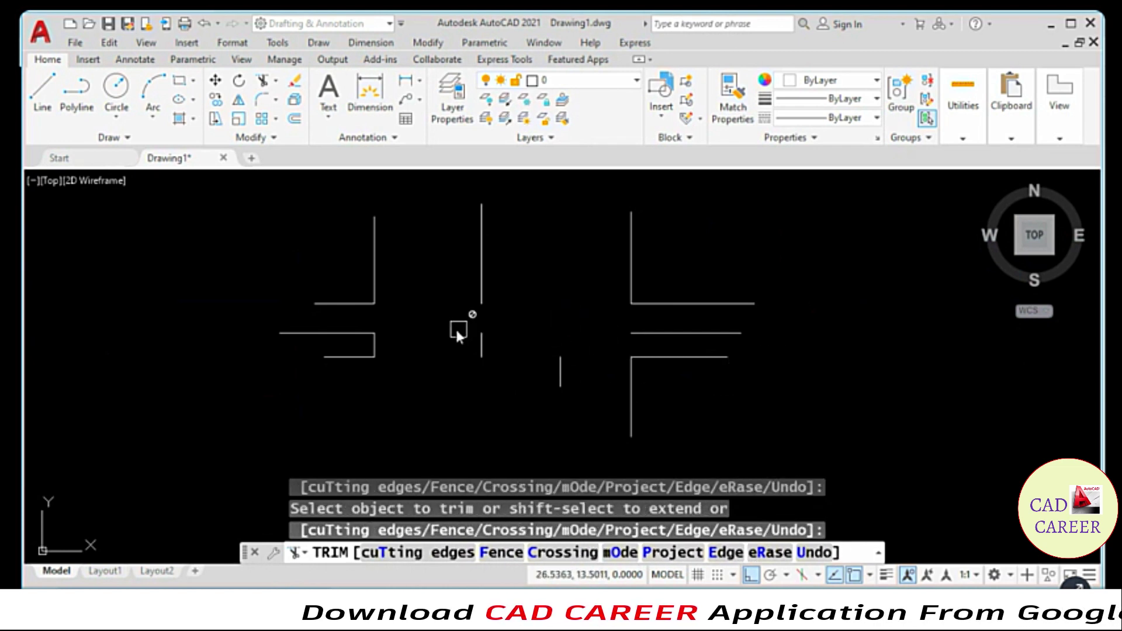
left_click(630, 285)
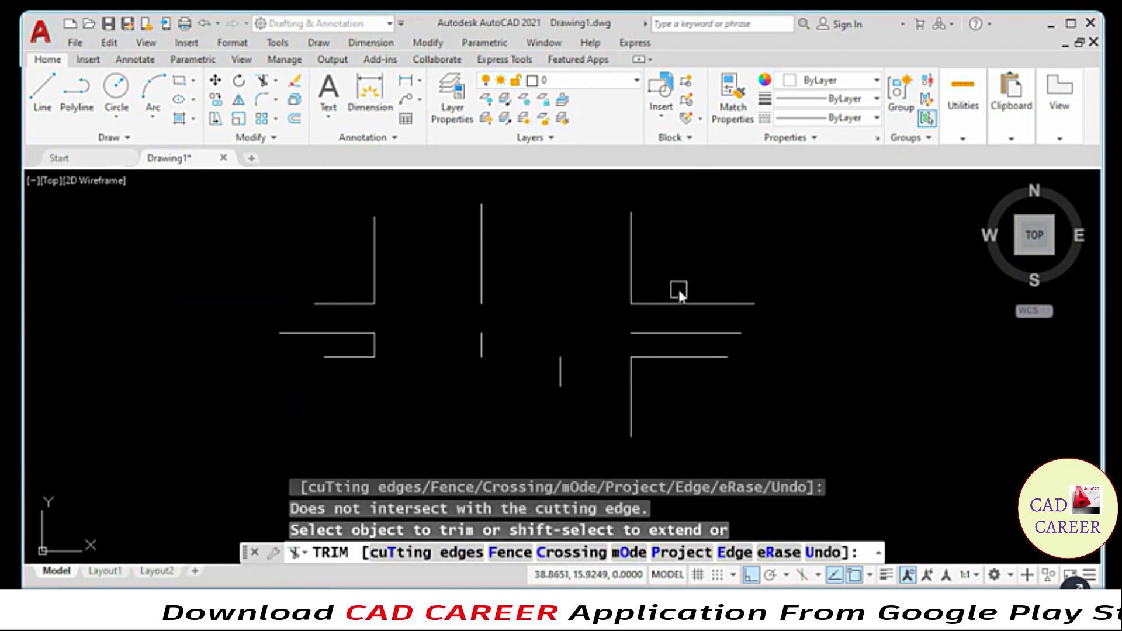
End the Trim command and undo the whole trim operation on the crossing lines.
key("Escape")
key("Escape")
key("ctrl+z")
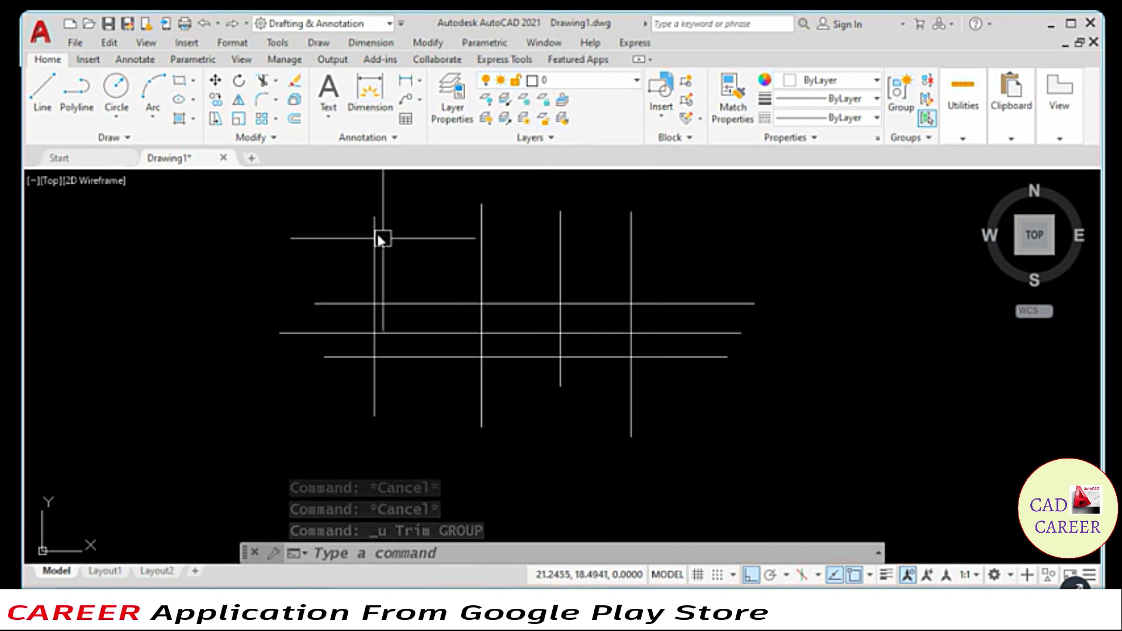
left_click(427, 42)
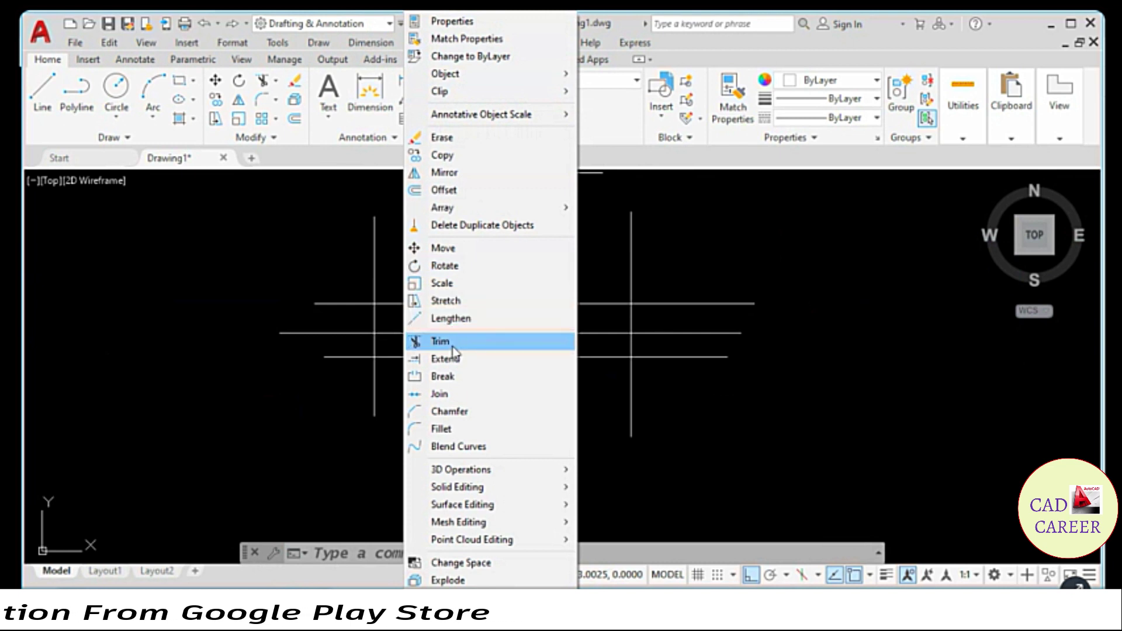
left_click(453, 346)
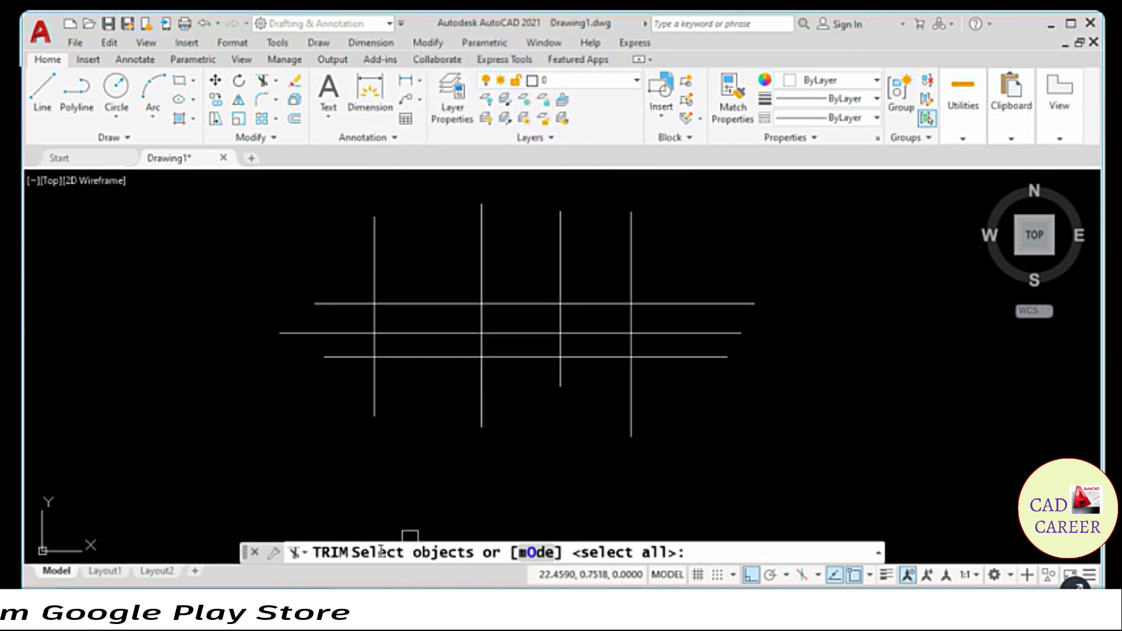
left_click(660, 262)
left_click(330, 401)
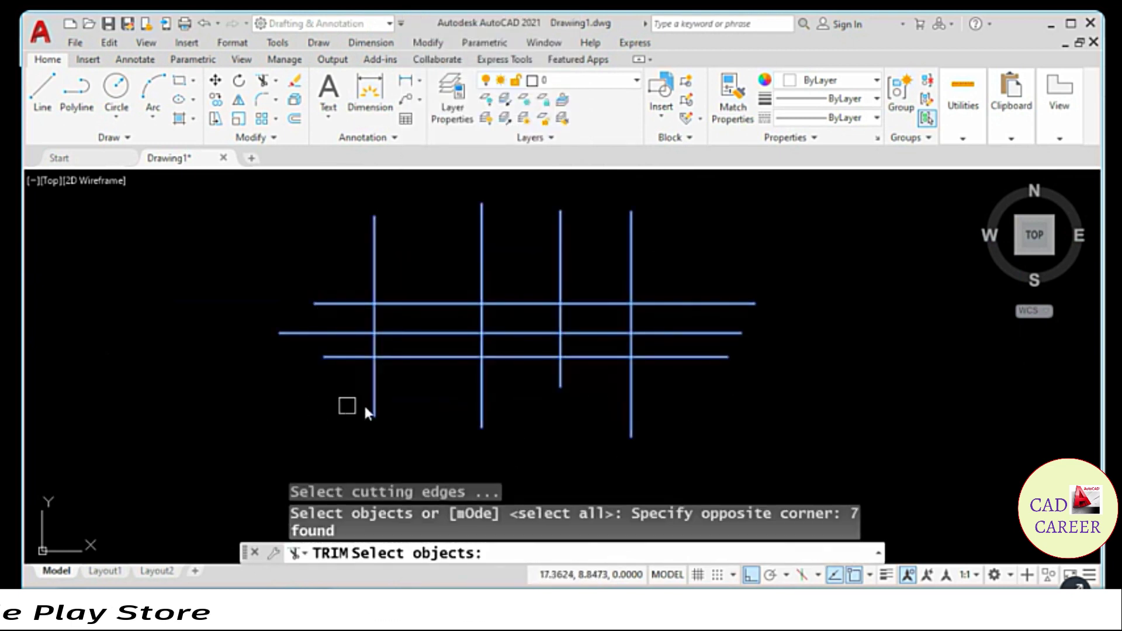
key("Return")
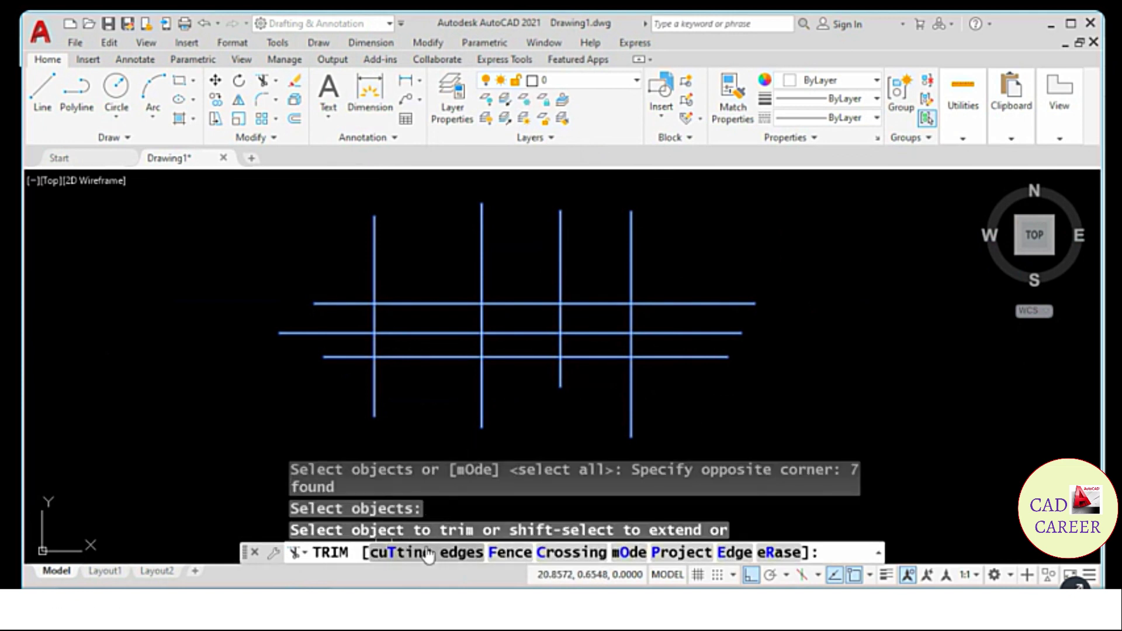
key("Escape")
key("Escape")
key("Escape")
key("Escape")
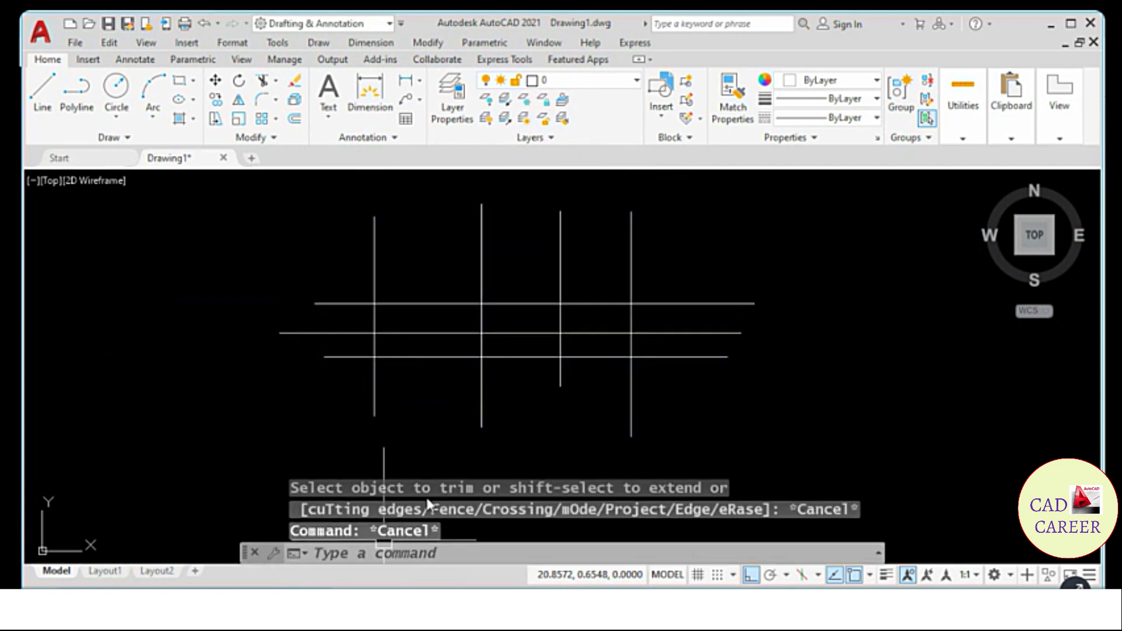
Start the Trim command with only the middle horizontal line as the cutting edge.
left_click(427, 42)
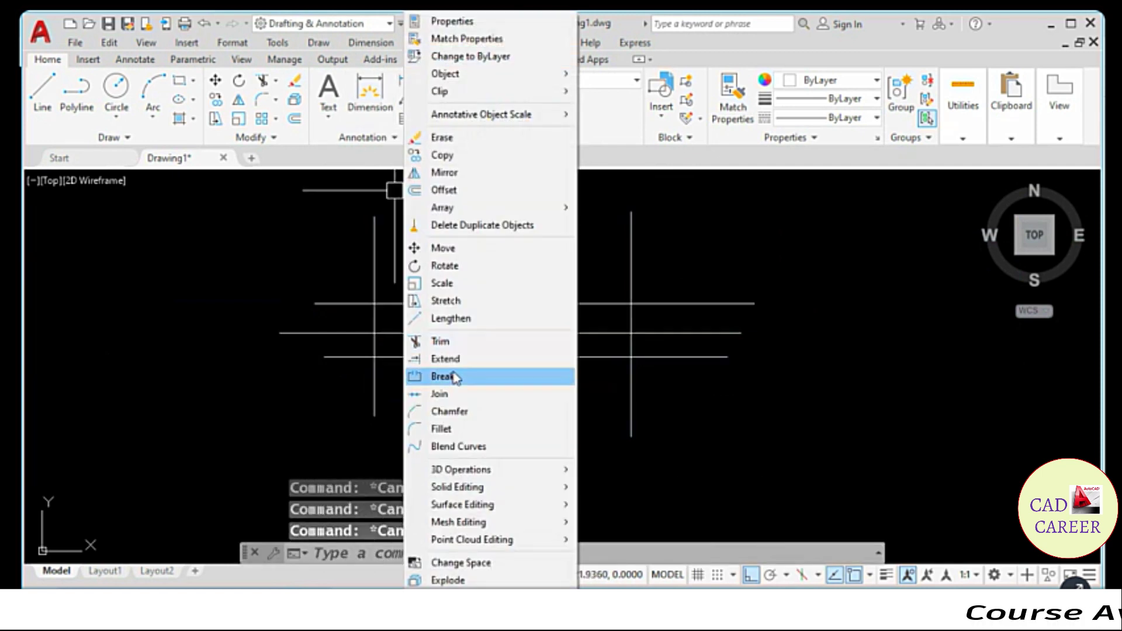
left_click(457, 343)
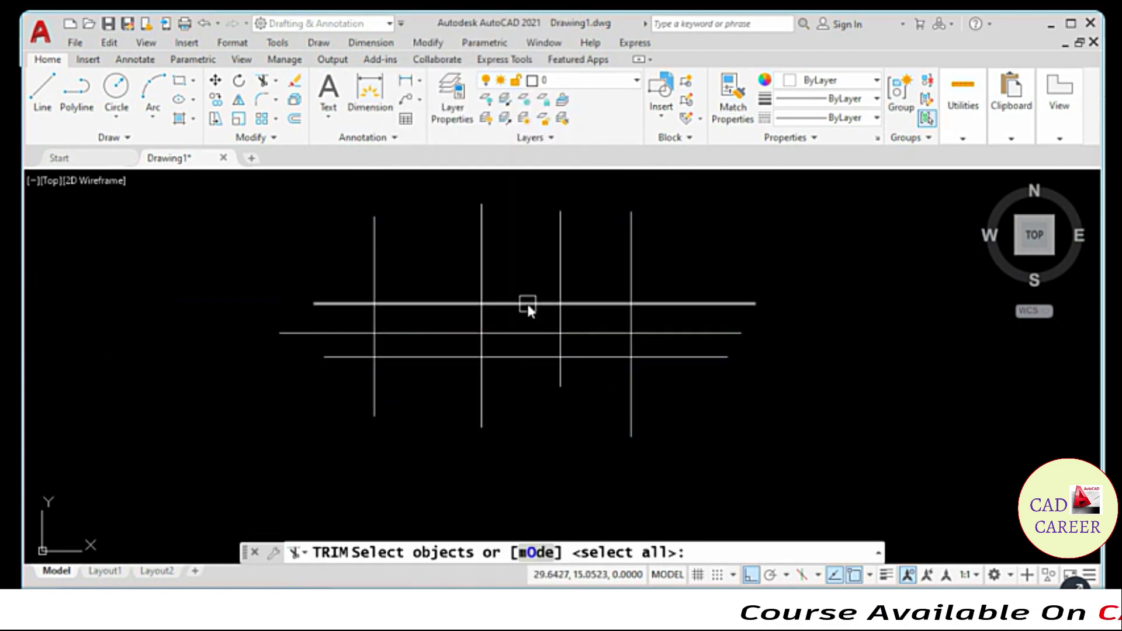
left_click(513, 333)
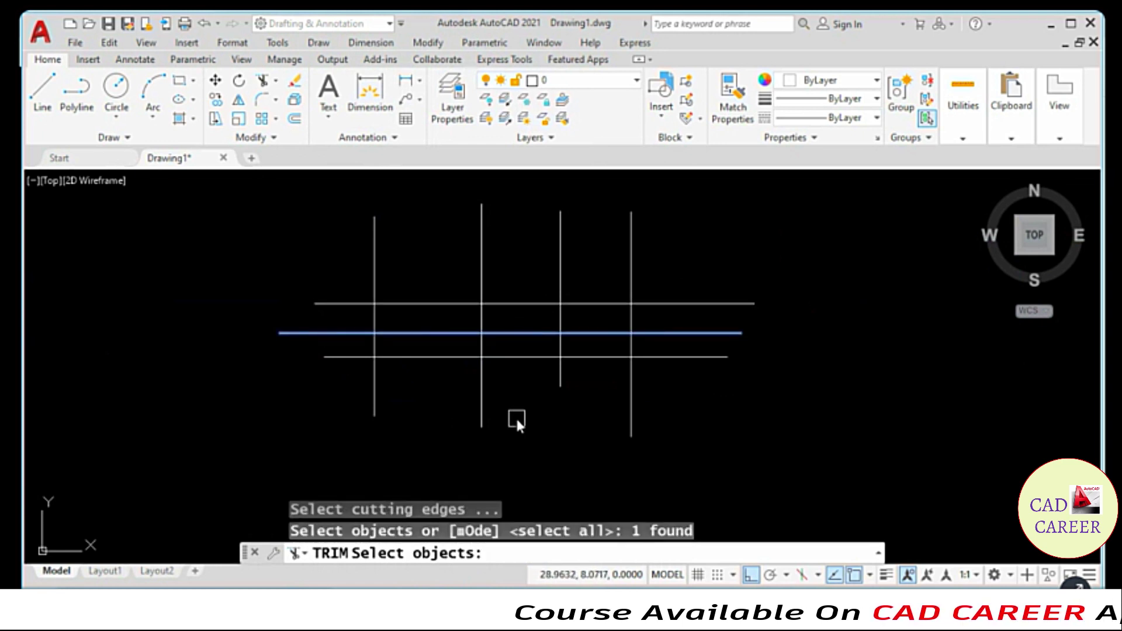
key("Return")
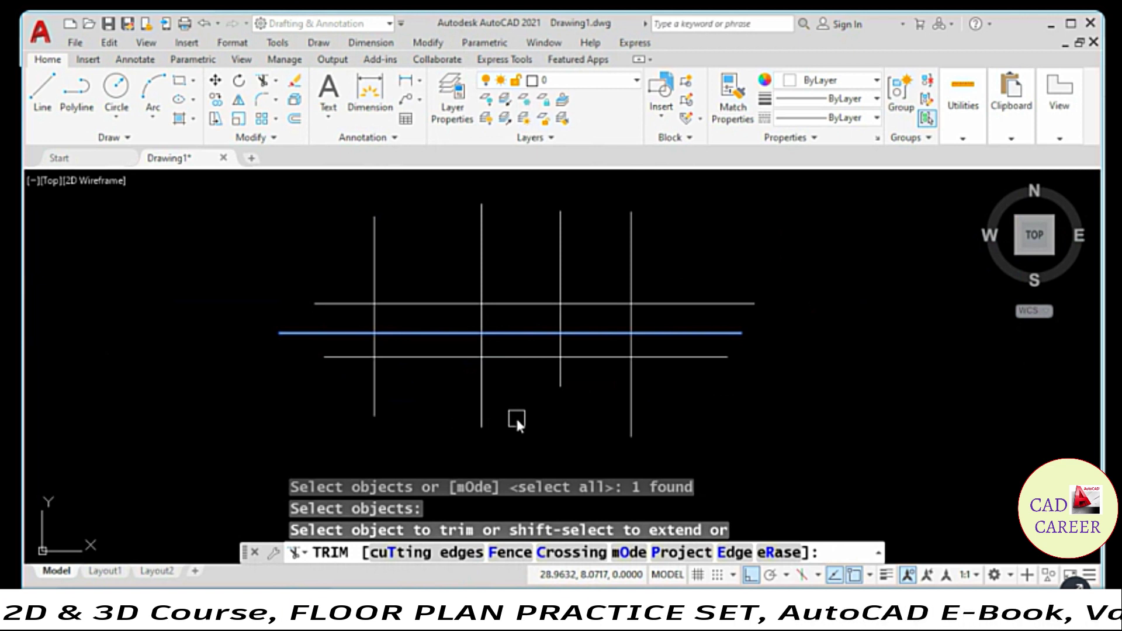
Use the Cutting edges option within Trim to pick all three horizontal lines as cutting edges.
left_click(422, 553)
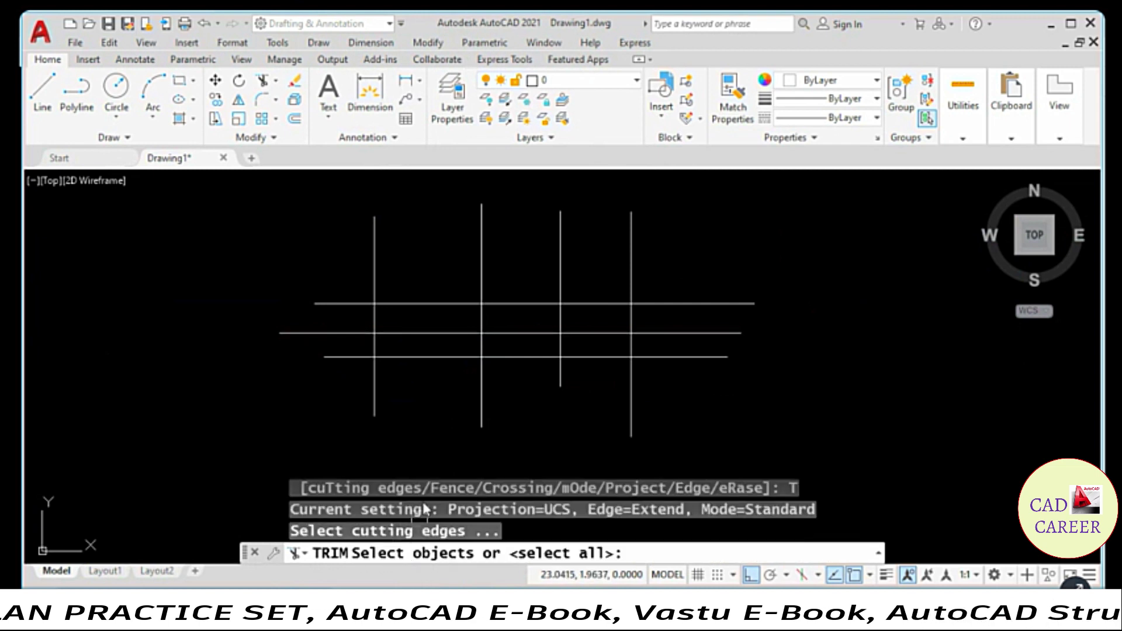
left_click(391, 302)
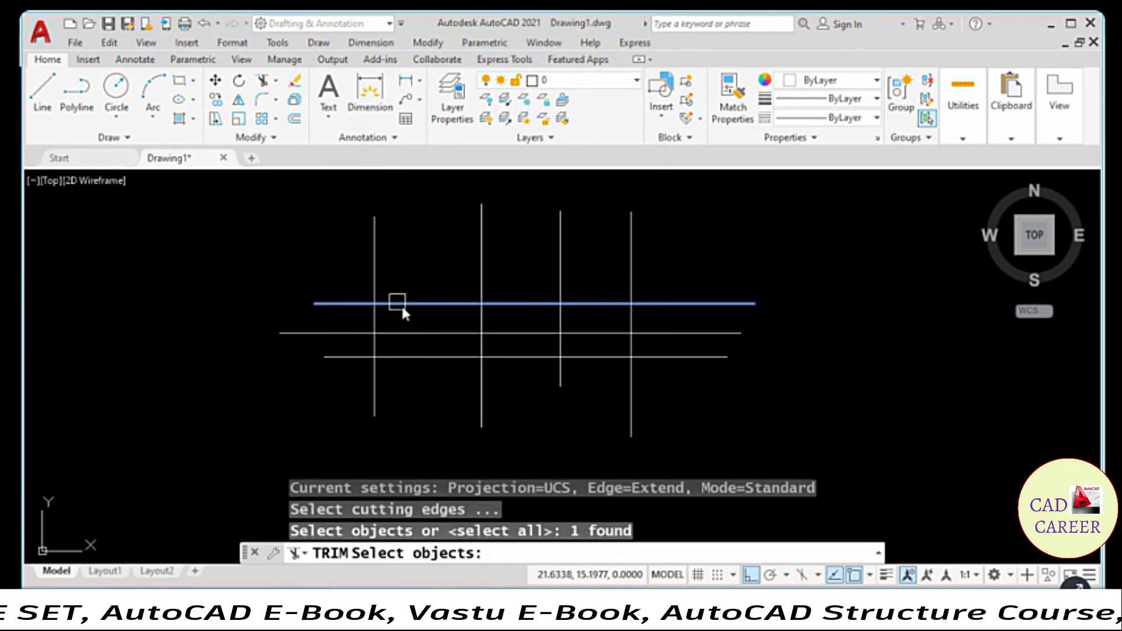
left_click(418, 333)
left_click(419, 356)
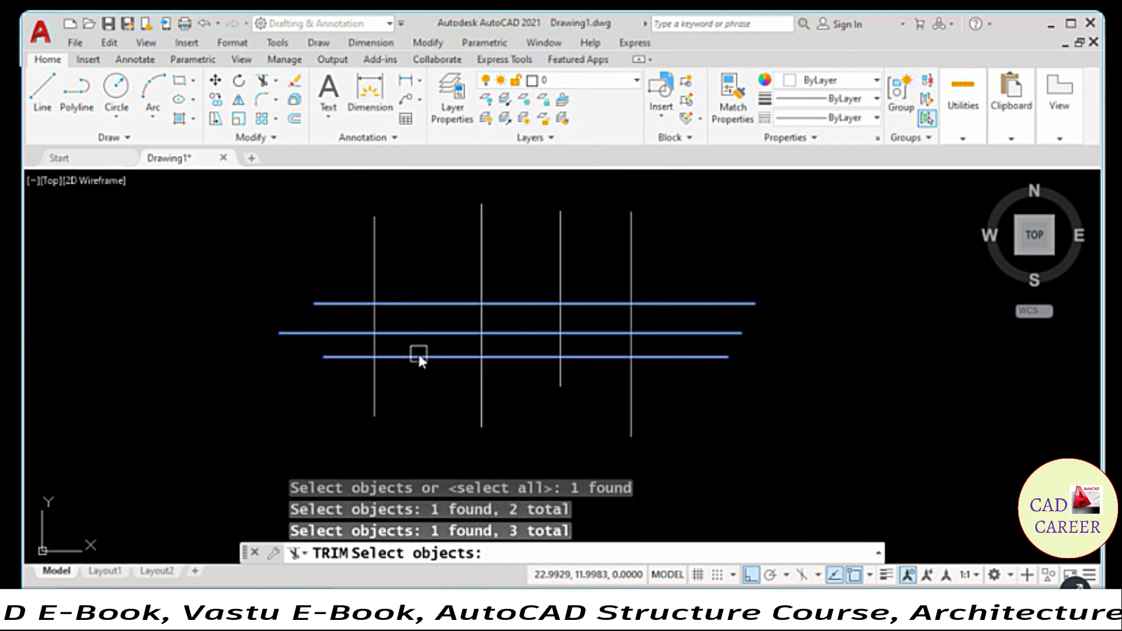
key("Return")
left_click(417, 352)
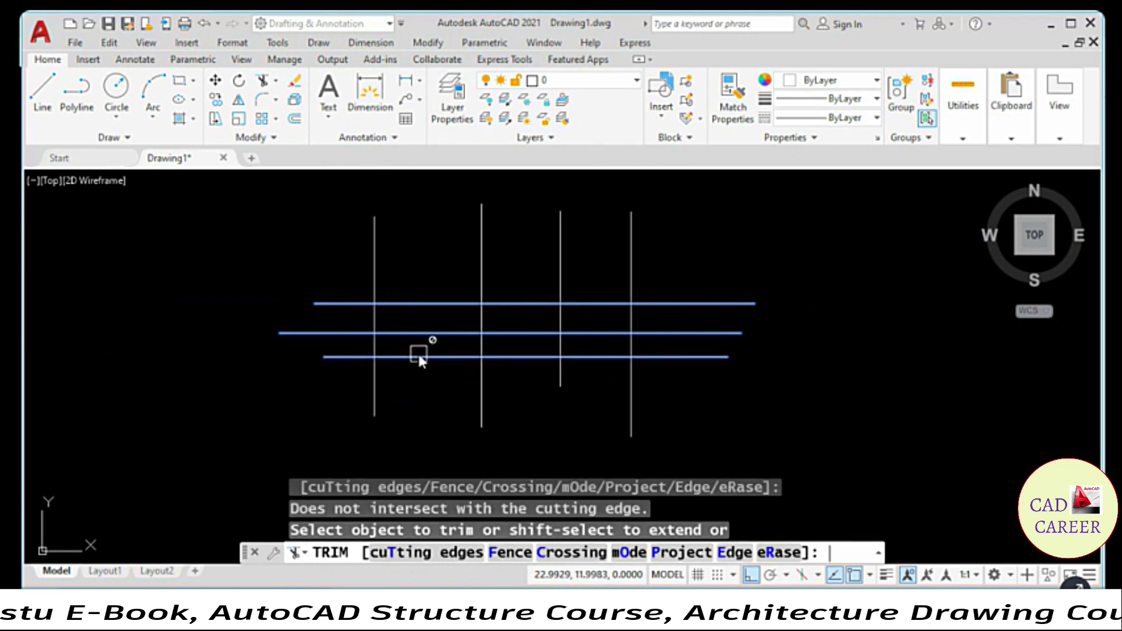
Trim away the second vertical line's top end and its portions between the three horizontal lines.
left_click(481, 270)
left_click(484, 315)
left_click(485, 334)
left_click(484, 345)
Trim the first vertical line between the upper and lowest horizontal lines.
left_click(377, 352)
left_click(376, 348)
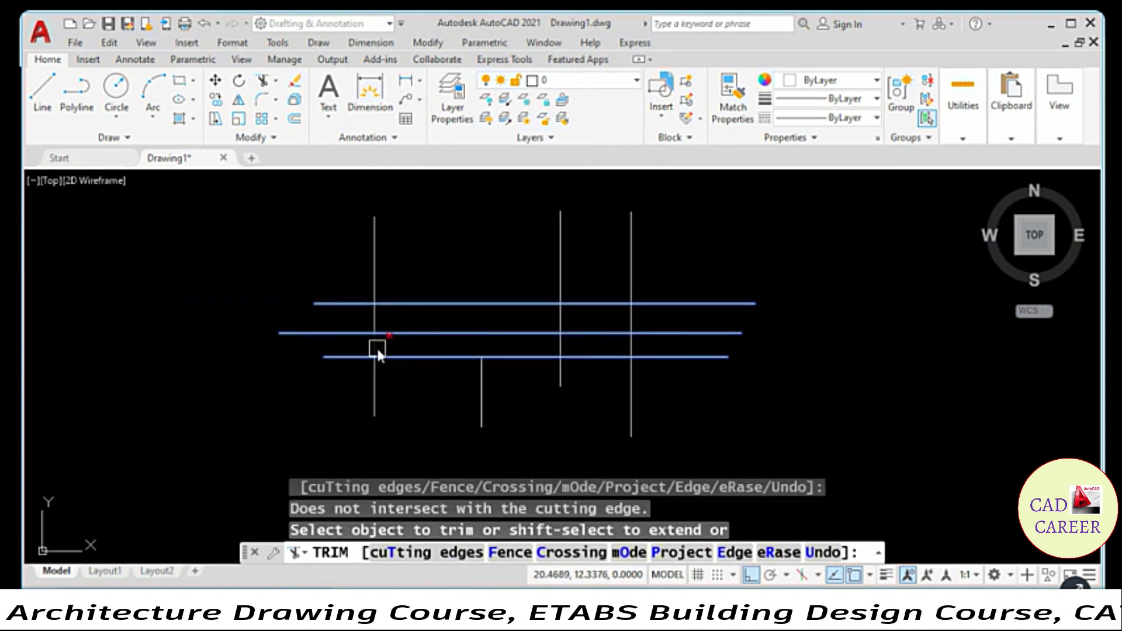
left_click(377, 346)
left_click(376, 334)
left_click(374, 319)
left_click(539, 309)
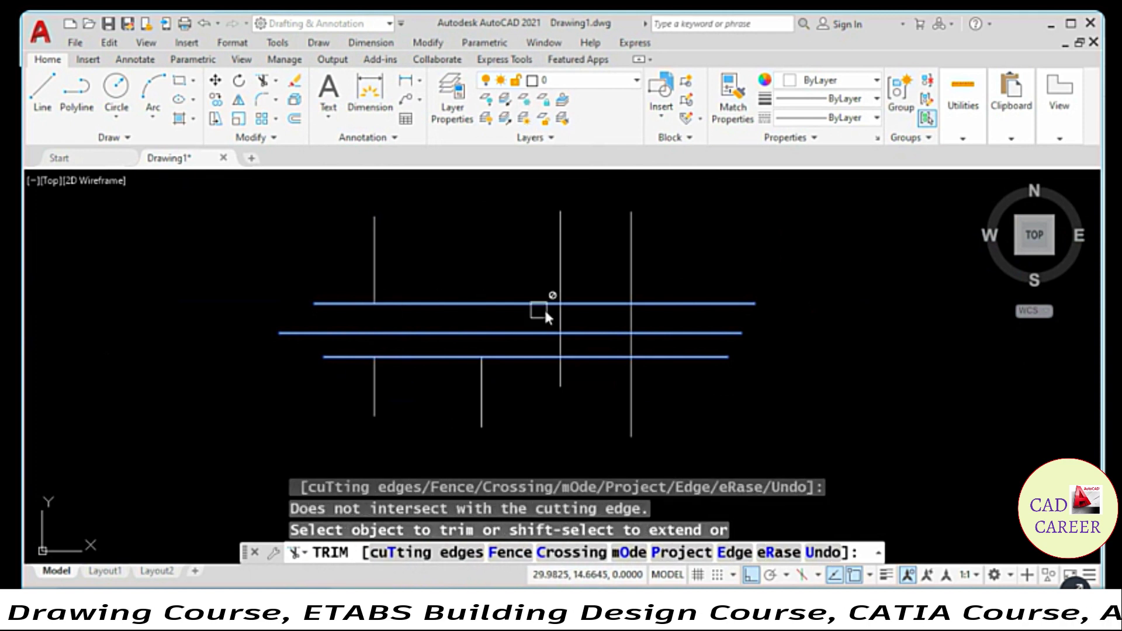
Trim the third and fourth vertical lines between the upper and lowest horizontal lines.
left_click(561, 320)
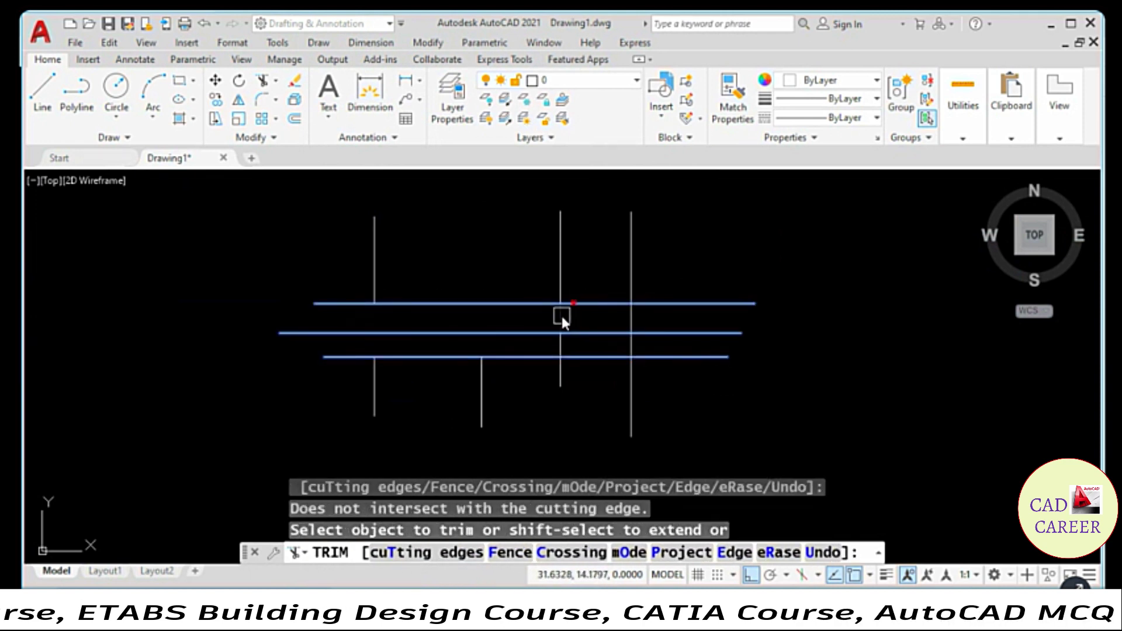
left_click(562, 329)
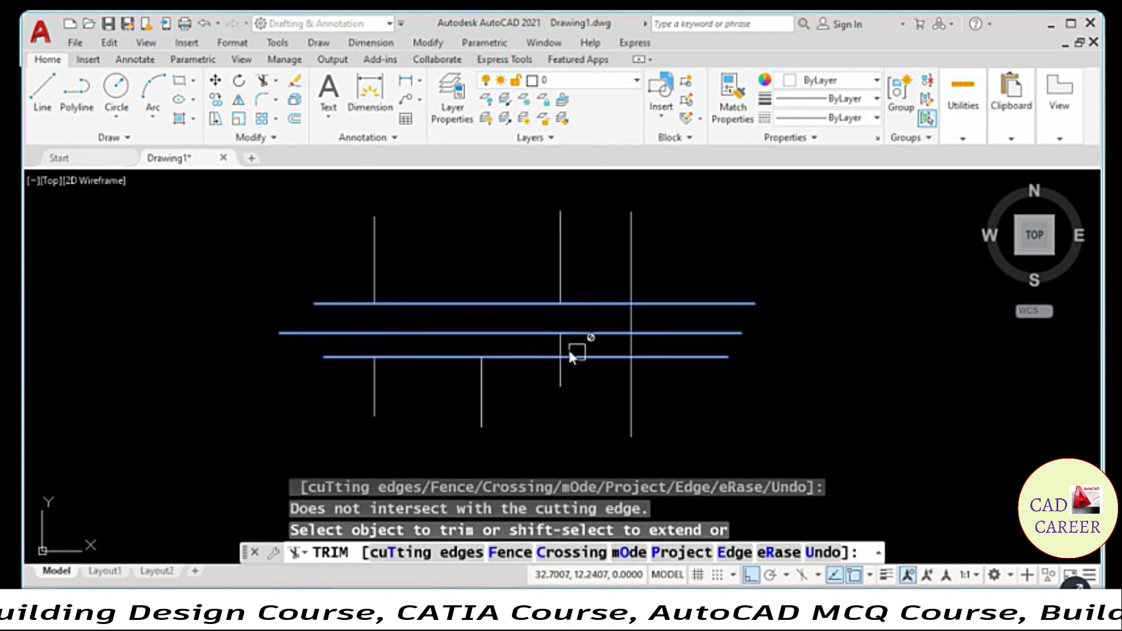
left_click(560, 346)
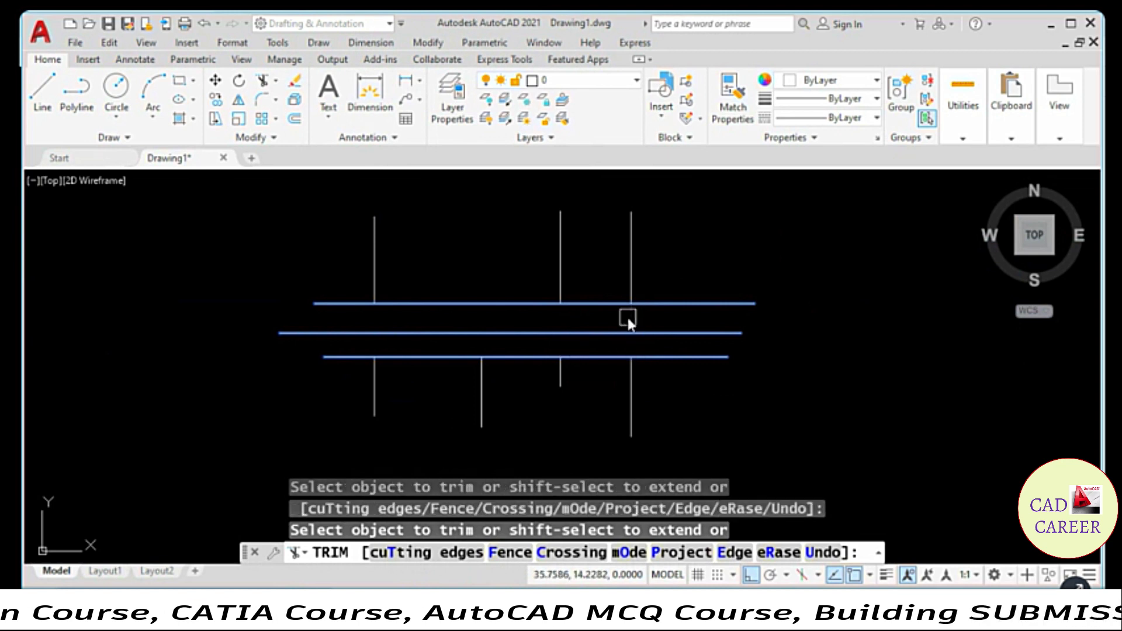
left_click(631, 367)
left_click(739, 332)
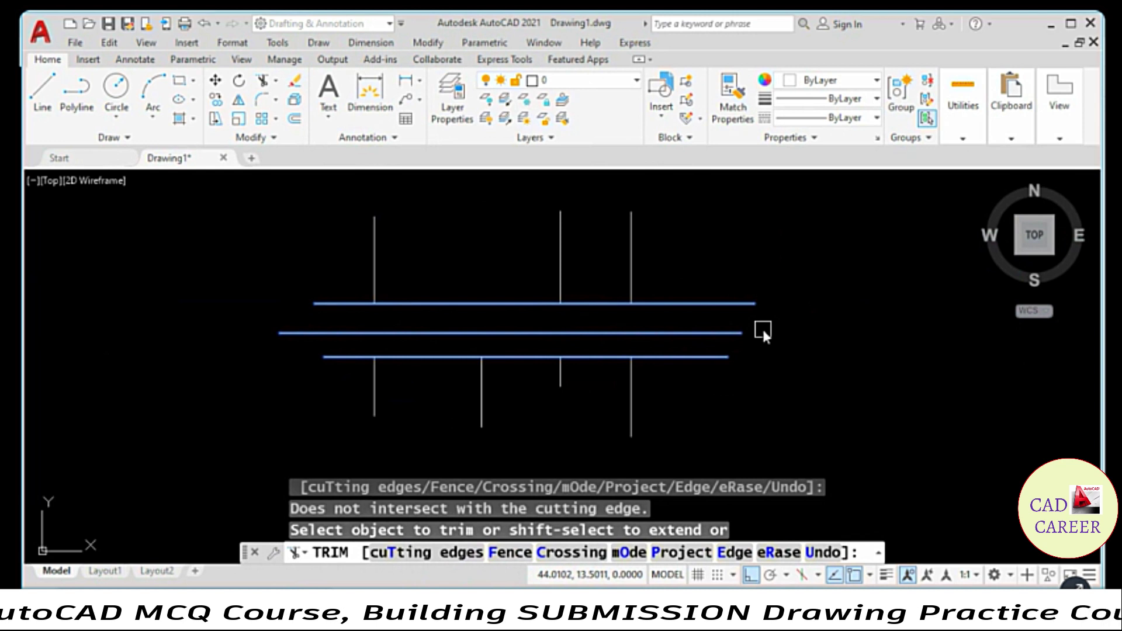
Undo the complete Trim operation on the four vertical lines.
key("ctrl+z")
key("ctrl+z")
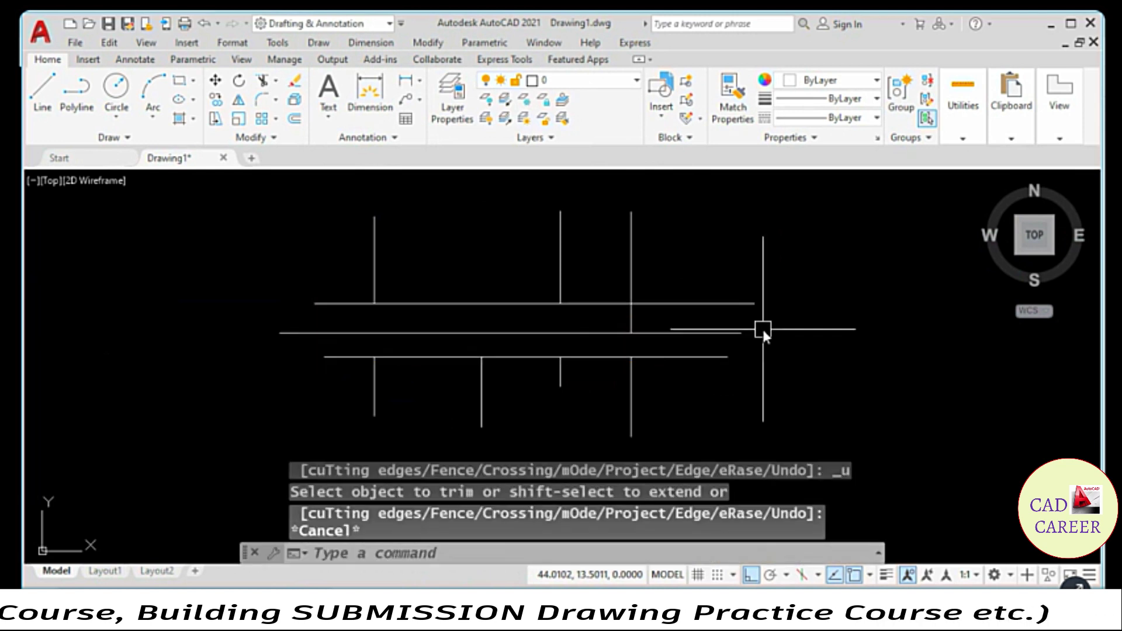
Start the Trim command with the upper, middle and lowest horizontal lines as cutting edges.
left_click(427, 43)
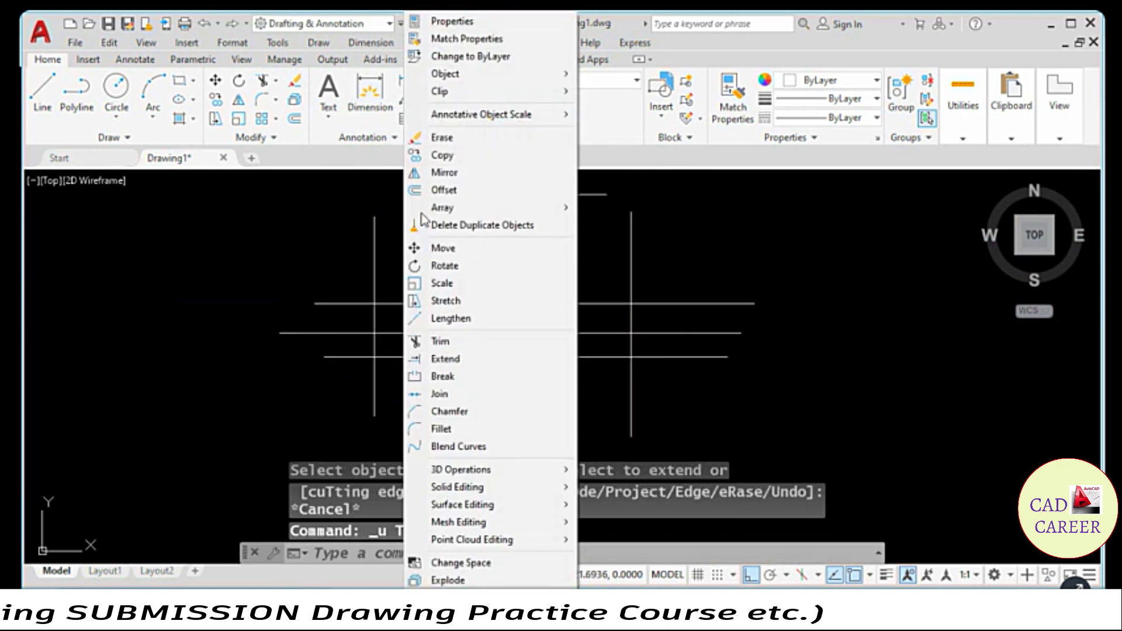
left_click(440, 341)
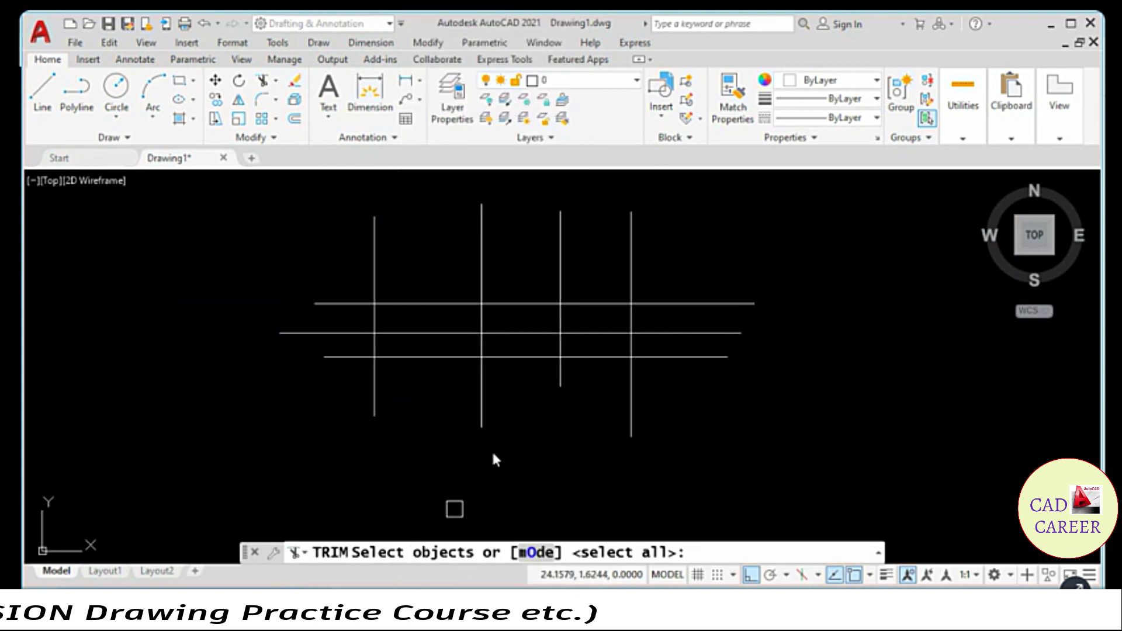
left_click(532, 304)
left_click(522, 332)
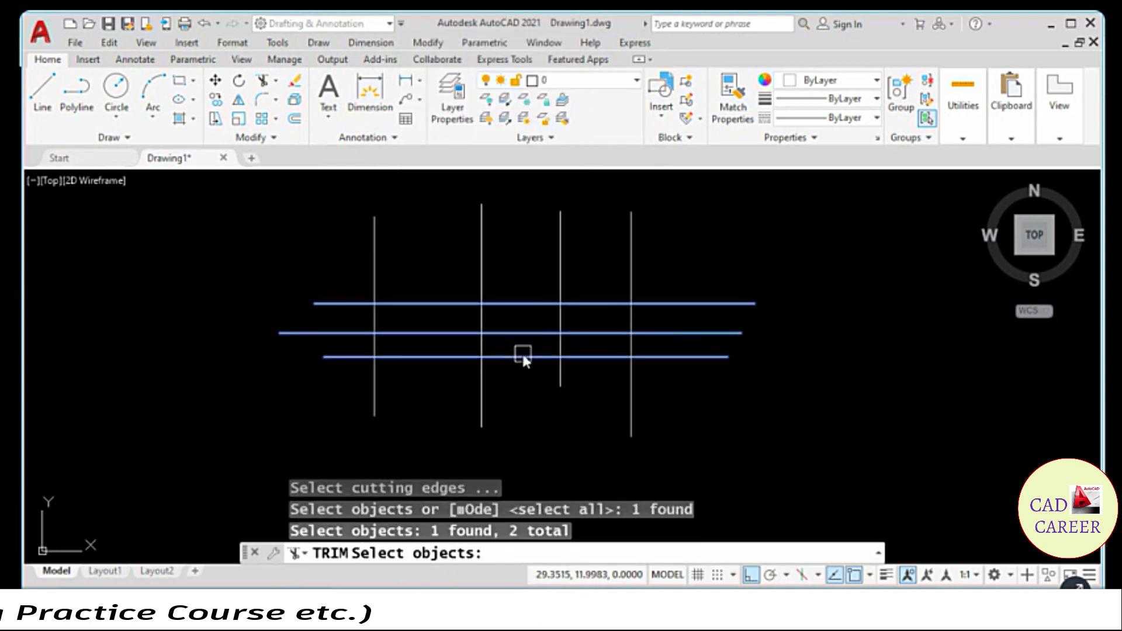
left_click(533, 356)
key("Return")
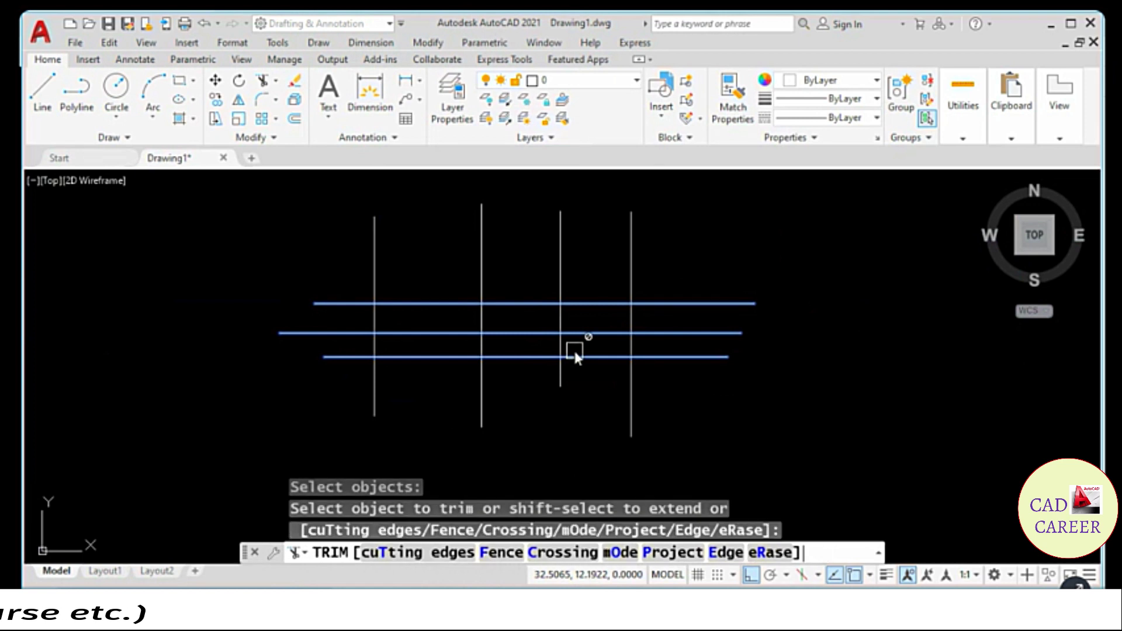
left_click(573, 351)
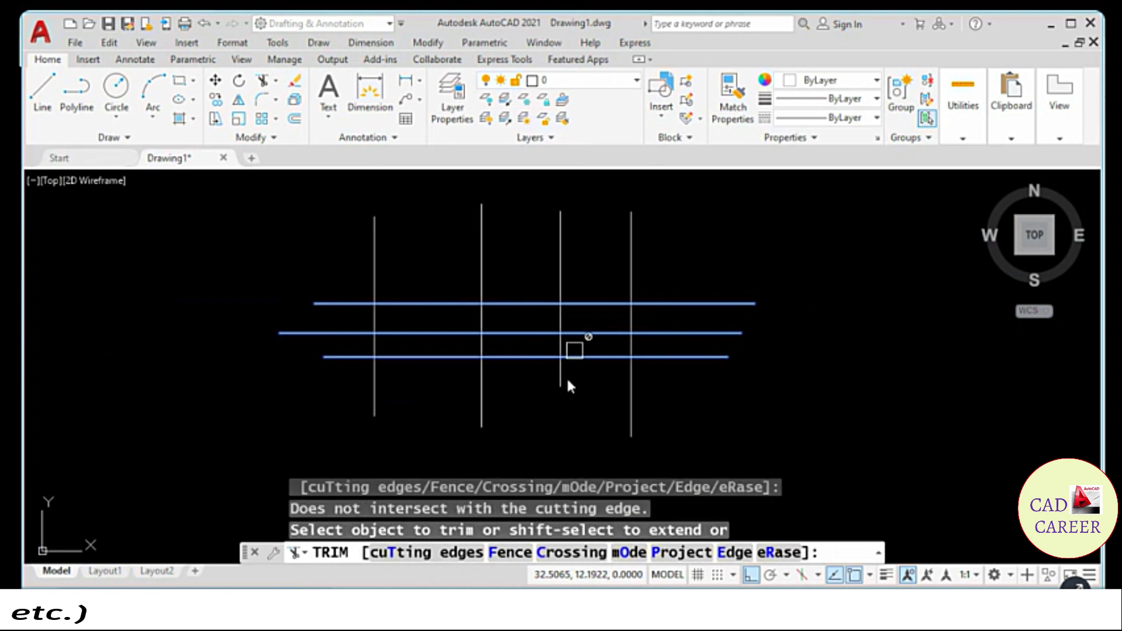
Choose Trim's Fence option and draw a zigzag fence across the fourth vertical line above the upper horizontal.
left_click(503, 553)
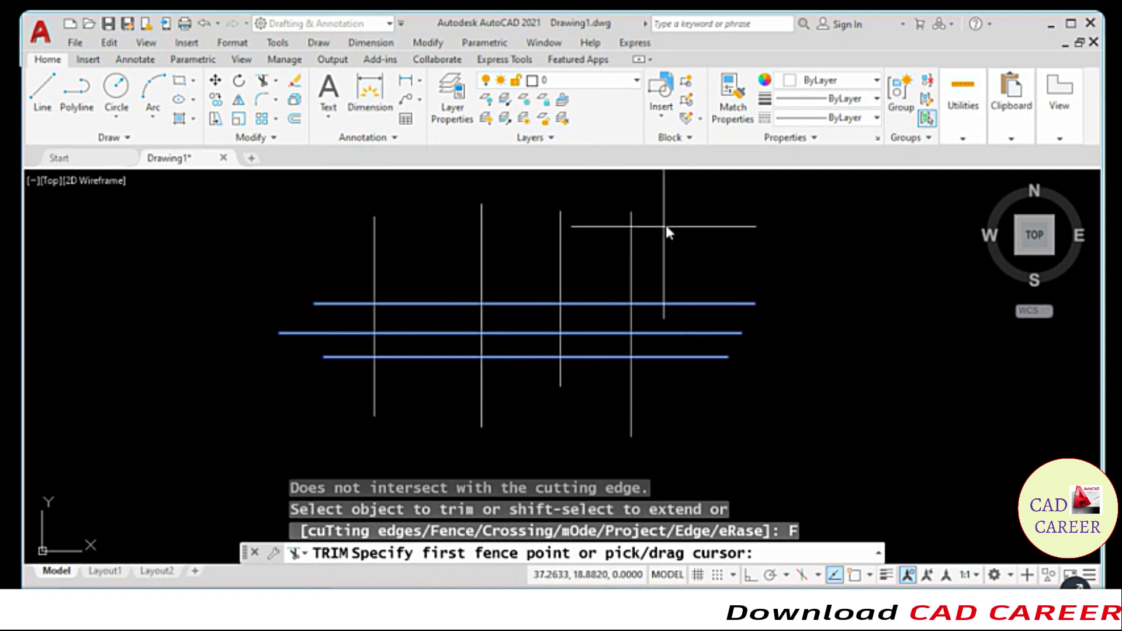
left_click(697, 246)
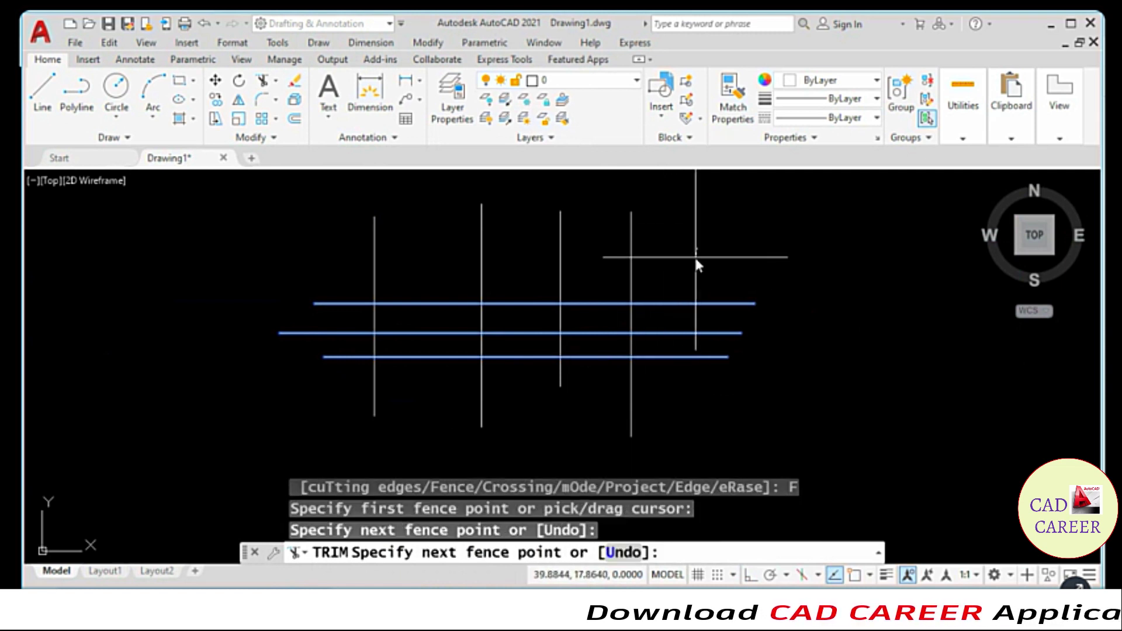
left_click(719, 251)
left_click(695, 266)
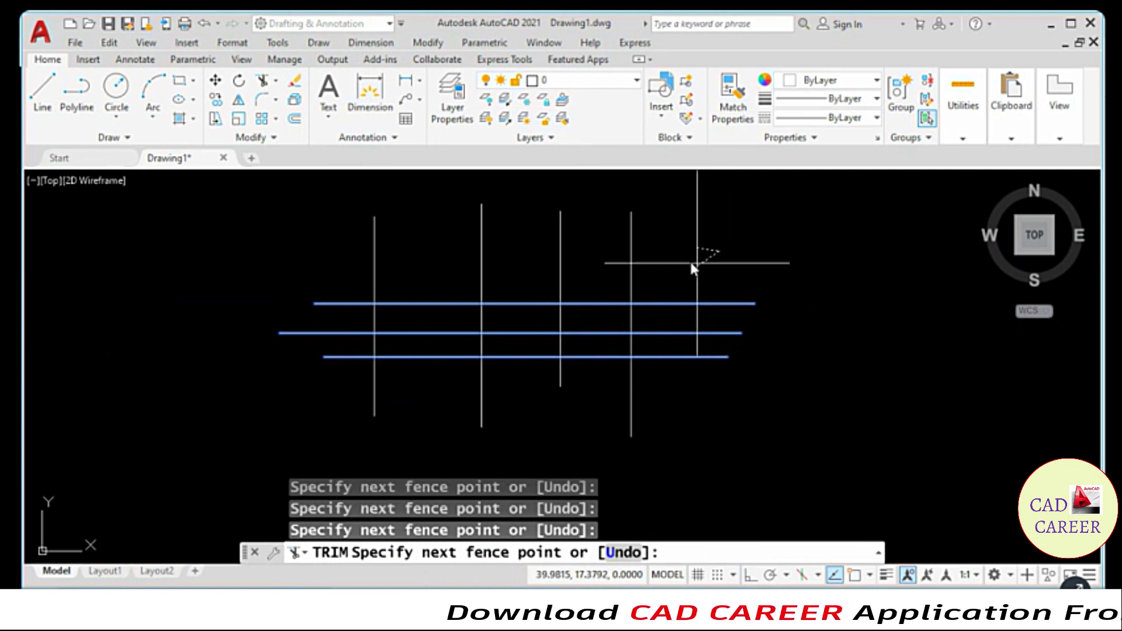
left_click(669, 230)
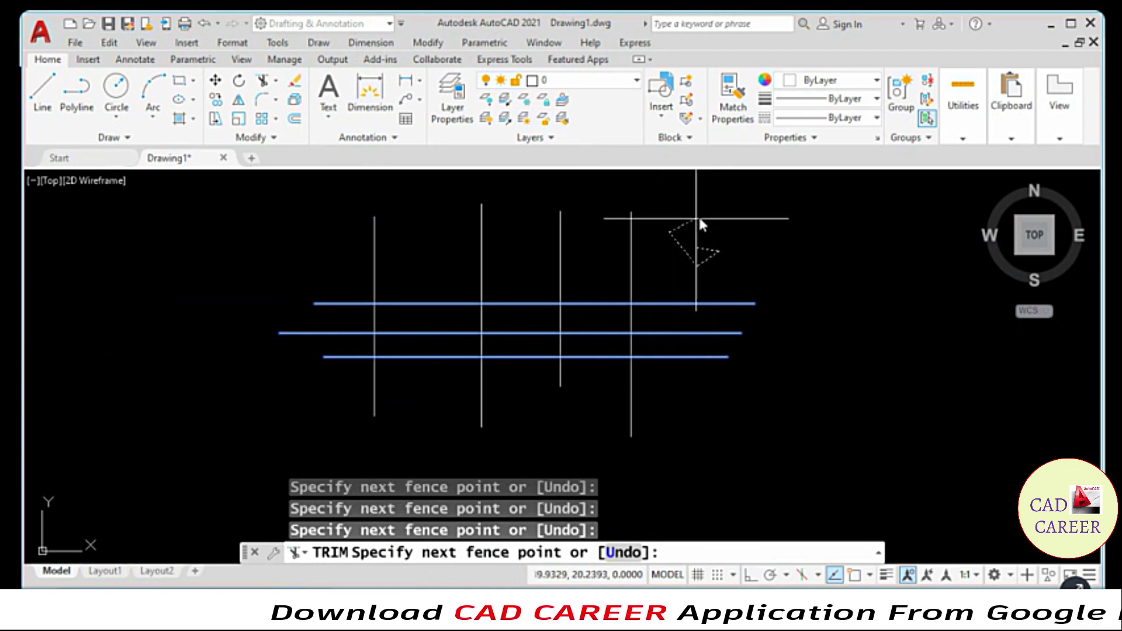
left_click(661, 278)
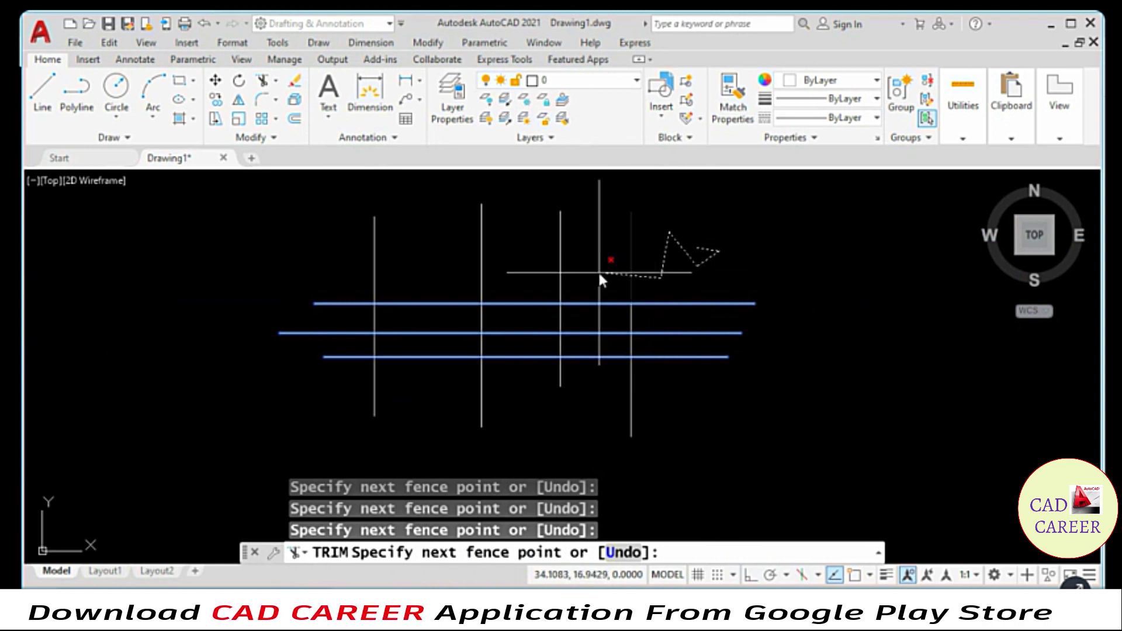
left_click(599, 272)
Continue the Trim fence below the lowest horizontal line so it crosses the fourth and second vertical lines.
left_click(602, 384)
left_click(682, 384)
left_click(534, 401)
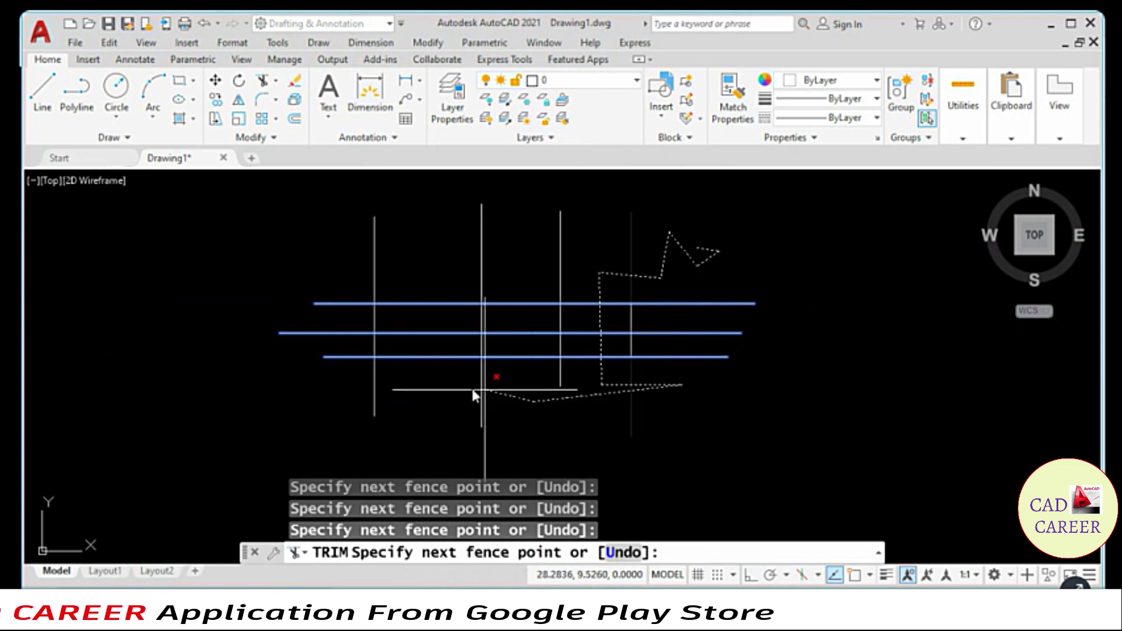
left_click(443, 386)
left_click(429, 285)
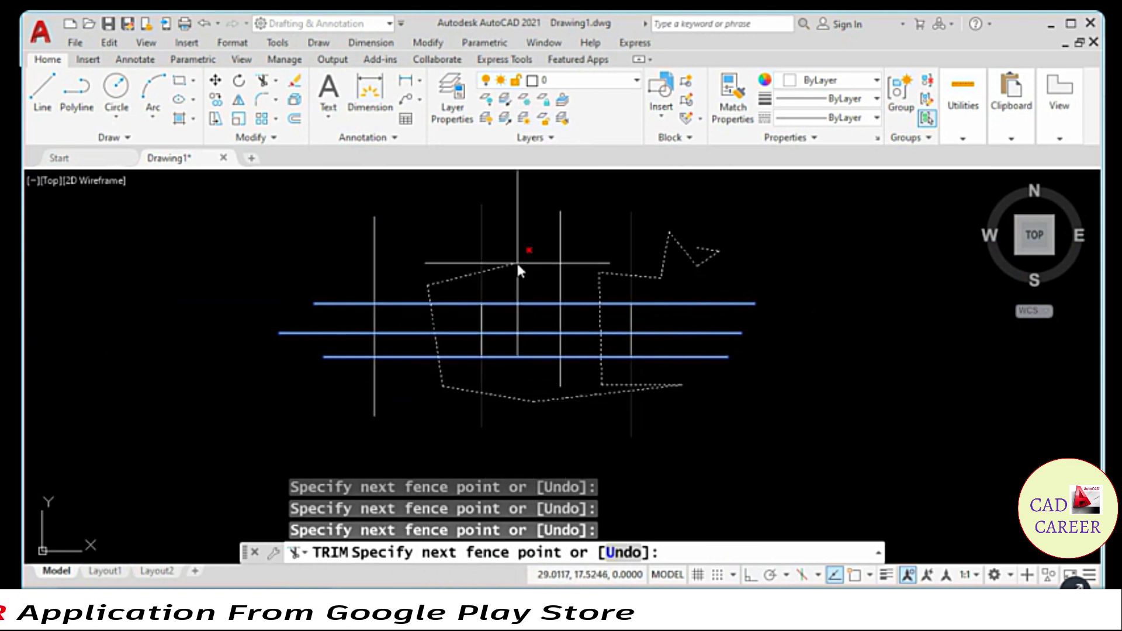
Carry the fence above the upper horizontal line across the second, third and first vertical lines.
left_click(606, 253)
left_click(393, 187)
left_click(359, 273)
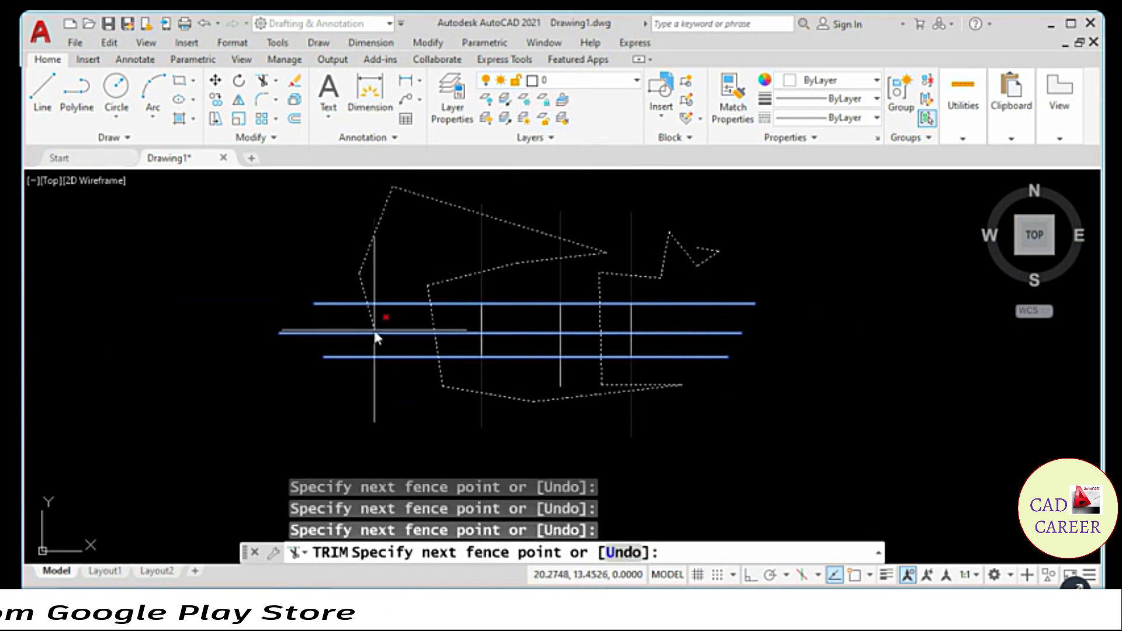
Run the fence across the verticals between the upper and middle and between the middle and lowest horizontals, and finish the fence.
left_click(367, 320)
left_click(403, 323)
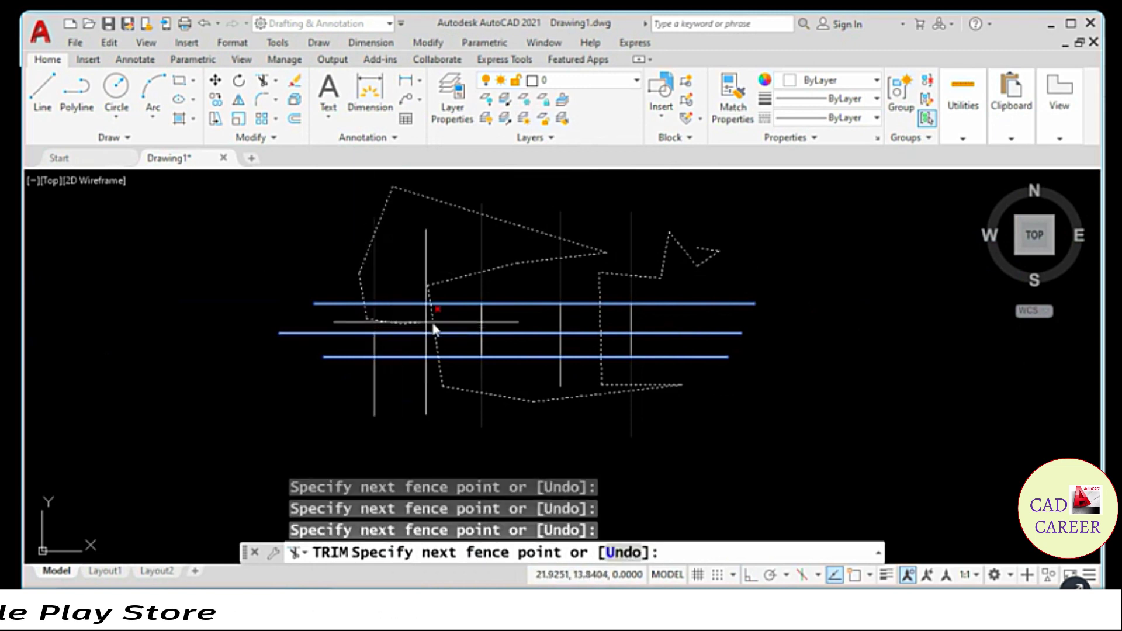
left_click(519, 316)
left_click(674, 324)
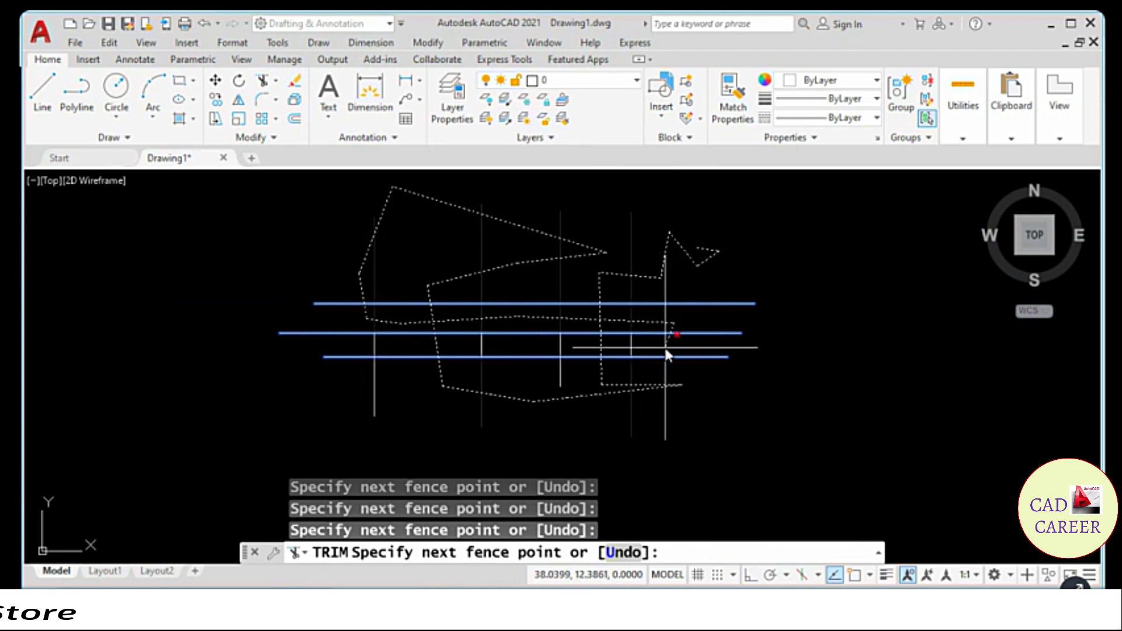
left_click(666, 347)
left_click(330, 351)
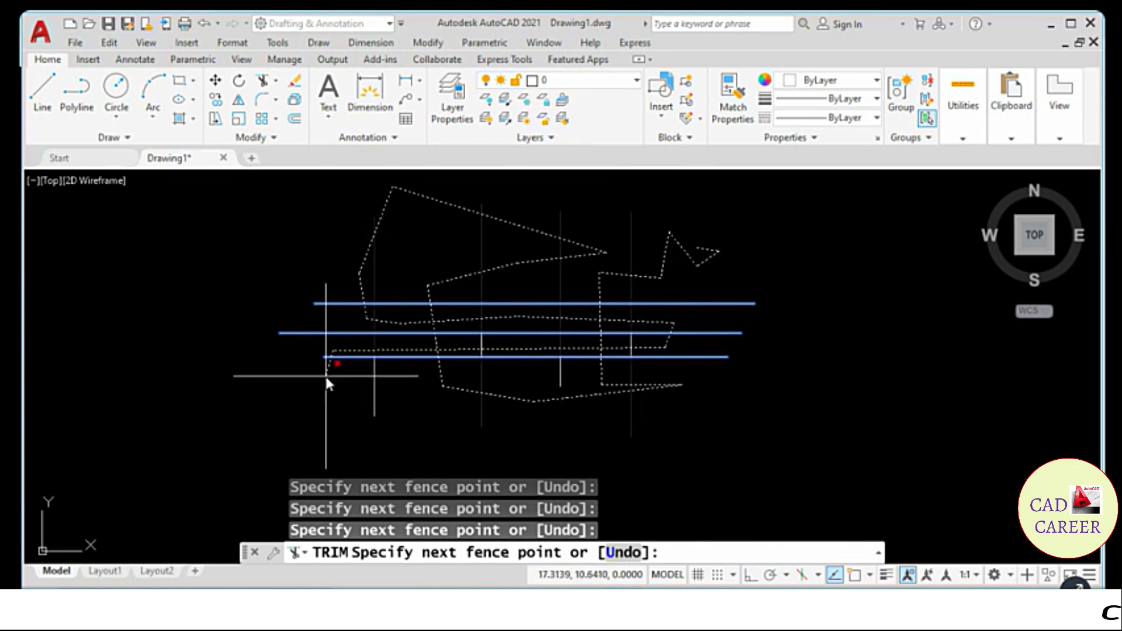
left_click(326, 376)
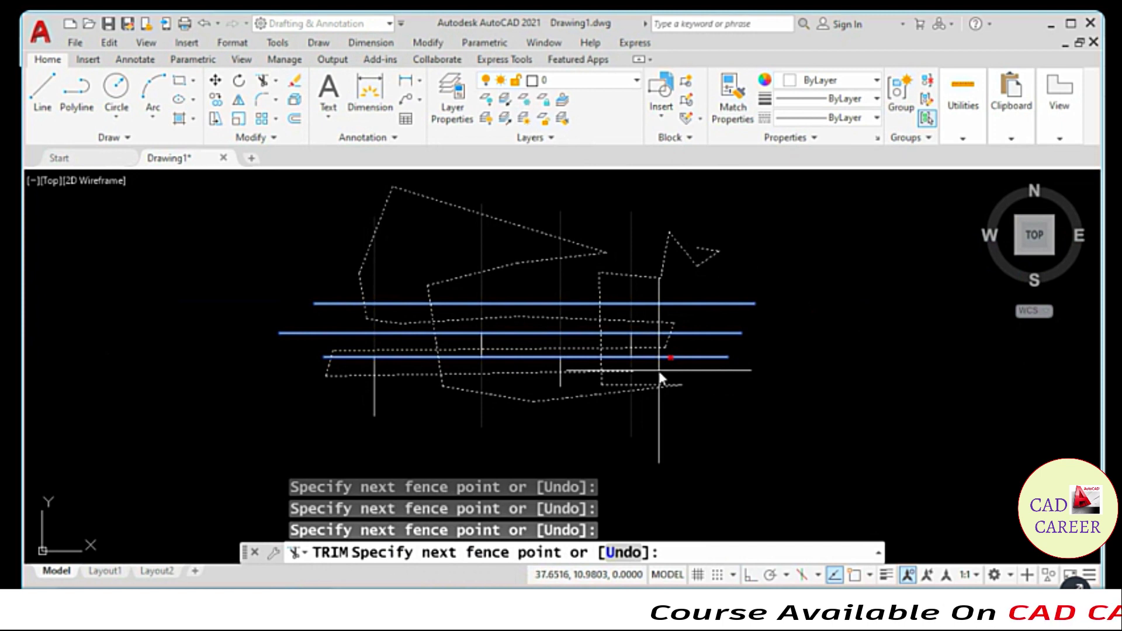
key("Return")
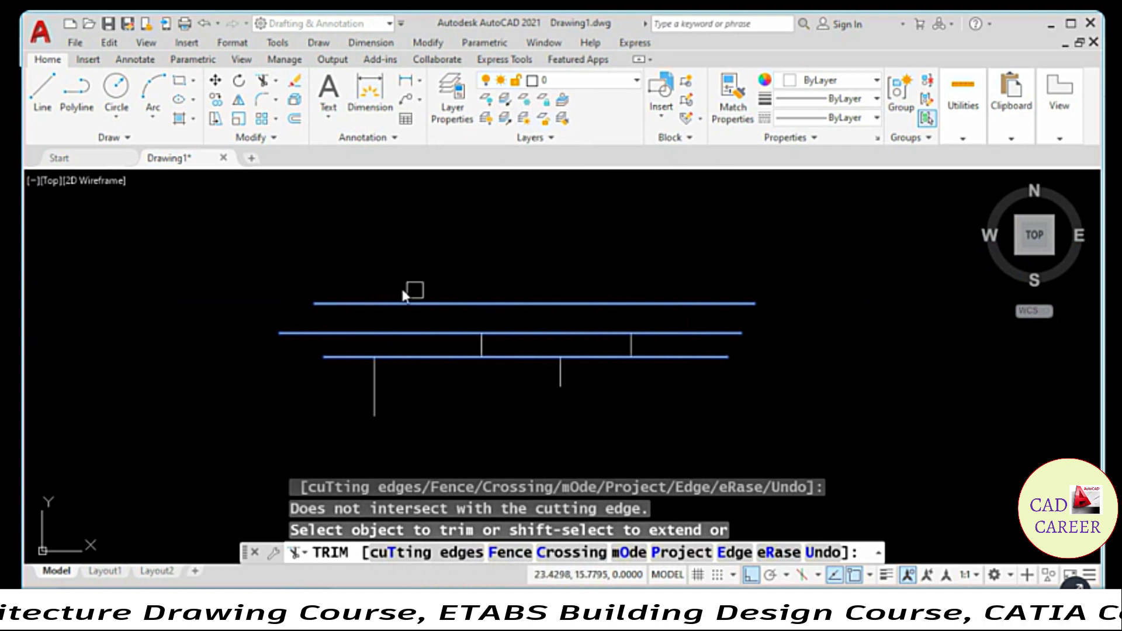
Try trimming by picking the horizontals and the first vertical remnant, and by crossing windows above the upper horizontal.
left_click(414, 333)
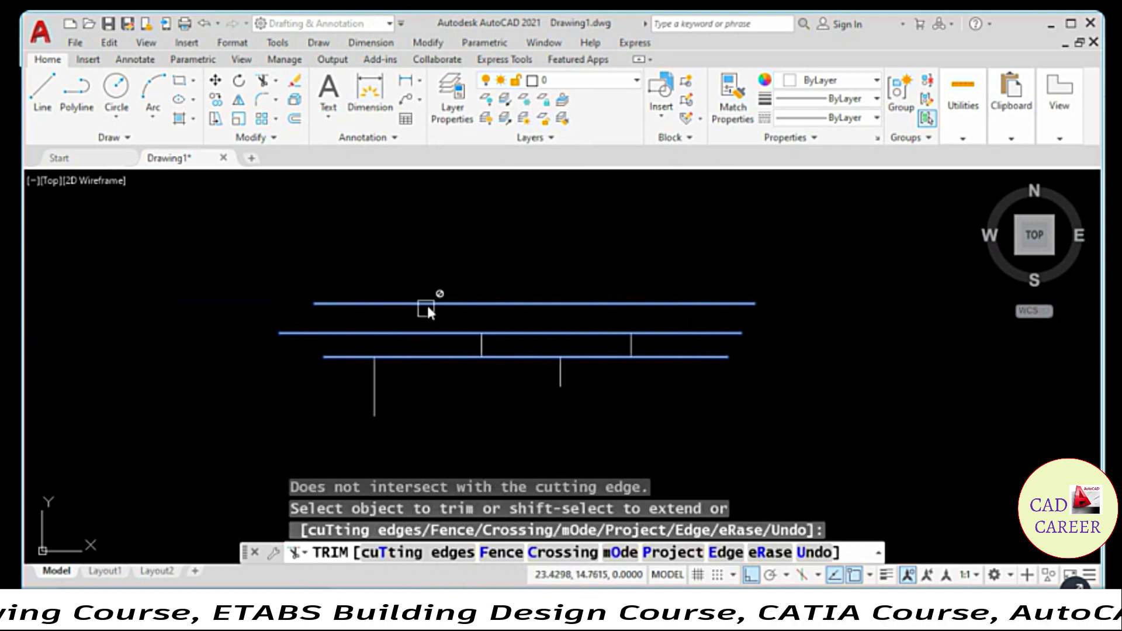
left_click(649, 248)
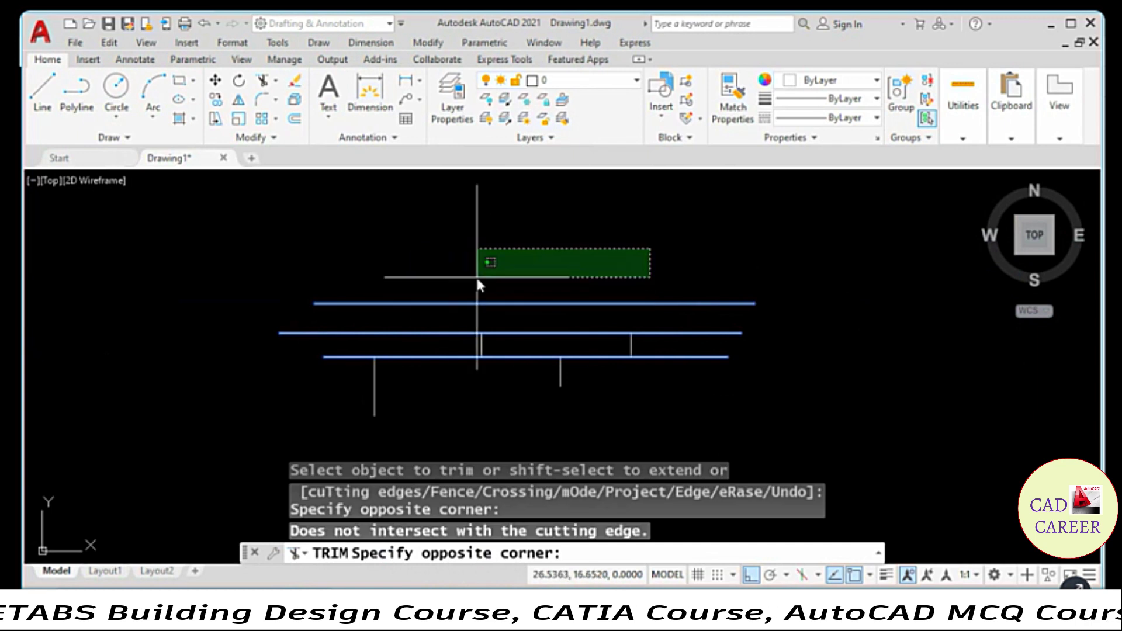
left_click(476, 275)
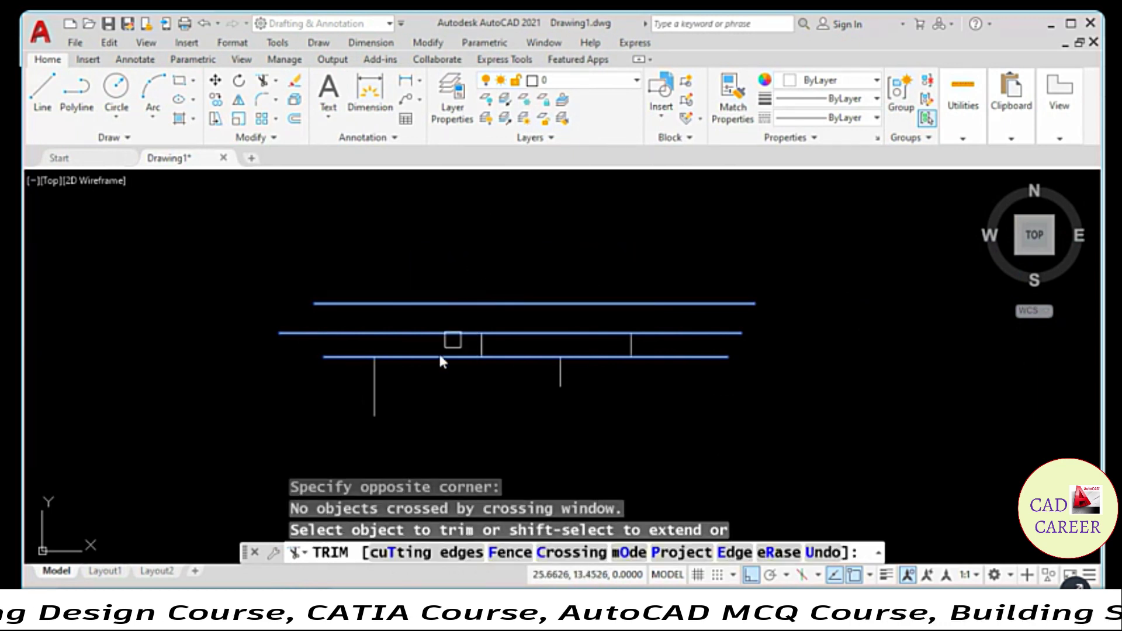
left_click(412, 358)
left_click(375, 381)
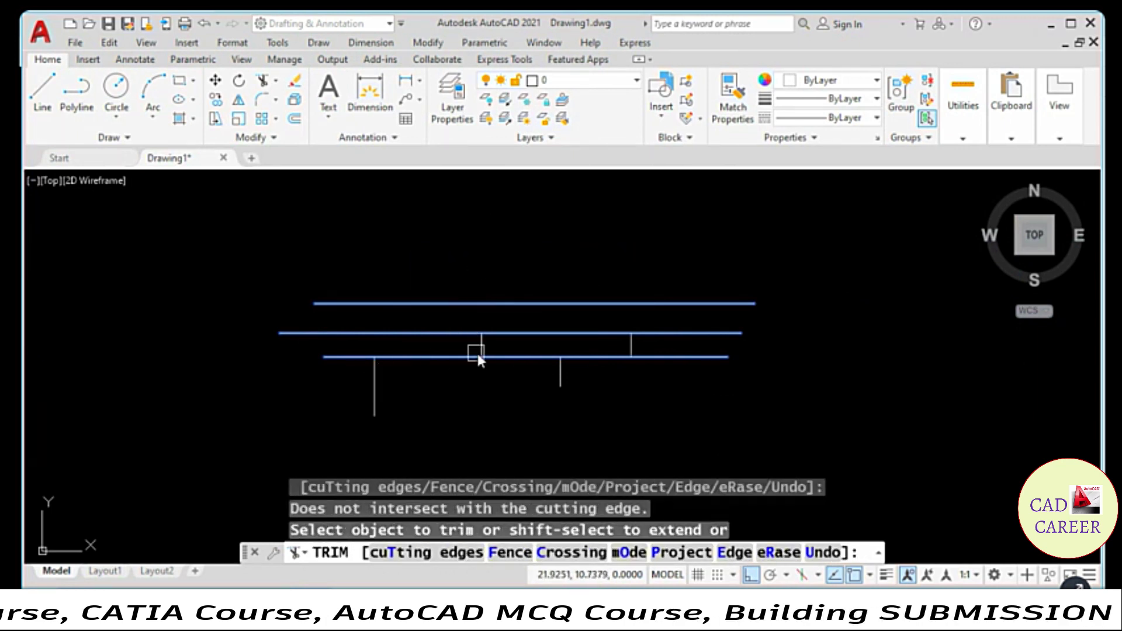
left_click(664, 259)
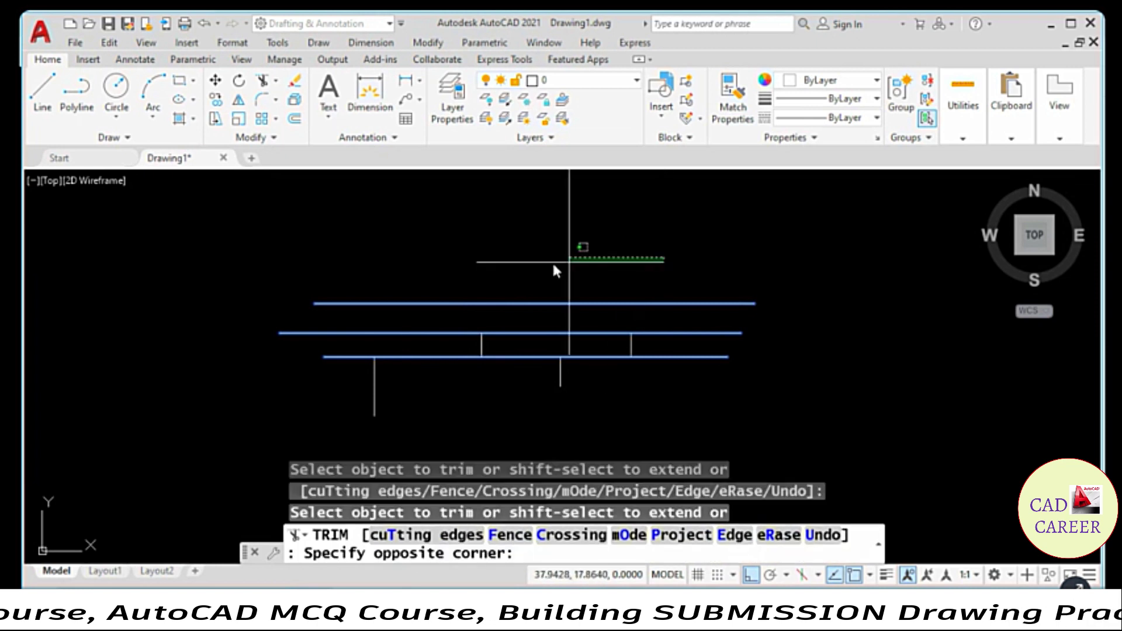
left_click(438, 268)
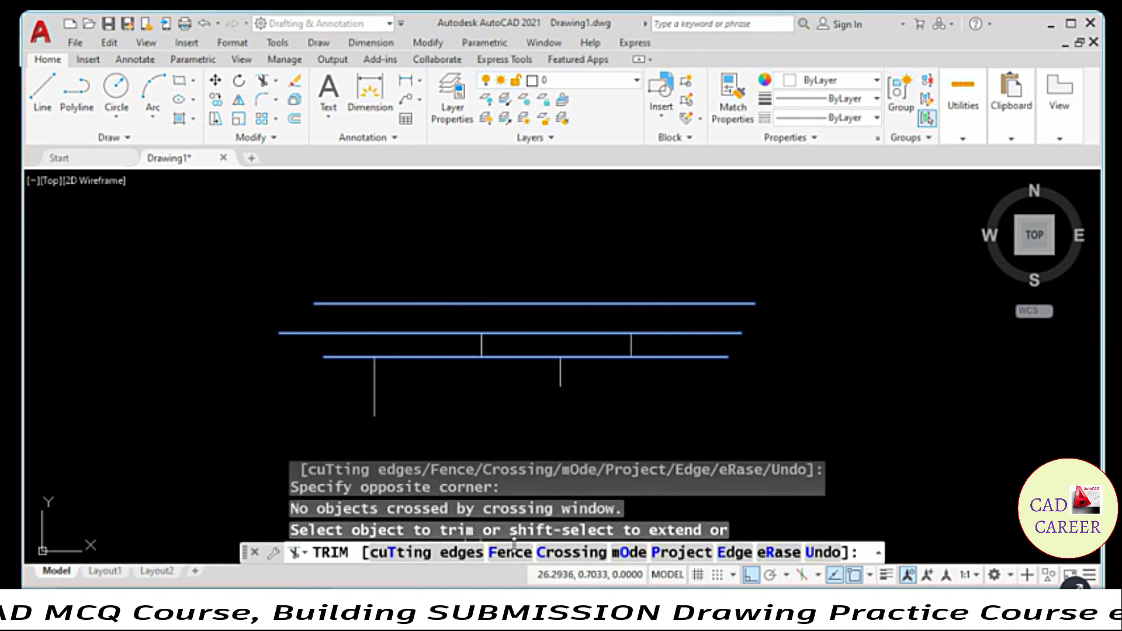
Try the Fence option again with a multi-point fence looping around and across the three horizontal lines.
left_click(516, 553)
left_click(672, 237)
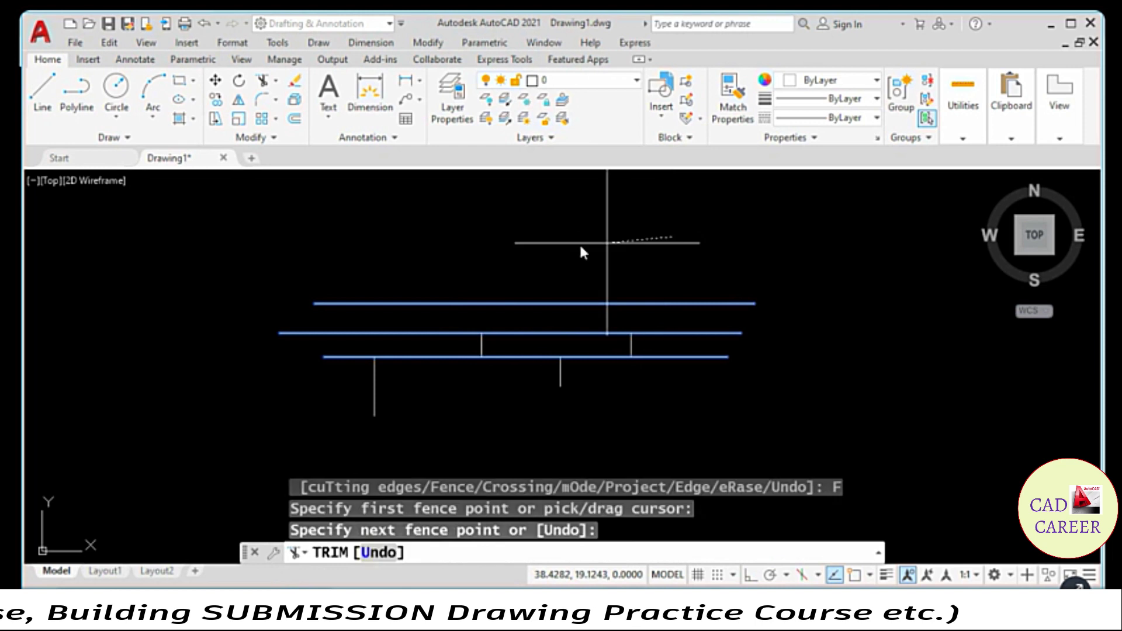
left_click(450, 246)
left_click(408, 408)
left_click(641, 421)
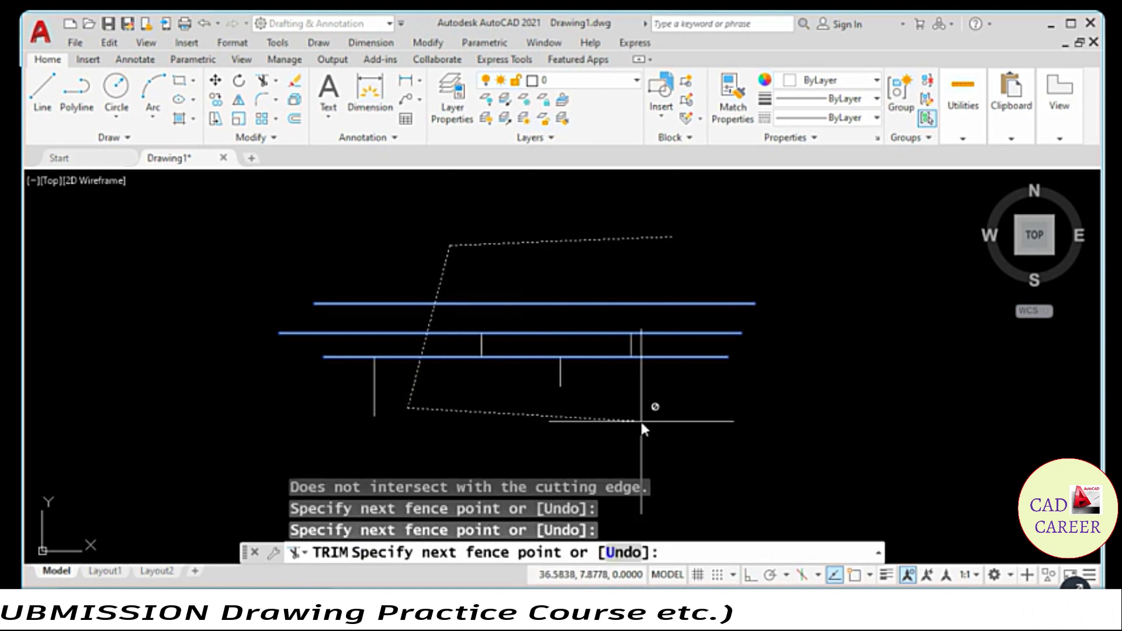
left_click(703, 251)
left_click(506, 389)
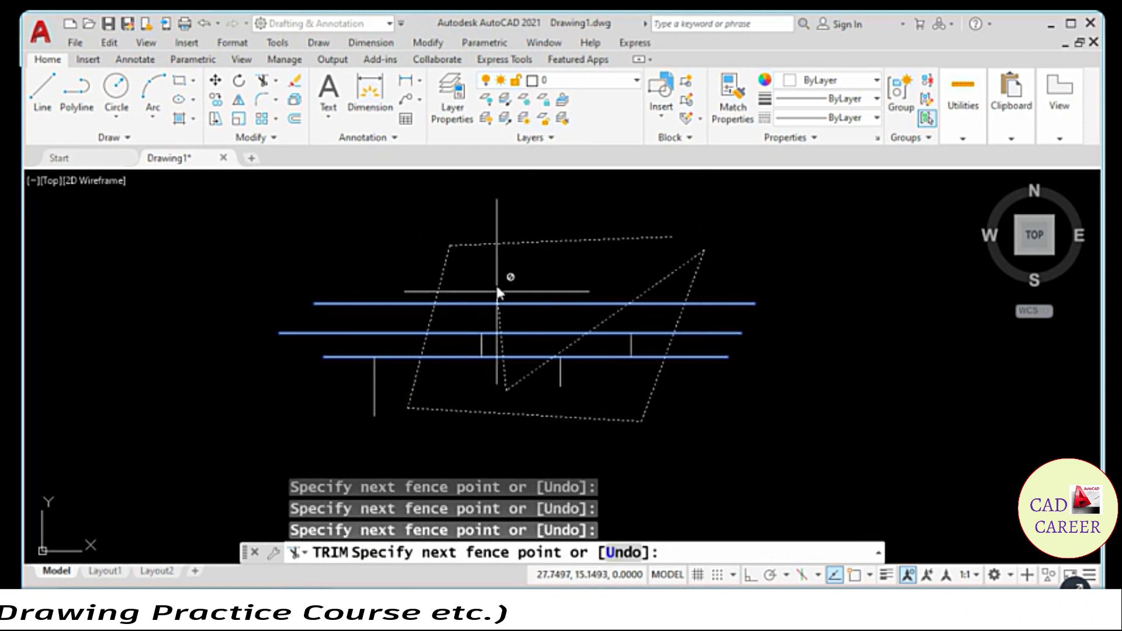
left_click(496, 269)
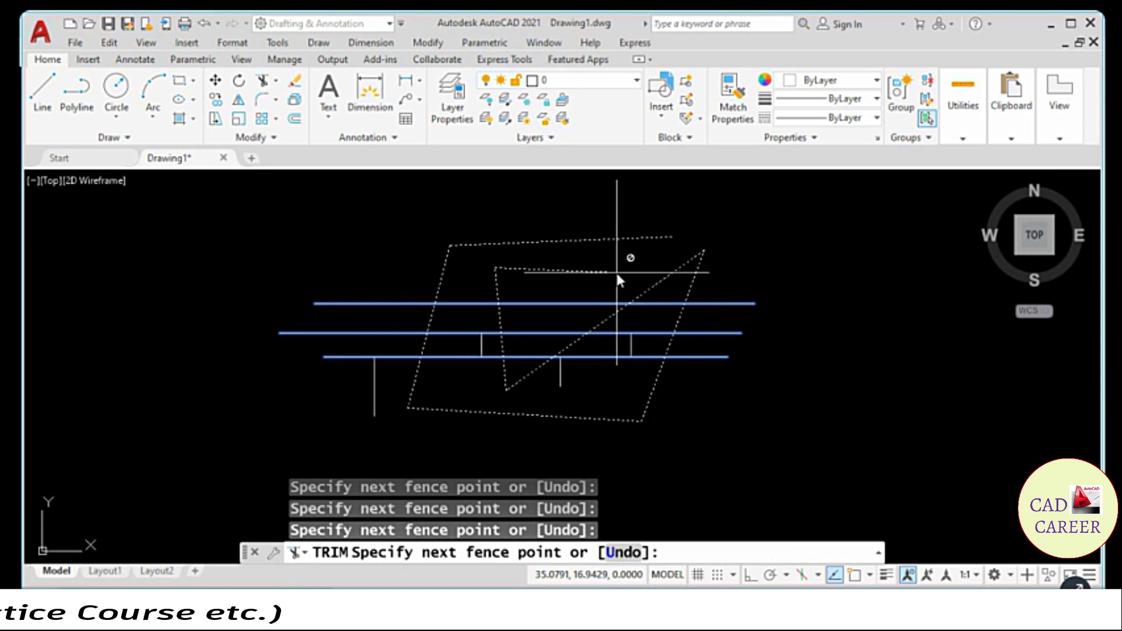
key("Return")
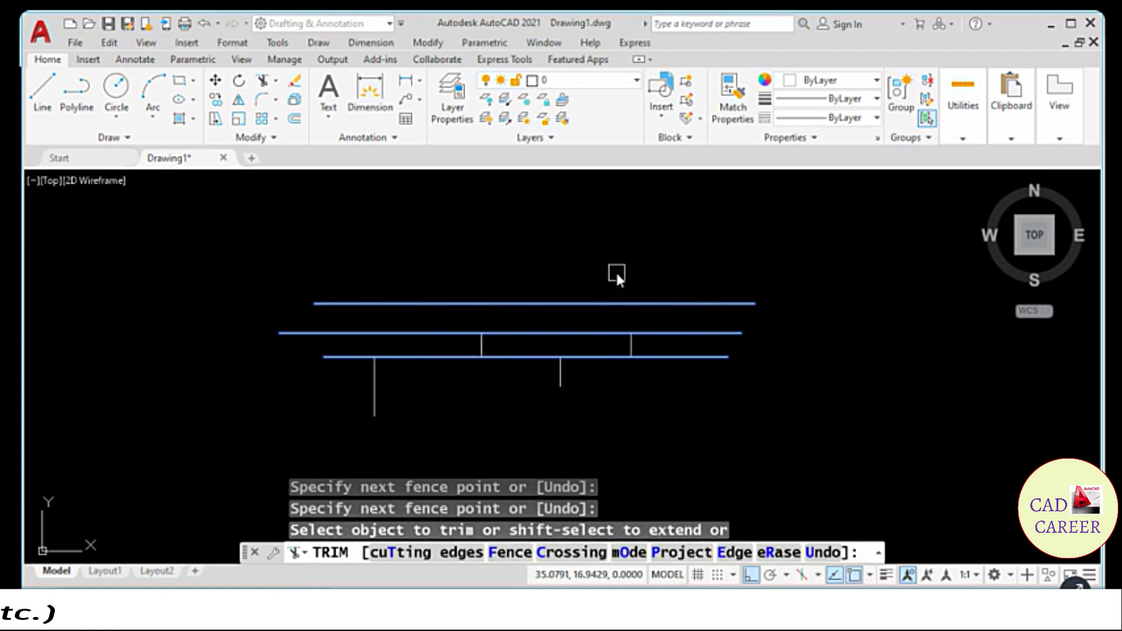
Leave Trim and undo the whole fence trim of the four vertical lines.
key("Escape")
key("ctrl+z")
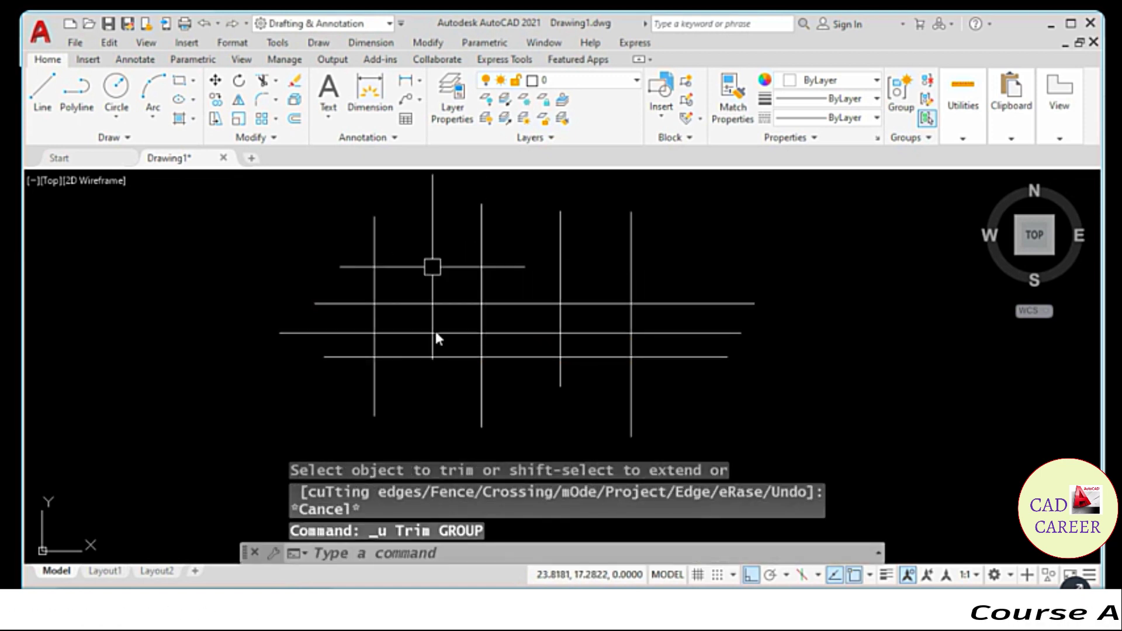
Start Trim and set all seven lines as cutting edges with a crossing window.
left_click(434, 50)
left_click(465, 343)
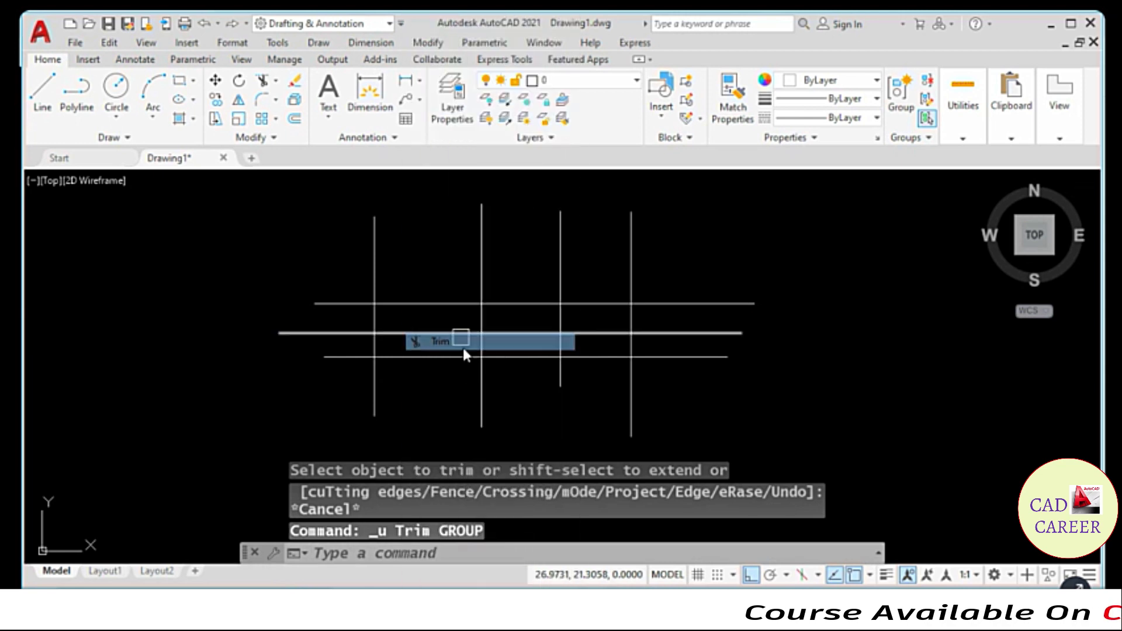
left_click(658, 292)
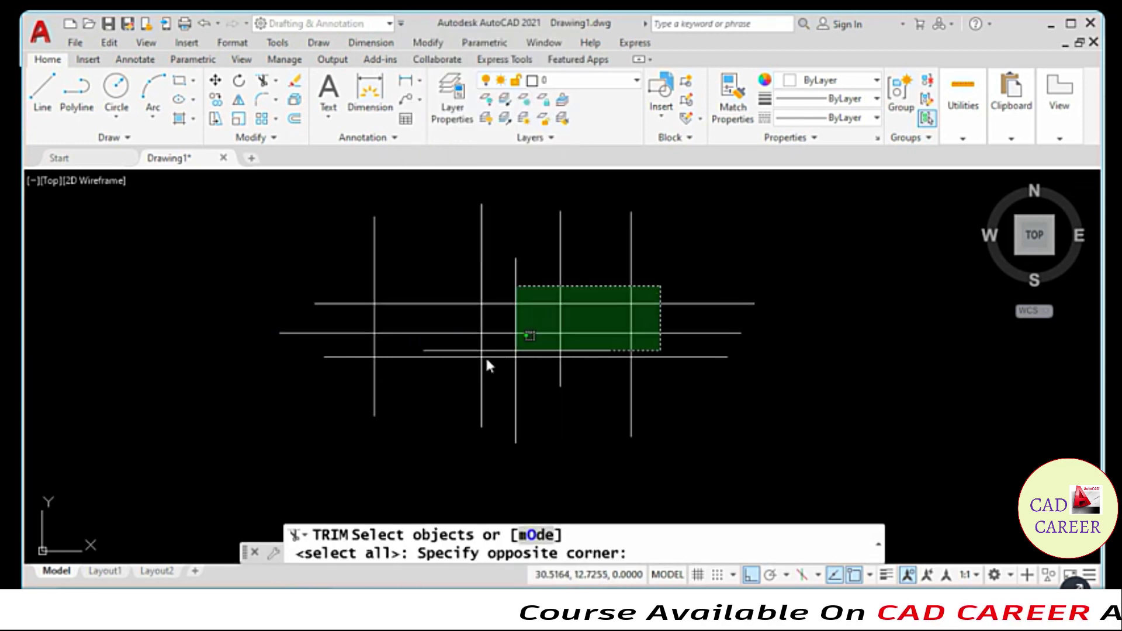
left_click(335, 380)
key("Return")
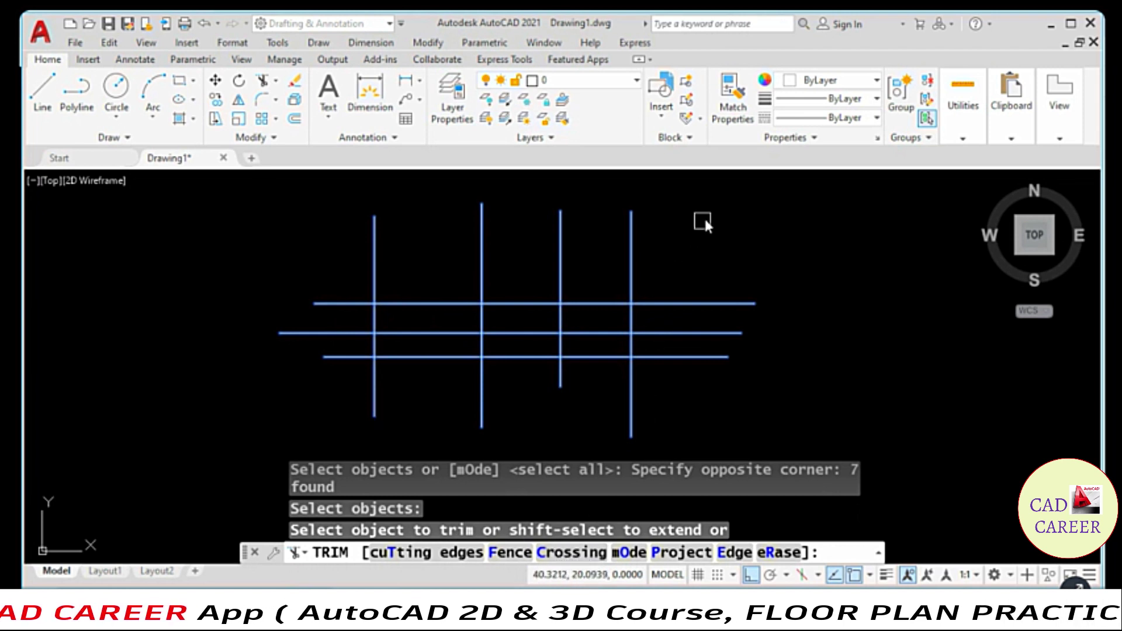
Trim with one crossing window over the upper vertical ends and another across the upper two horizontals, and undo these trims.
left_click(704, 219)
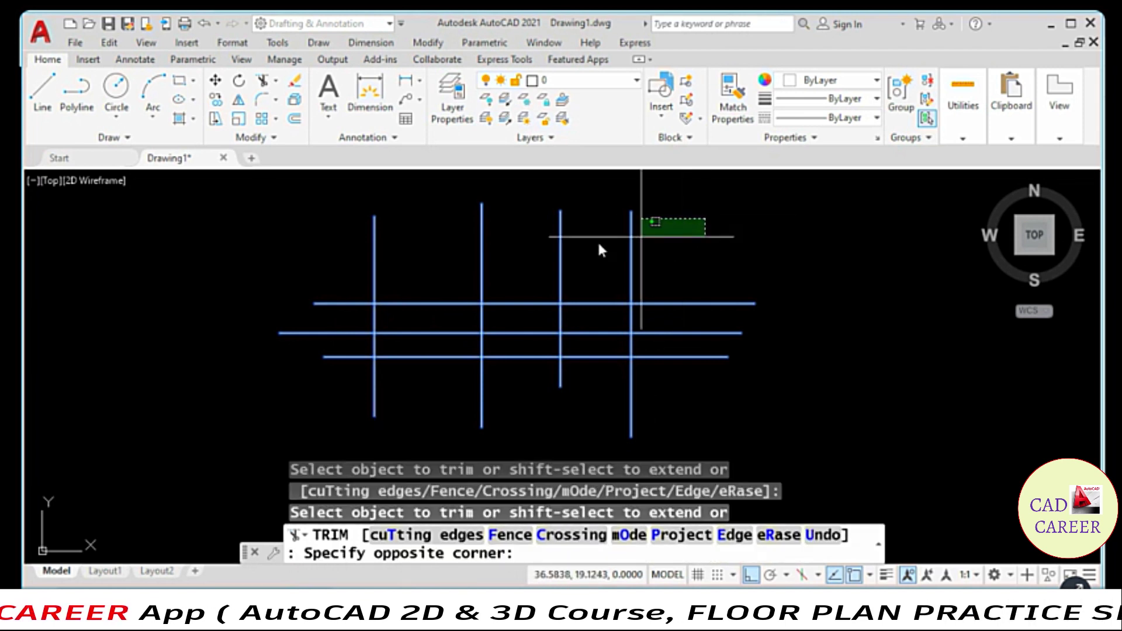
left_click(347, 262)
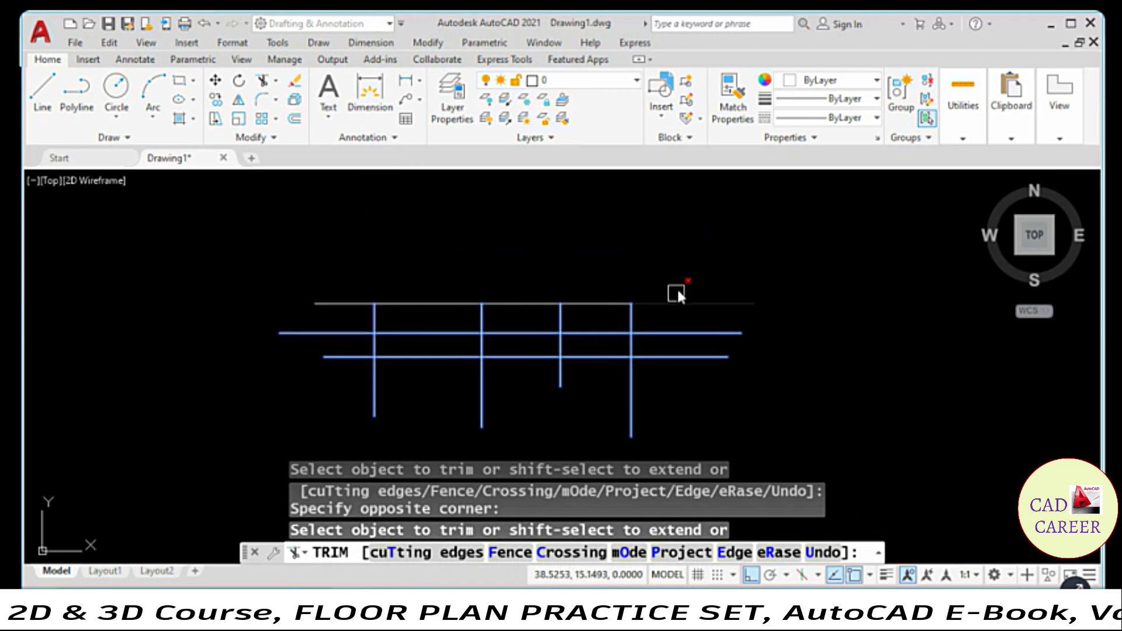
left_click(678, 284)
left_click(351, 343)
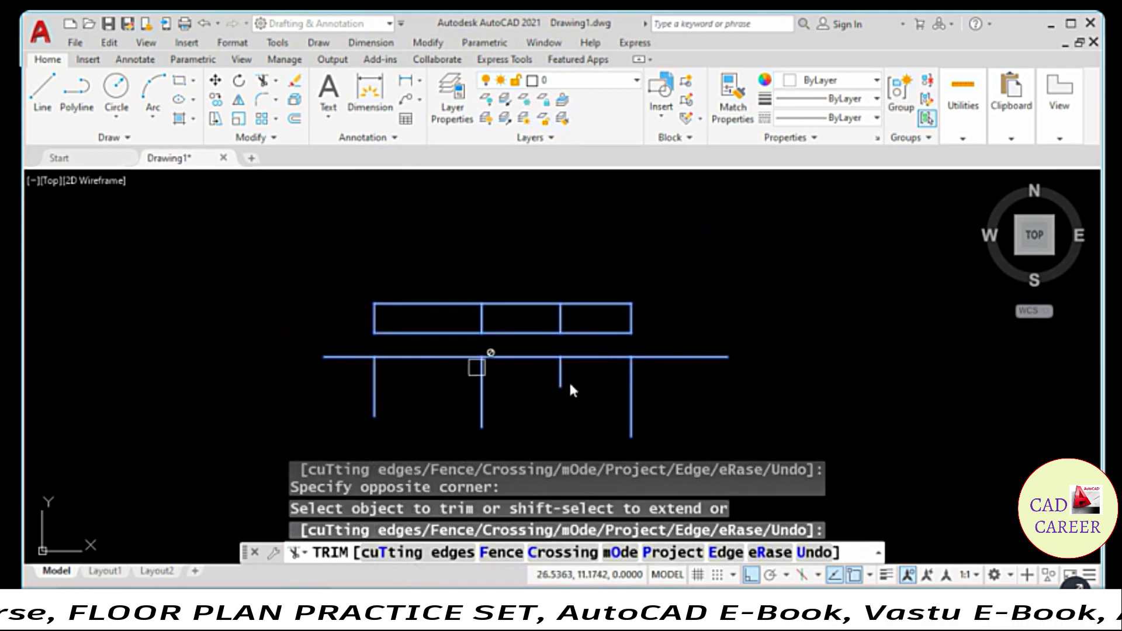
left_click(569, 380)
key("ctrl+z")
key("ctrl+z")
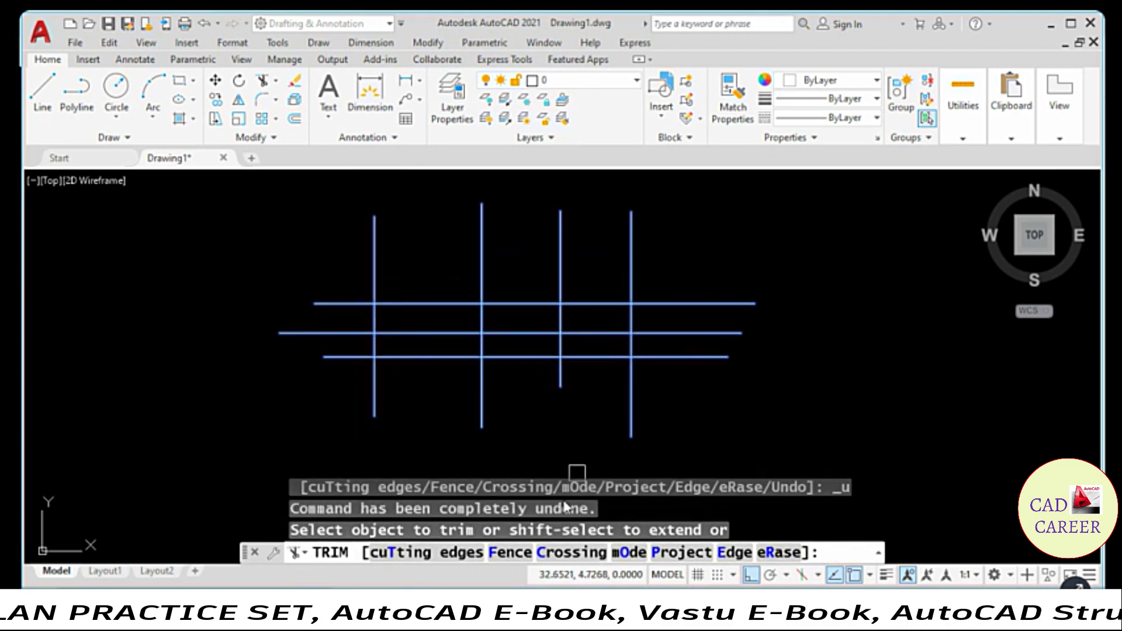
Choose Trim's Crossing option and window over the upper vertical ends, the middle and lowest horizontals, and the grid's right part.
left_click(570, 552)
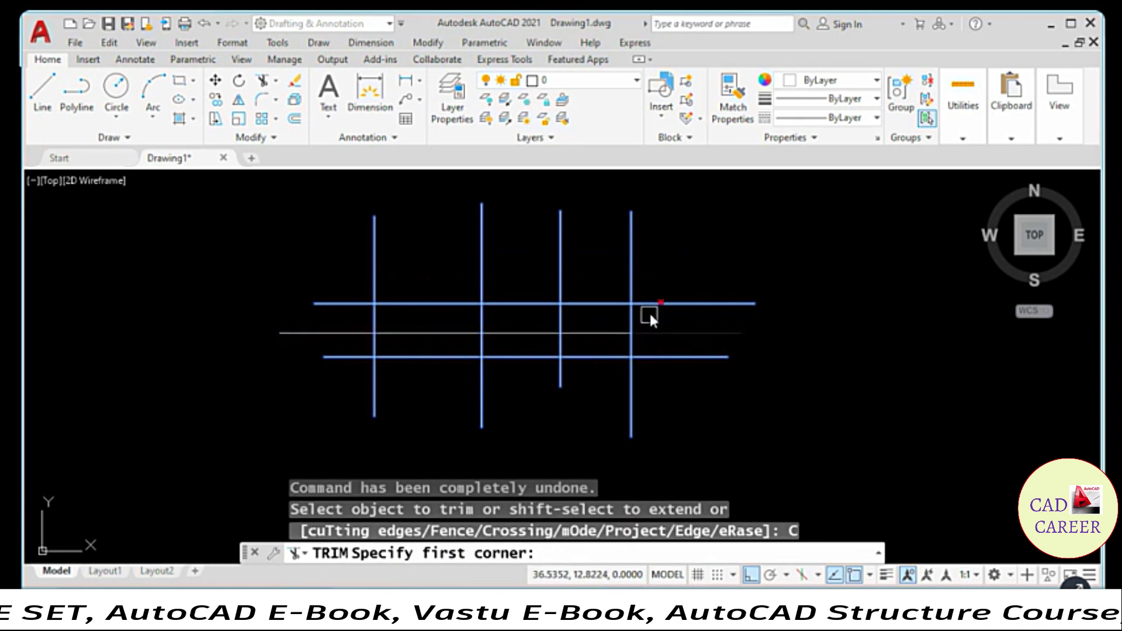
left_click(704, 211)
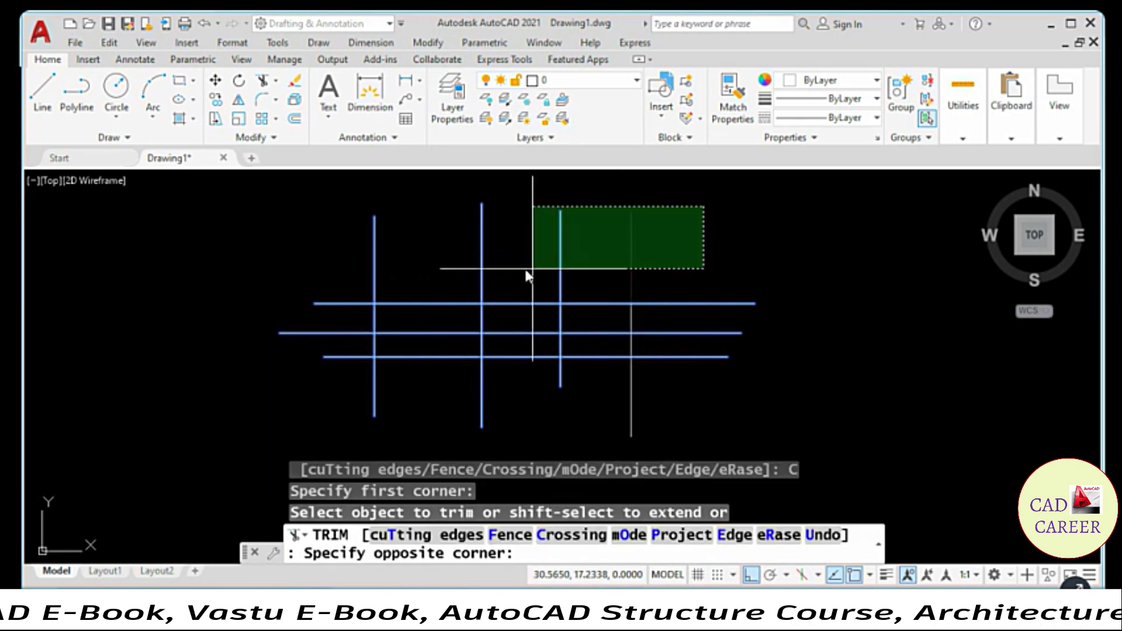
left_click(360, 269)
left_click(313, 323)
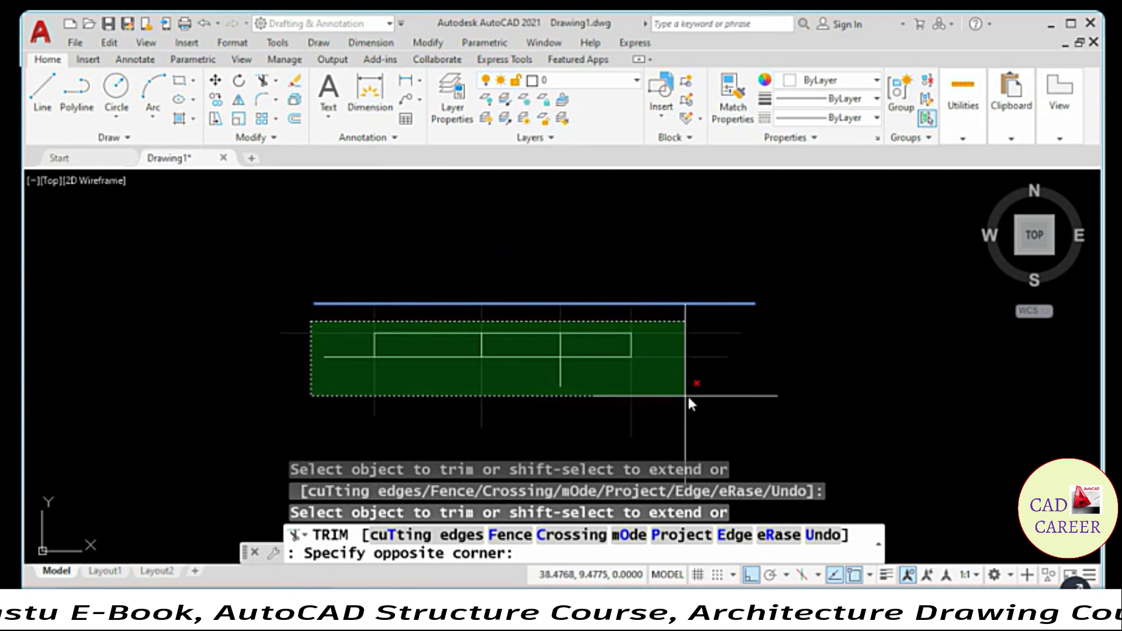
left_click(689, 398)
left_click(731, 253)
left_click(427, 367)
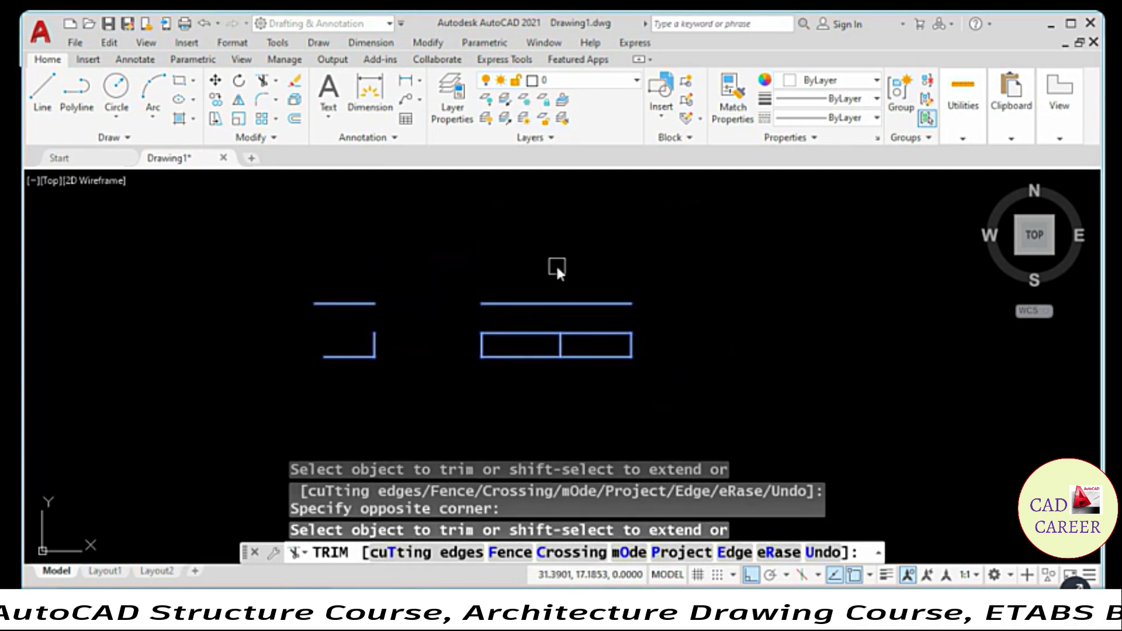
Trim the remaining line segments with four more crossing windows over the central, left and right parts of the grid.
left_click(556, 265)
left_click(422, 383)
left_click(597, 254)
left_click(494, 405)
left_click(417, 263)
left_click(345, 392)
left_click(514, 296)
left_click(669, 340)
Leave Trim and undo all the crossing-window trims to restore the full grid of lines.
key("ctrl+z")
key("Escape")
key("ctrl+z")
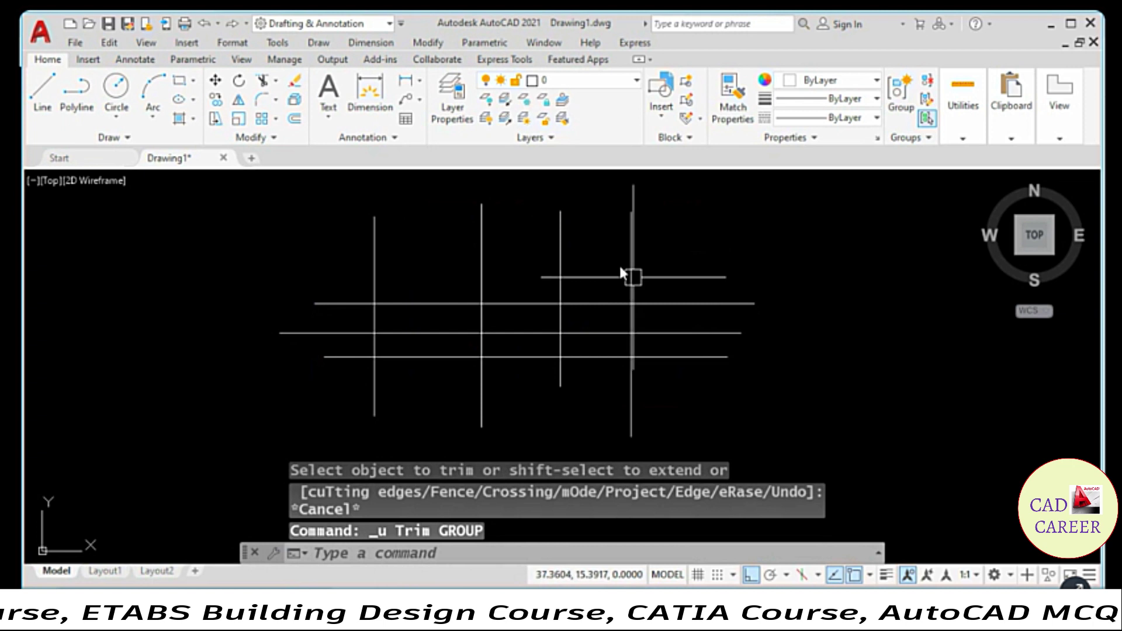
left_click(428, 43)
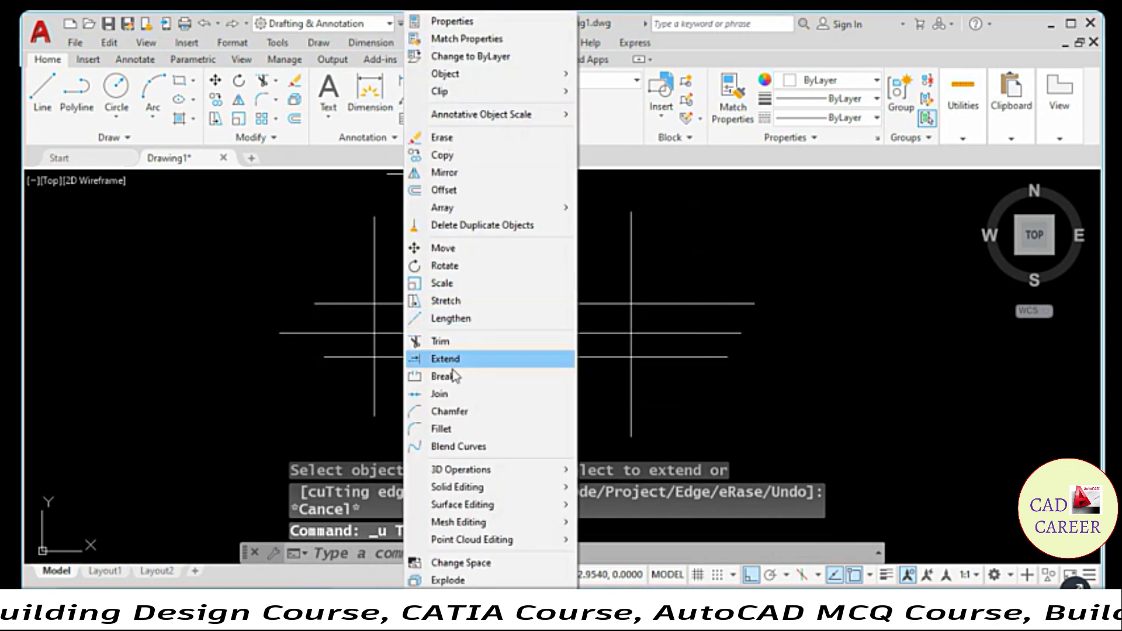
left_click(471, 345)
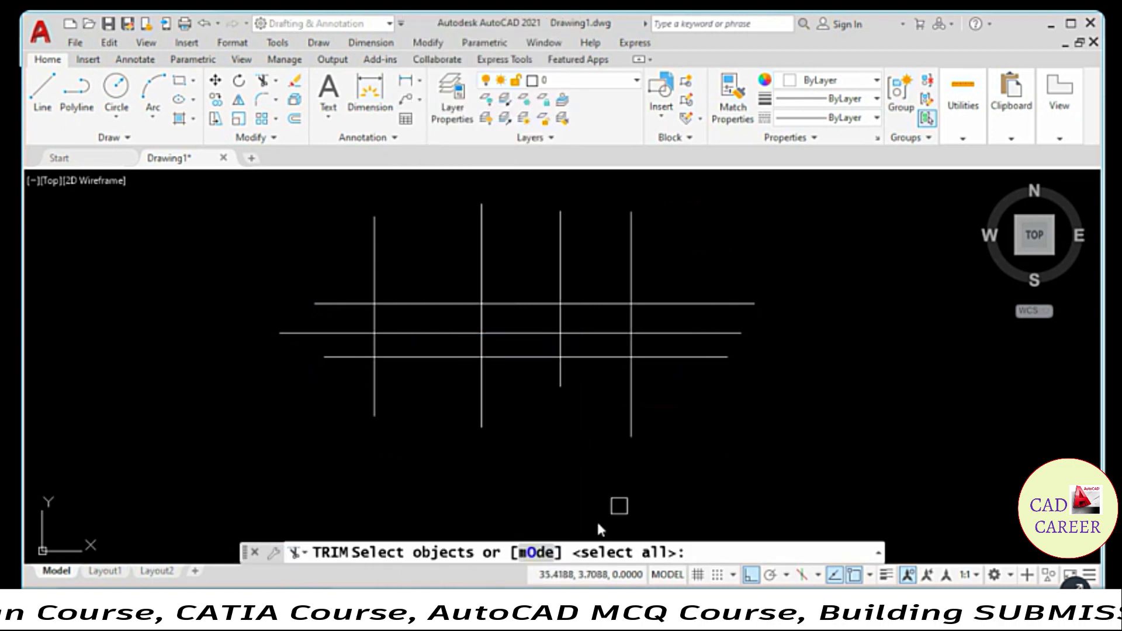
left_click(694, 223)
left_click(314, 393)
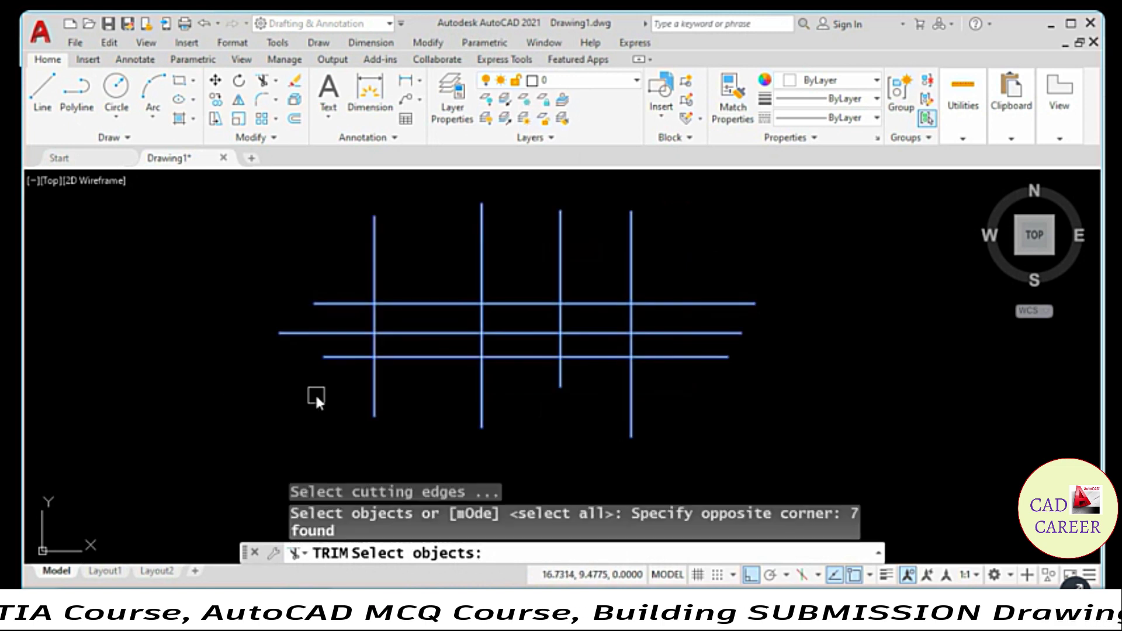
key("Return")
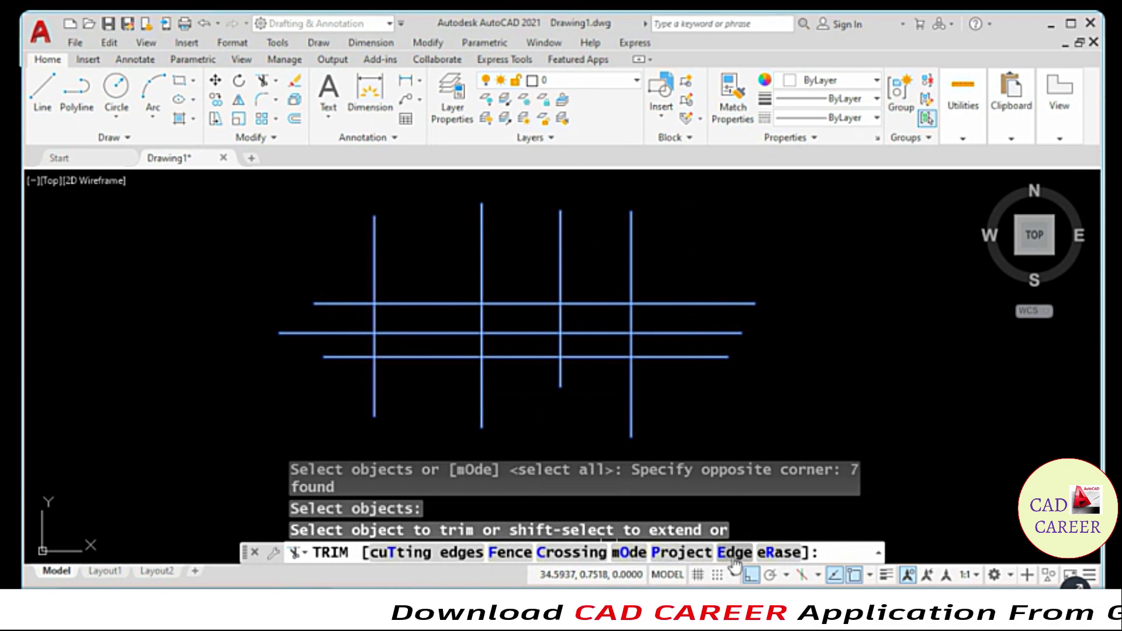
key("Escape")
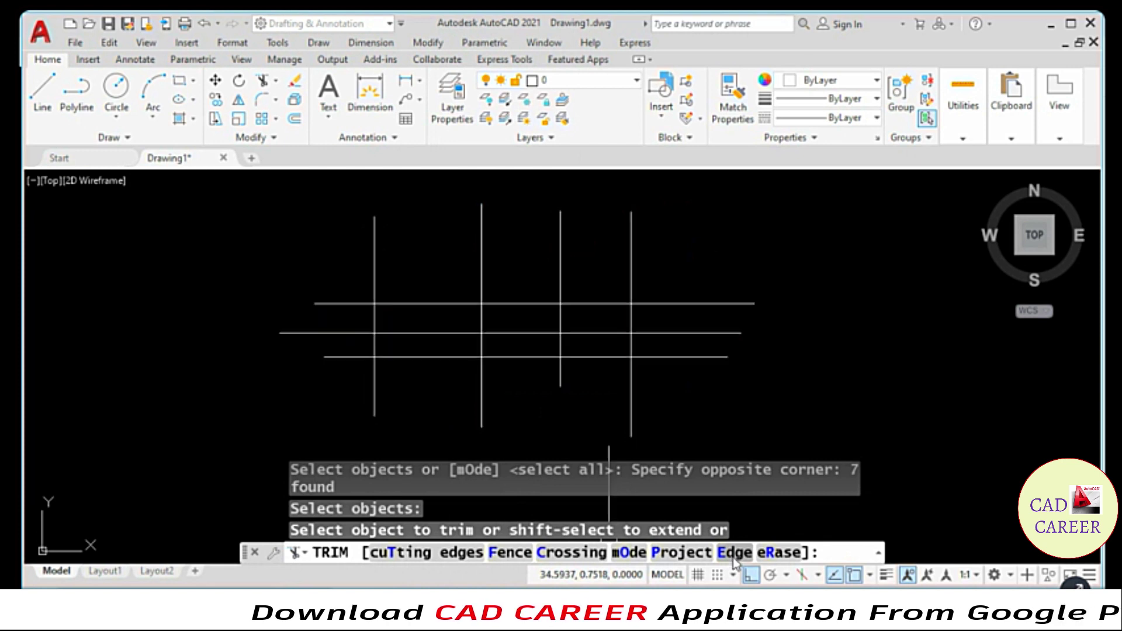
key("Escape")
key("Escape")
key("Escape")
key("Escape")
Draw a single horizontal line in the empty area to the right of the existing grid.
middle_click_drag(538, 298, 248, 339)
left_click(42, 89)
left_click(554, 318)
left_click(889, 318)
key("Return")
Draw two separate vertical lines of different lengths crossing the left half of the new horizontal line.
key("Return")
left_click(630, 234)
left_click(629, 466)
key("Escape")
key("Return")
left_click(709, 254)
left_click(709, 444)
key("Escape")
key("Escape")
Draw two closely spaced vertical lines crossing the new horizontal line near its right end.
key("Return")
left_click(792, 229)
left_click(792, 414)
key("Escape")
key("Escape")
key("Return")
left_click(829, 233)
left_click(829, 416)
key("Escape")
key("Escape")
Draw one vertical line just beyond each end of the horizontal line, without touching it.
key("Return")
left_click(918, 229)
left_click(919, 427)
key("Escape")
key("Escape")
key("Return")
left_click(515, 222)
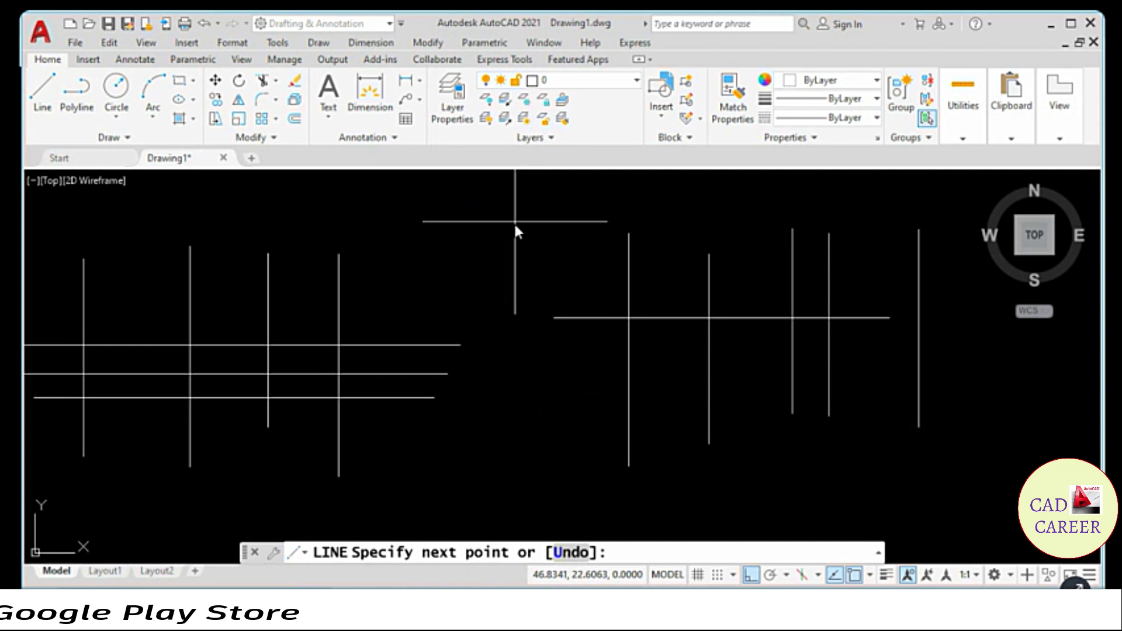
left_click(515, 447)
key("Escape")
key("Escape")
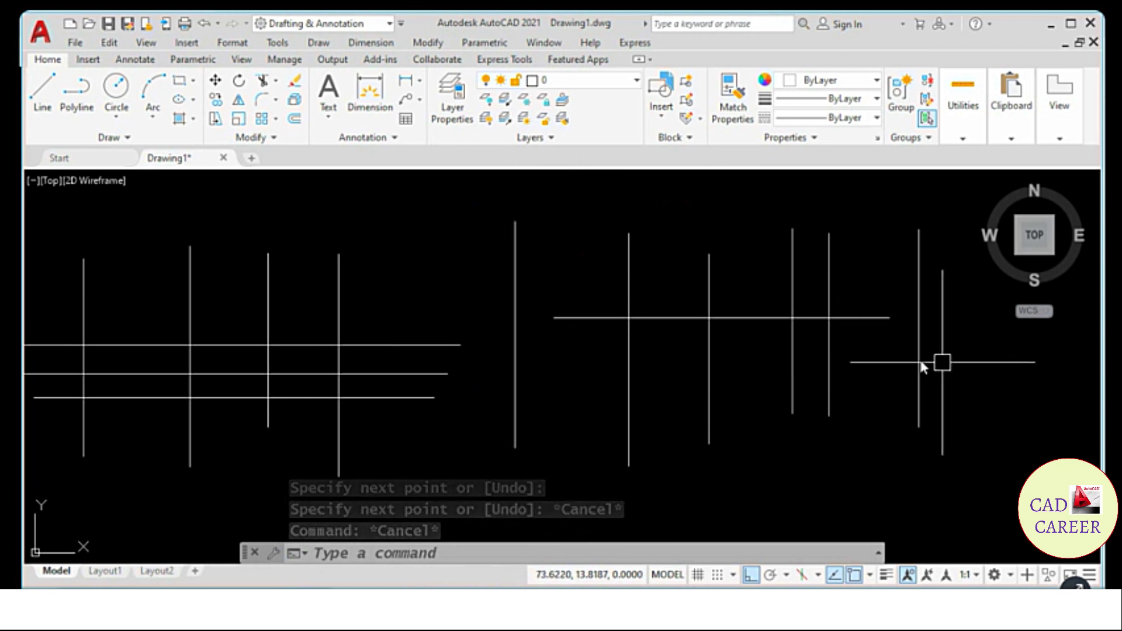
Highlight the four vertical lines that cross the new horizontal line with a crossing window, and clear the selection.
left_click(866, 343)
left_click(608, 385)
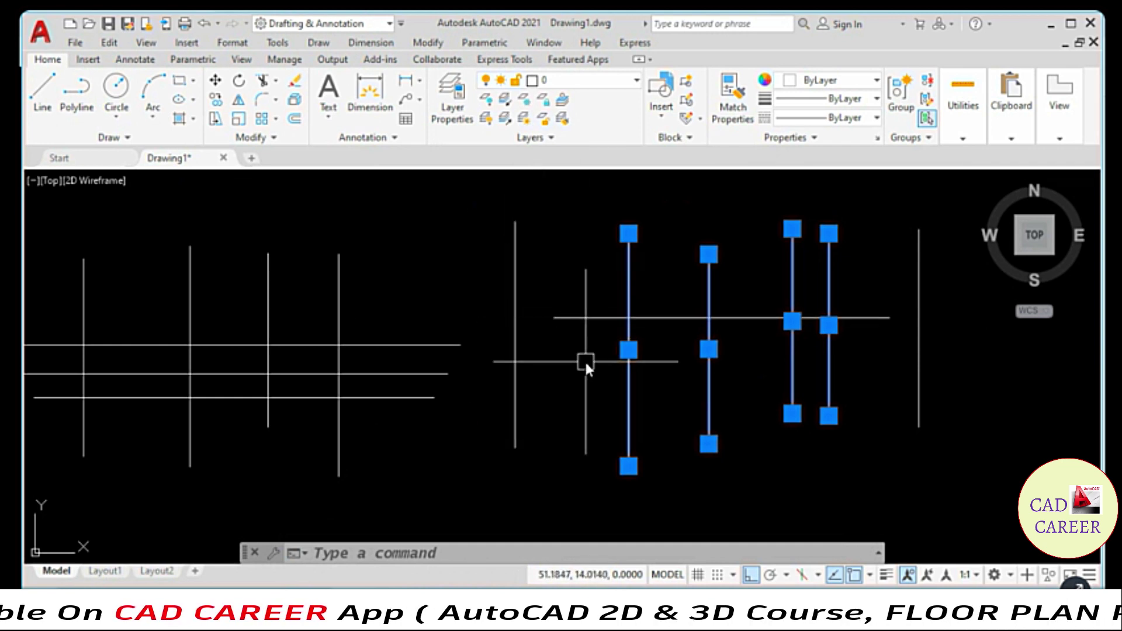
key("Escape")
key("Escape")
Stretch both ends of the new horizontal line past the two outer vertical lines, and undo both stretches.
left_click(571, 325)
left_click(556, 317)
left_click(554, 318)
left_click(464, 318)
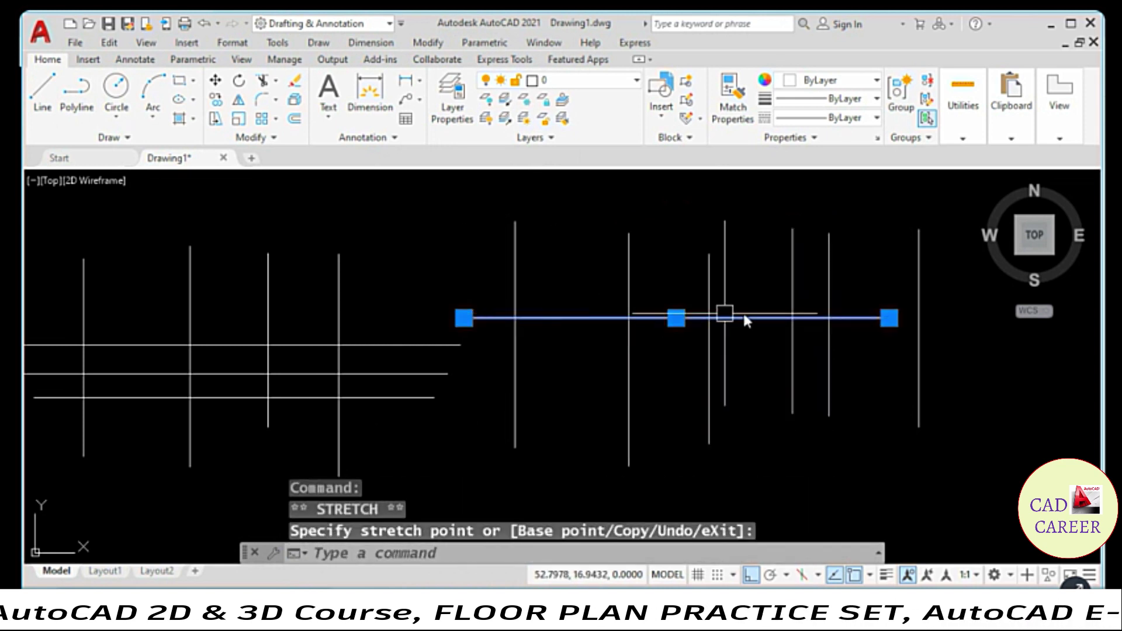
left_click(887, 319)
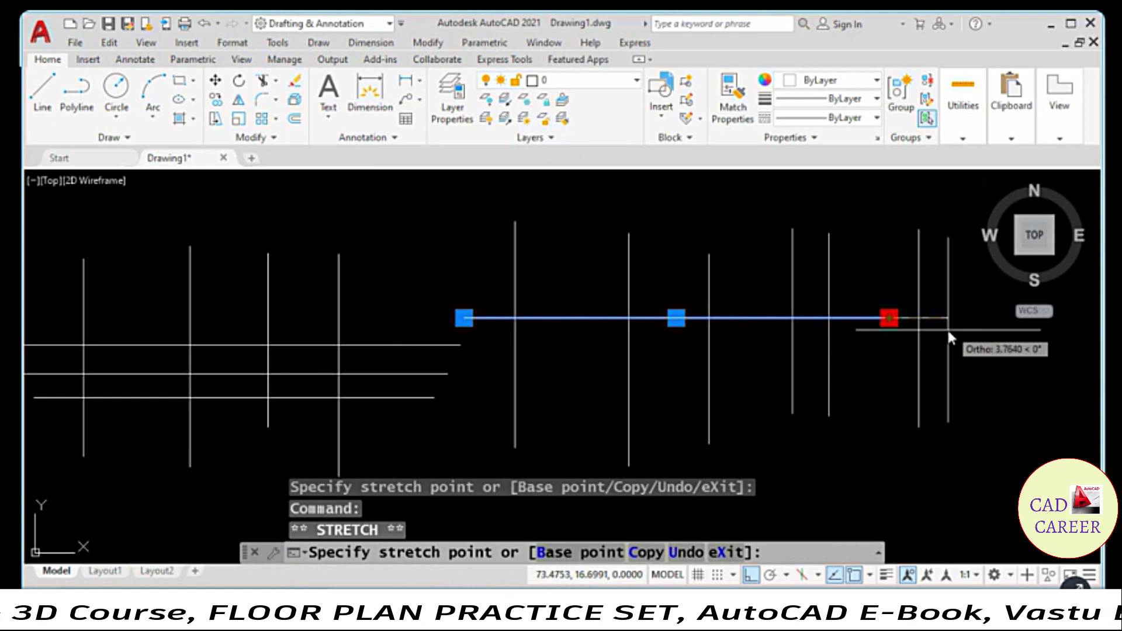
left_click(954, 328)
key("Escape")
key("Escape")
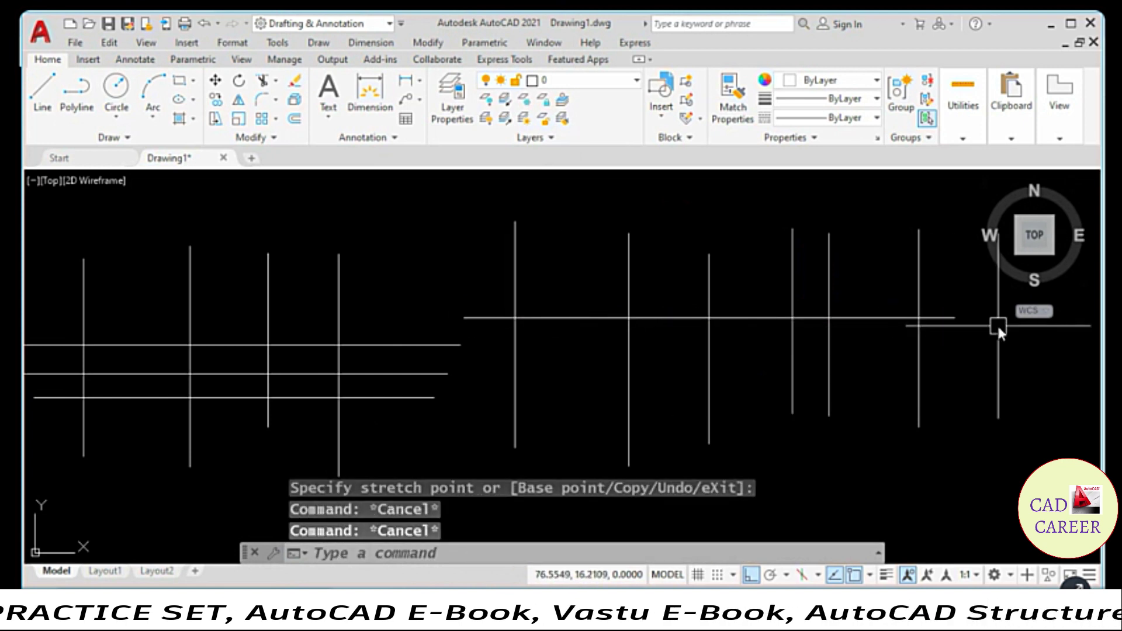
key("ctrl+z")
key("ctrl+z")
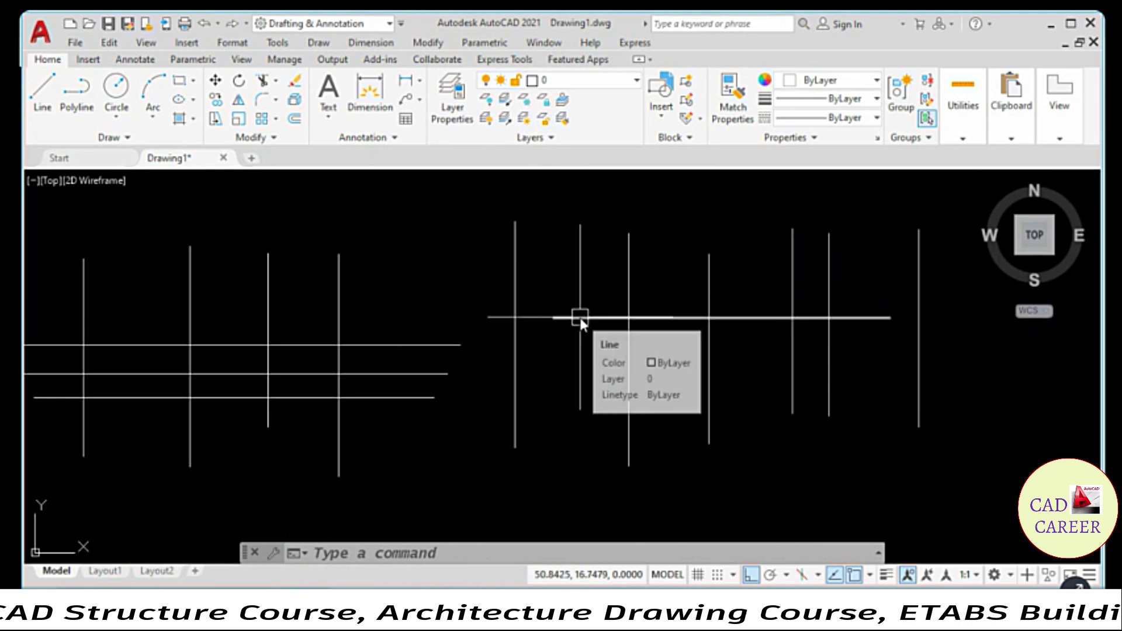
left_click_drag(580, 318, 517, 296)
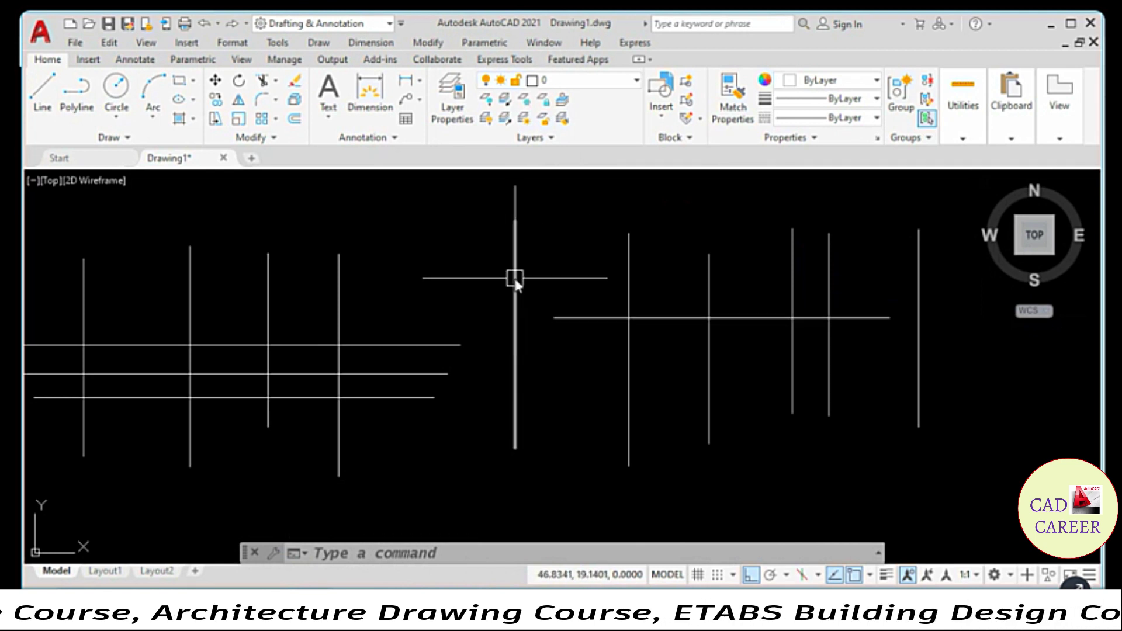
left_click_drag(596, 316, 762, 362)
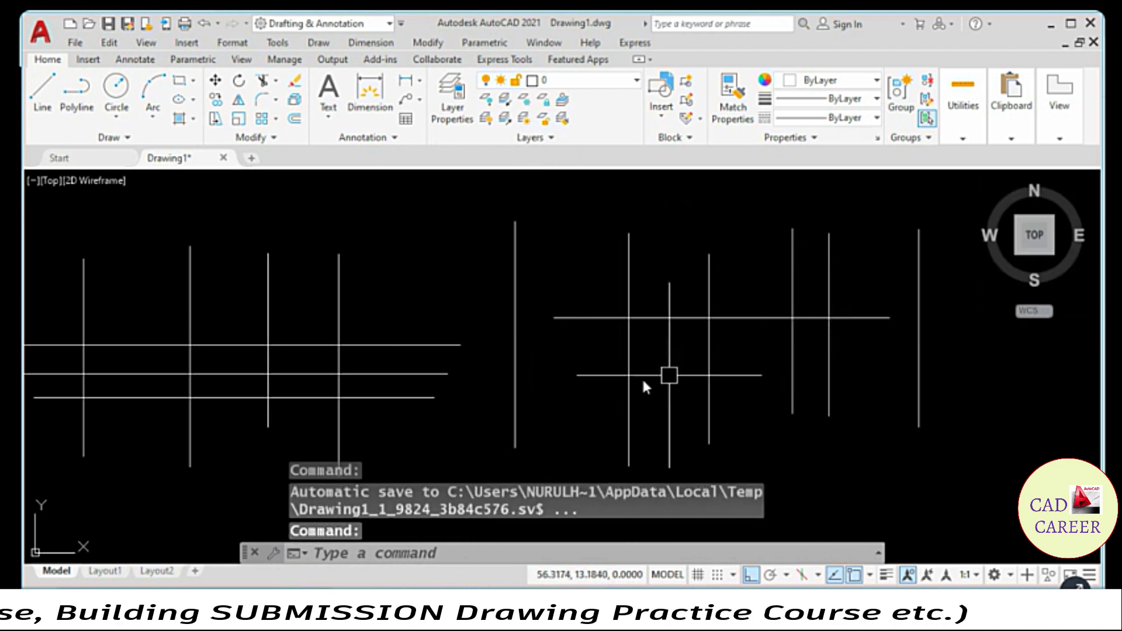
key("Escape")
key("Escape")
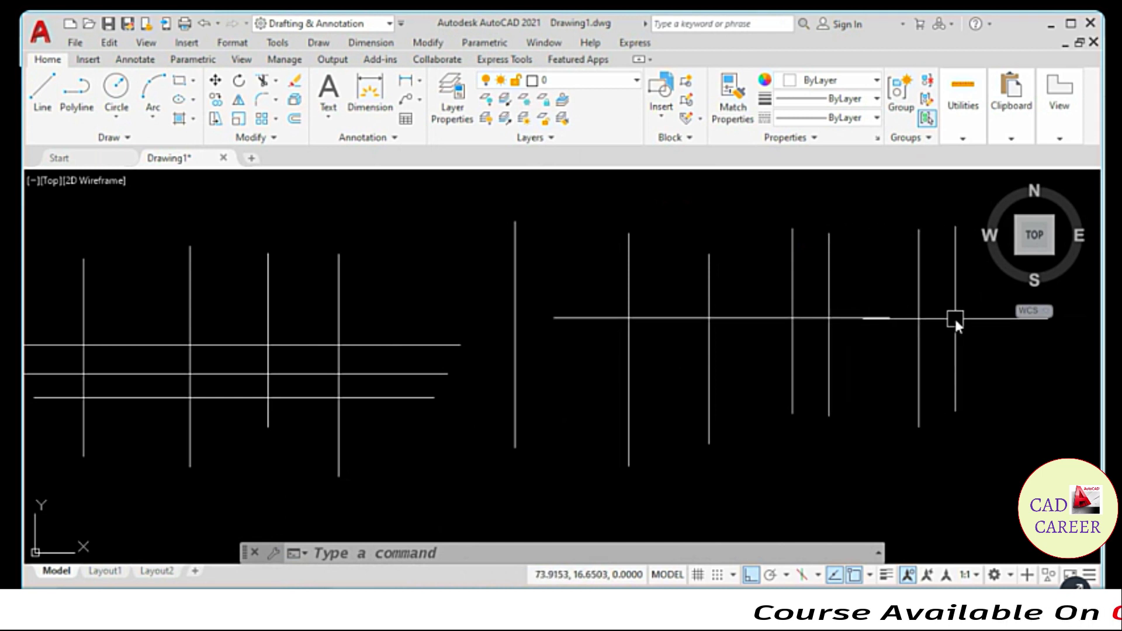
Repeat the stretch of the horizontal line across both outer vertical lines using its end grips, and undo it.
left_click(578, 318)
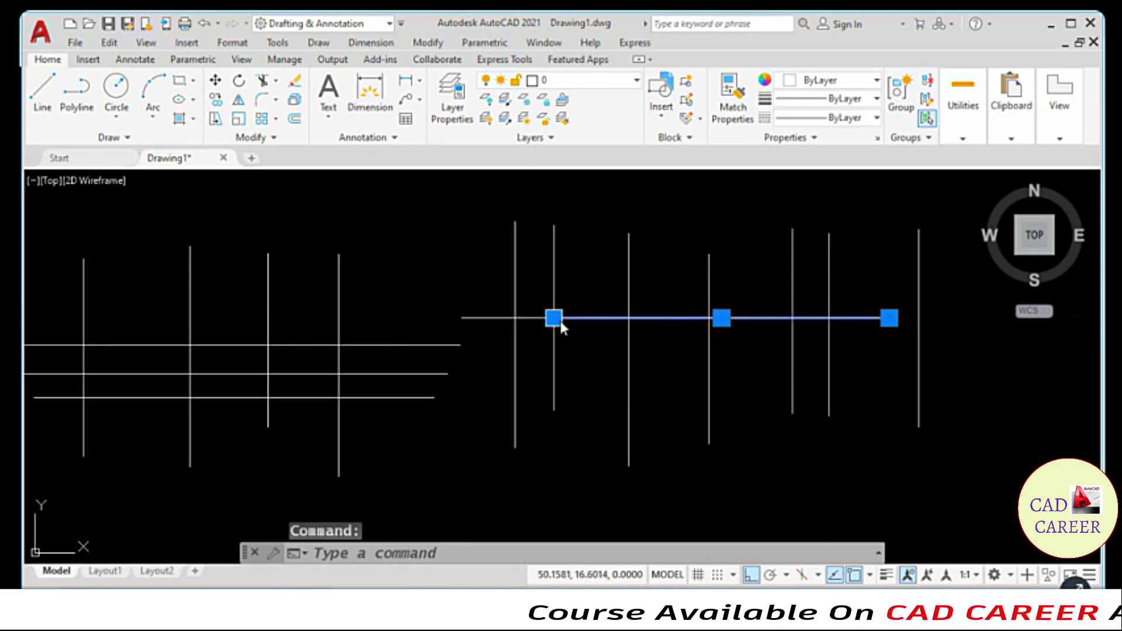
left_click(554, 318)
left_click(458, 318)
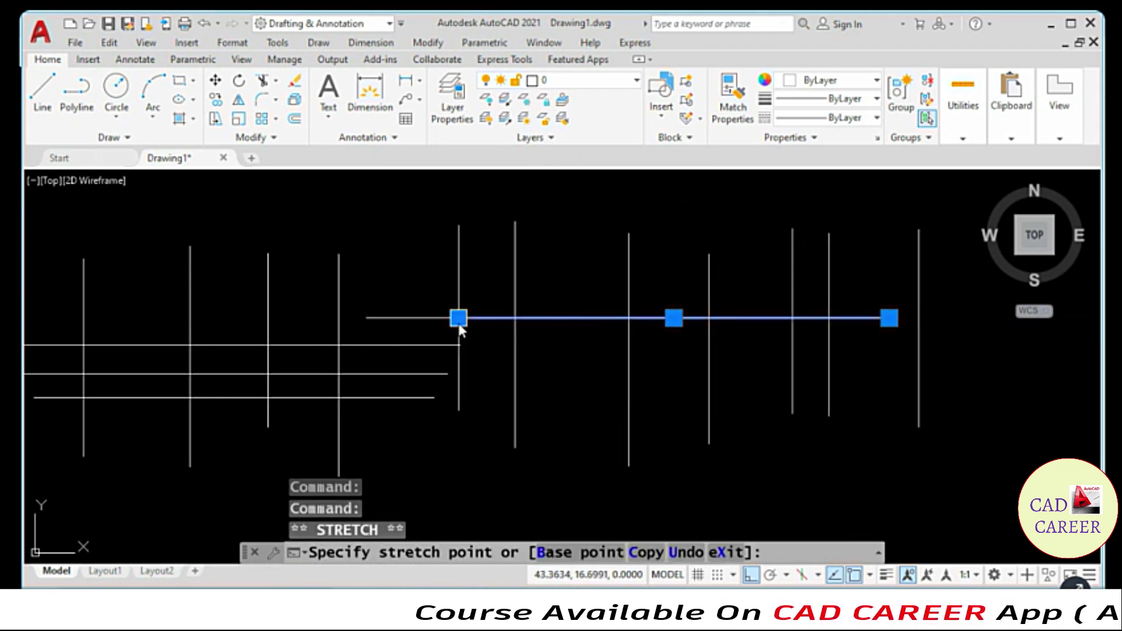
left_click(889, 318)
left_click(956, 318)
left_click(957, 318)
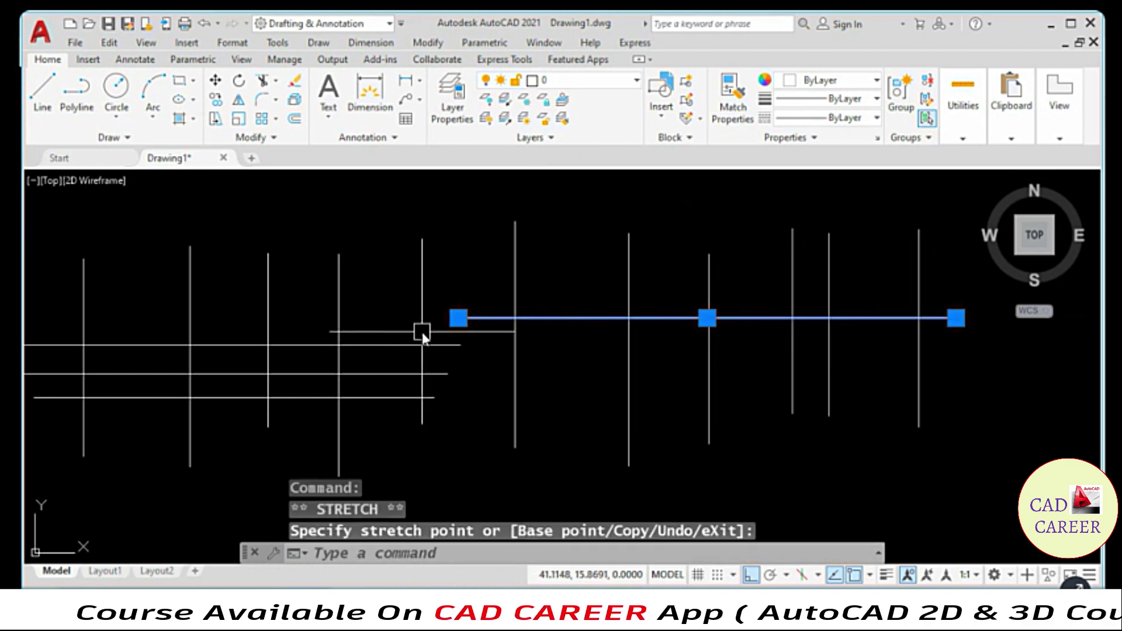
key("Escape")
key("Escape")
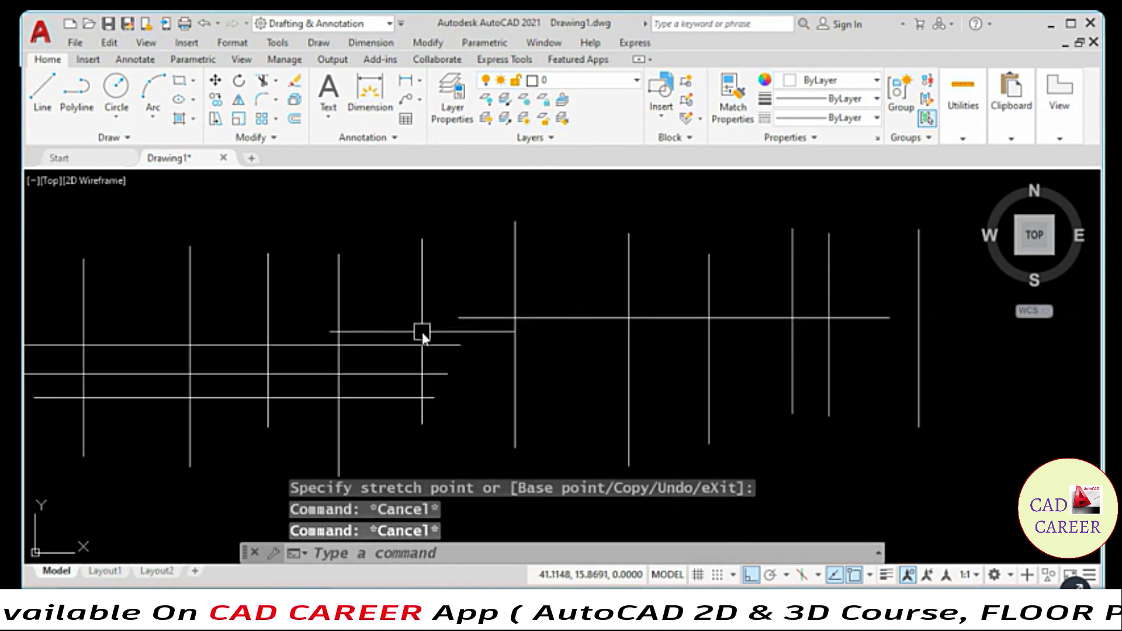
key("ctrl+z")
key("ctrl+z")
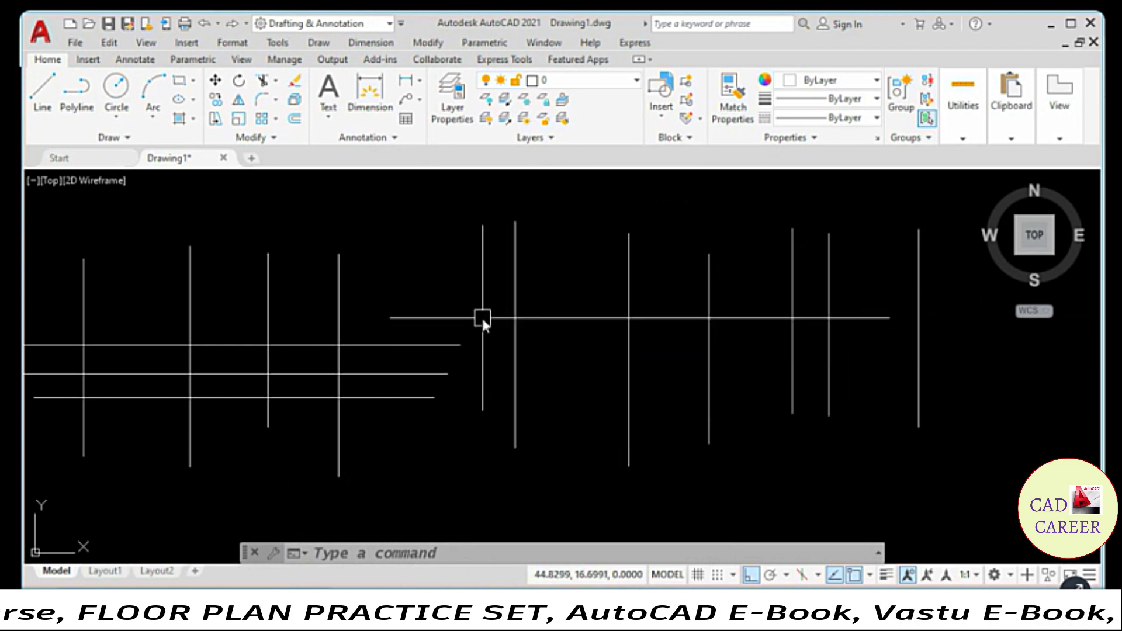
left_click_drag(481, 318, 526, 369)
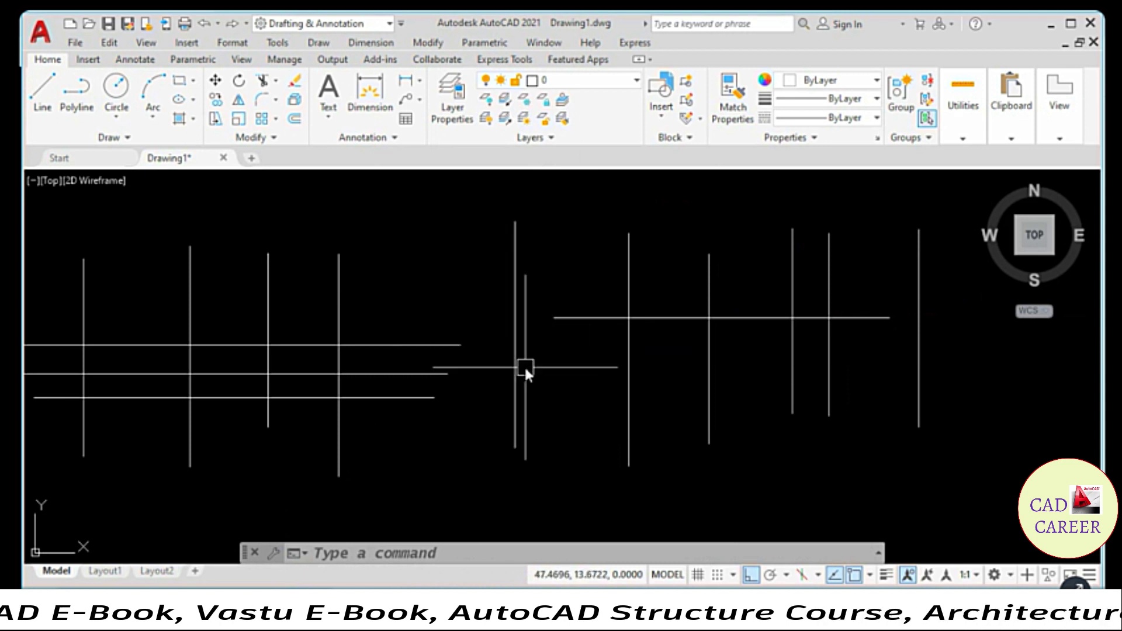
left_click_drag(524, 366, 430, 42)
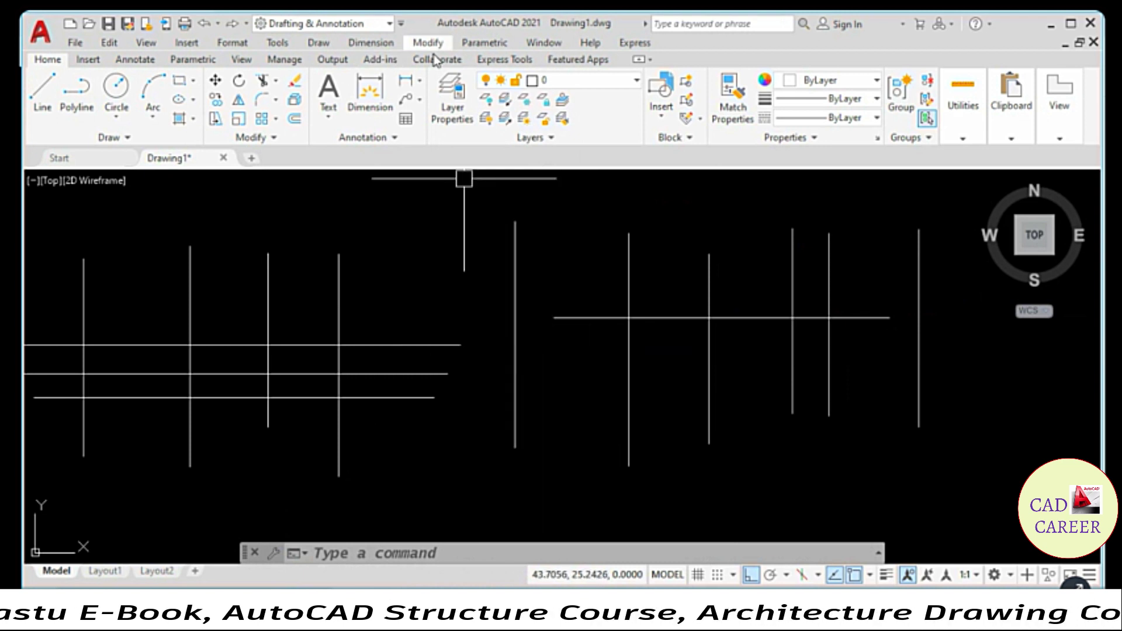
Start Trim with the new horizontal line as the only cutting edge, and set the Edge mode to No extend.
left_click(429, 42)
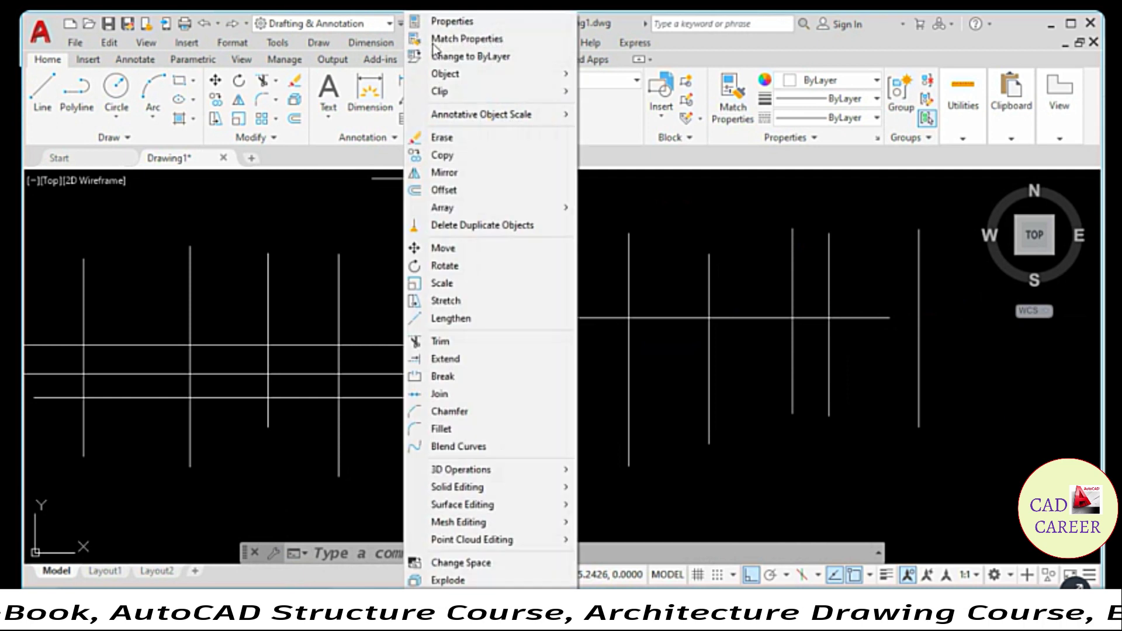
left_click(445, 342)
left_click(658, 325)
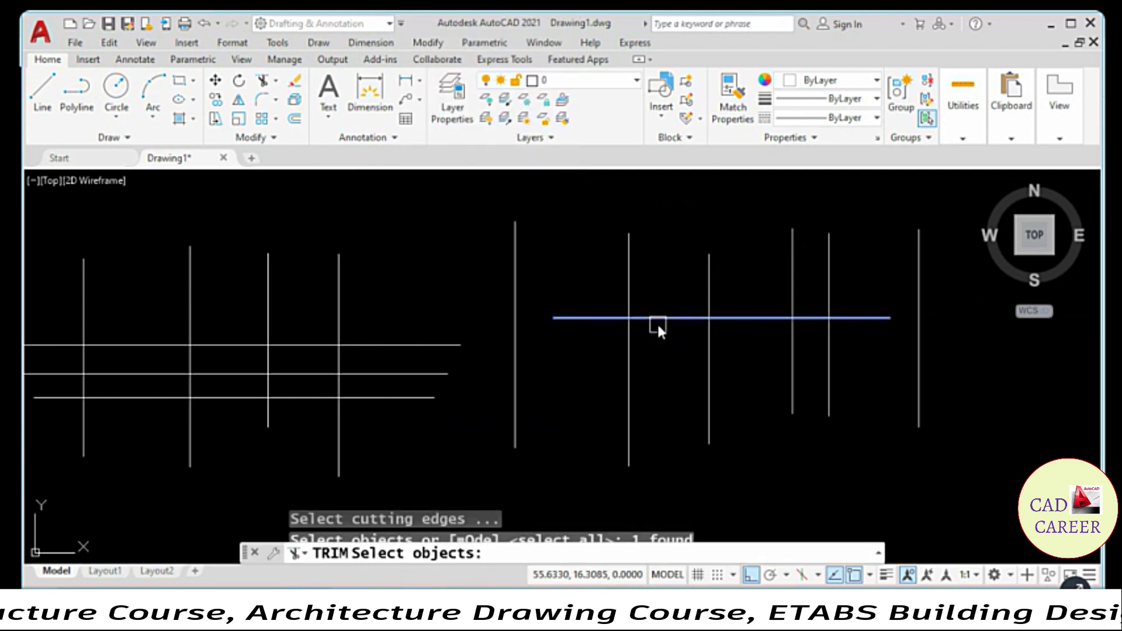
key("Return")
left_click(731, 320)
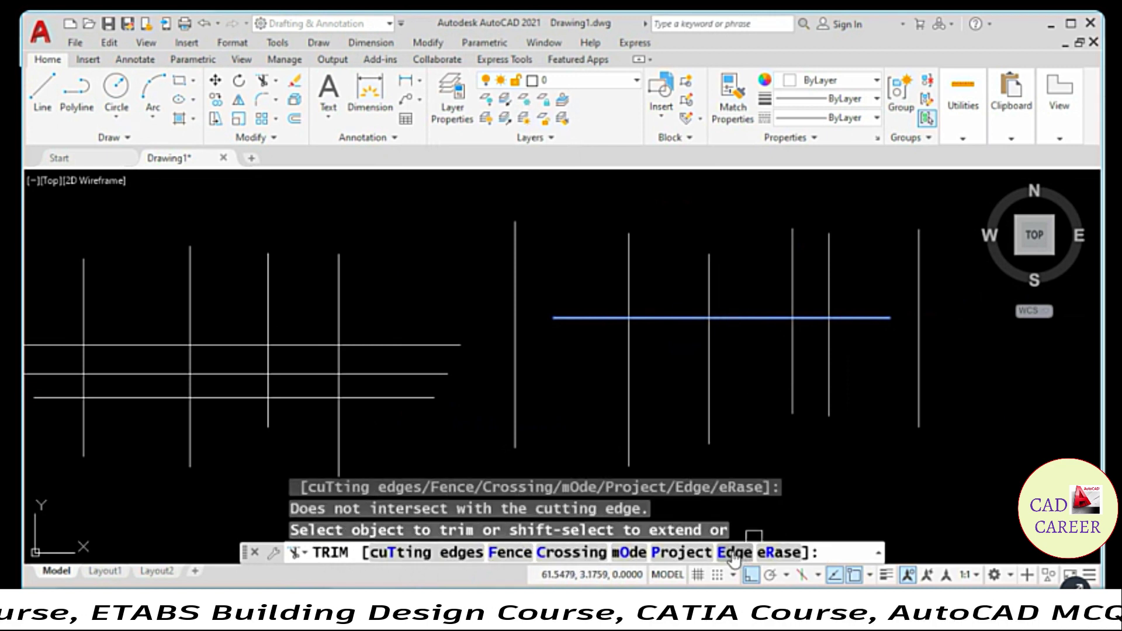
left_click(734, 553)
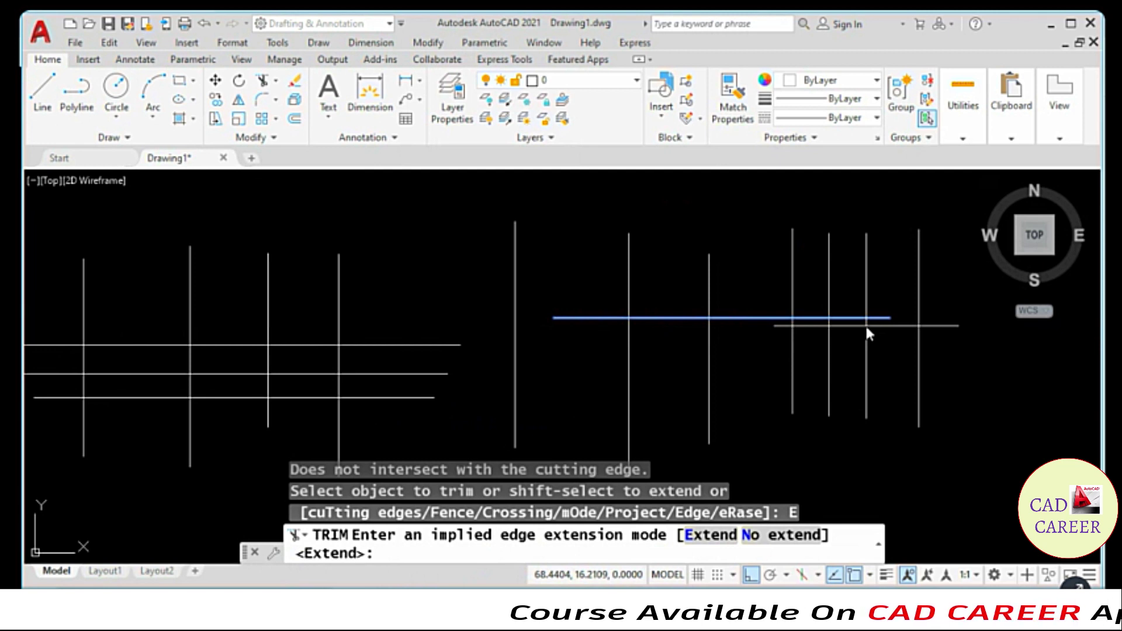
left_click(865, 323)
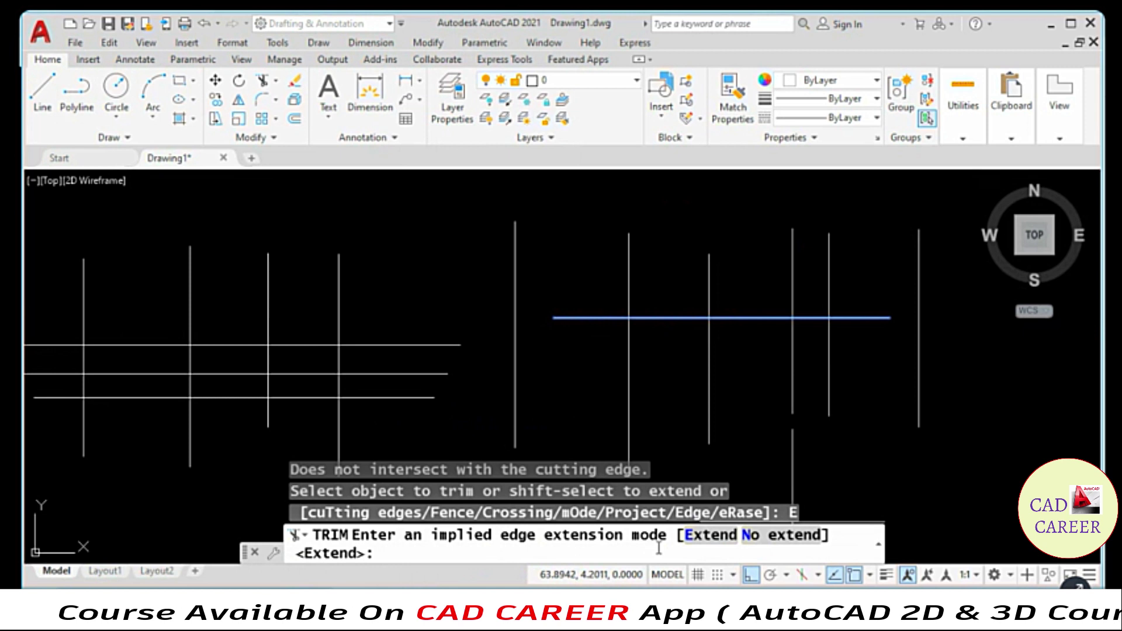
left_click(751, 536)
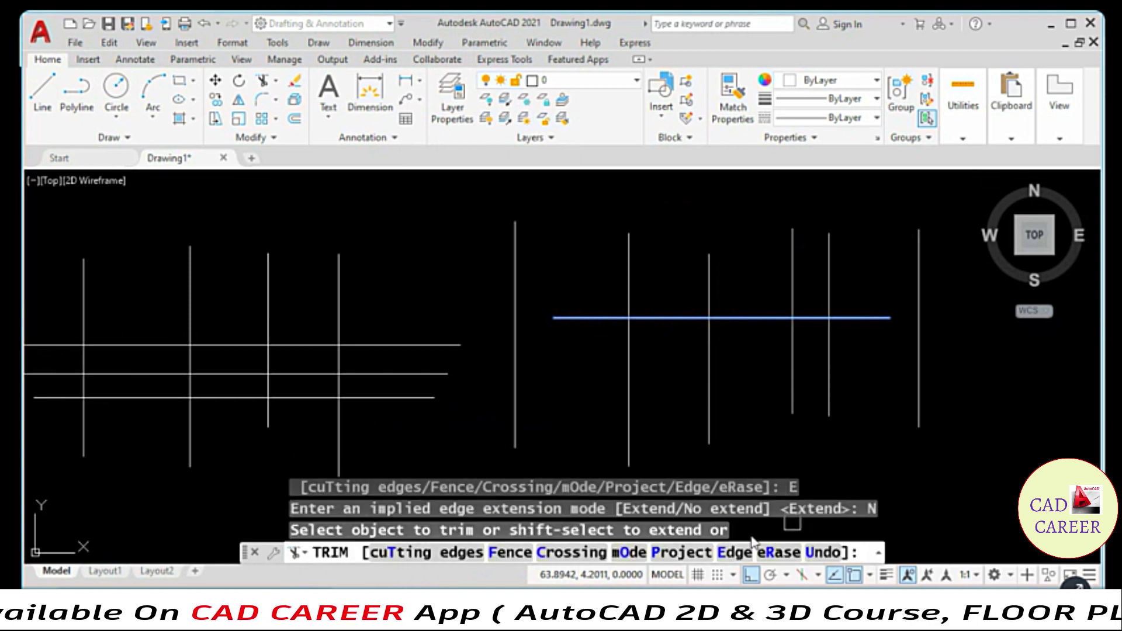
Trim the upper parts of the four crossing vertical lines, and try to trim the outer right vertical.
left_click(631, 275)
left_click(700, 280)
left_click(788, 279)
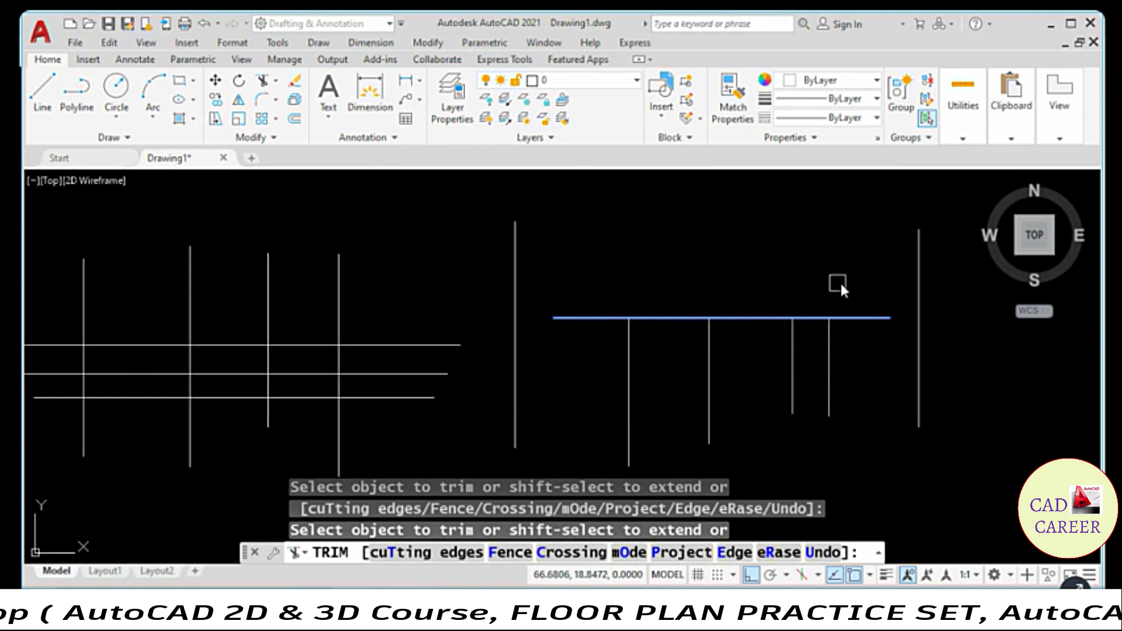
left_click(917, 268)
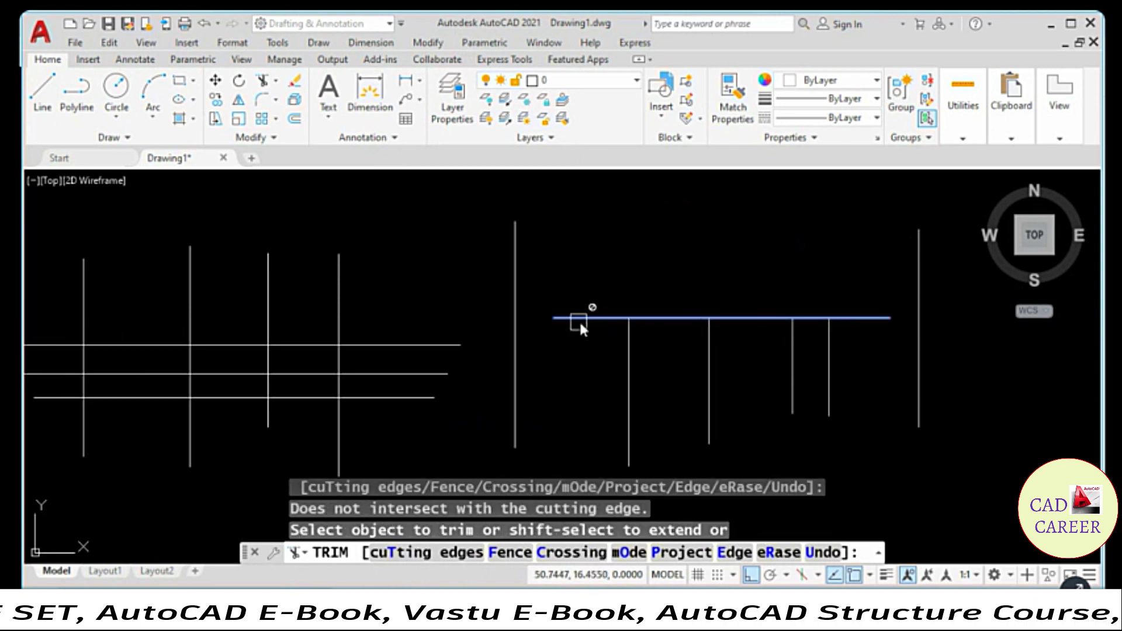
left_click(873, 318)
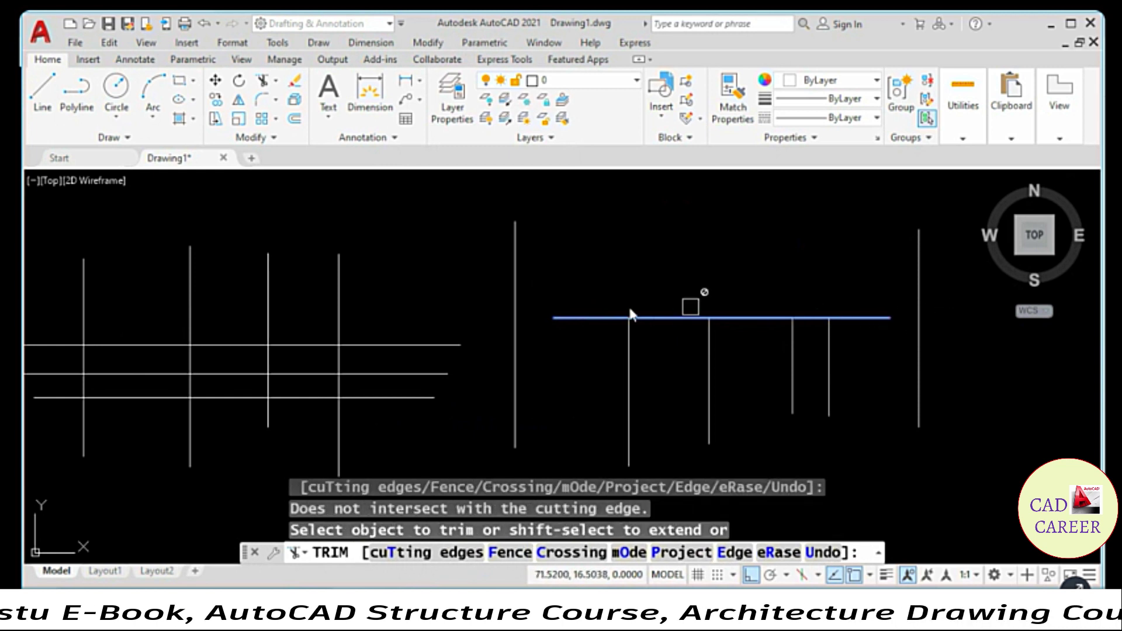
Set Trim's Edge mode to Extend, and trim the outer left vertical's upper part and the outer right vertical's lower part.
left_click(732, 553)
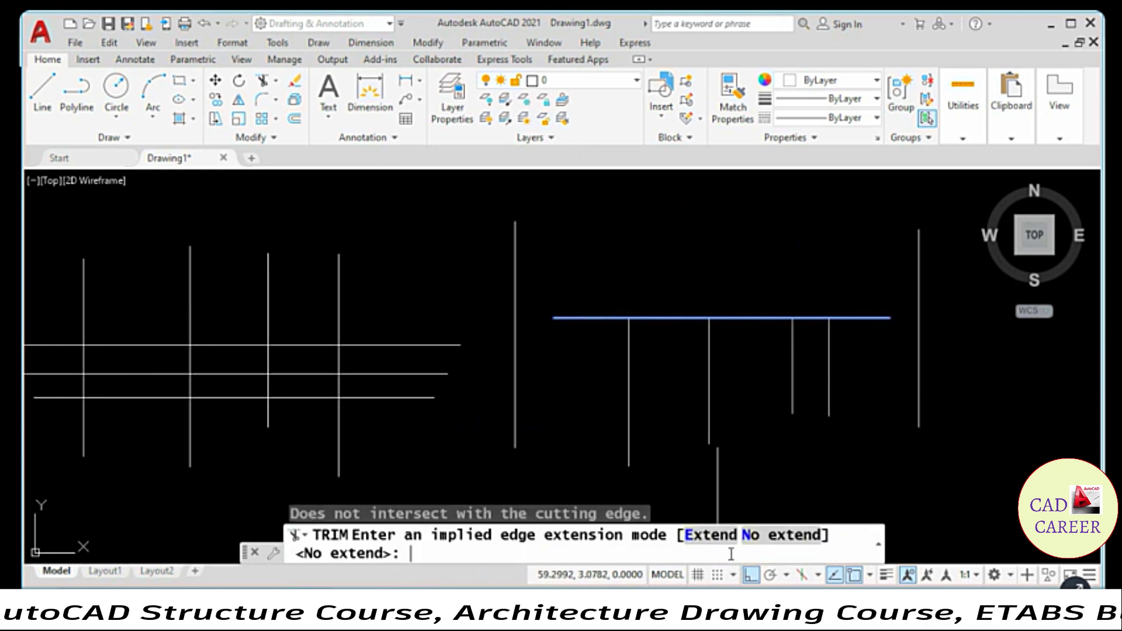
left_click(706, 539)
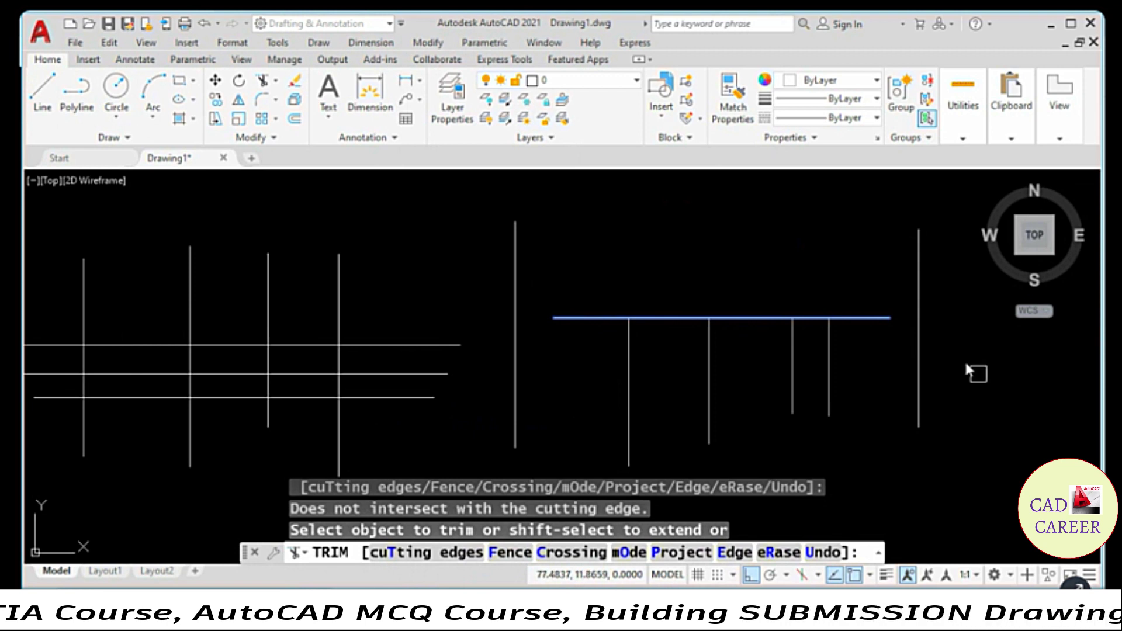
left_click(511, 264)
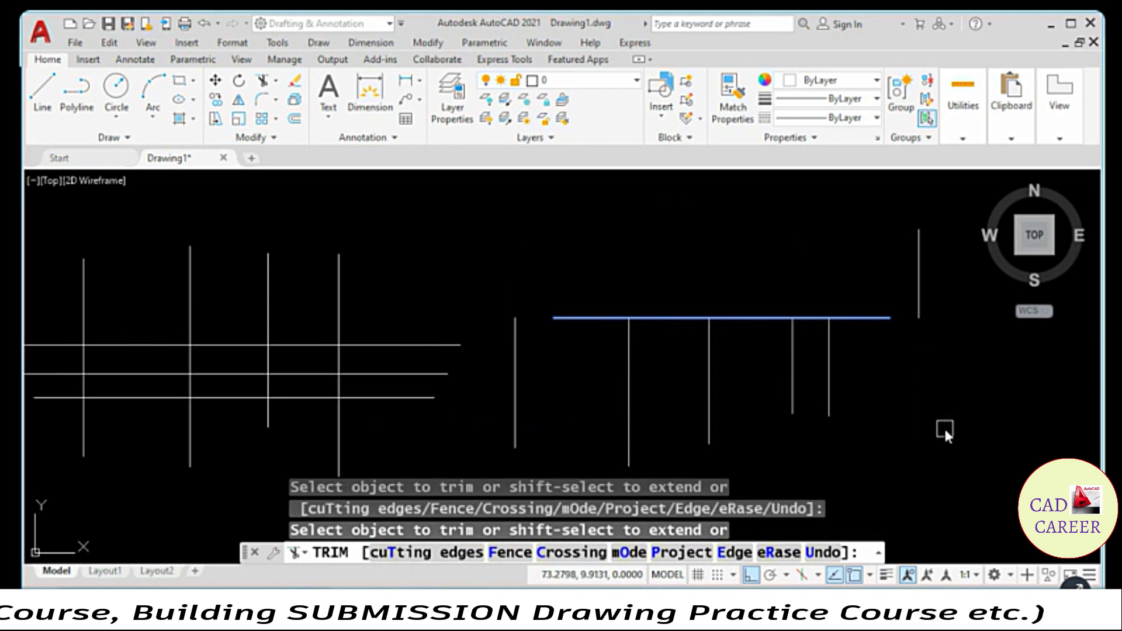
Use Trim's eRase option to delete three verticals under the separate horizontal line and the outer right vertical, and end the command.
left_click(772, 554)
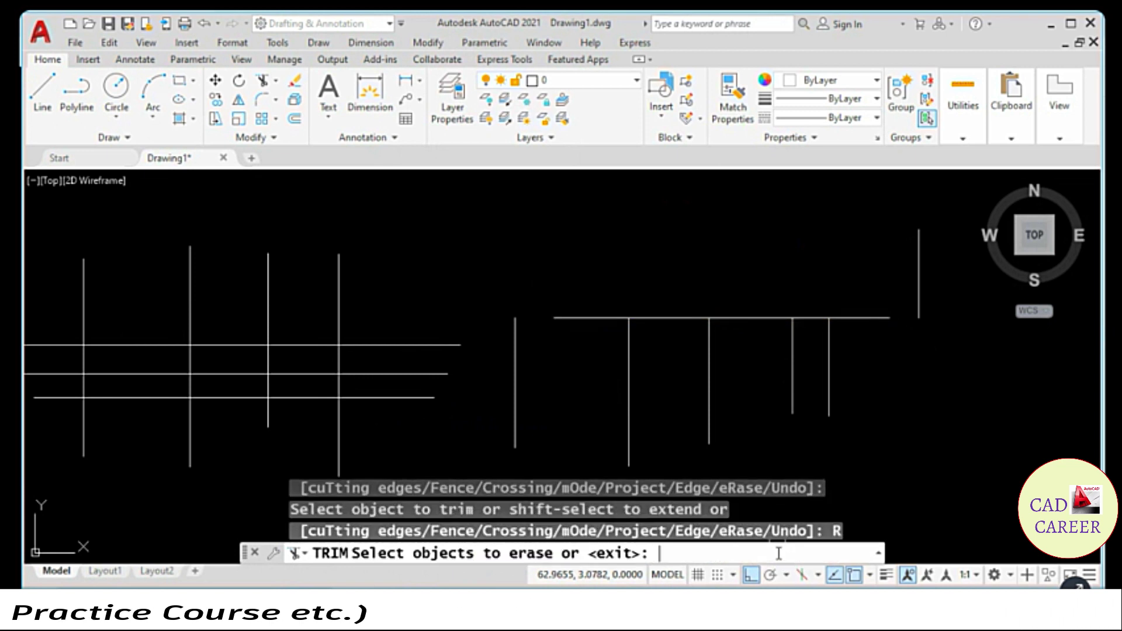
left_click(625, 370)
left_click(708, 370)
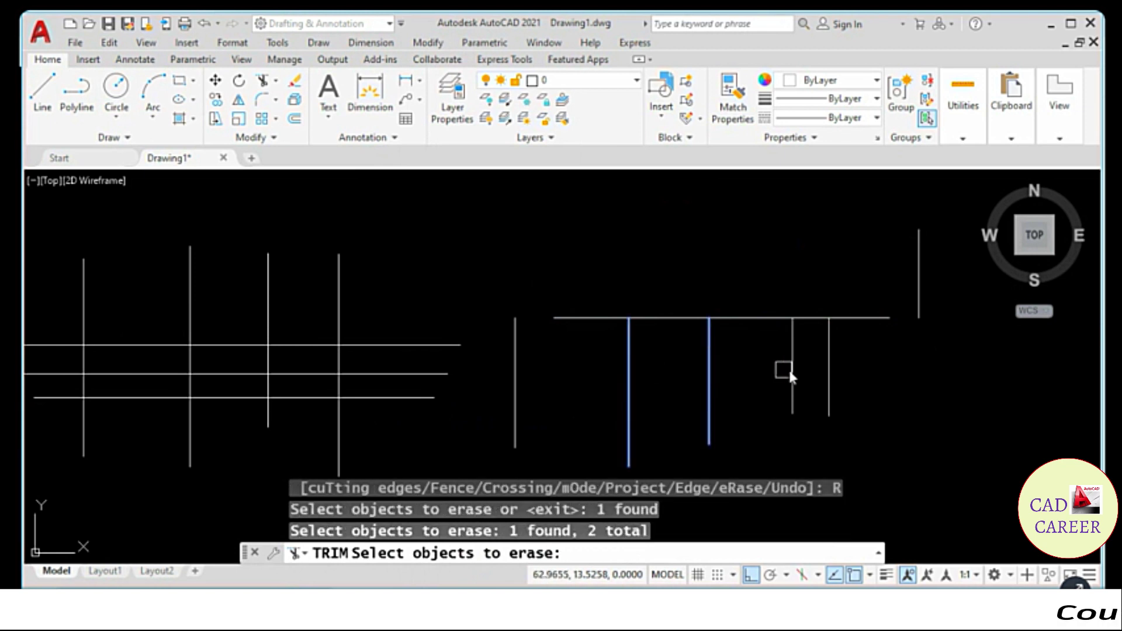
left_click(796, 368)
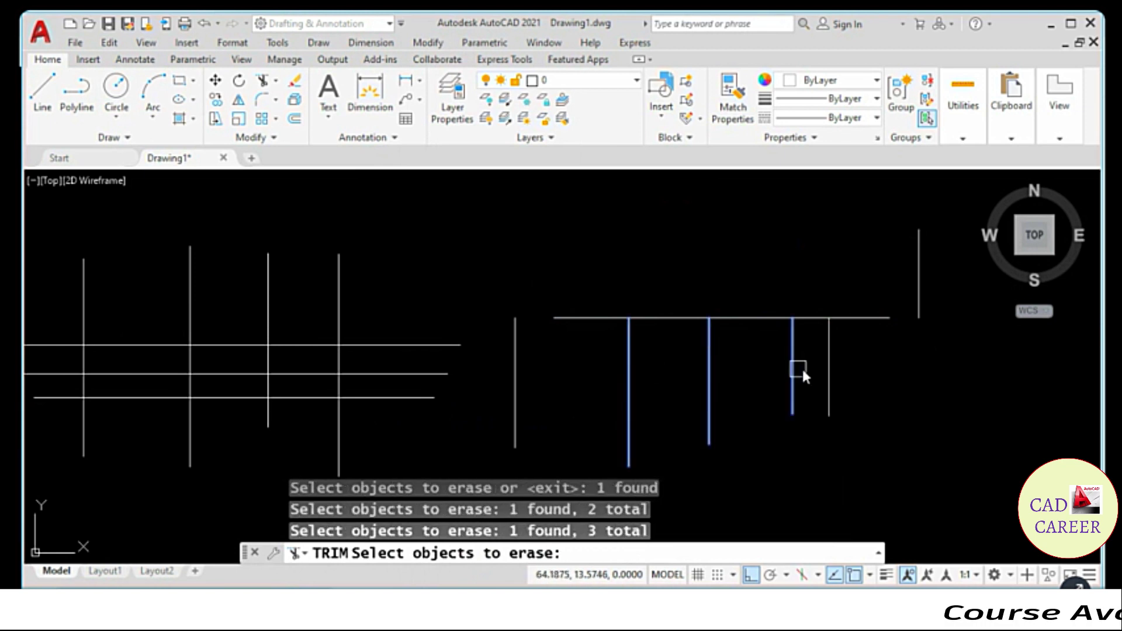
left_click(913, 277)
key("Return")
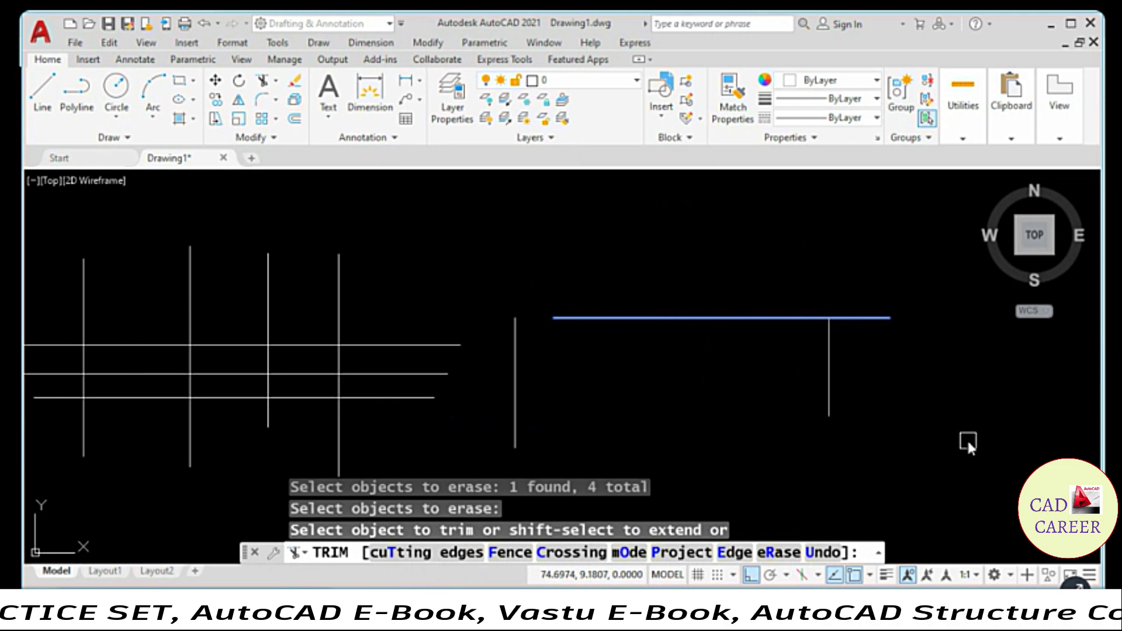
key("Escape")
key("Escape")
Start Trim for the grid of crossing lines and set its mode to Quick.
scroll(716, 392, "down", 5)
scroll(537, 394, "up", 5)
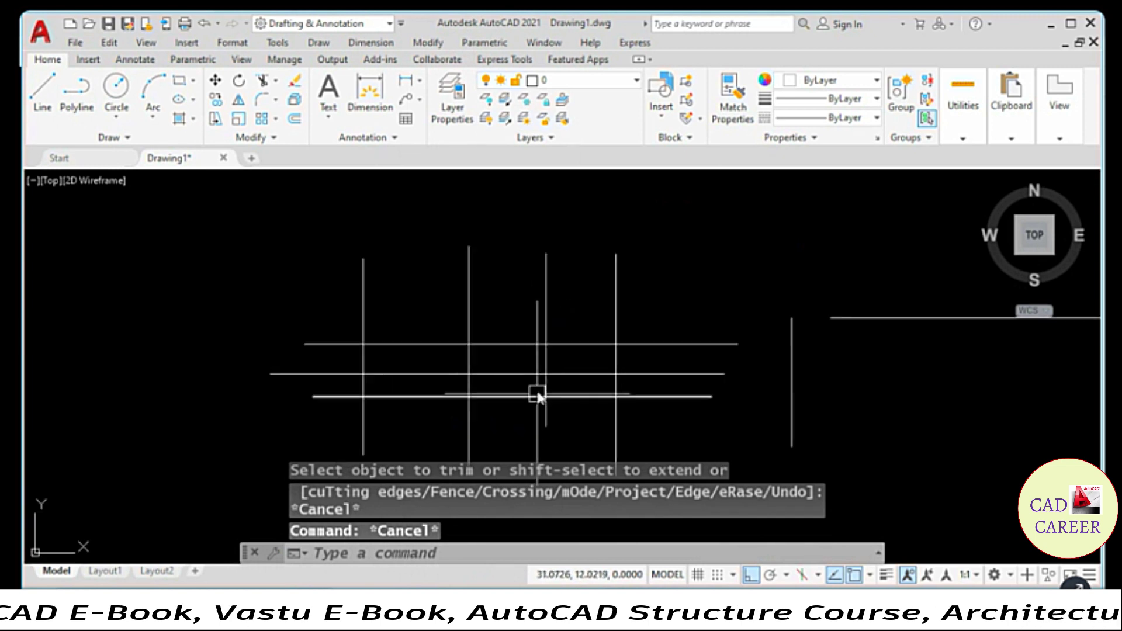
left_click(428, 42)
left_click(468, 343)
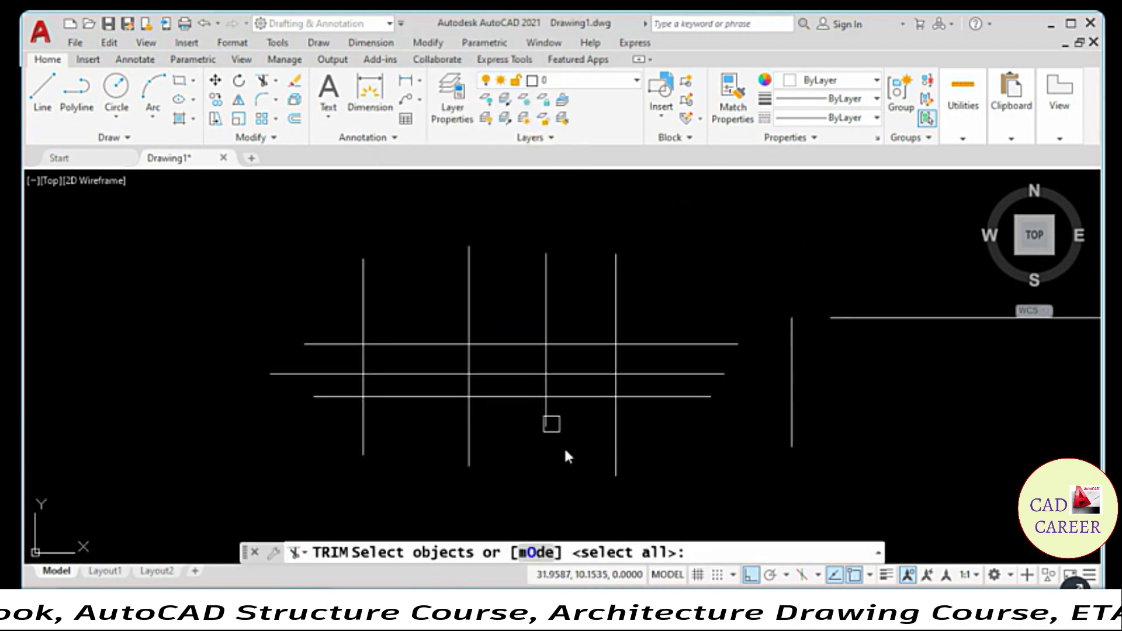
left_click(539, 554)
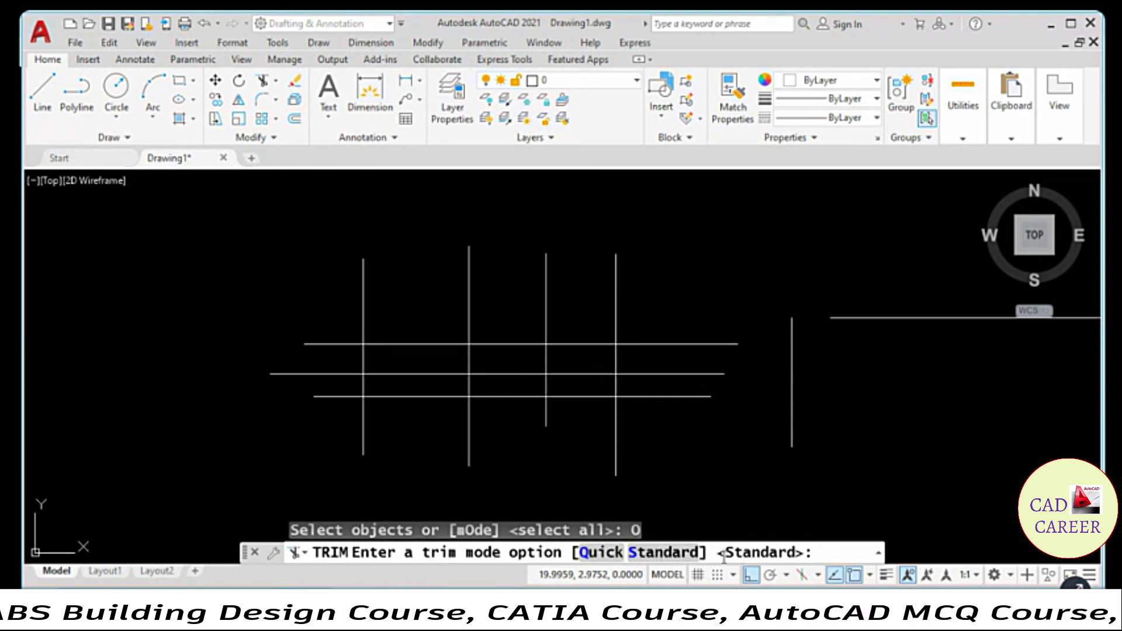
left_click(602, 556)
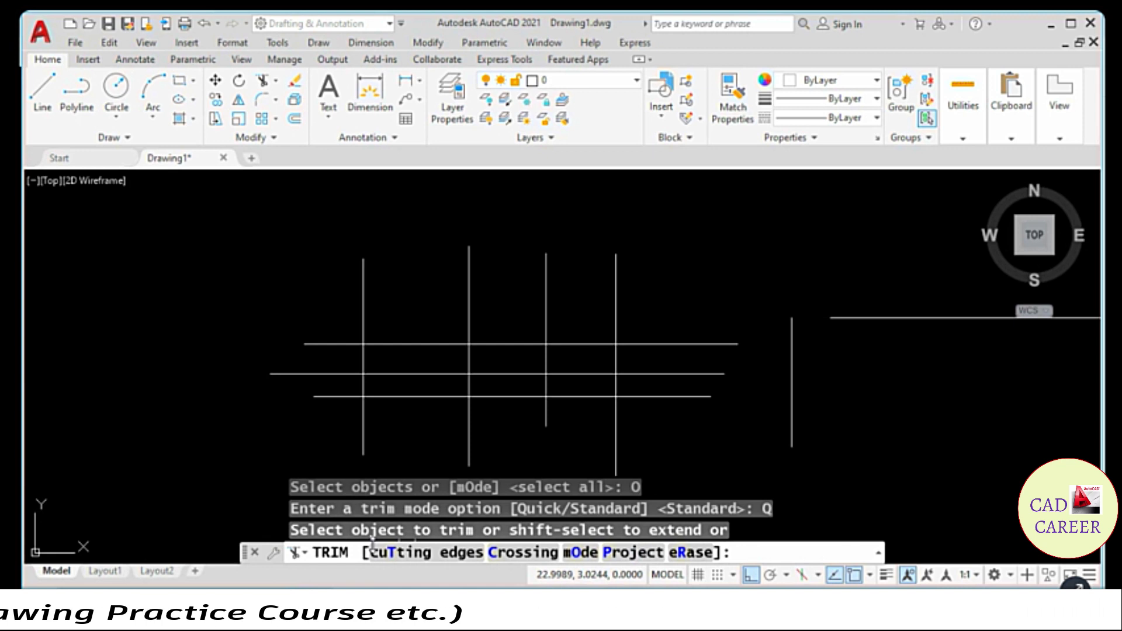
Trim the outer ends and inner segments of the crossing lines one by one in Quick mode.
left_click(362, 294)
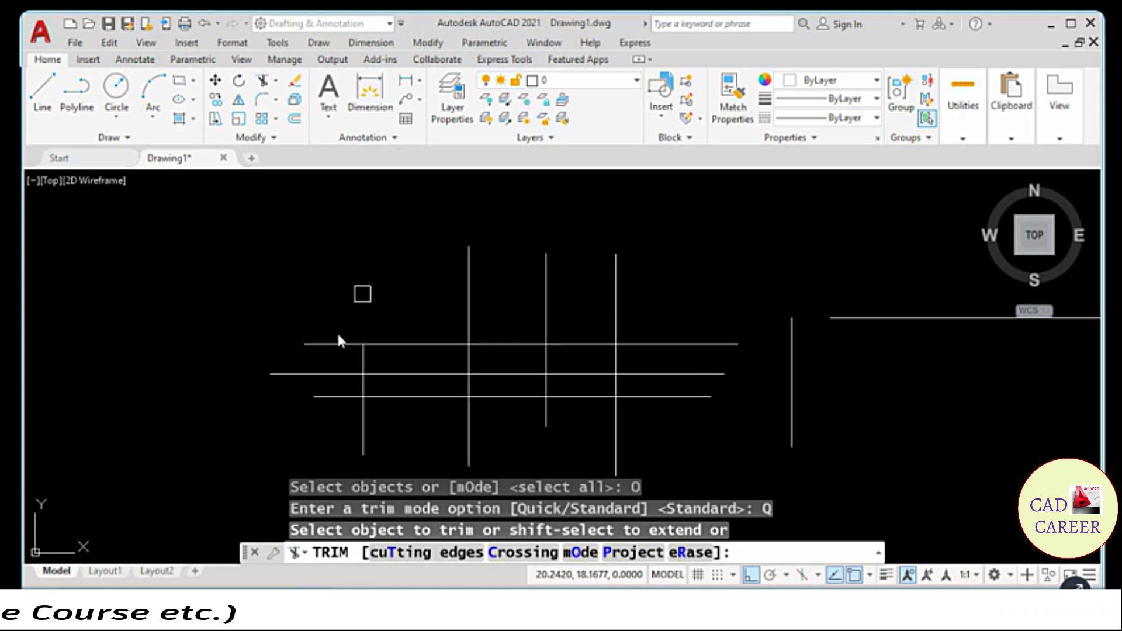
left_click(331, 343)
left_click(384, 373)
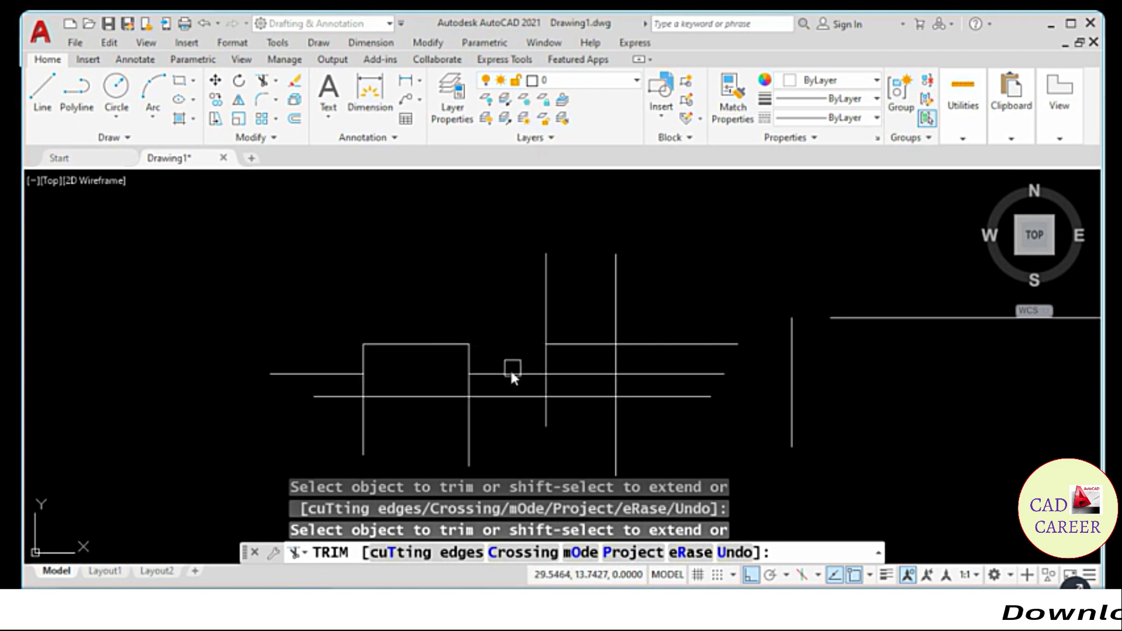
left_click(577, 377)
left_click(619, 305)
left_click(640, 342)
left_click(640, 373)
left_click(639, 396)
left_click(577, 396)
left_click(517, 398)
left_click(472, 417)
left_click(405, 396)
left_click(358, 422)
left_click(336, 375)
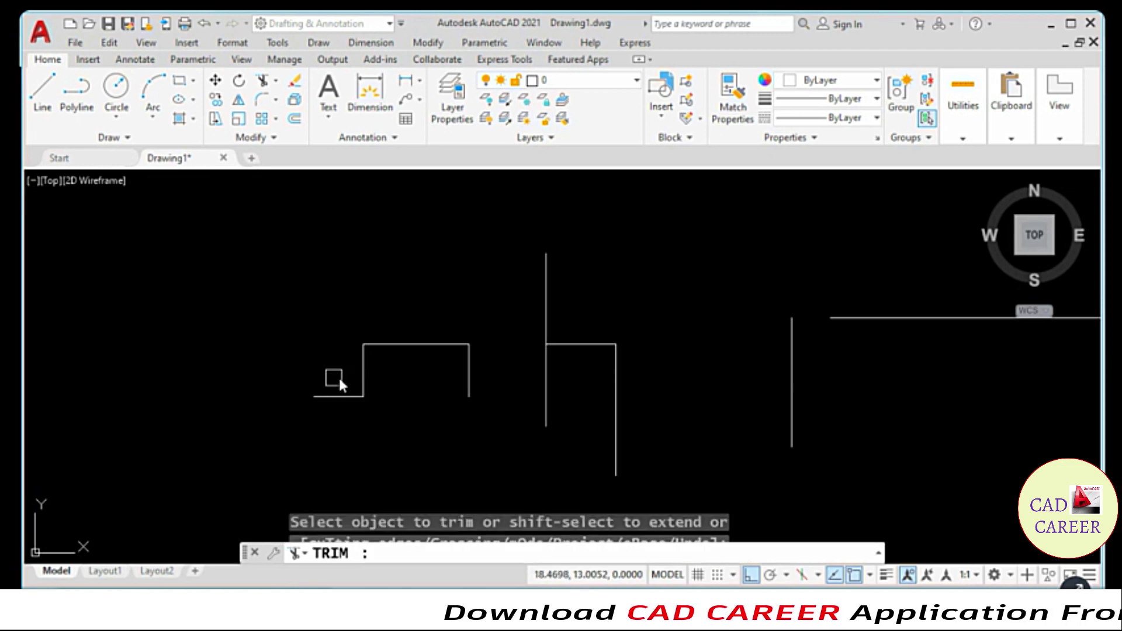
Remove the remaining pieces of the grid and the separate lines beside it with Quick mode Trim.
left_click(356, 396)
left_click(360, 374)
left_click(384, 350)
left_click(467, 368)
left_click(542, 374)
left_click(545, 331)
left_click(572, 341)
left_click(792, 350)
left_click(844, 319)
scroll(584, 351, "down", 5)
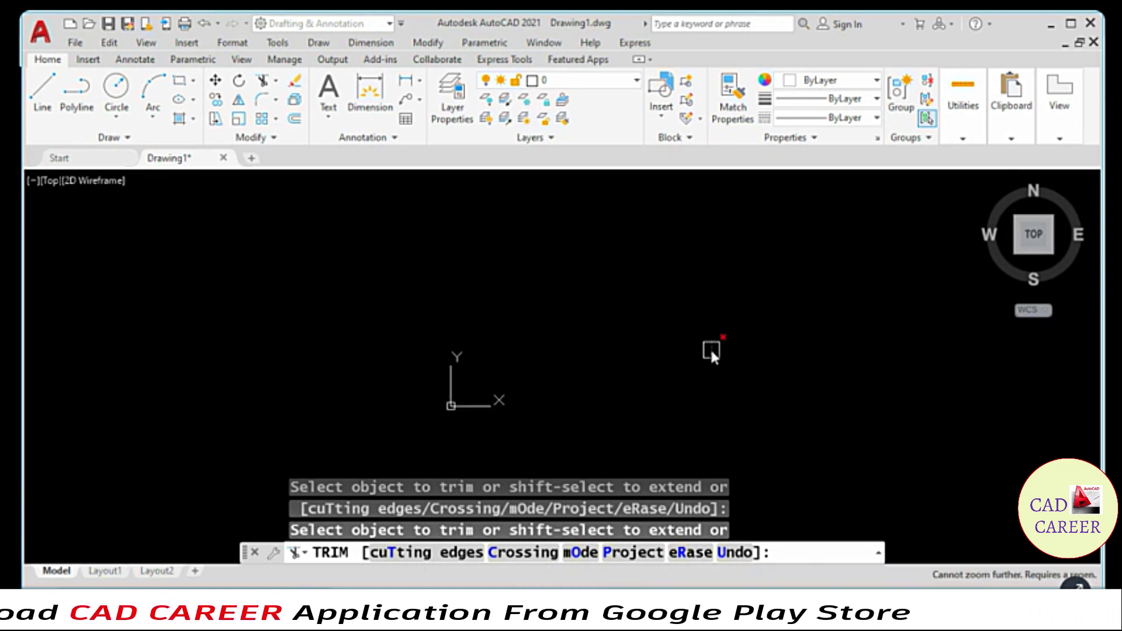
left_click(712, 349)
Undo the Quick mode trims to restore the grid of crossing lines, leaving the Trim command along the way.
scroll(598, 345, "up", 3)
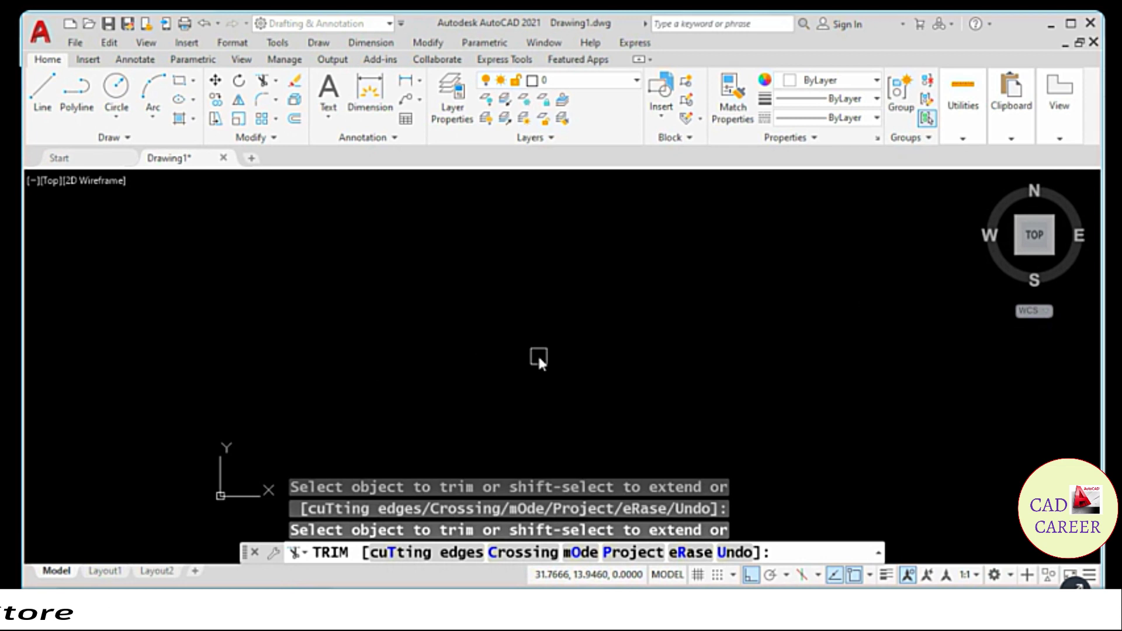
key("ctrl+z")
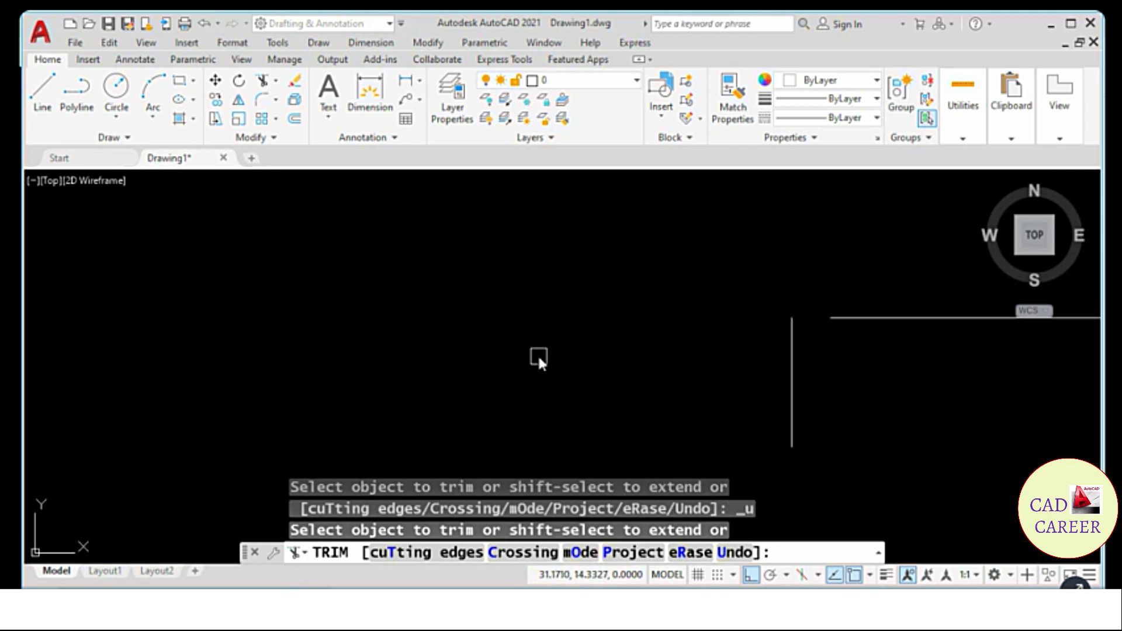
key("ctrl+z")
key("ctrl+z")
key("ctrl+z")
key("ctrl+z")
key("ctrl+z")
key("ctrl+z")
key("ctrl+z")
key("ctrl+z")
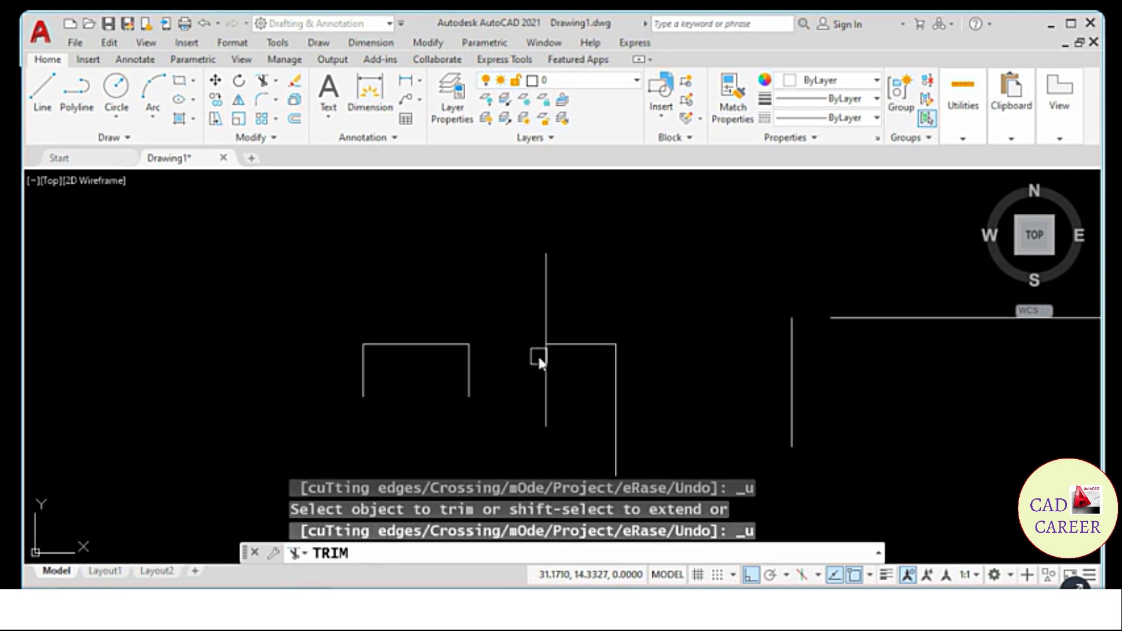
key("Escape")
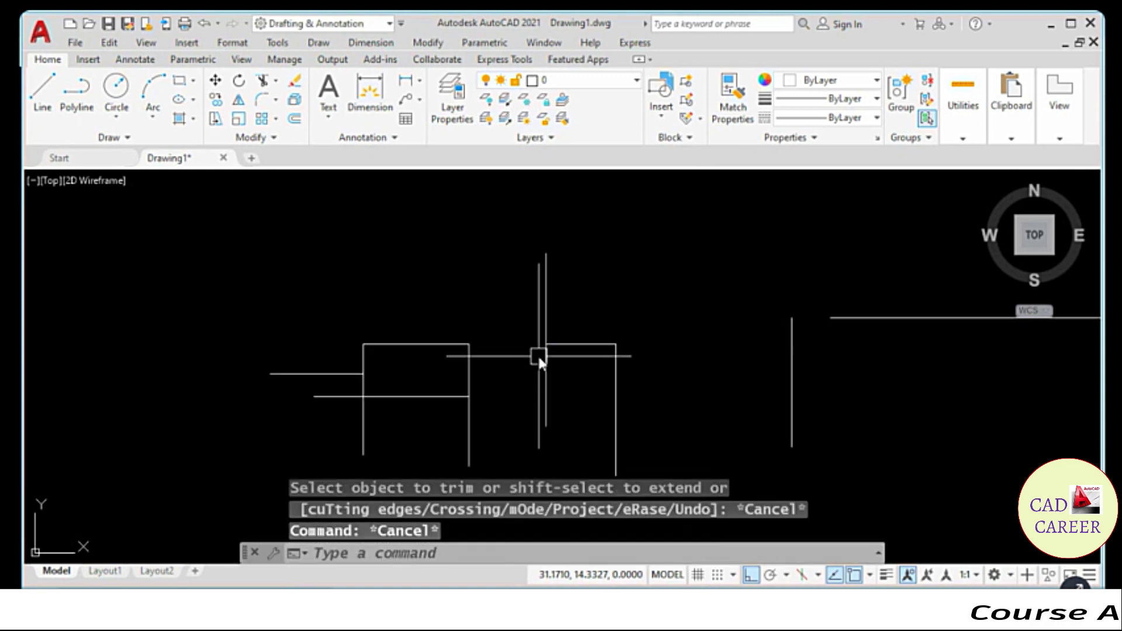
key("ctrl+z")
Start Trim again in Quick mode and draw a trial fence in the empty space beside the crossing lines.
left_click(427, 43)
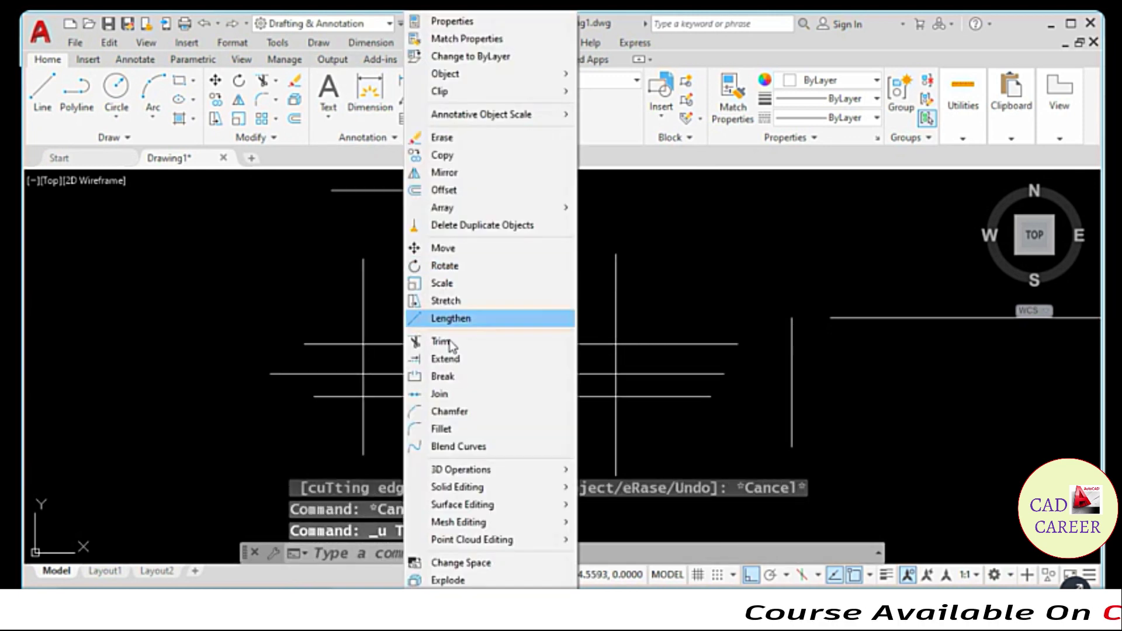
left_click(450, 342)
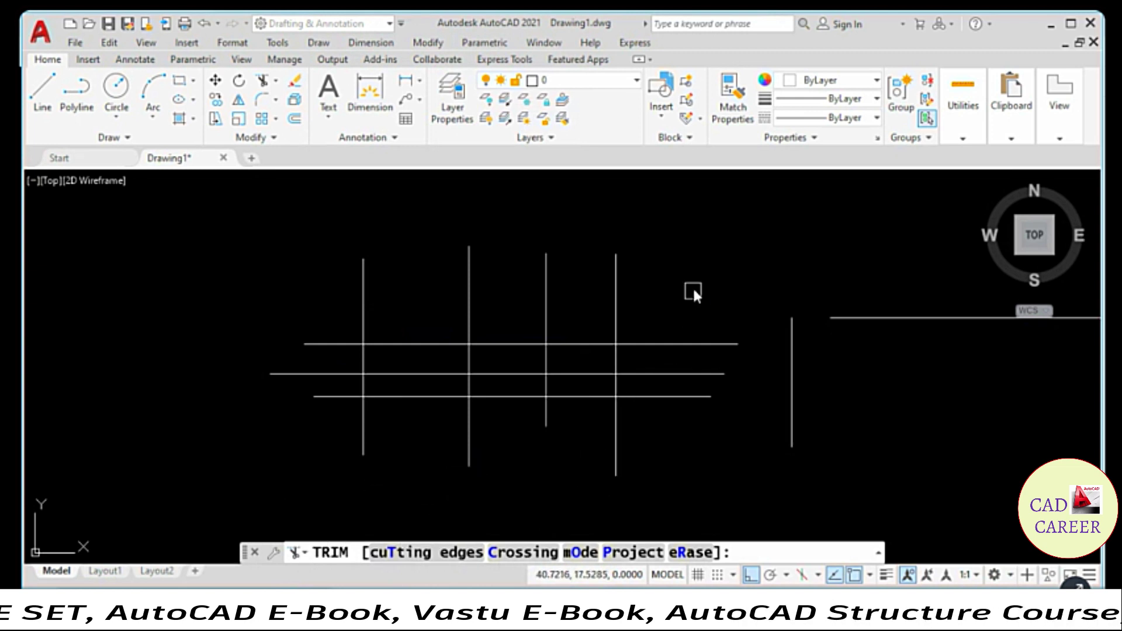
left_click(694, 287)
key("Return")
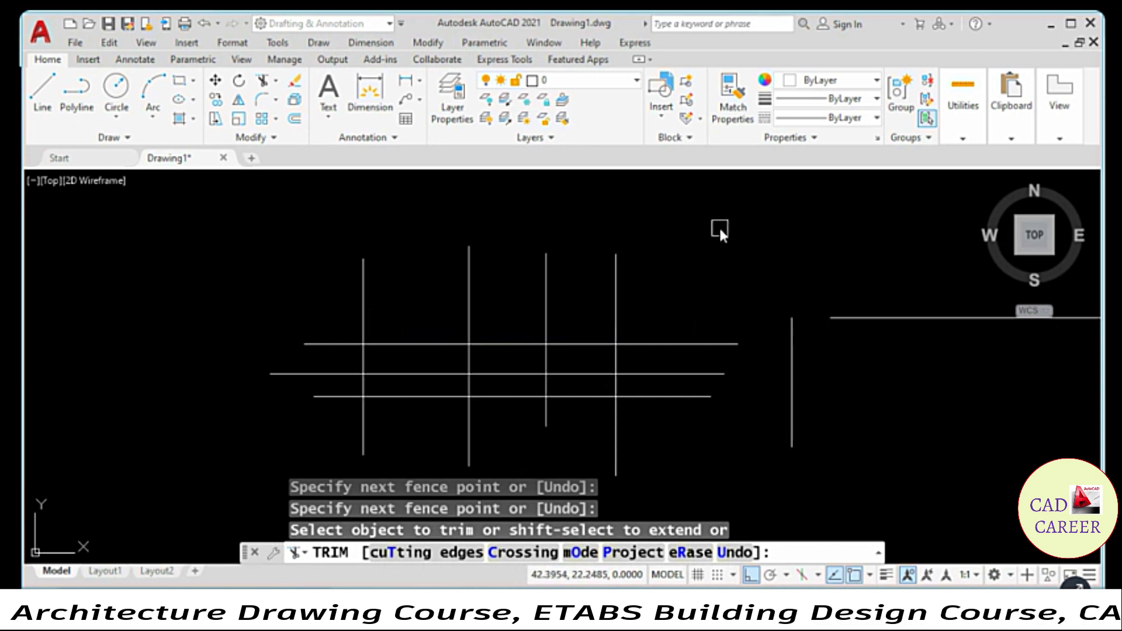
left_click(719, 226)
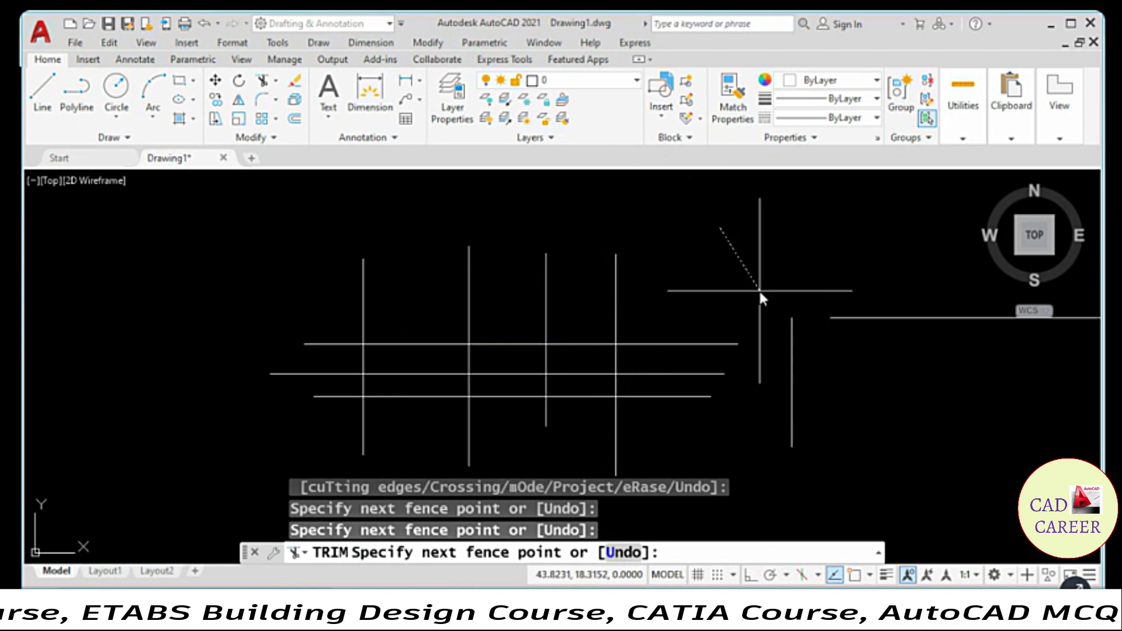
key("Return")
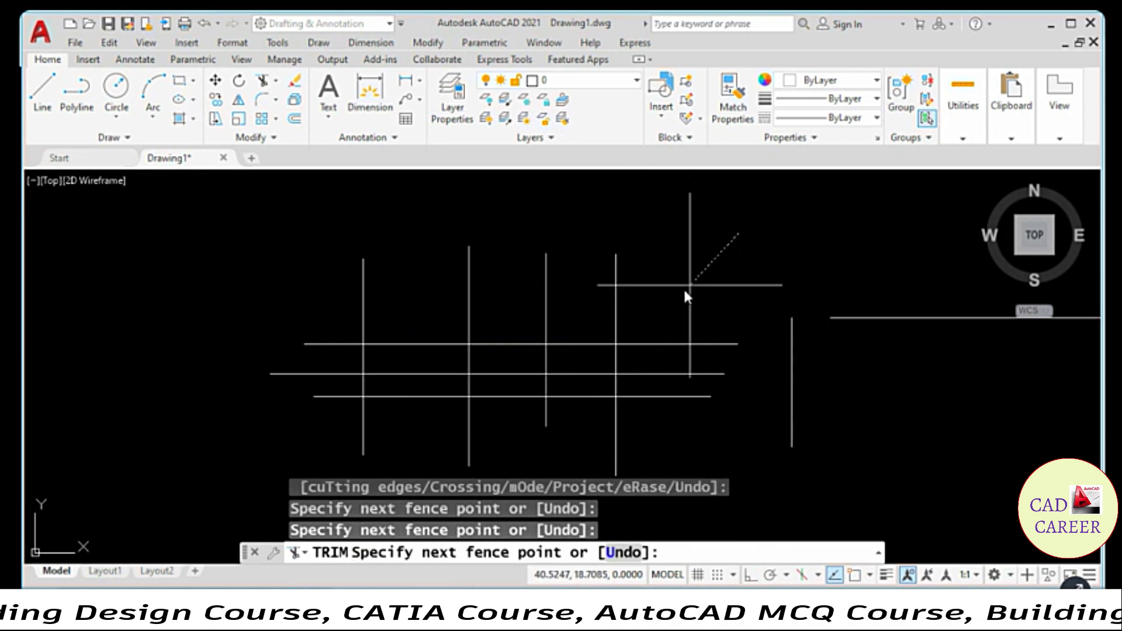
Repeat short diagonal trial fences in the empty space at the upper right of the crossing lines.
key("Return")
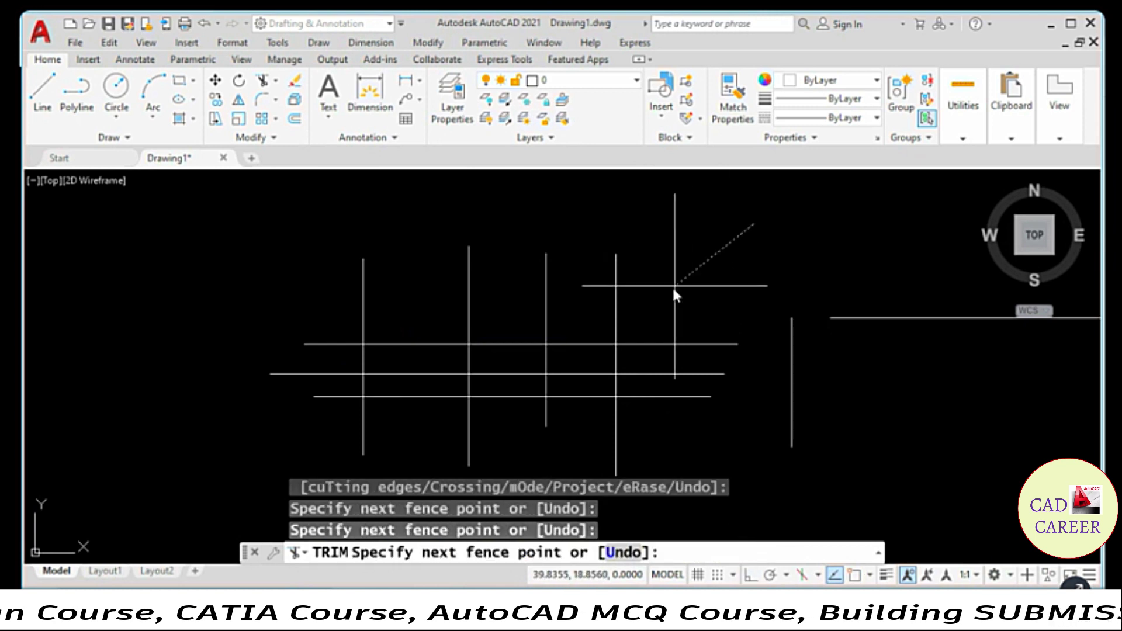
key("Return")
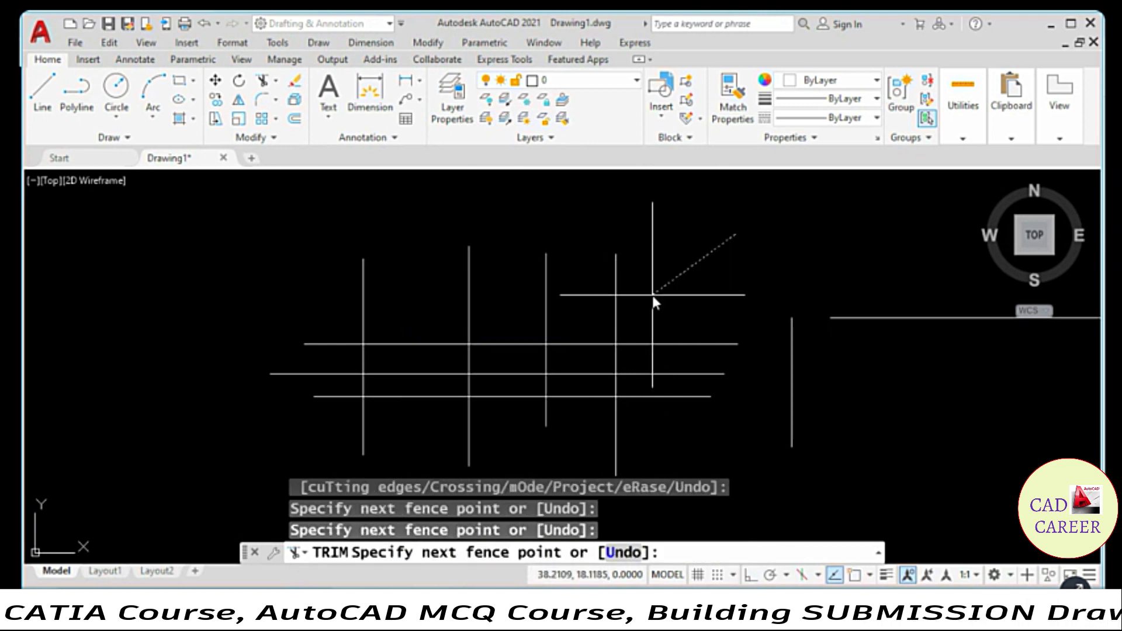
key("Return")
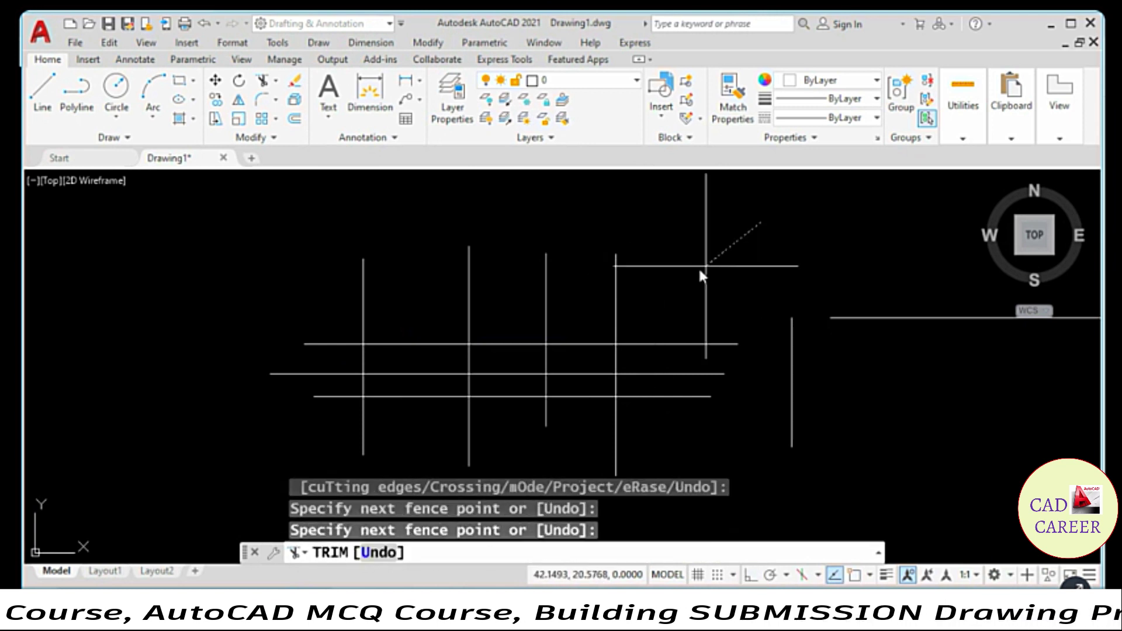
key("Return")
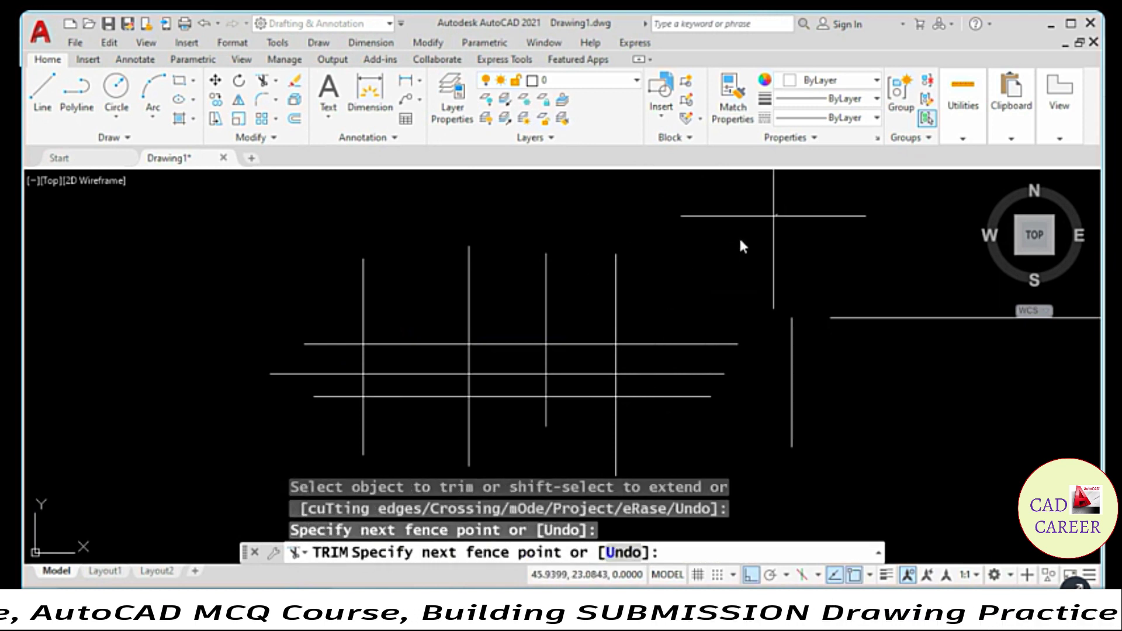
left_click(667, 298)
key("Return")
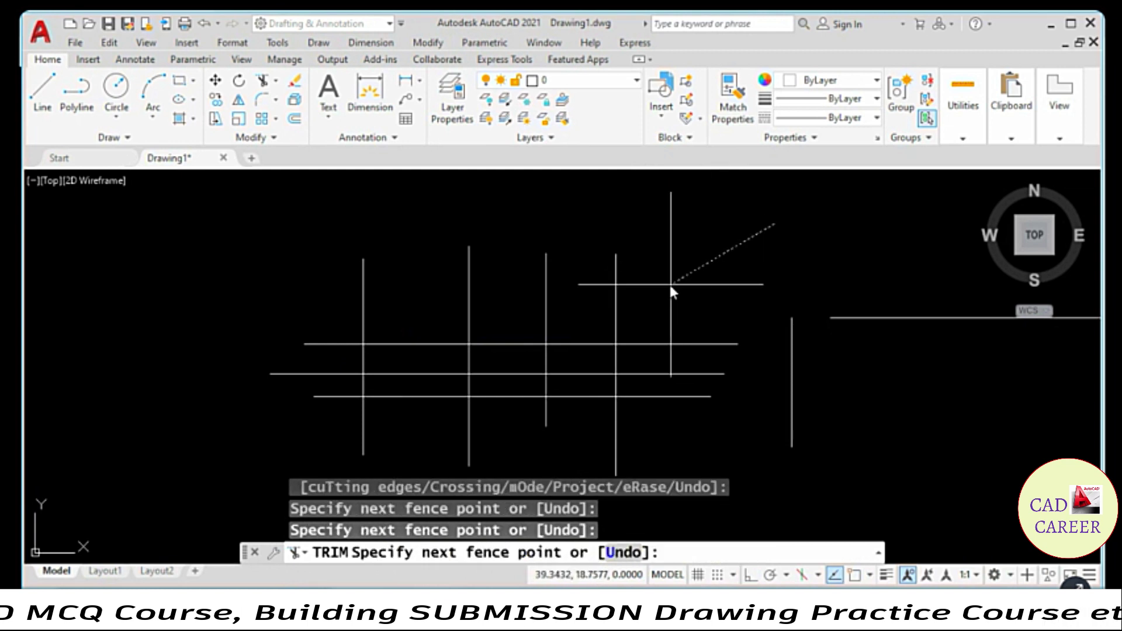
key("Return")
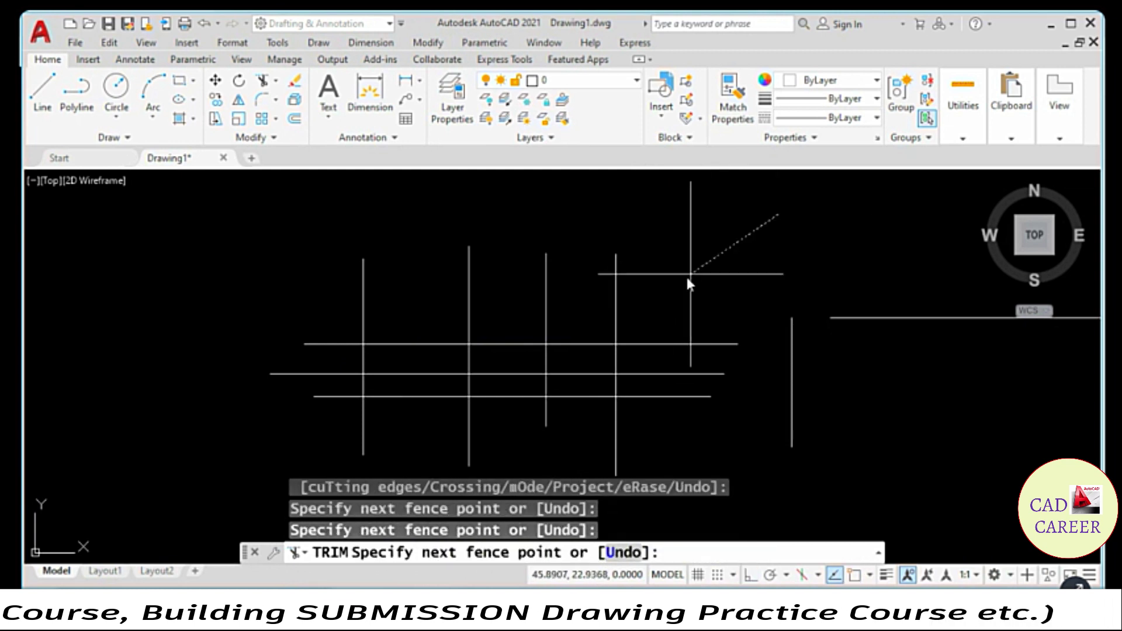
key("Return")
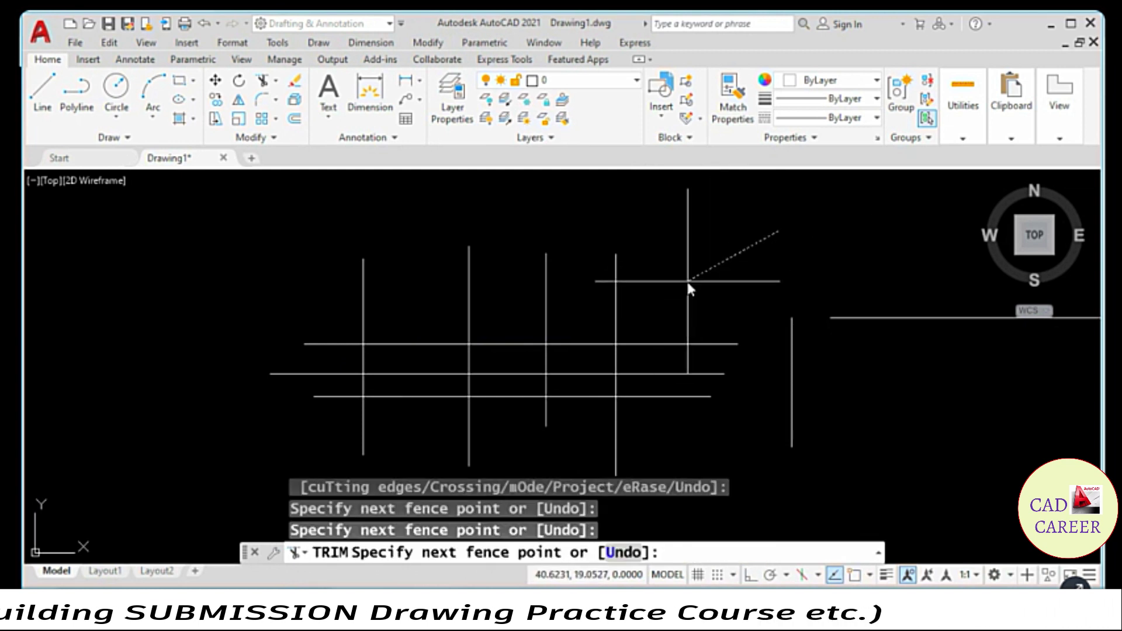
key("Return")
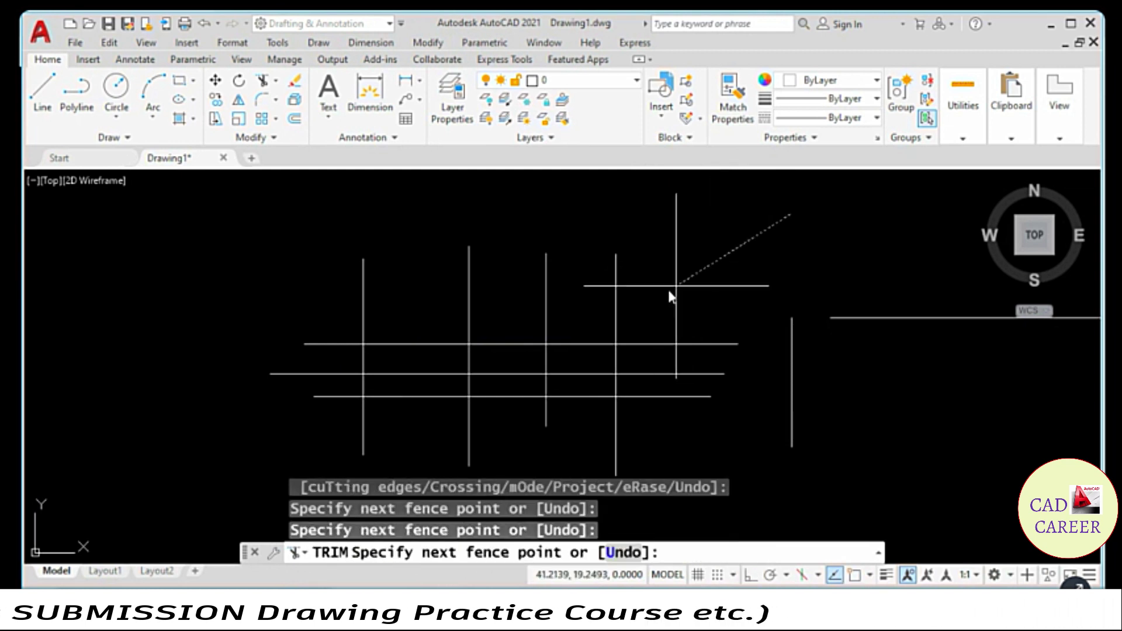
key("Return")
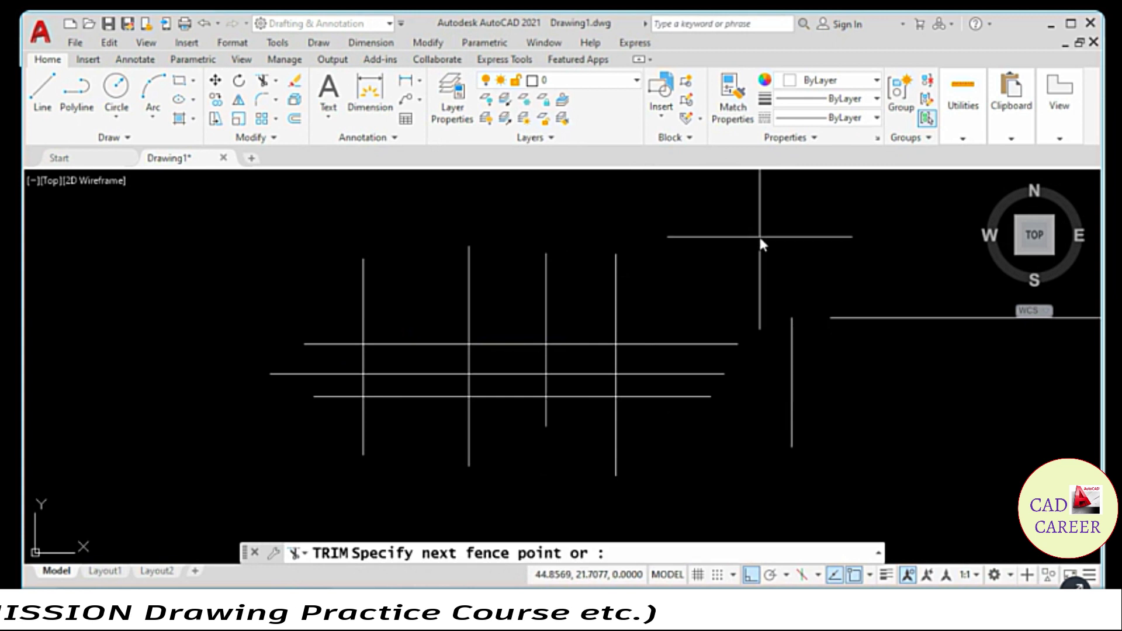
left_click(760, 238)
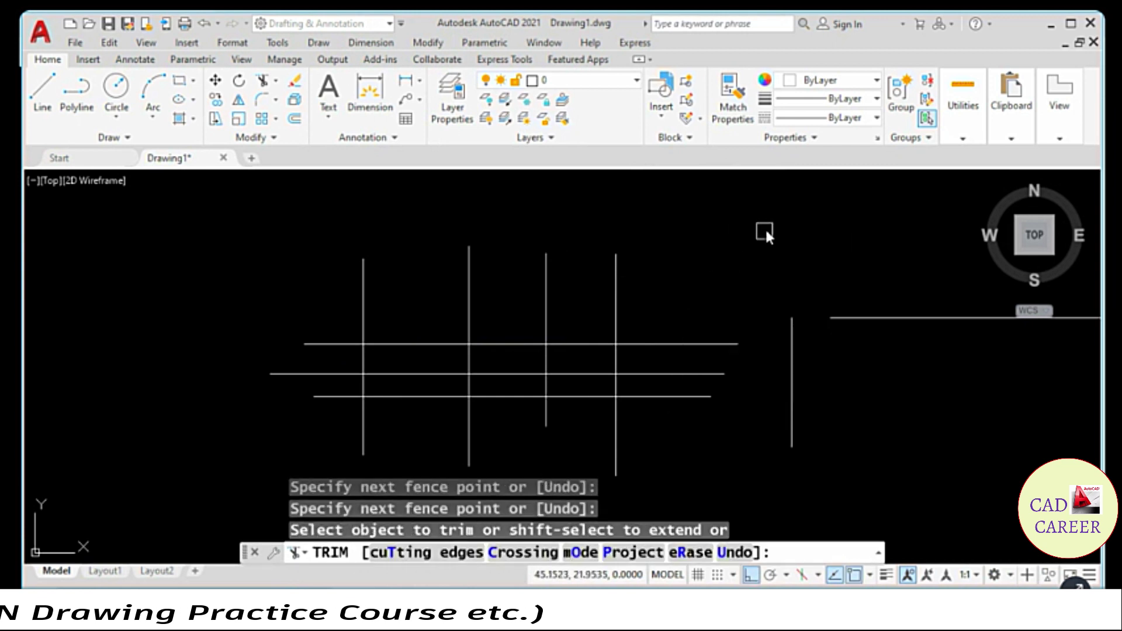
left_click(760, 238)
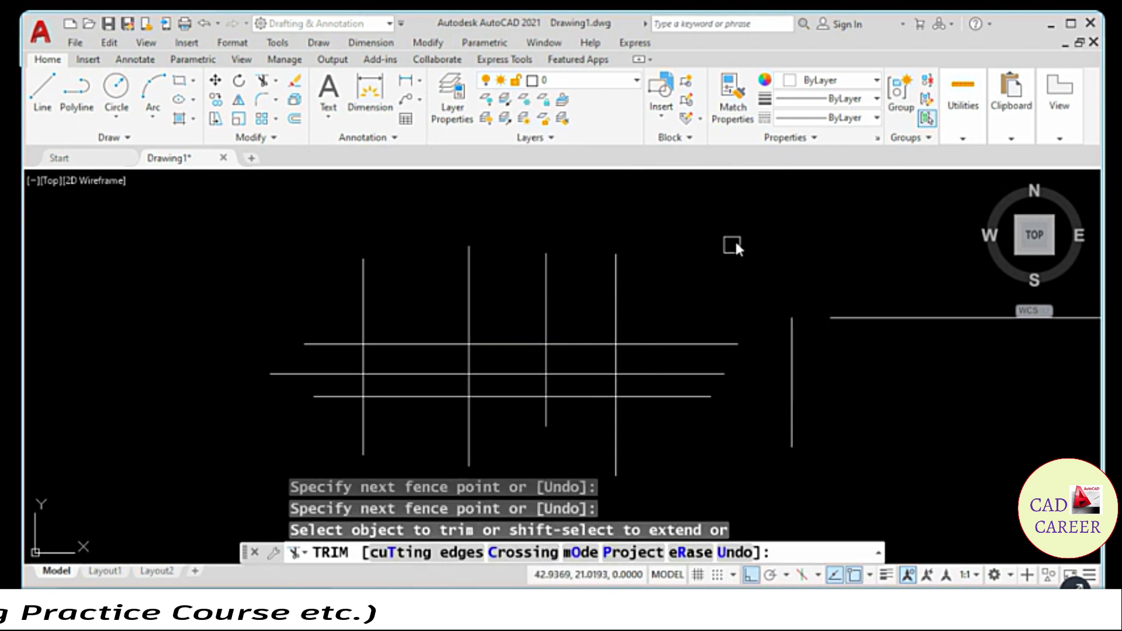
left_click(736, 241)
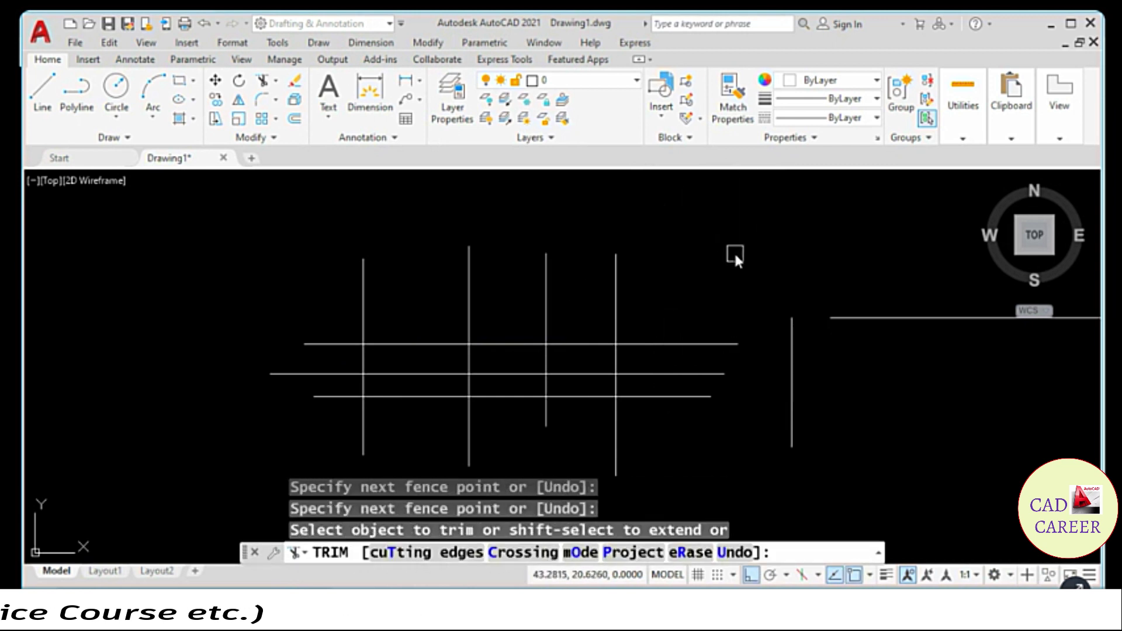
left_click(734, 250)
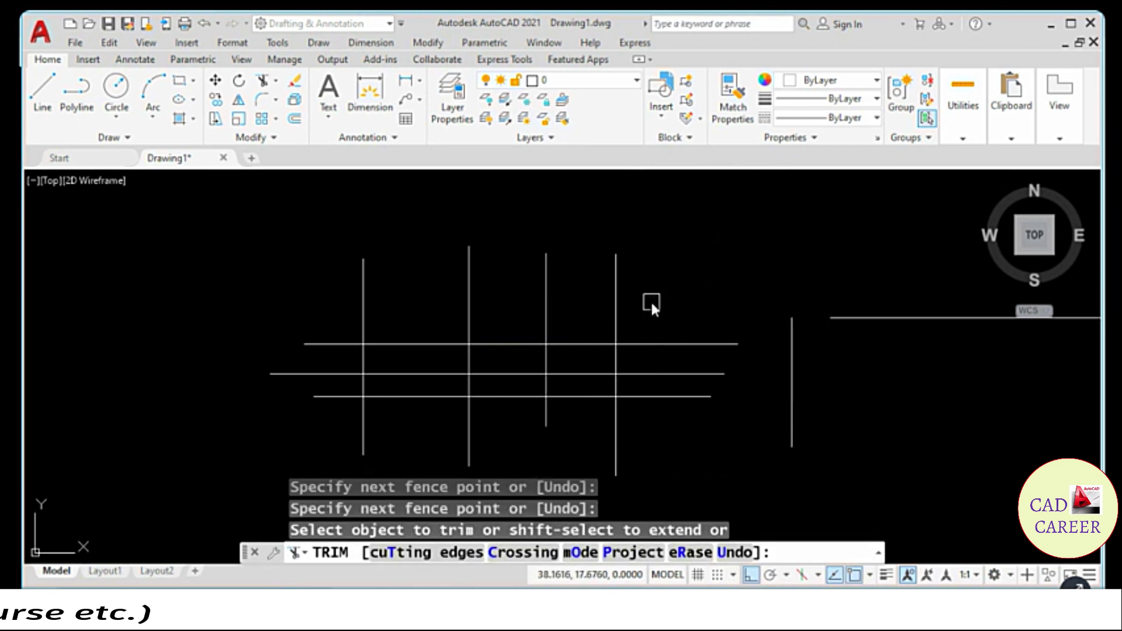
left_click(733, 249)
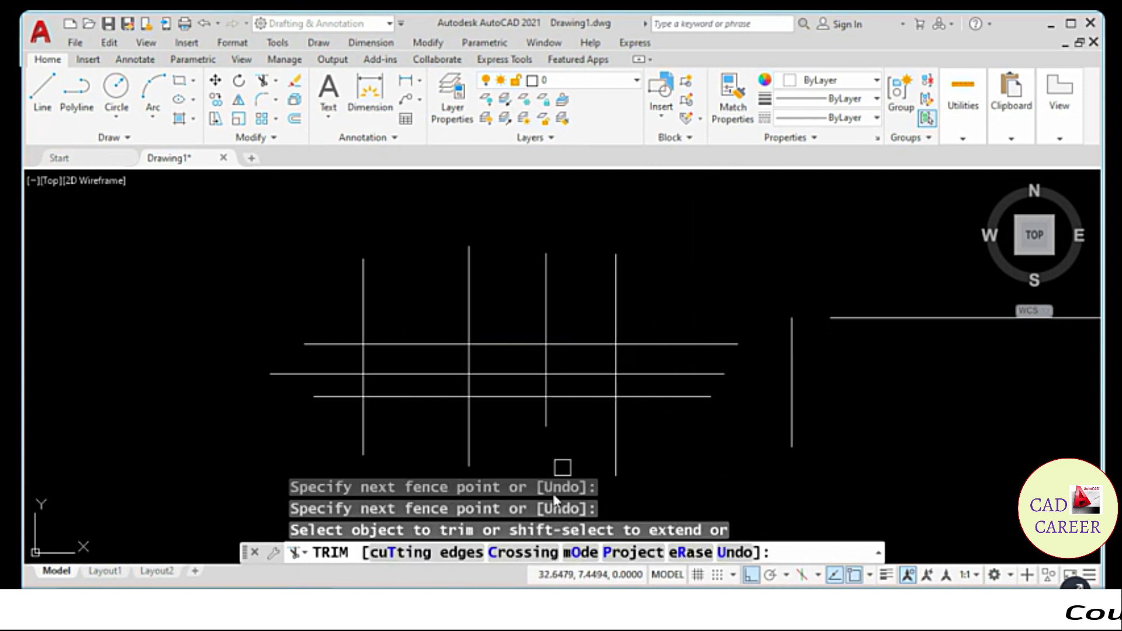
Trim the upper ends of the four vertical lines with a Crossing window and end a trial fence drawn in the empty space above.
left_click(519, 554)
left_click(715, 231)
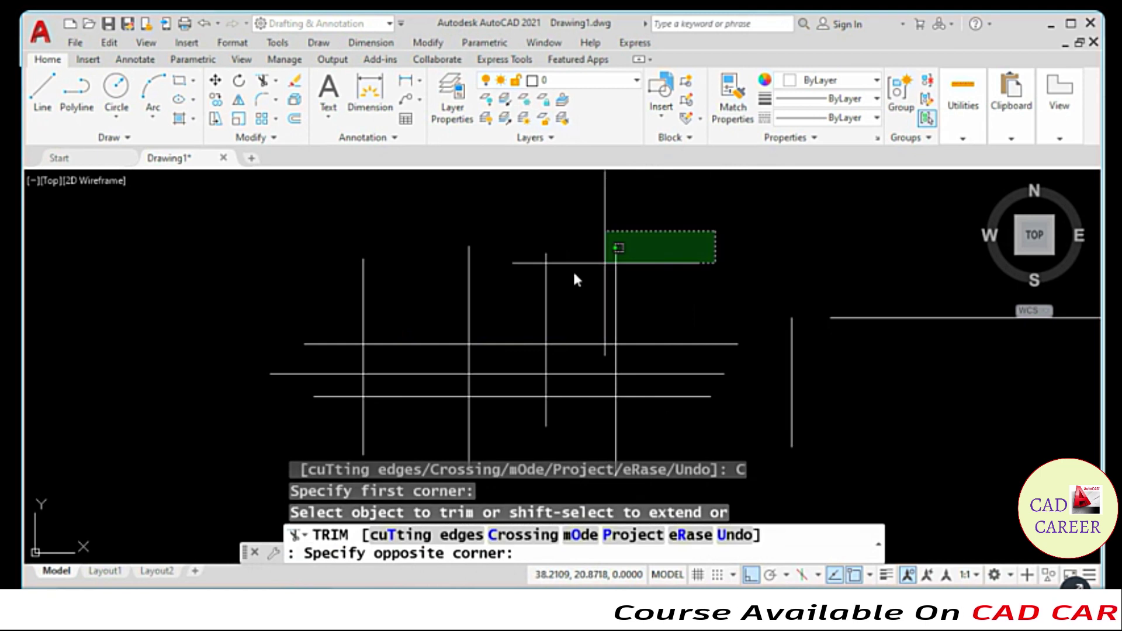
left_click(308, 327)
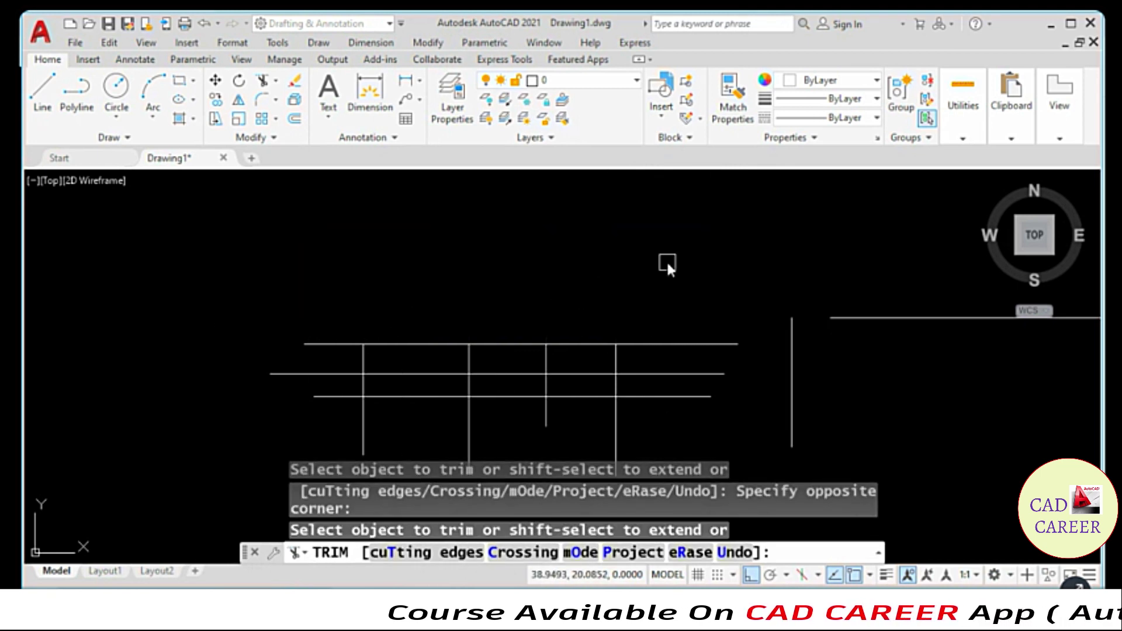
left_click(668, 263)
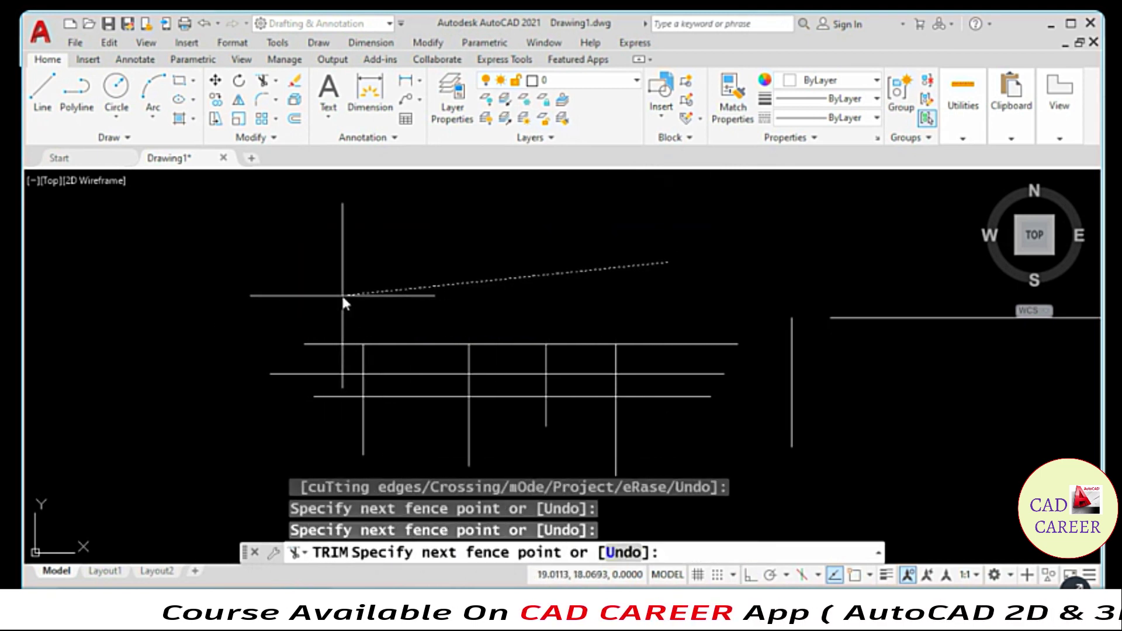
key("Return")
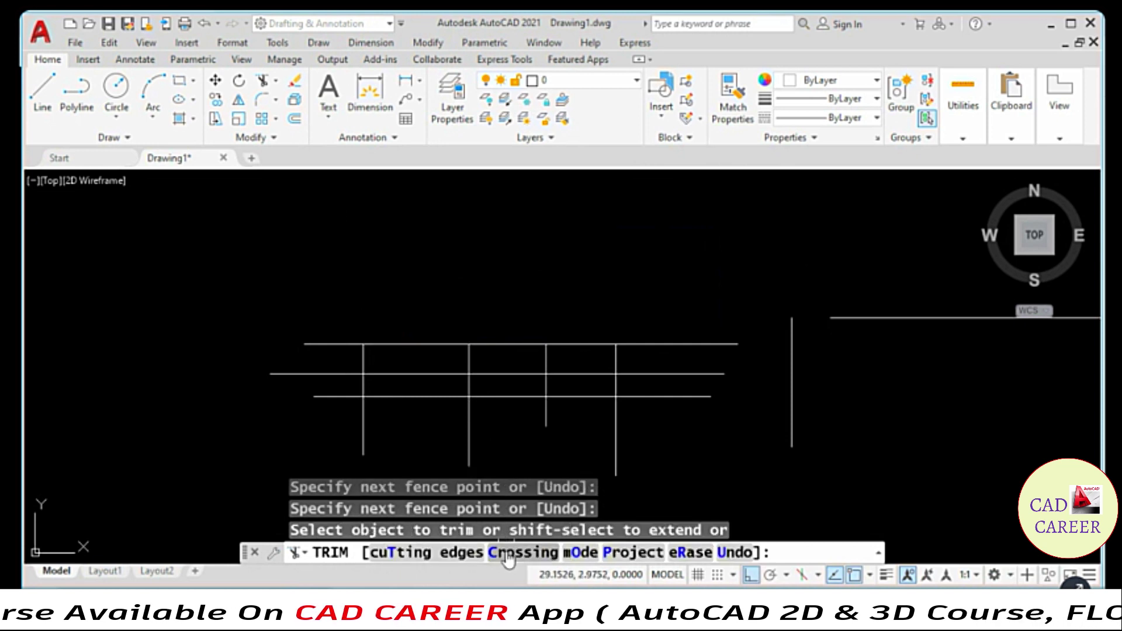
Trim the left overhangs of the three horizontal lines with a Crossing window and their right overhangs with a fence.
left_click(507, 552)
left_click(346, 295)
left_click(274, 432)
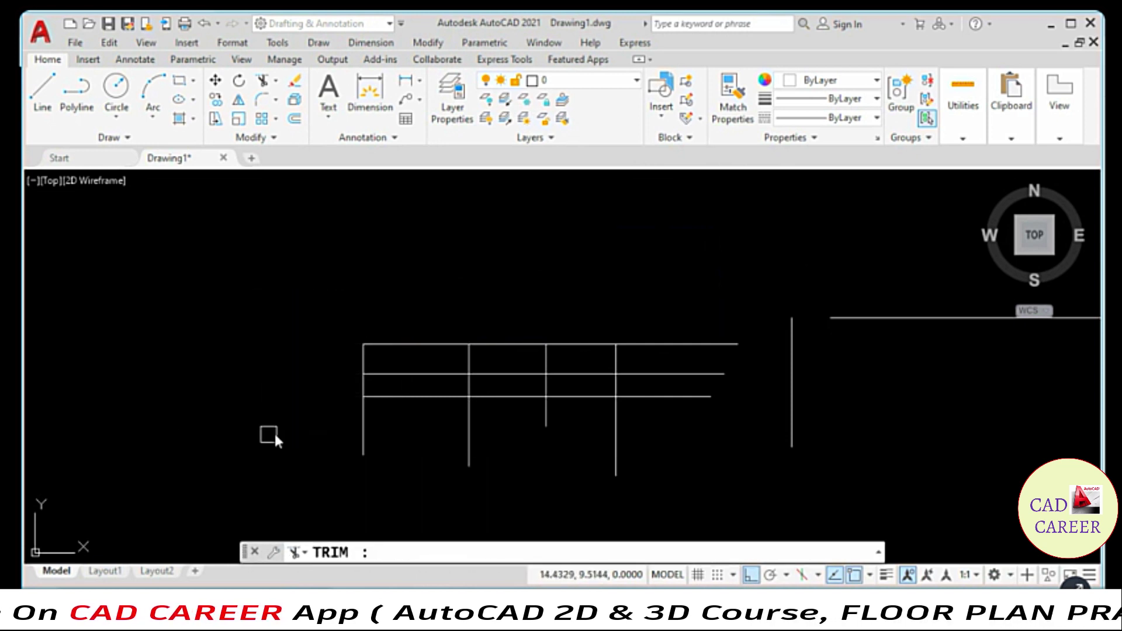
left_click(685, 333)
left_click(658, 428)
key("Return")
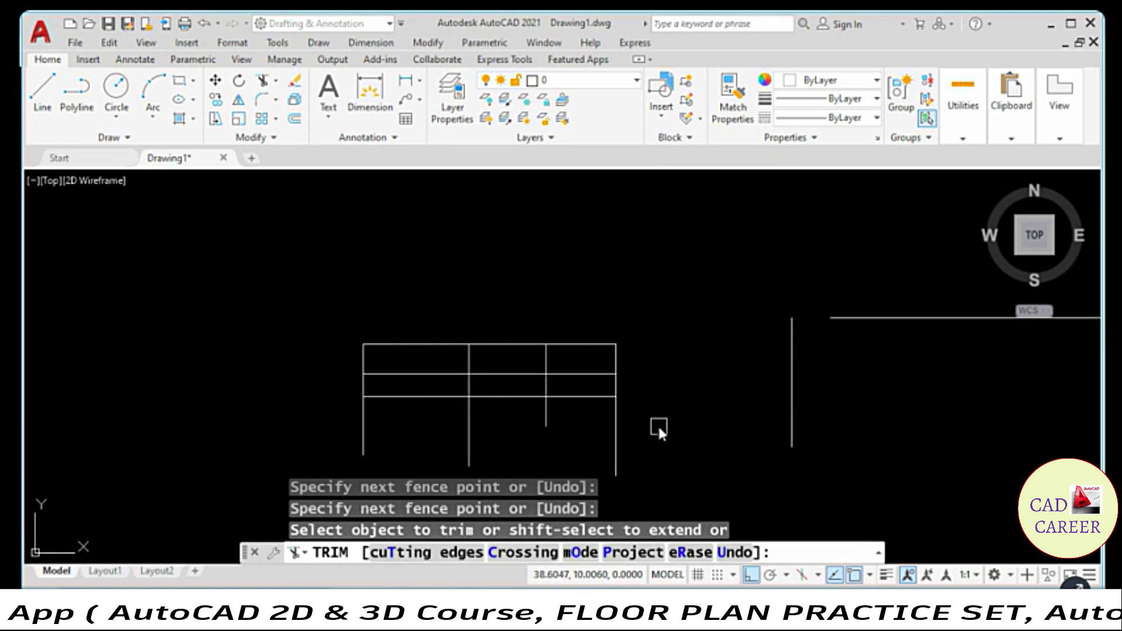
Trim the horizontal segments between the second and third vertical lines with the Crossing option.
left_click(516, 553)
left_click(522, 308)
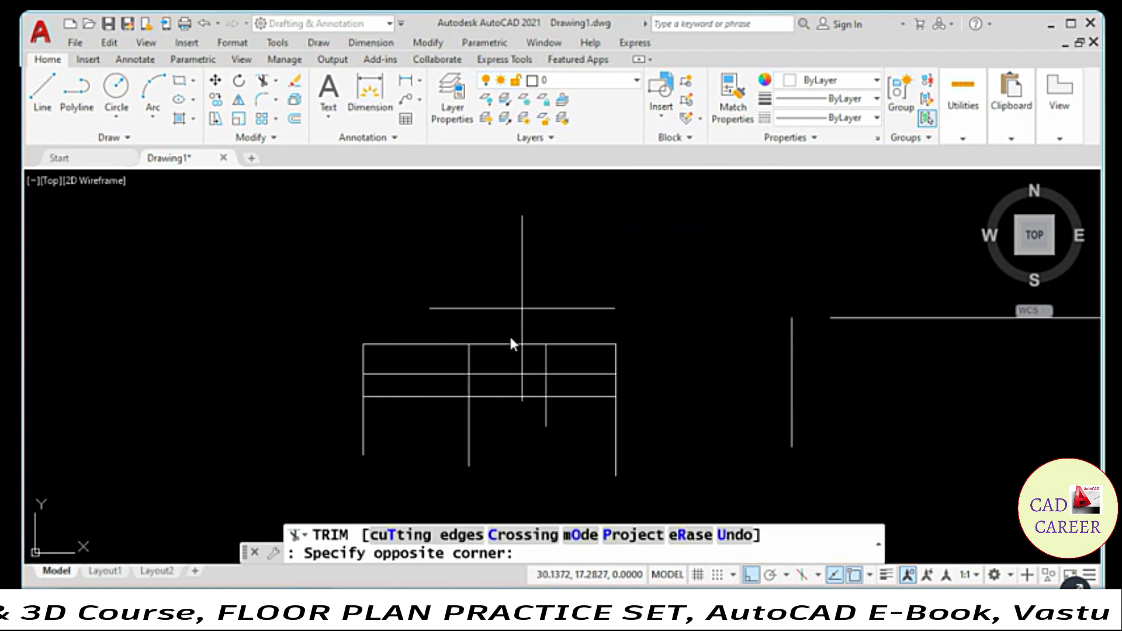
left_click(488, 430)
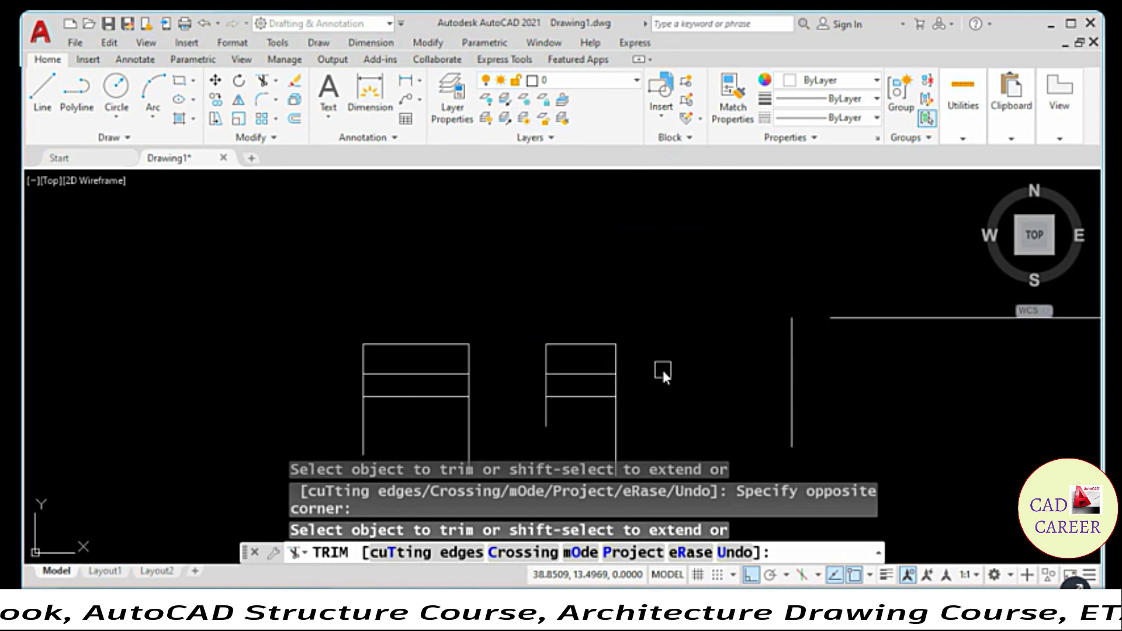
Leave Trim, undo its trims to restore the full grid, and cancel the Arc command.
key("Escape")
key("ctrl+z")
type("a")
key("Return")
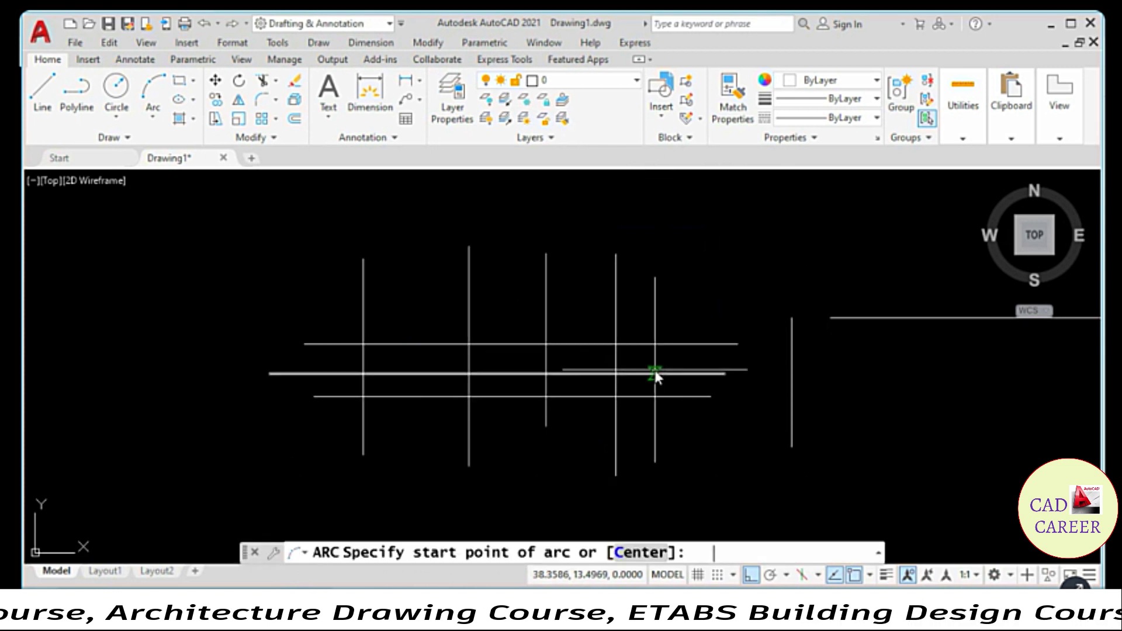
key("Escape")
Select and erase all objects in the drawing, and zoom to All.
key("ctrl+a")
type("e")
key("Return")
type("z")
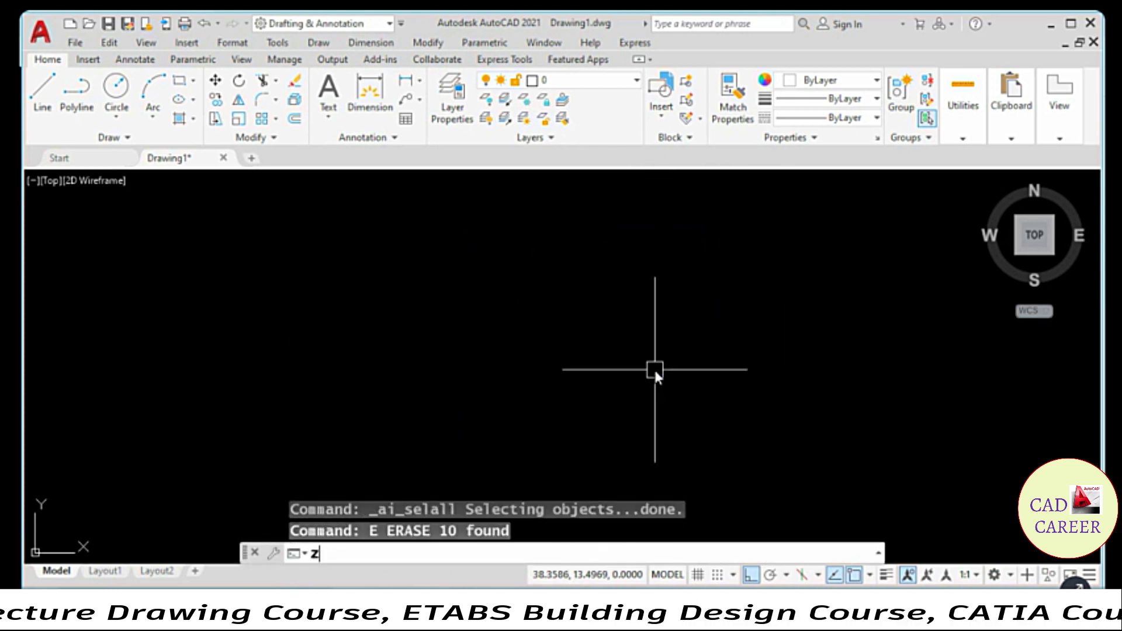
key("Return")
type("a")
key("Return")
Draw two separate horizontal lines, one below the other, in the left half of the empty drawing area.
left_click(39, 89)
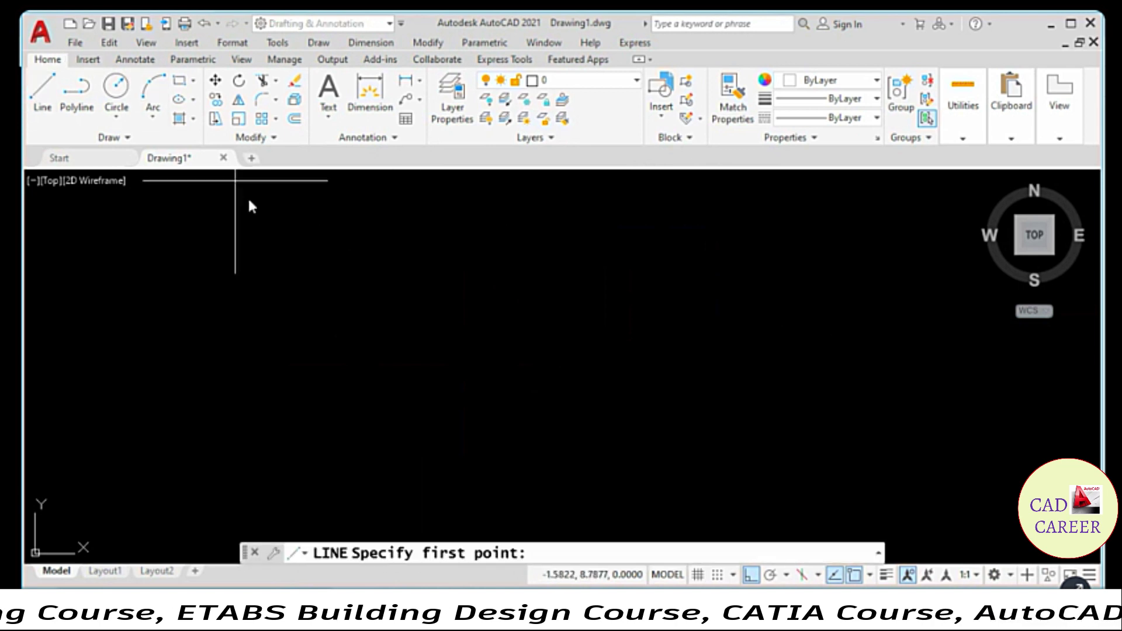
left_click(331, 288)
left_click(433, 288)
key("Escape")
key("Escape")
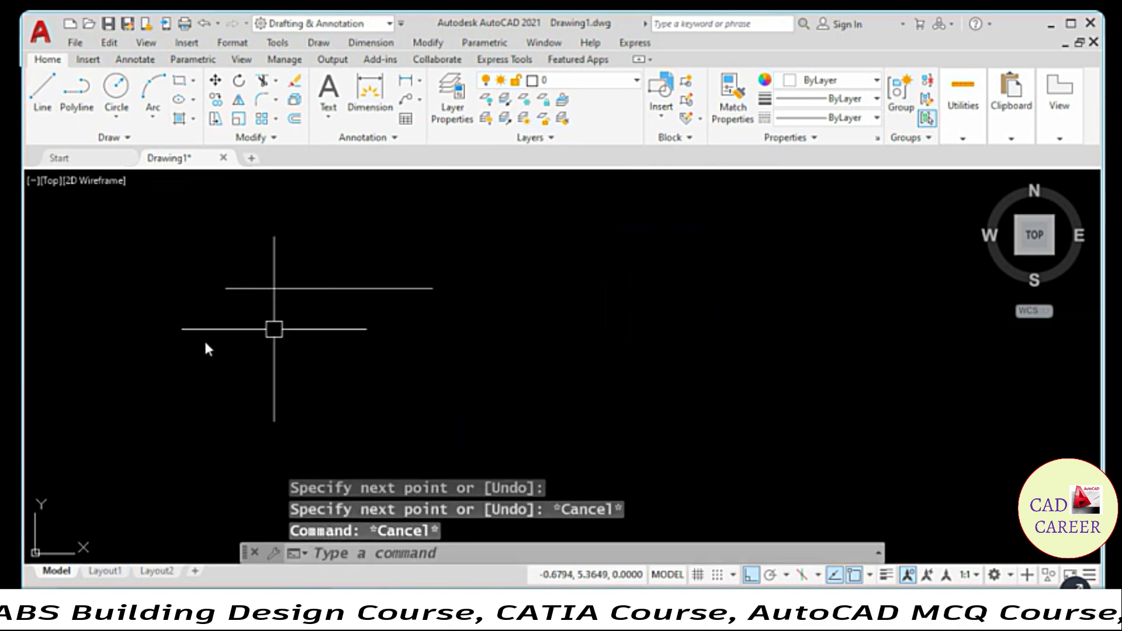
key("Return")
left_click(205, 342)
left_click(419, 341)
key("Escape")
key("Escape")
Draw two more horizontal lines with uneven ends below the existing two.
key("Return")
left_click(169, 376)
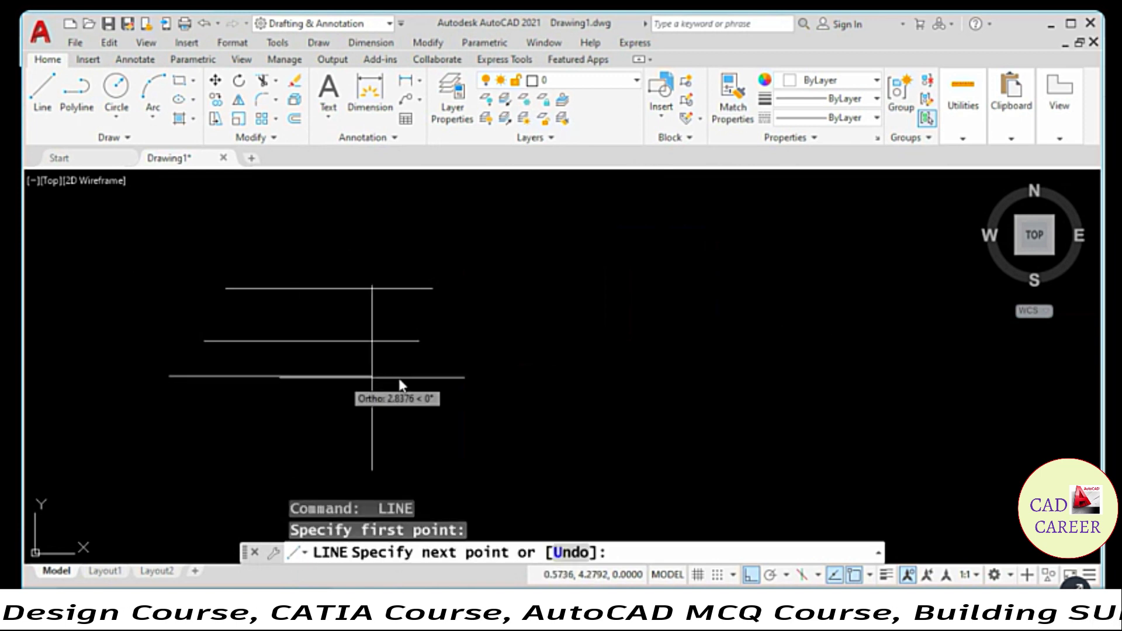
left_click(400, 376)
key("Escape")
key("Escape")
key("Return")
left_click(180, 411)
left_click(425, 411)
key("Escape")
key("Escape")
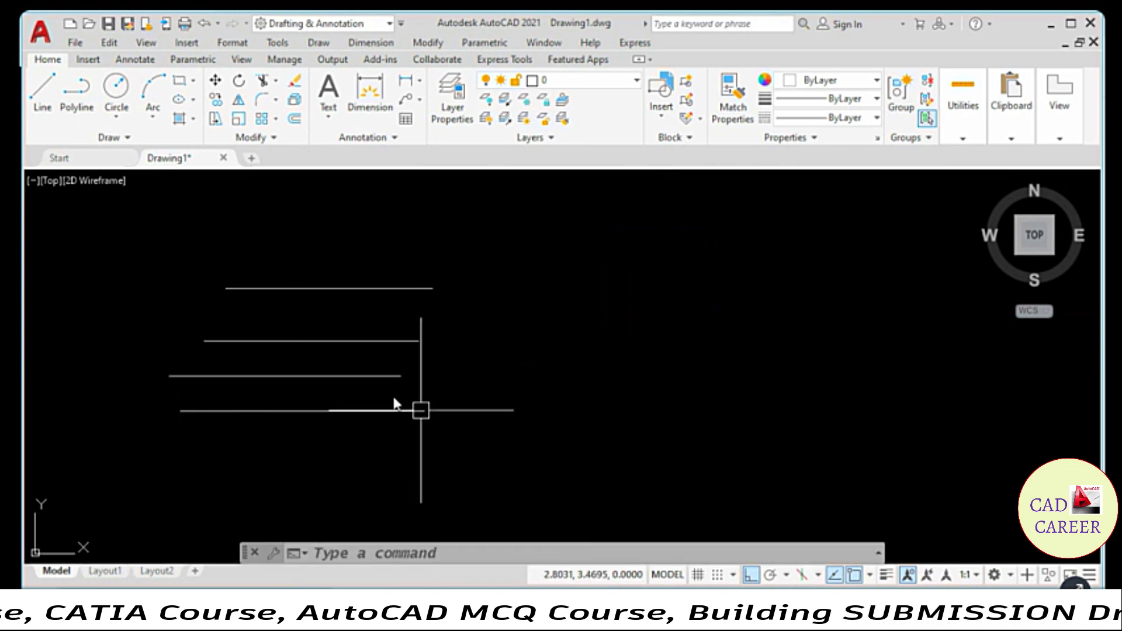
Draw a longer horizontal line above the four stacked horizontal lines.
key("Return")
left_click(193, 239)
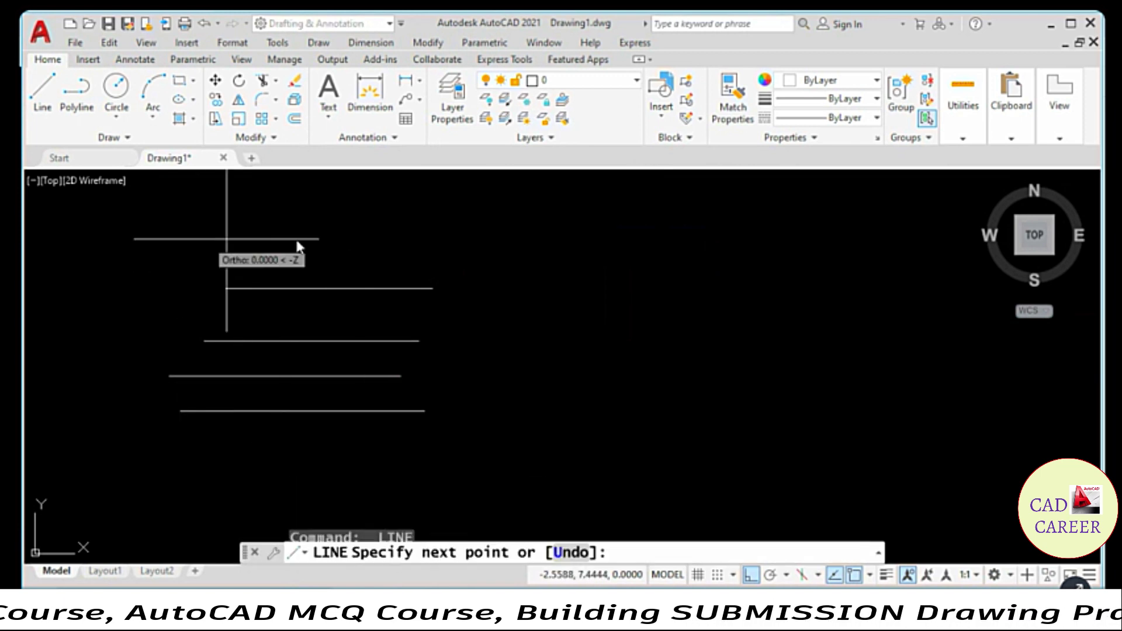
left_click(468, 238)
key("Escape")
key("Escape")
Draw a separate vertical line to the right of the horizontal lines, spanning the full height of the stack.
left_click(42, 88)
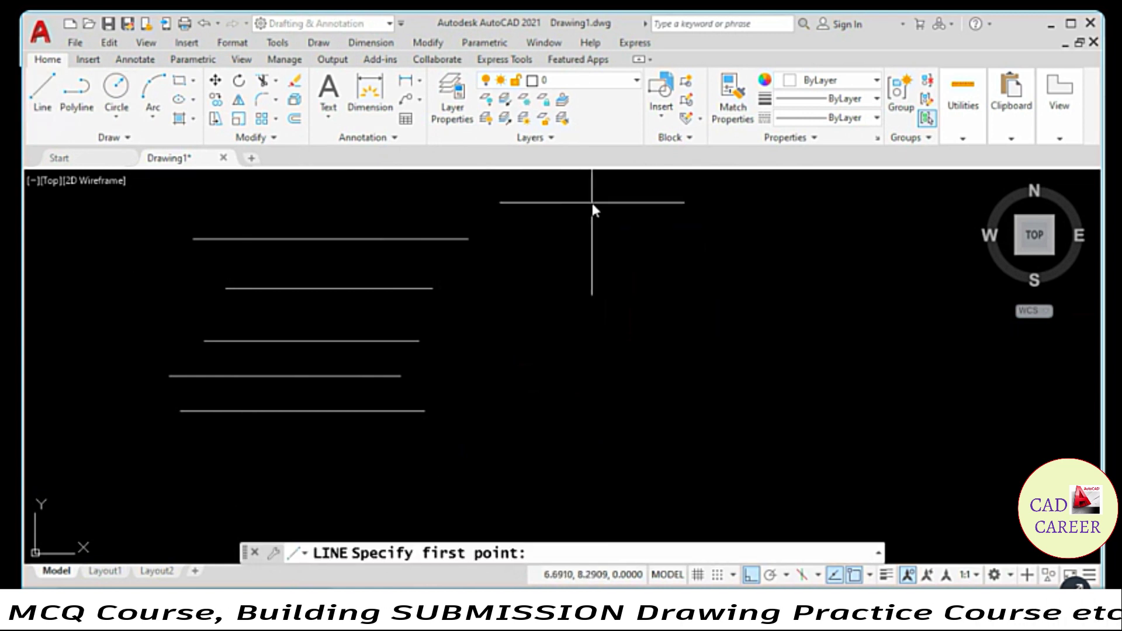
left_click(594, 201)
left_click(583, 433)
key("Escape")
key("Escape")
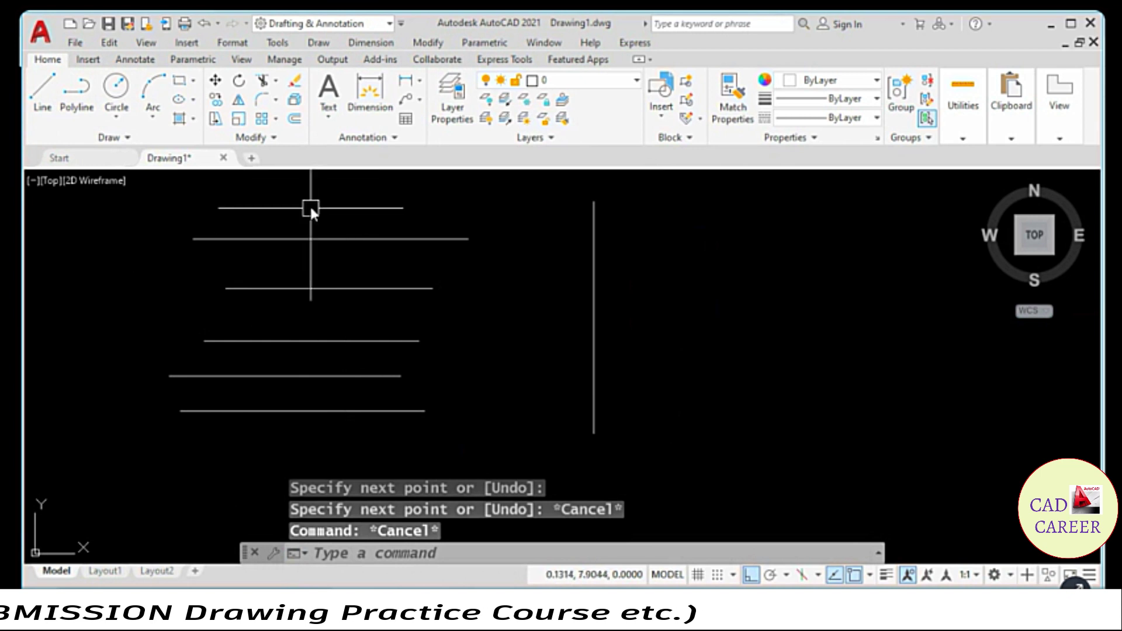
Draw a trial vertical line across the five horizontal lines and erase it.
left_click(42, 87)
left_click(357, 190)
left_click(328, 485)
key("Escape")
key("Escape")
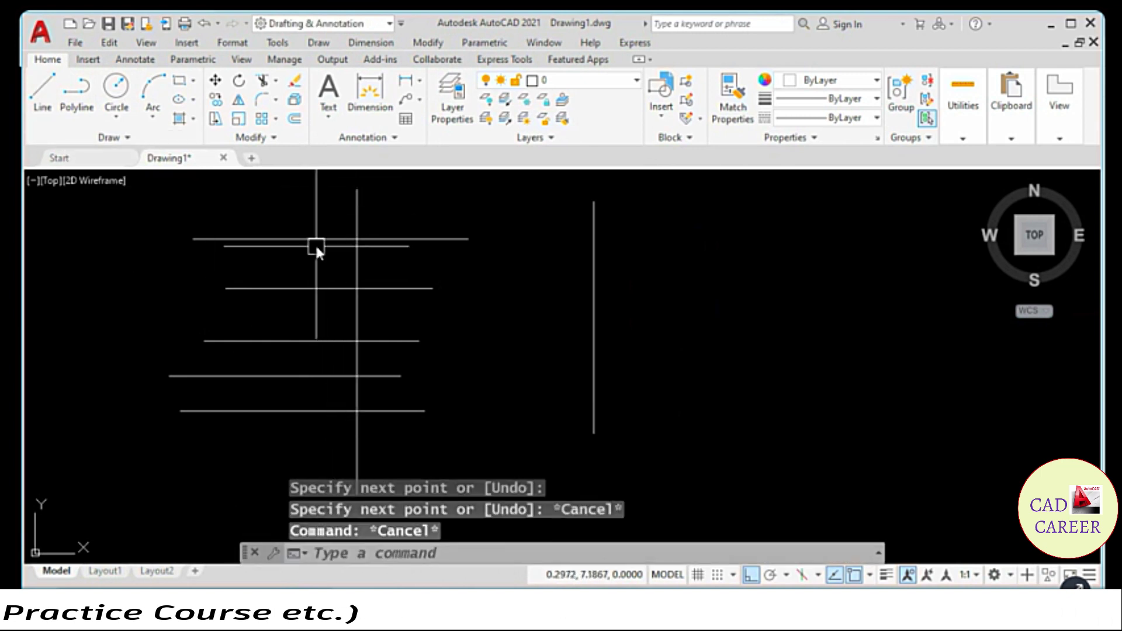
left_click(357, 292)
type("e")
key("Return")
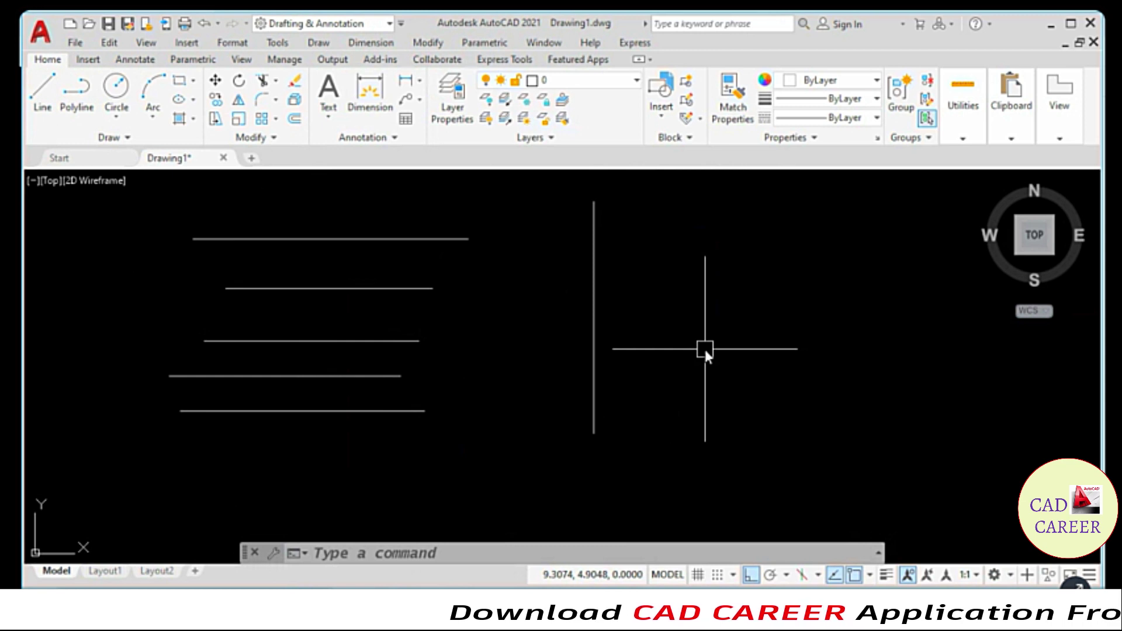
Start the Extend command in Quick mode and try it on the vertical line.
left_click(429, 42)
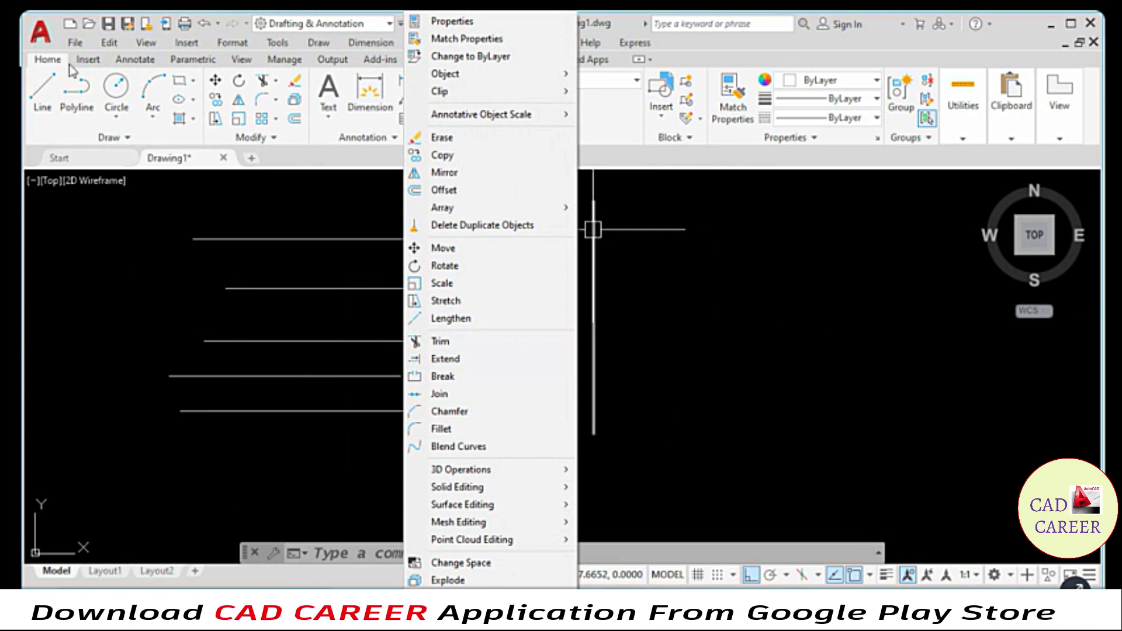
left_click(269, 140)
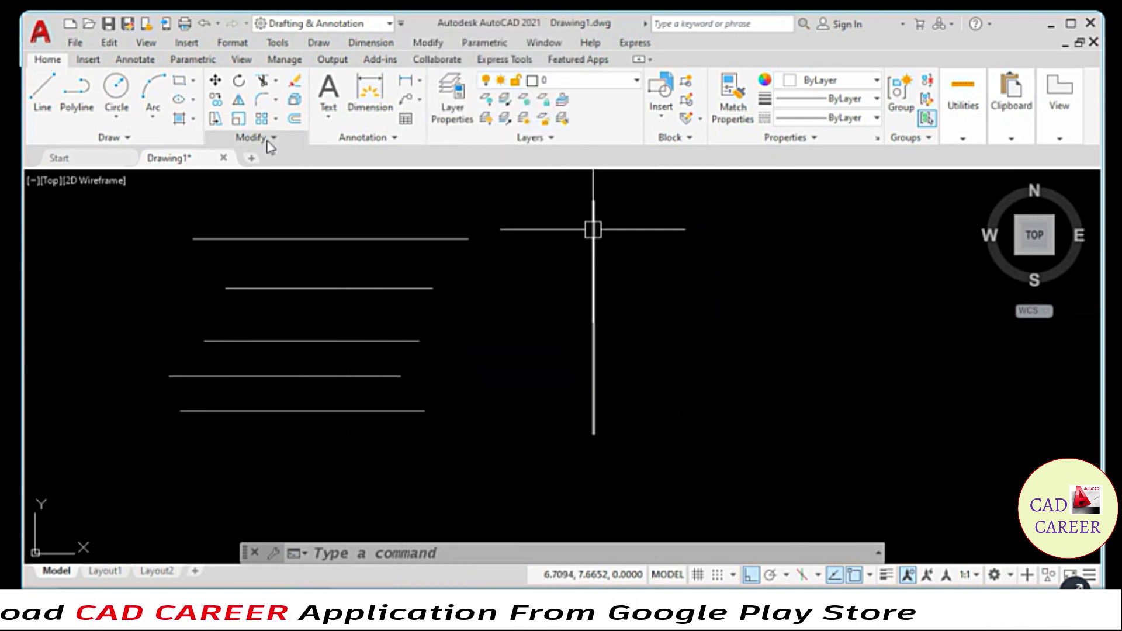
left_click(269, 141)
left_click(276, 80)
left_click(280, 138)
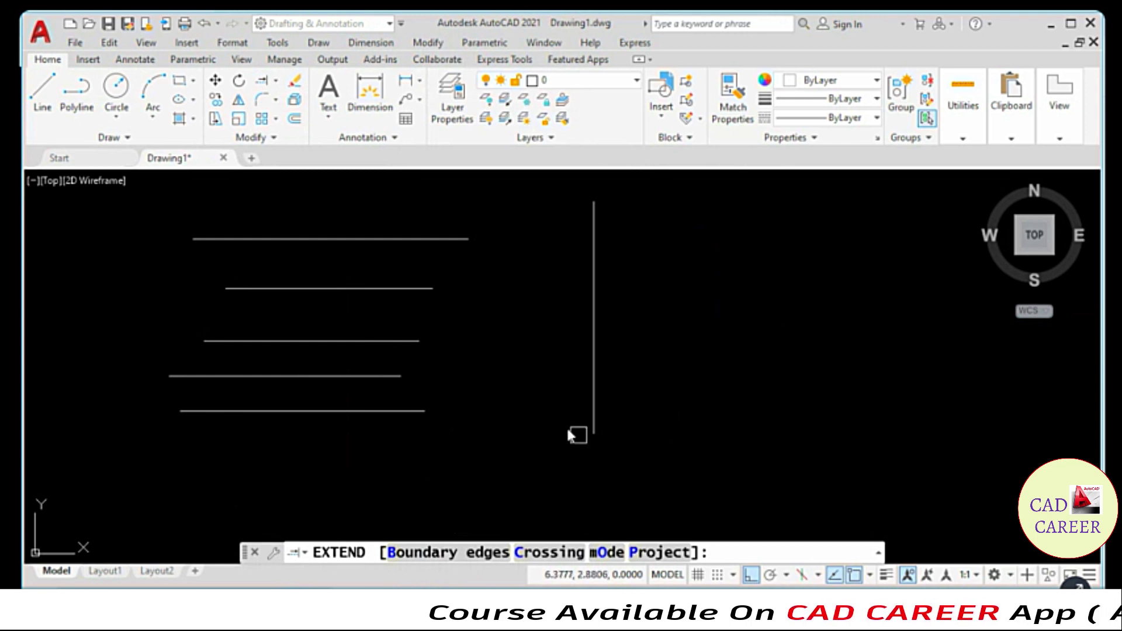
left_click(589, 403)
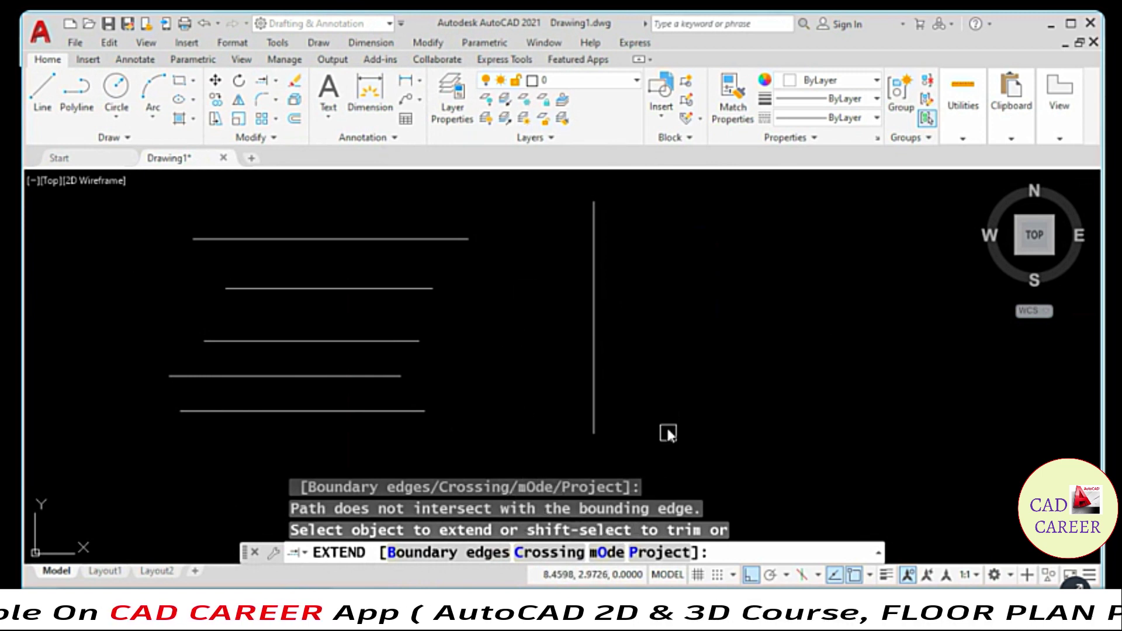
Switch the Extend mode to Standard, try extending the vertical line, and leave the command.
type("O")
key("Return")
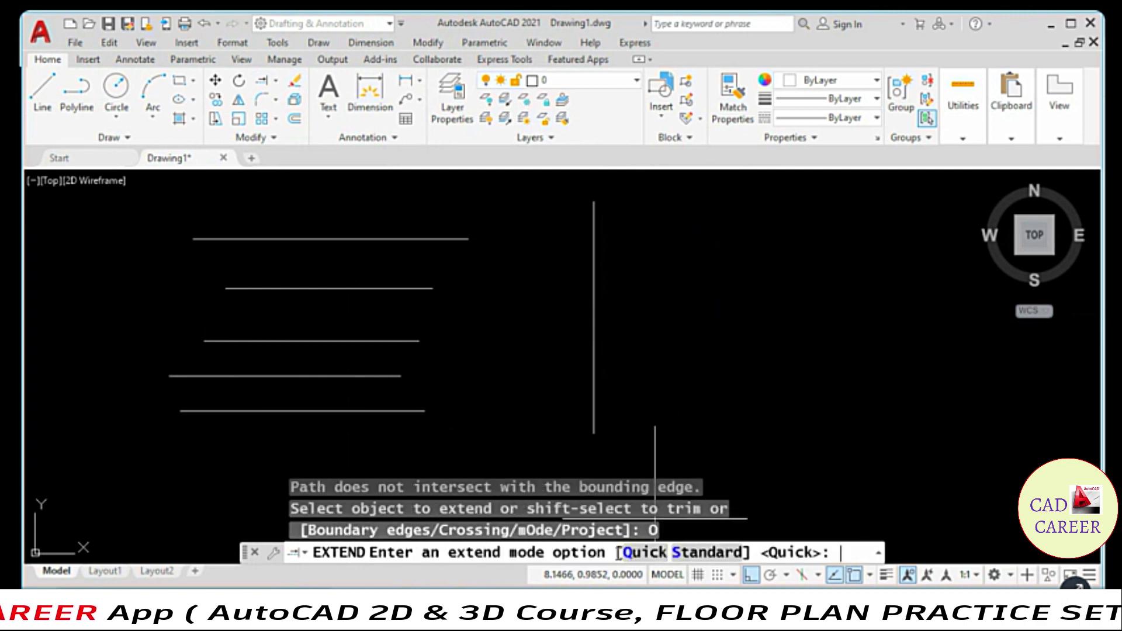
left_click(707, 553)
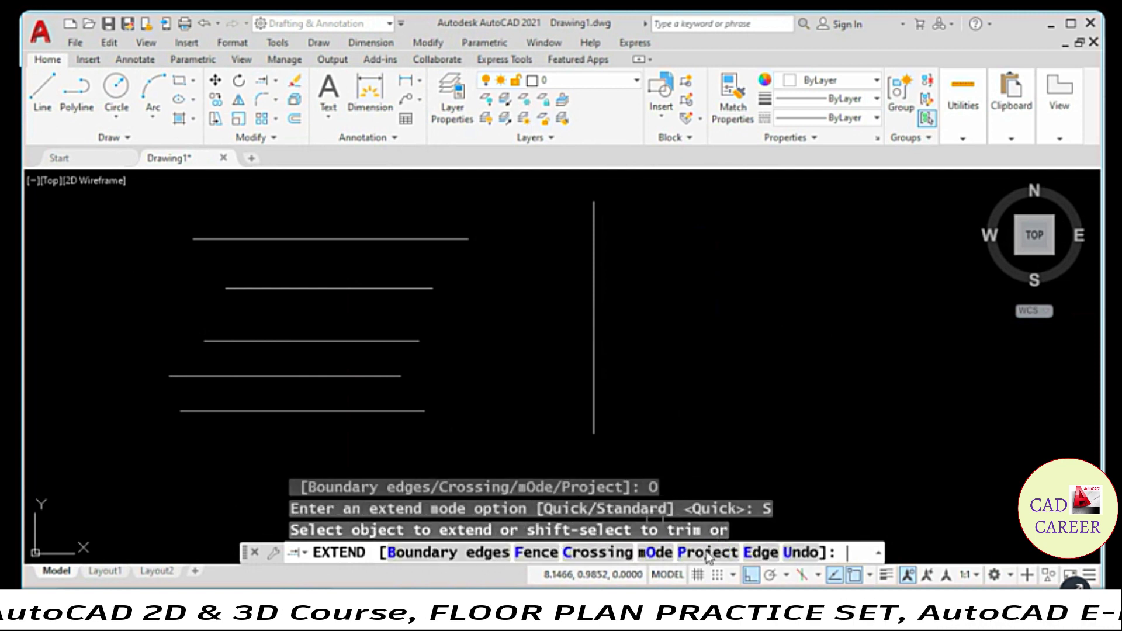
left_click(595, 324)
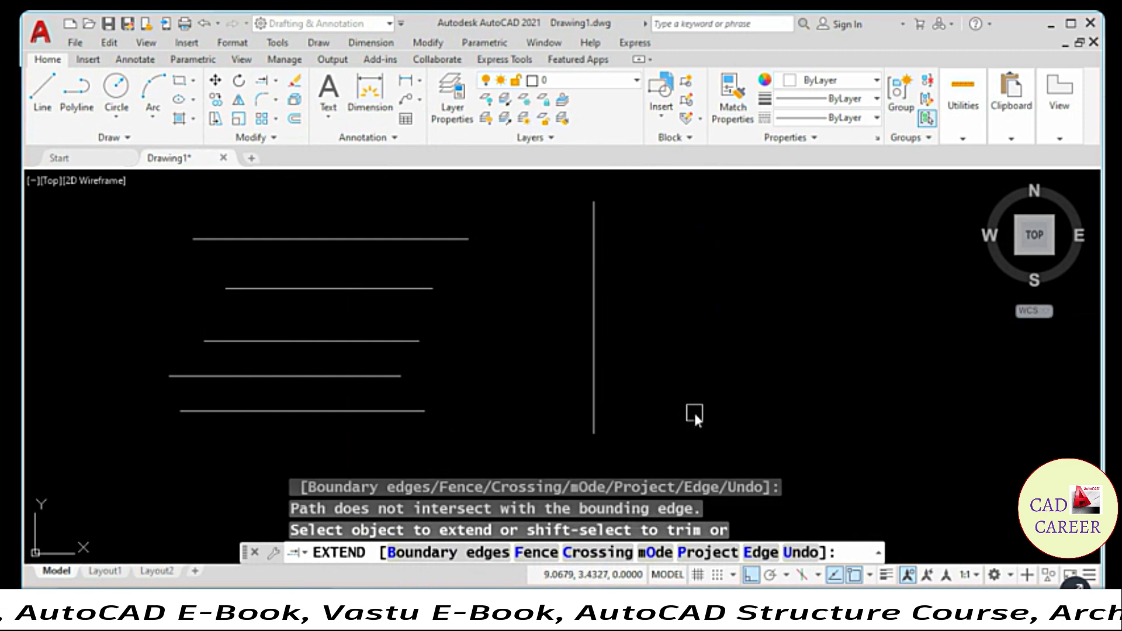
key("Escape")
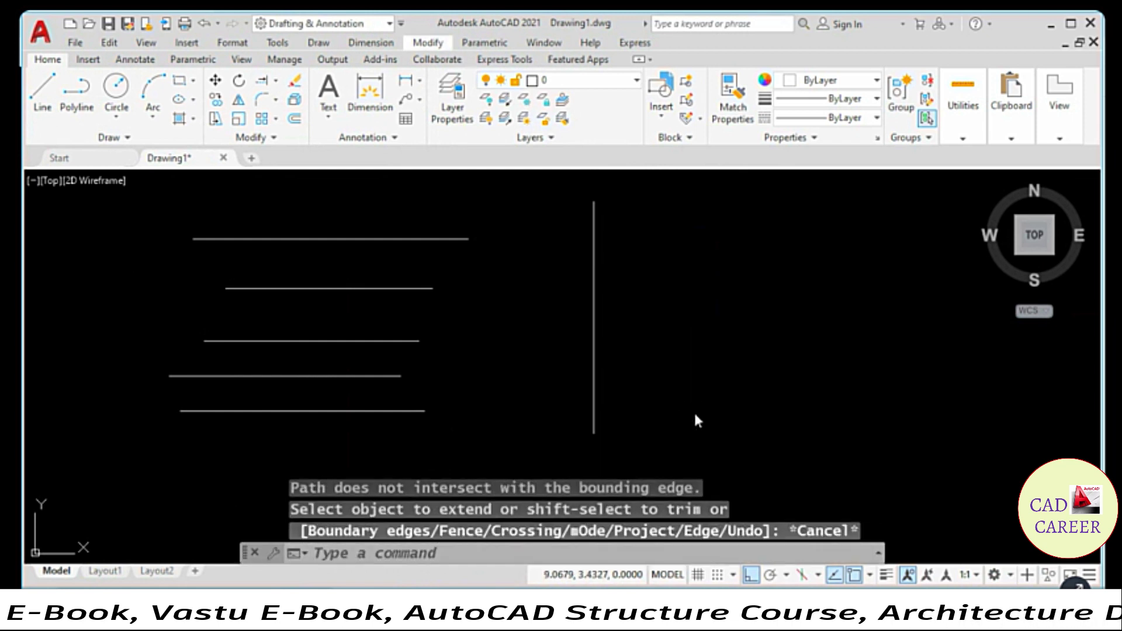
left_click(717, 308)
key("Escape")
key("Escape")
key("Escape")
Extend the five horizontal lines to the vertical line, using it as the boundary edge in Standard mode.
left_click(428, 43)
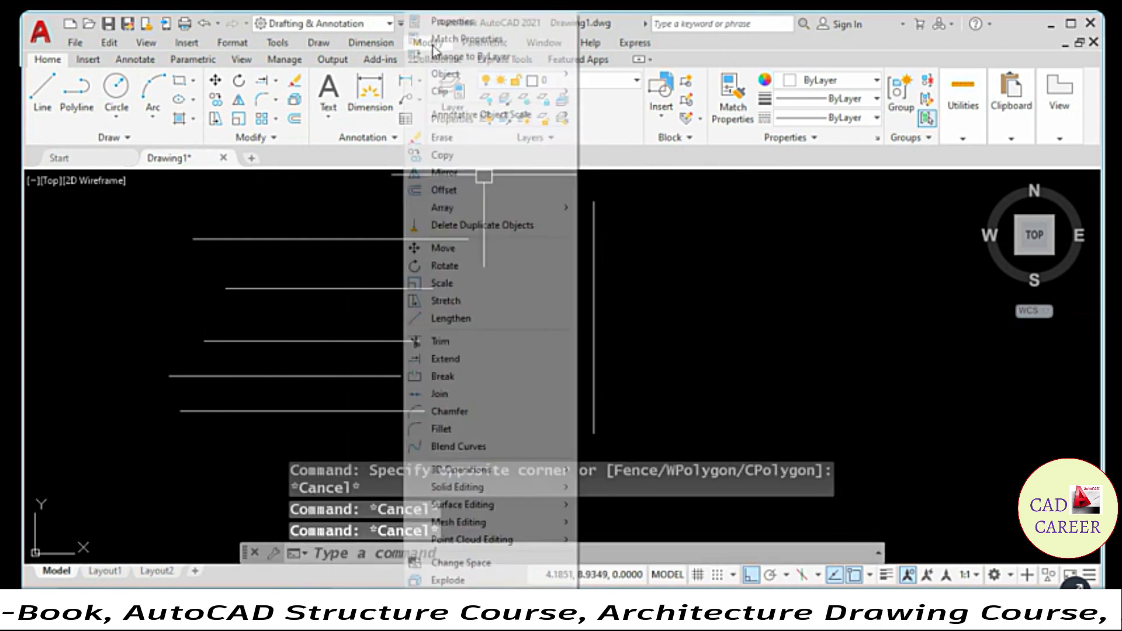
left_click(459, 359)
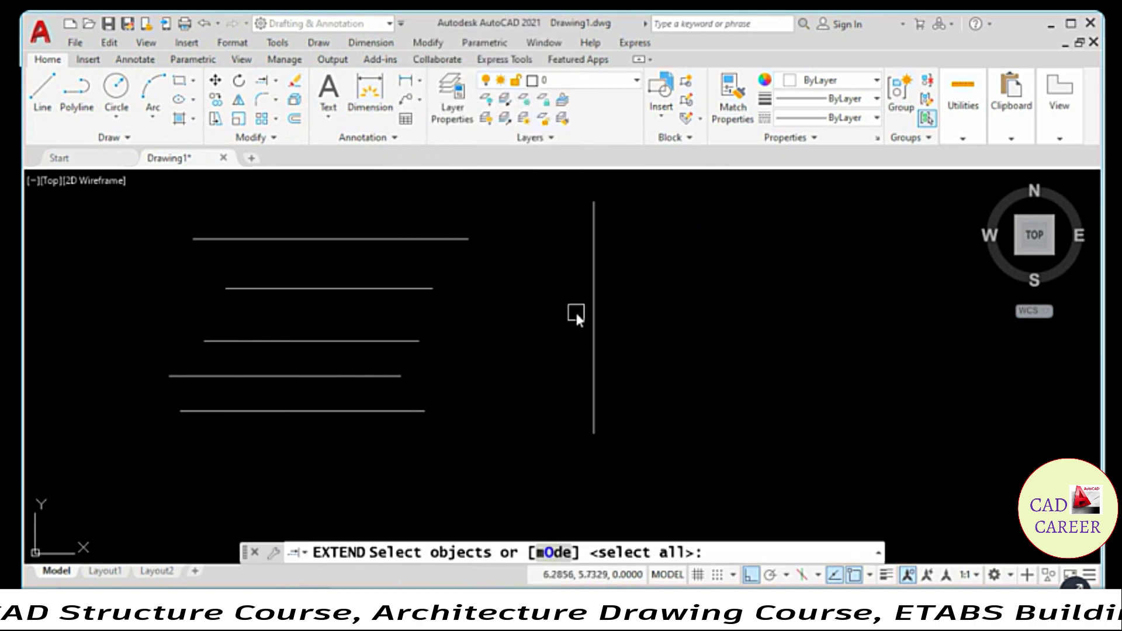
left_click(594, 246)
key("Return")
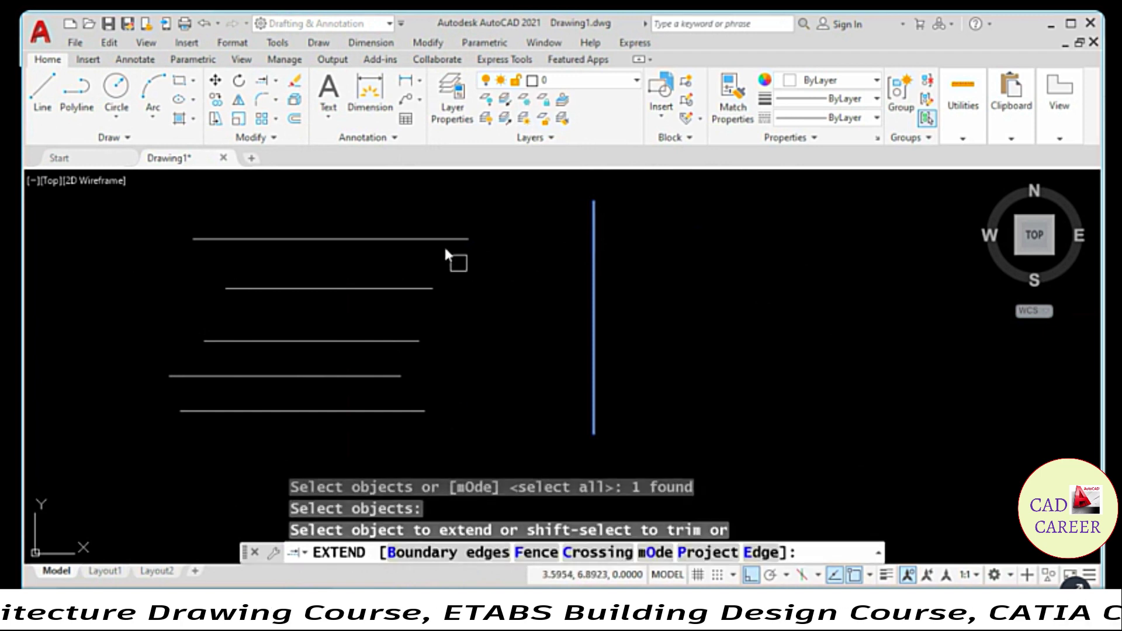
left_click(440, 236)
left_click(422, 281)
left_click(391, 344)
left_click(424, 358)
left_click(359, 425)
Undo the extensions of the lower three horizontal lines and extend them again with the Fence option.
key("ctrl+z")
key("ctrl+z")
left_click(536, 553)
left_click(388, 321)
left_click(343, 444)
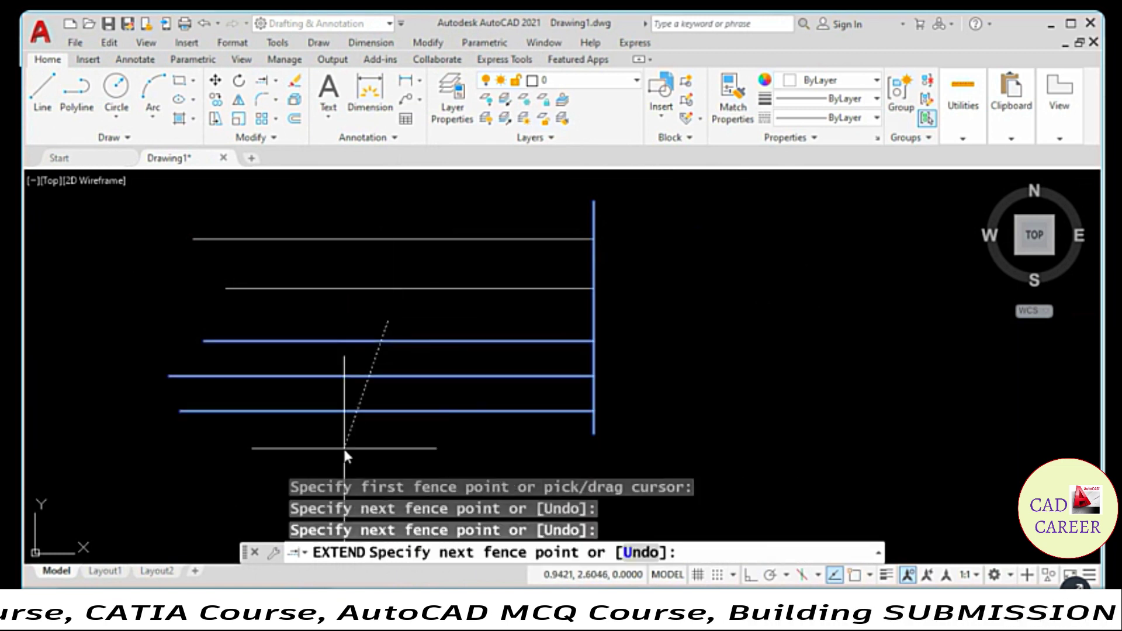
left_click(361, 447)
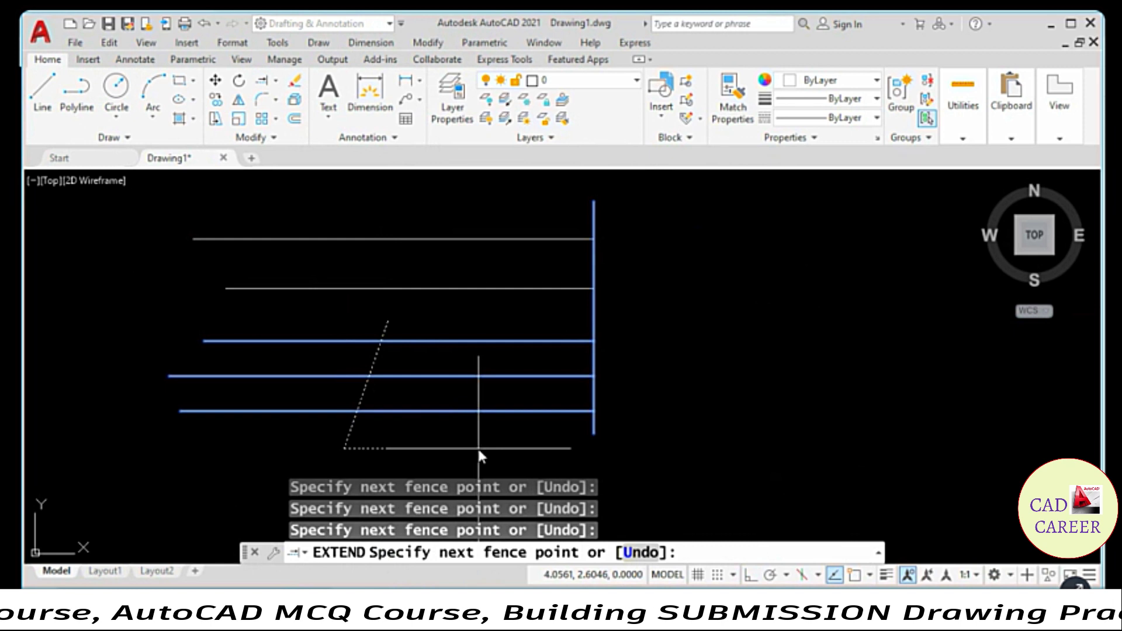
Cancel the Fence selection and undo all the extensions of the horizontal lines.
key("ctrl+z")
key("ctrl+z")
key("Escape")
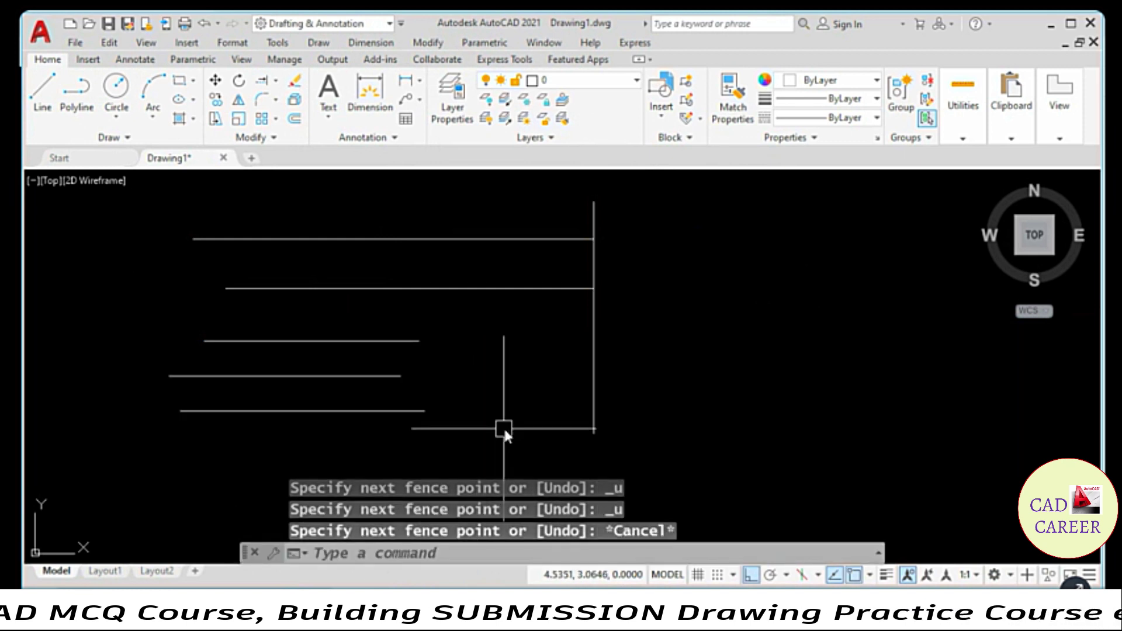
key("ctrl+z")
Try to extend the five horizontal lines to the vertical boundary line by drawing a fence across them.
left_click(428, 43)
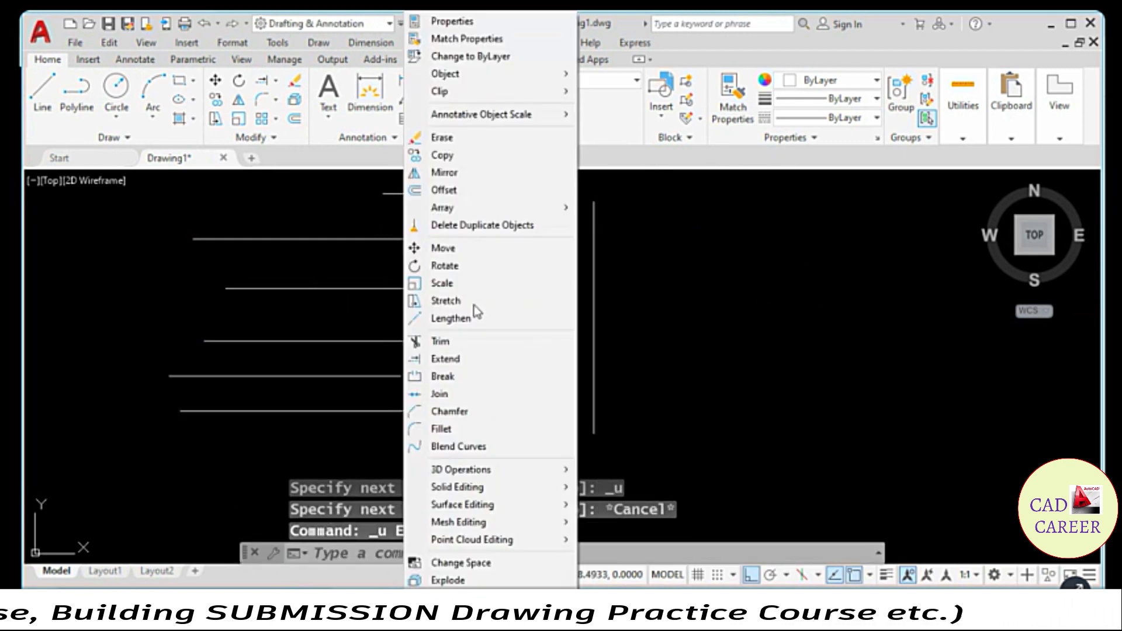
left_click(468, 360)
left_click(594, 372)
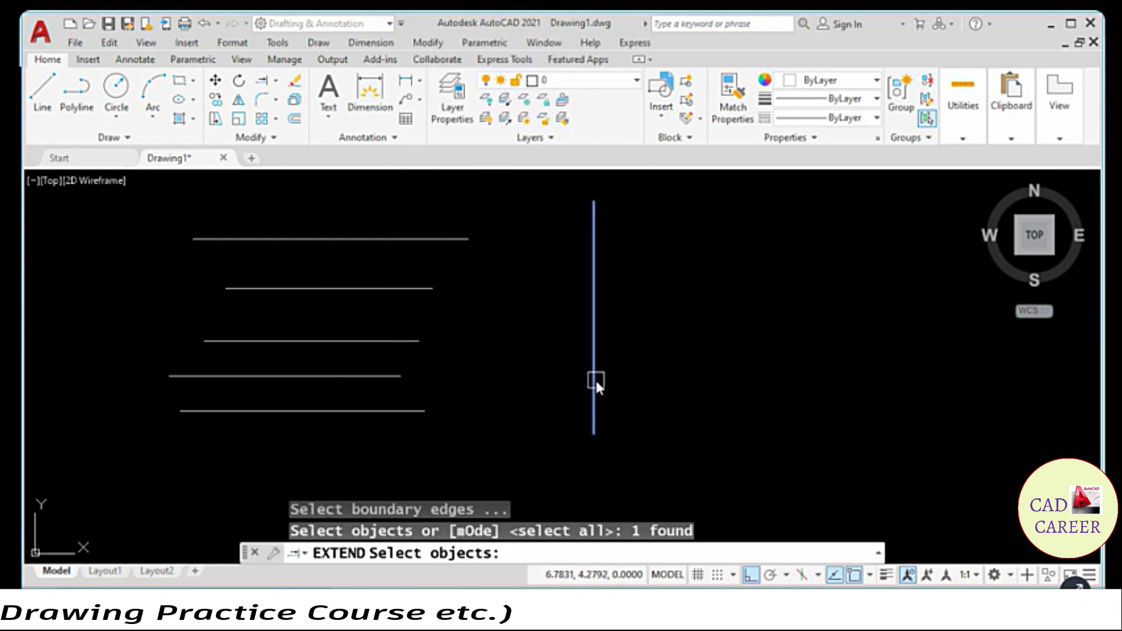
key("Return")
left_click(608, 462)
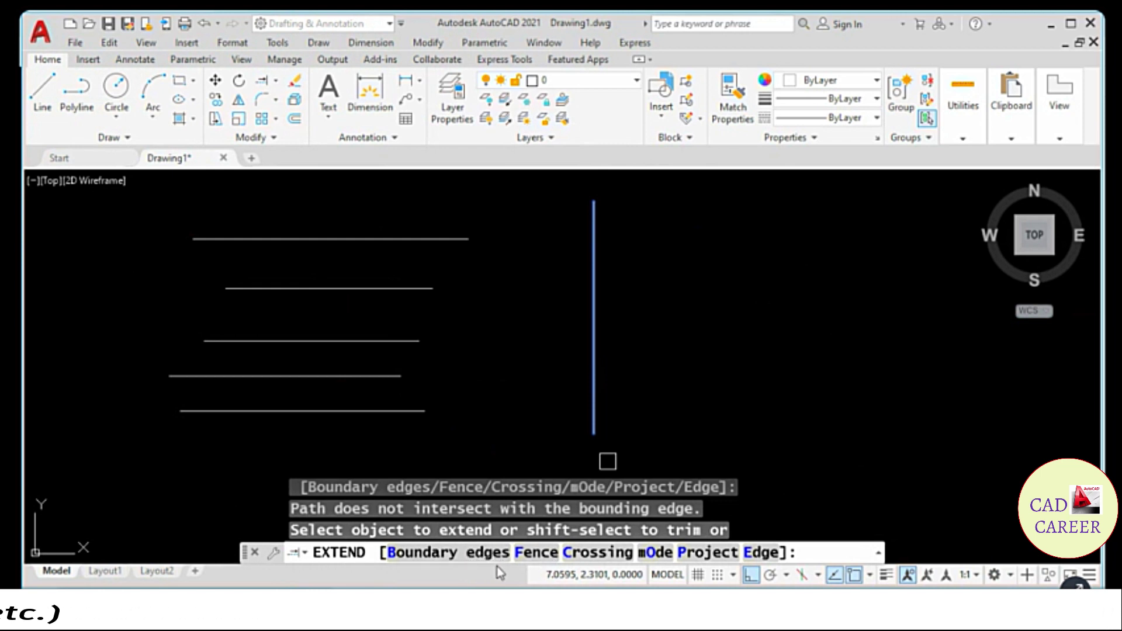
left_click(537, 562)
left_click(397, 201)
left_click(349, 430)
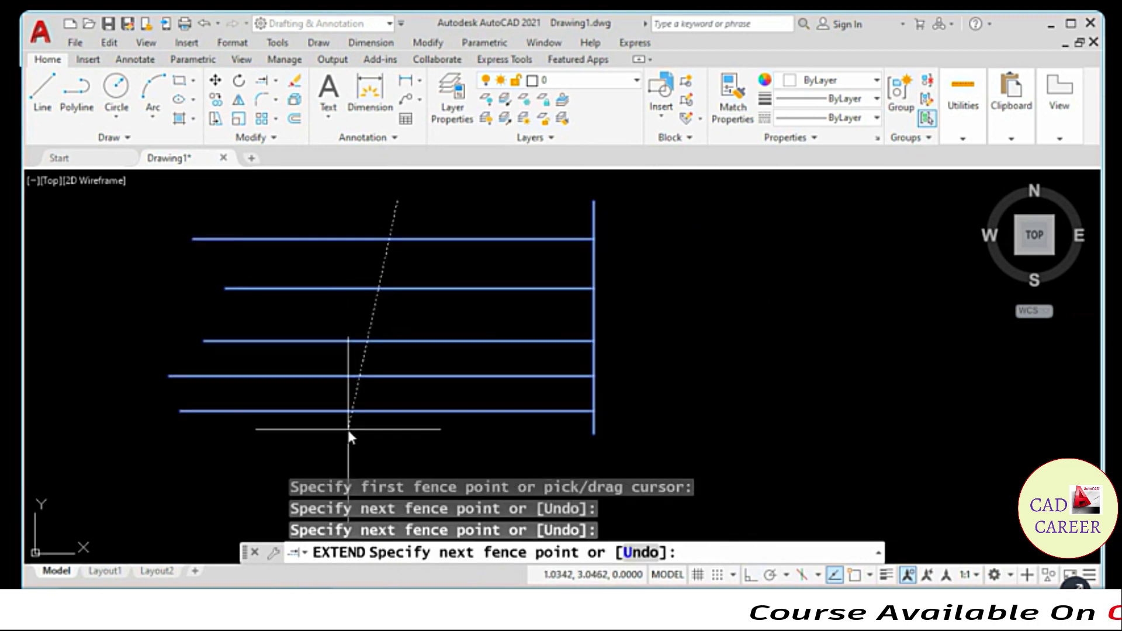
key("Escape")
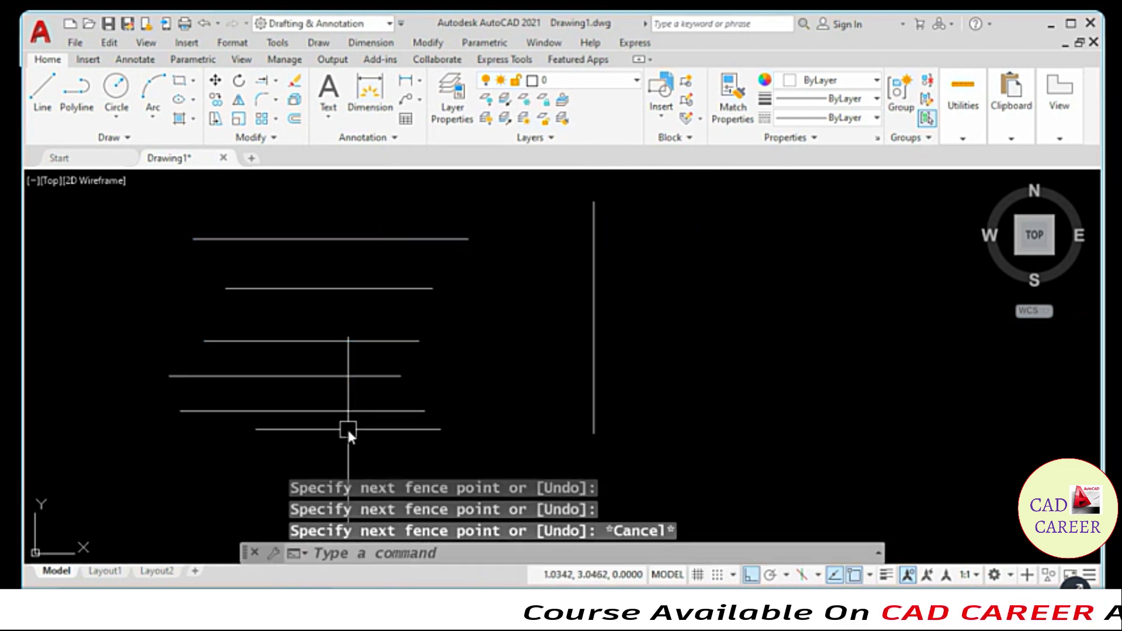
key("Return")
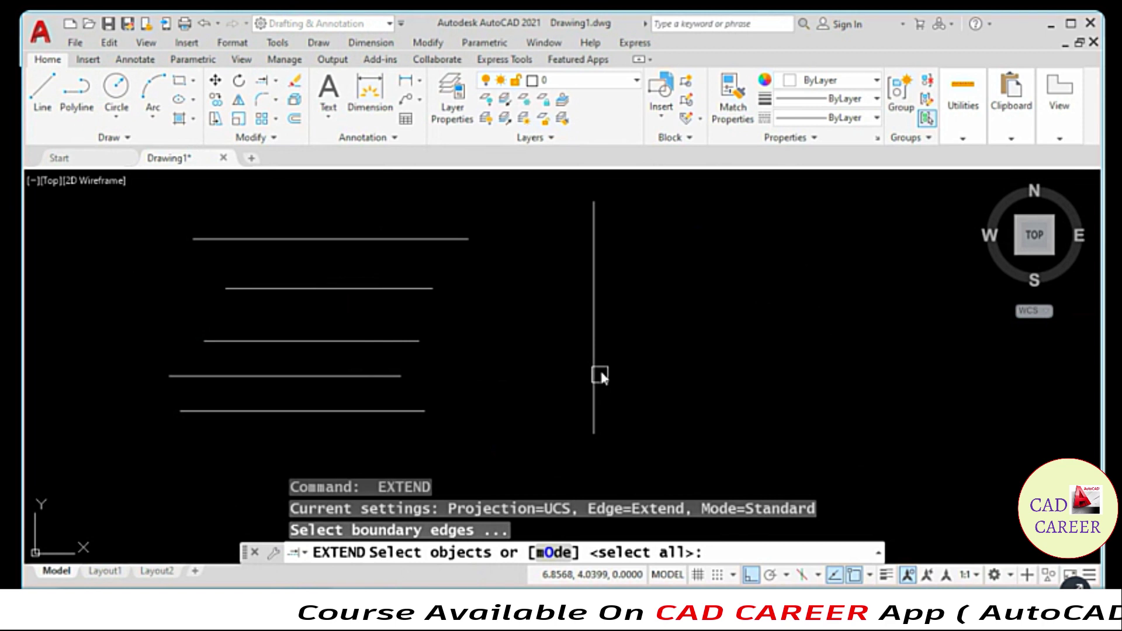
left_click(595, 363)
key("Return")
left_click(590, 434)
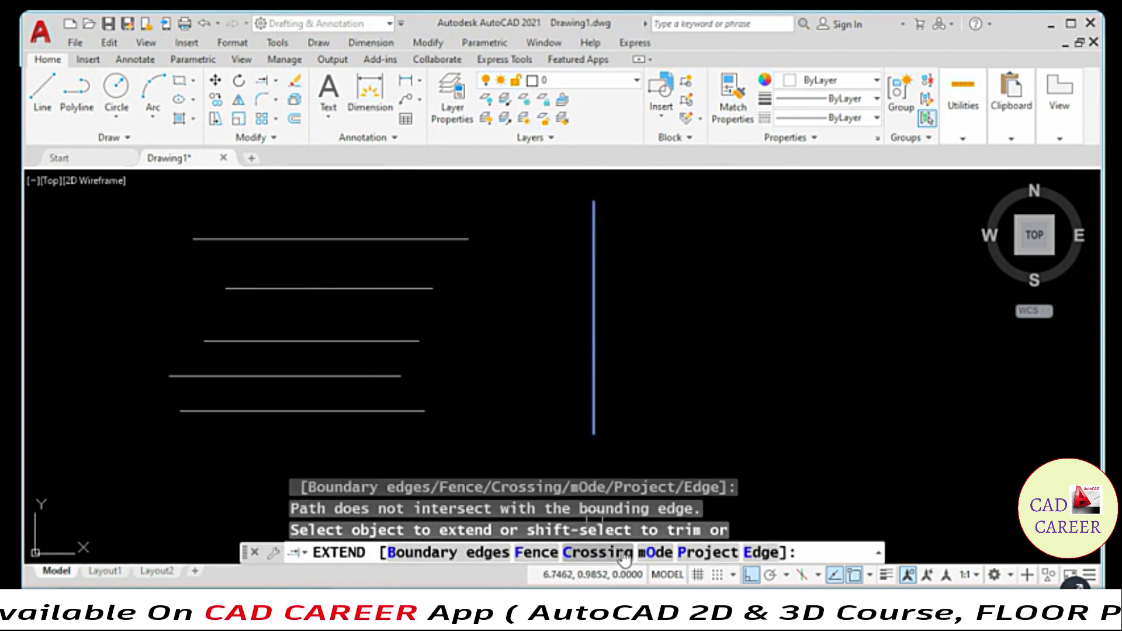
key("Escape")
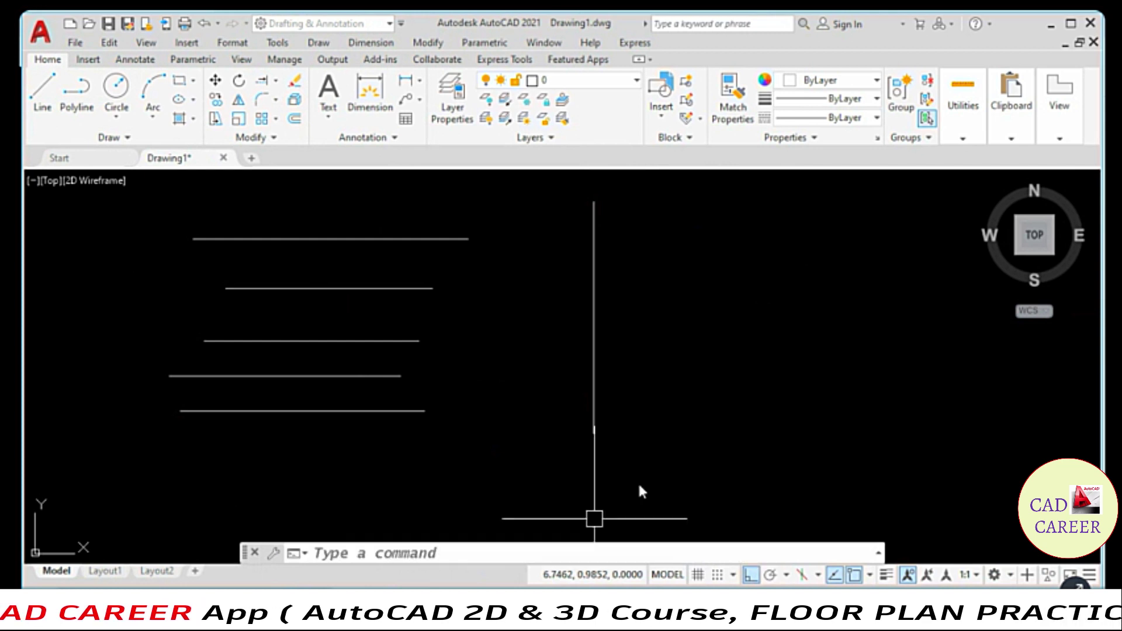
Draw a horizontal line above the vertical line's upper end and a shorter one below its lower end.
scroll(452, 394, "down", 2)
left_click(43, 93)
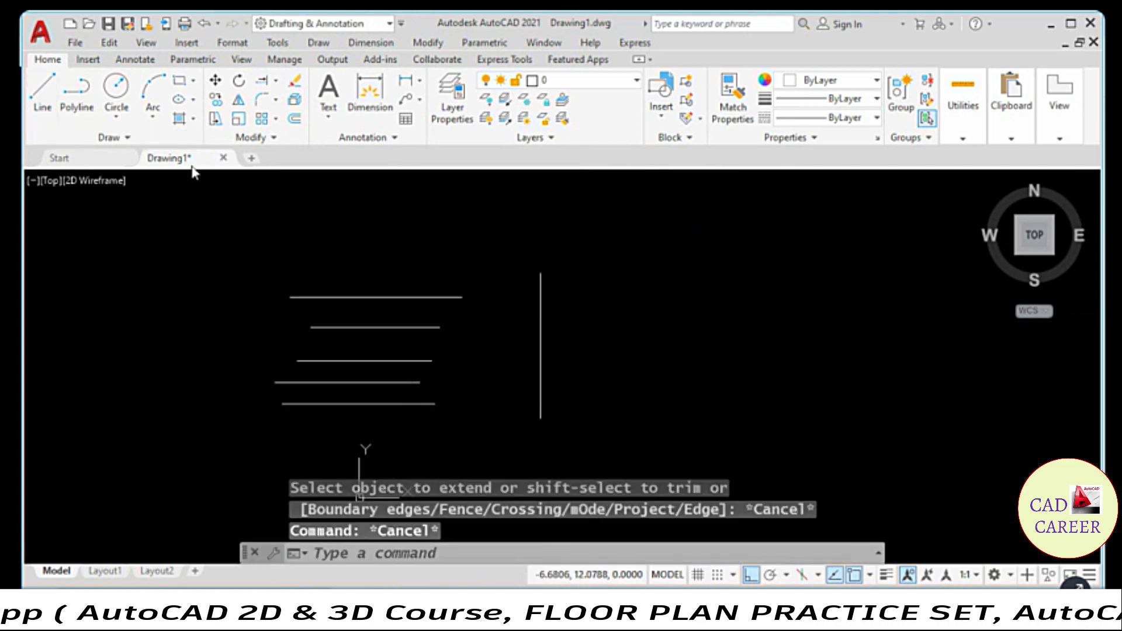
left_click(299, 220)
left_click(514, 220)
key("Escape")
key("Return")
left_click(427, 445)
left_click(517, 445)
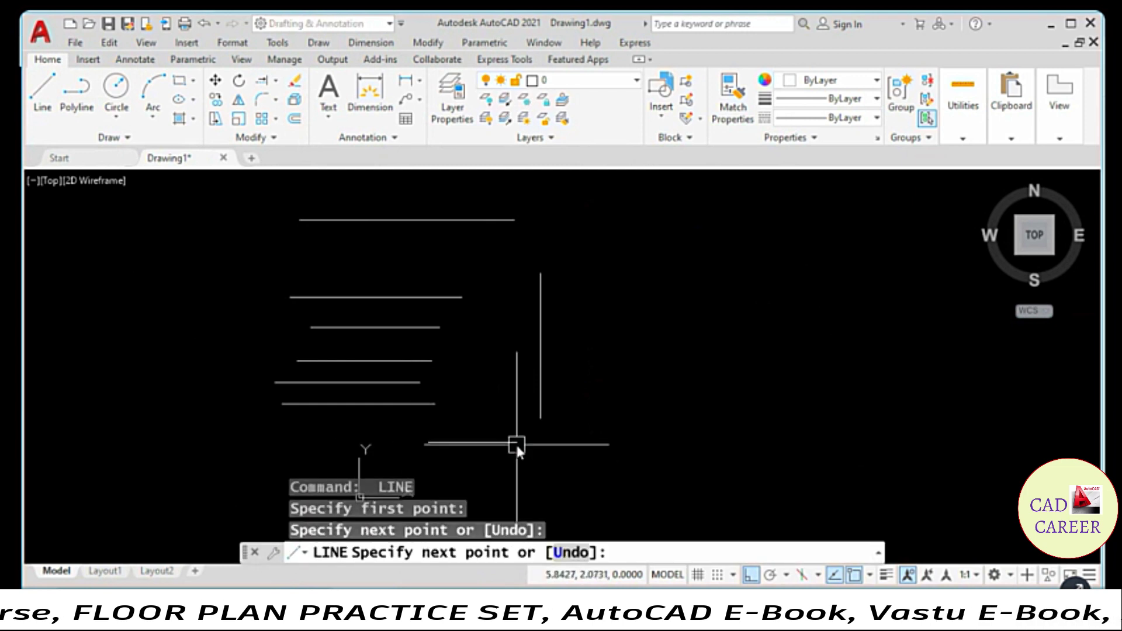
key("Escape")
Start Extend with the vertical line as the boundary edge and set its Edge option to No extend.
scroll(539, 437, "up", 3)
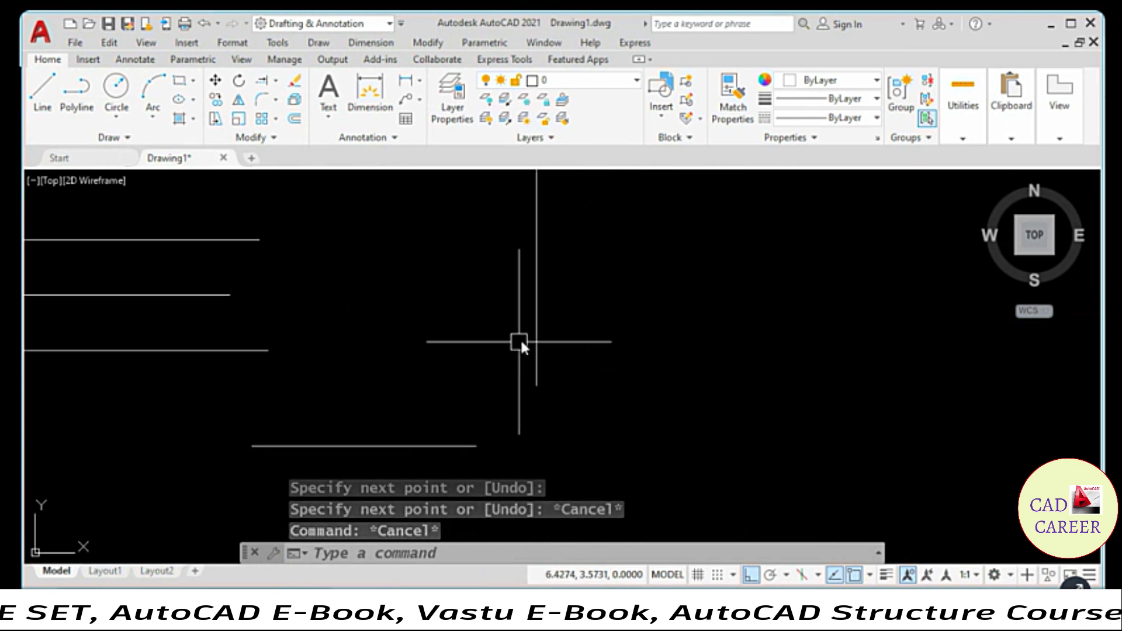
scroll(534, 434, "down", 4)
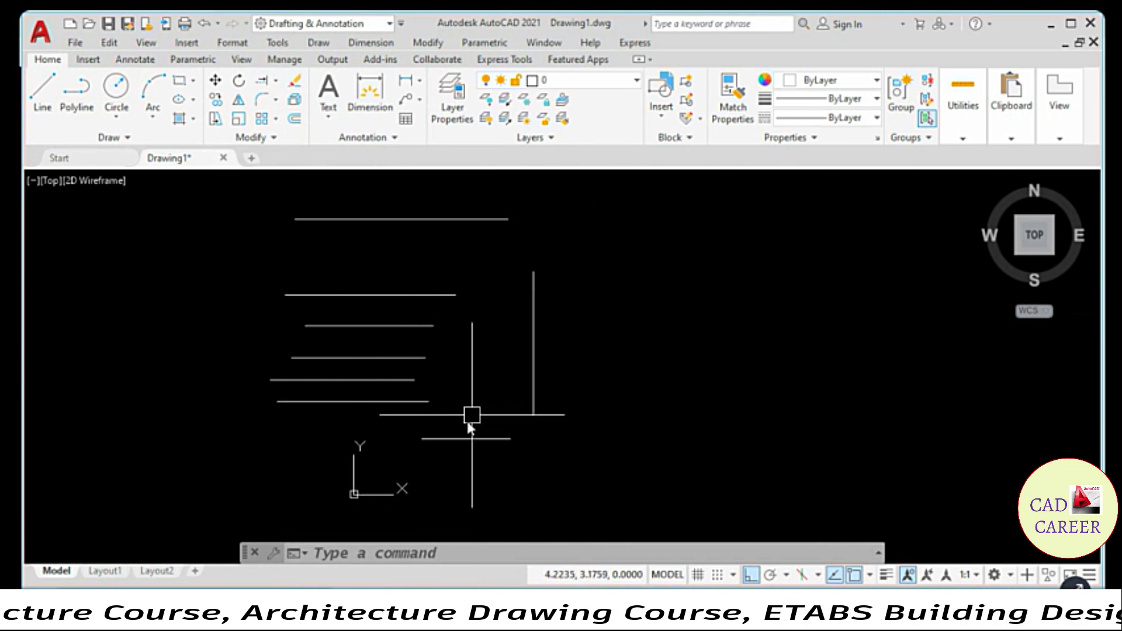
mouse_move(536, 304)
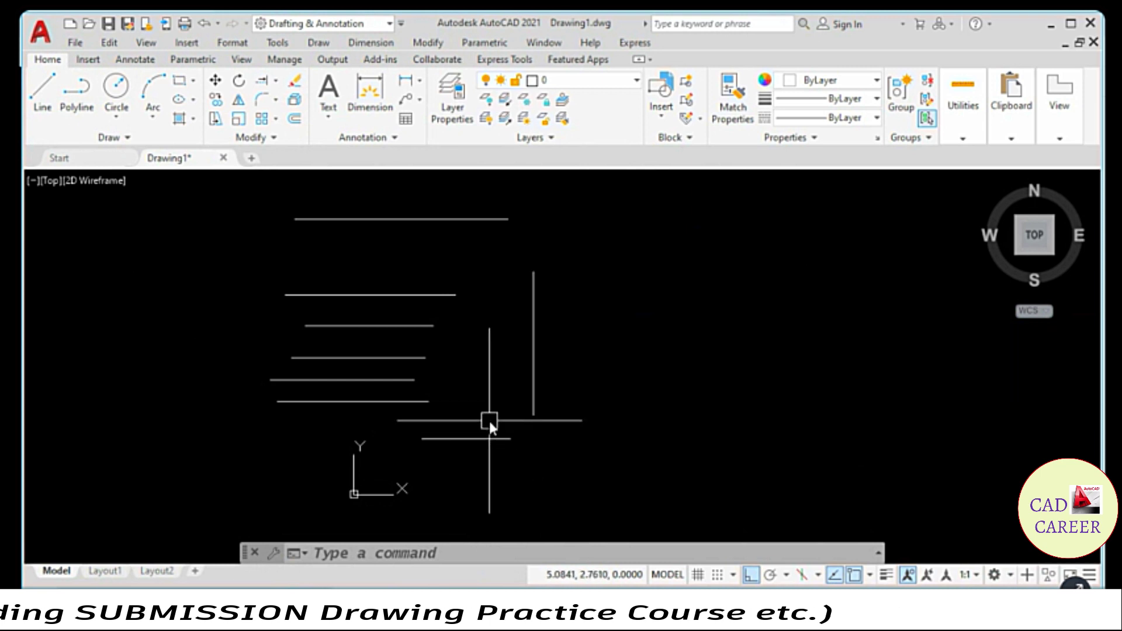
left_click(429, 42)
left_click(447, 359)
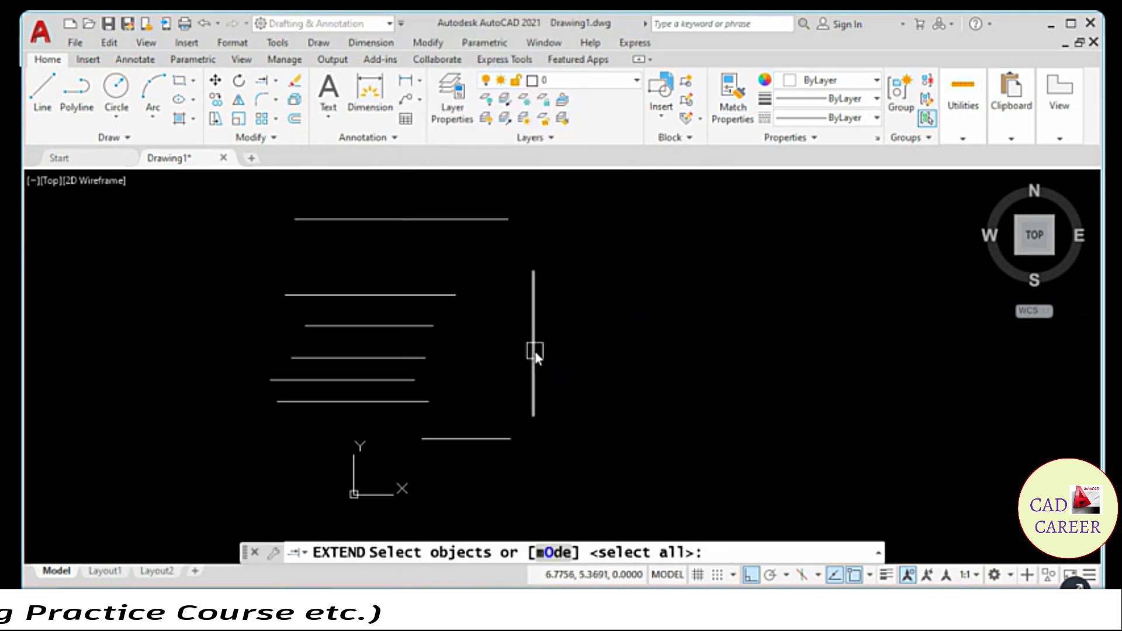
left_click(535, 351)
key("Return")
left_click(534, 350)
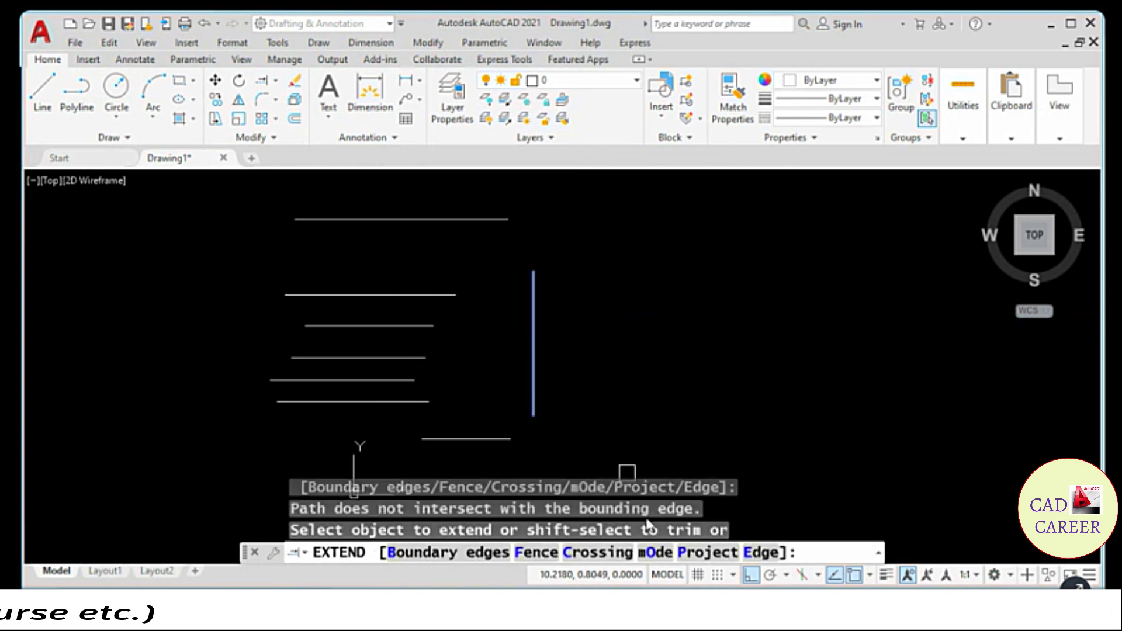
type("E")
key("Return")
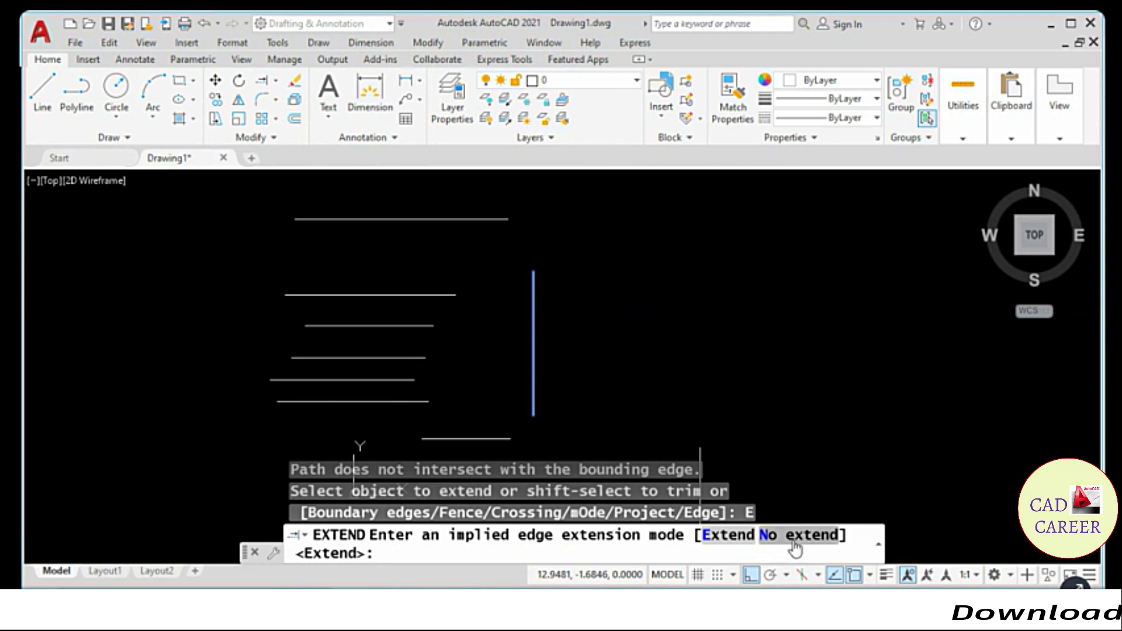
left_click(769, 538)
Extend the five middle horizontal lines to the vertical line, and try the outer top and bottom lines as well.
left_click(459, 214)
left_click(437, 330)
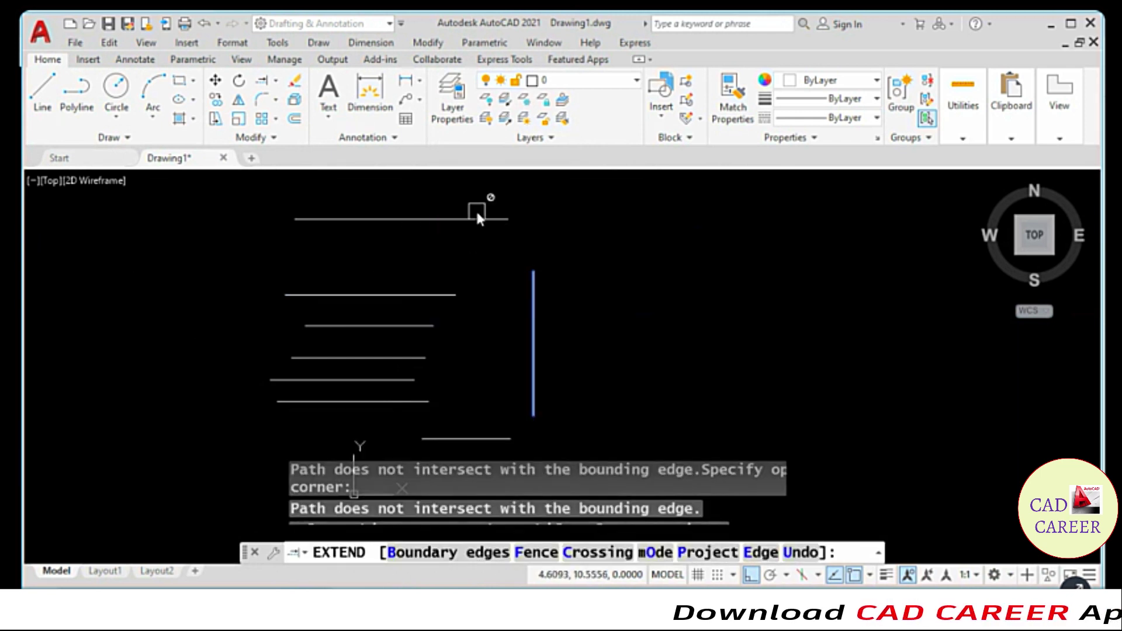
left_click(402, 402)
left_click(398, 380)
left_click(401, 358)
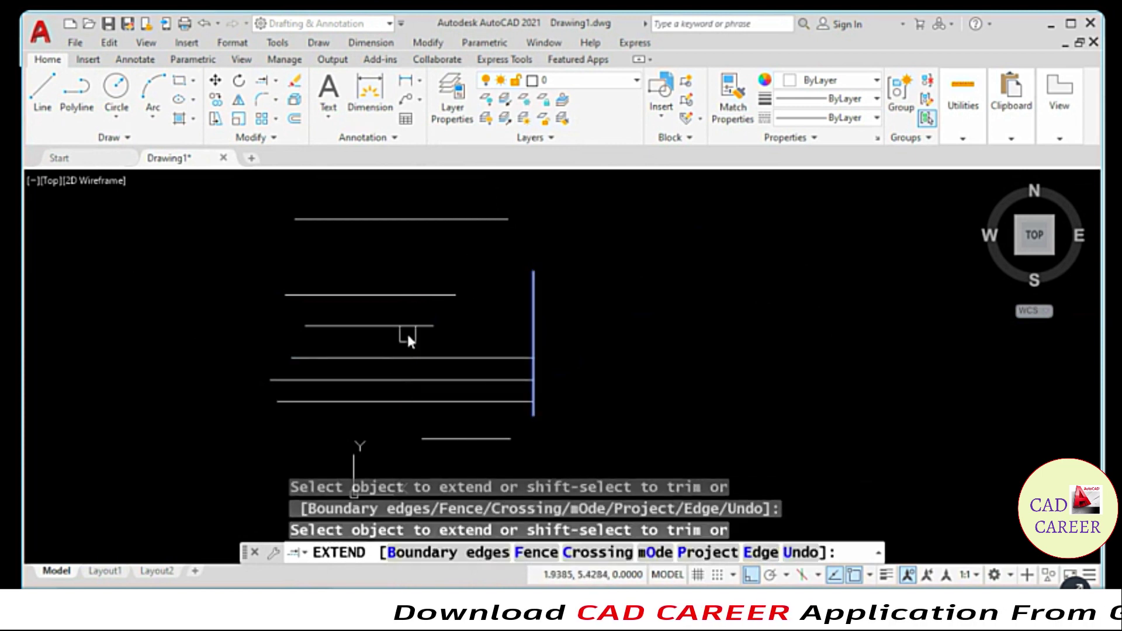
left_click(410, 326)
left_click(417, 295)
left_click(466, 439)
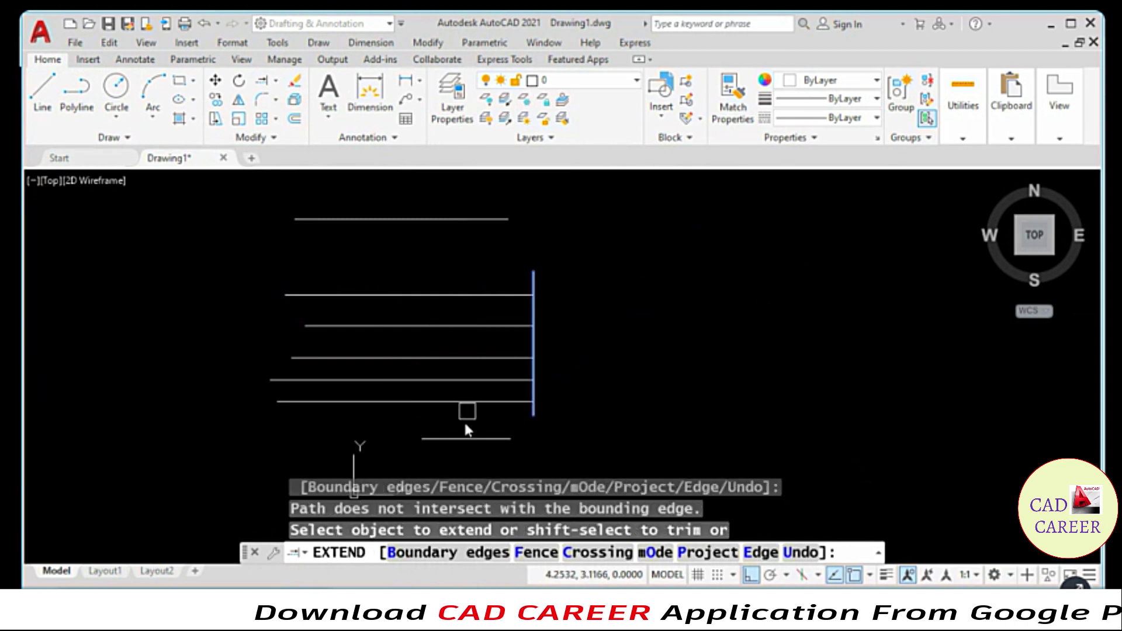
Set the Edge option to Extend and extend the outer top and bottom lines to the vertical line's implied edge.
left_click(754, 553)
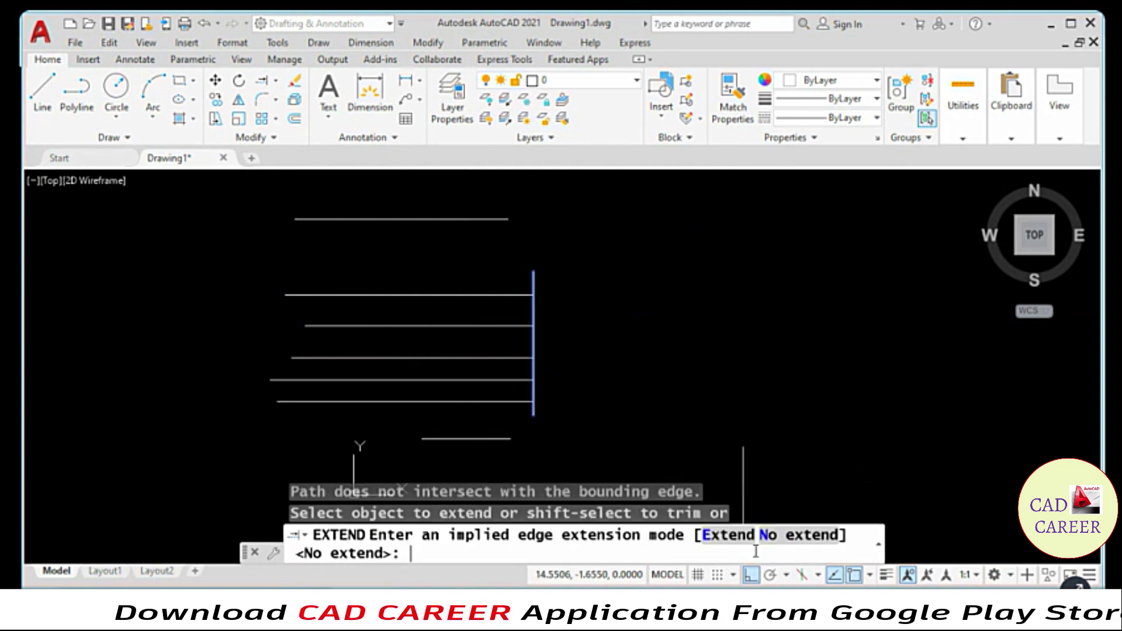
left_click(738, 534)
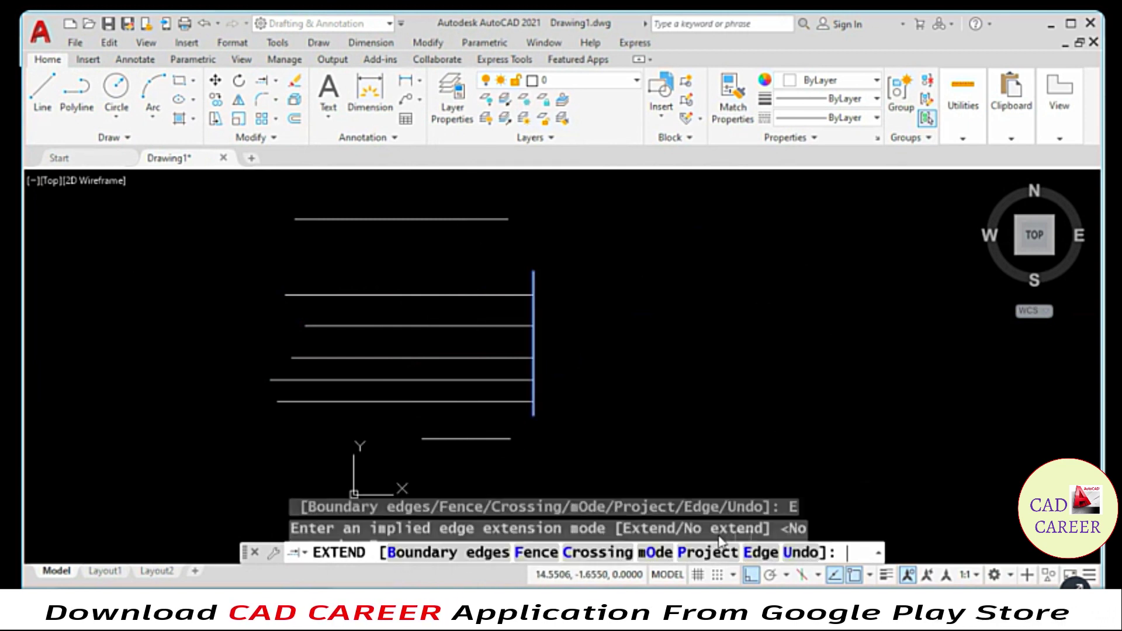
left_click(495, 440)
left_click(486, 221)
left_click(492, 219)
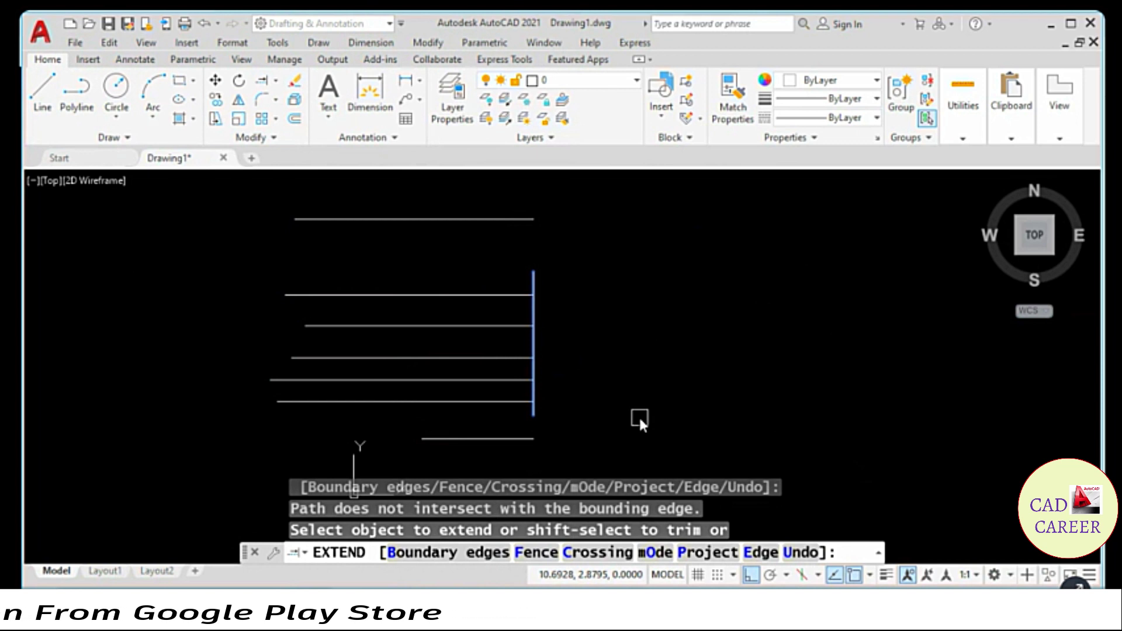
Leave the Extend command and undo all its extensions of the horizontal lines.
key("Escape")
key("Escape")
key("ctrl+z")
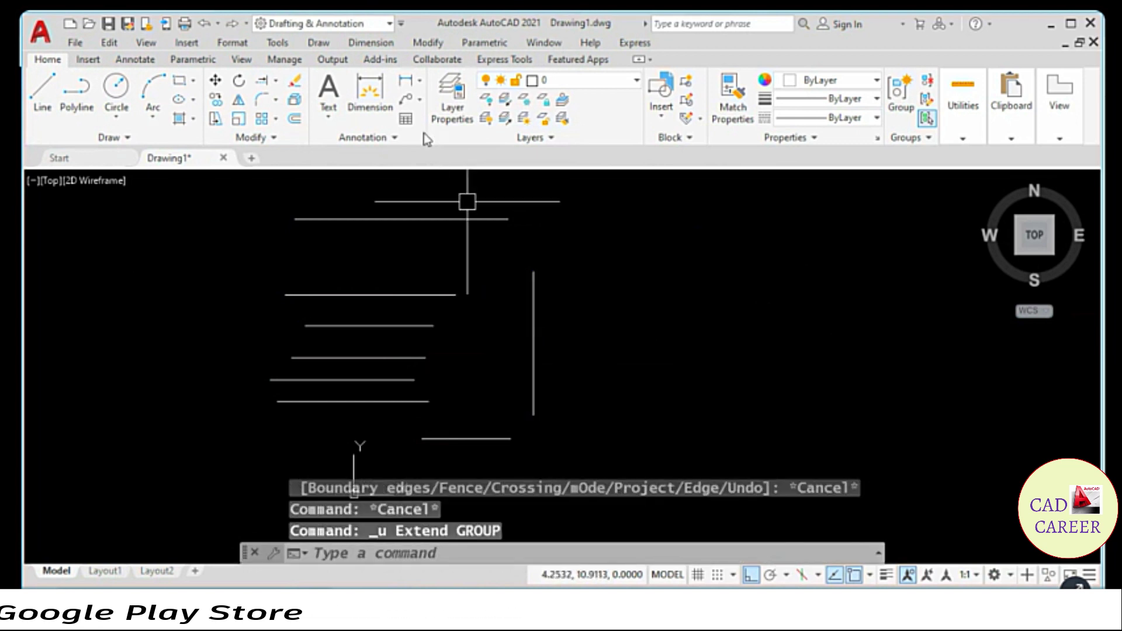
Switch the Extend mode to Quick, try the outer top line, and extend the five middle horizontal lines to the vertical line.
left_click(427, 42)
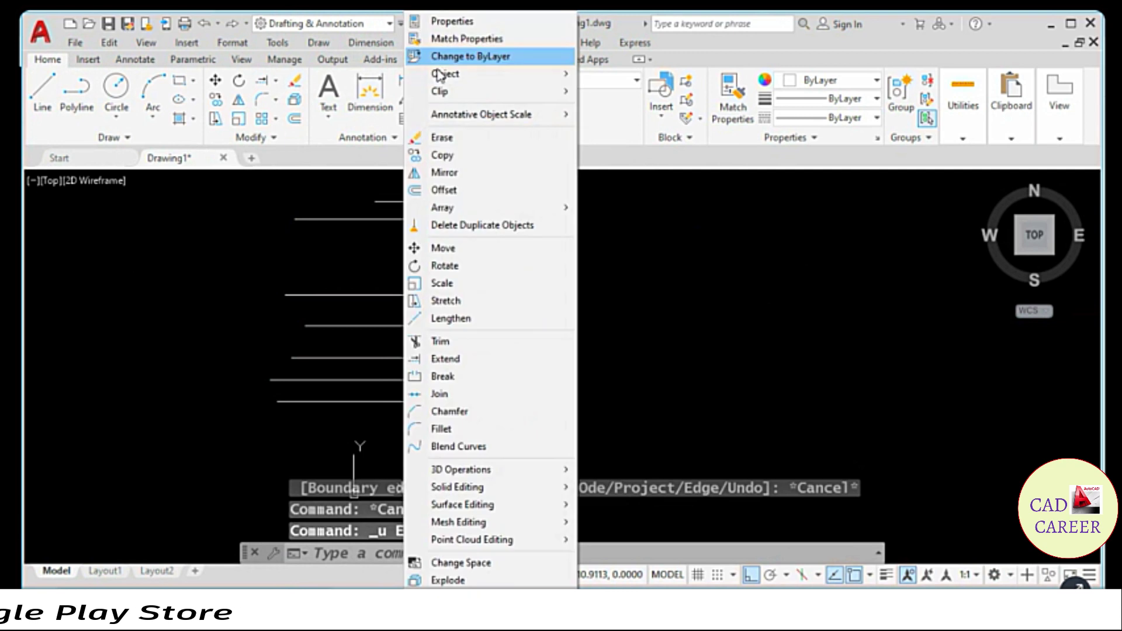
left_click(465, 358)
left_click(552, 553)
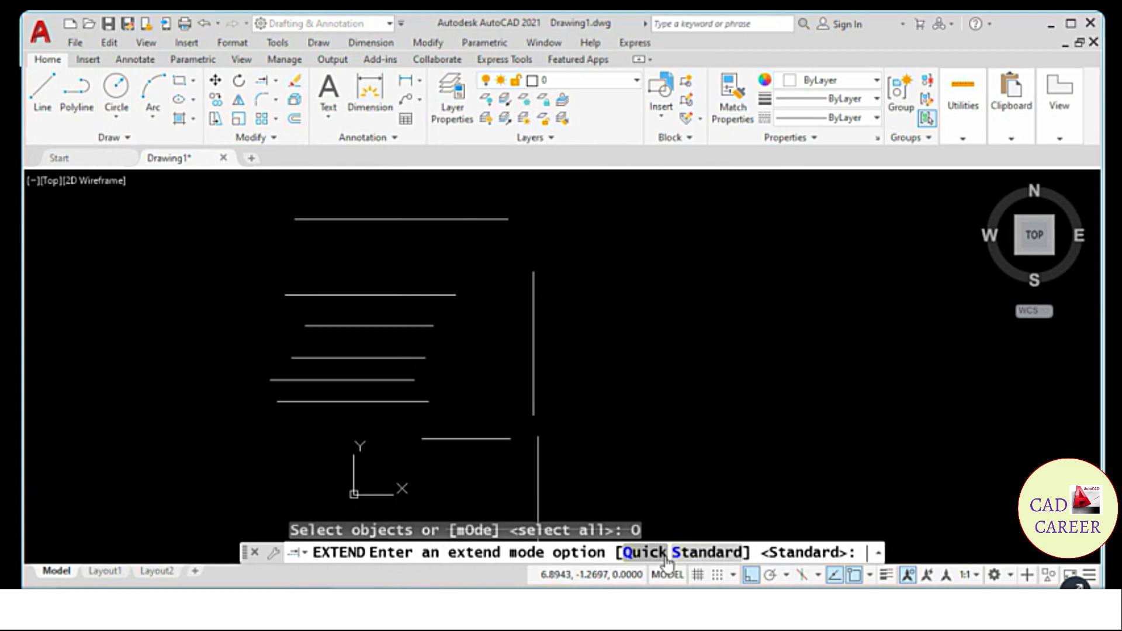
left_click(643, 553)
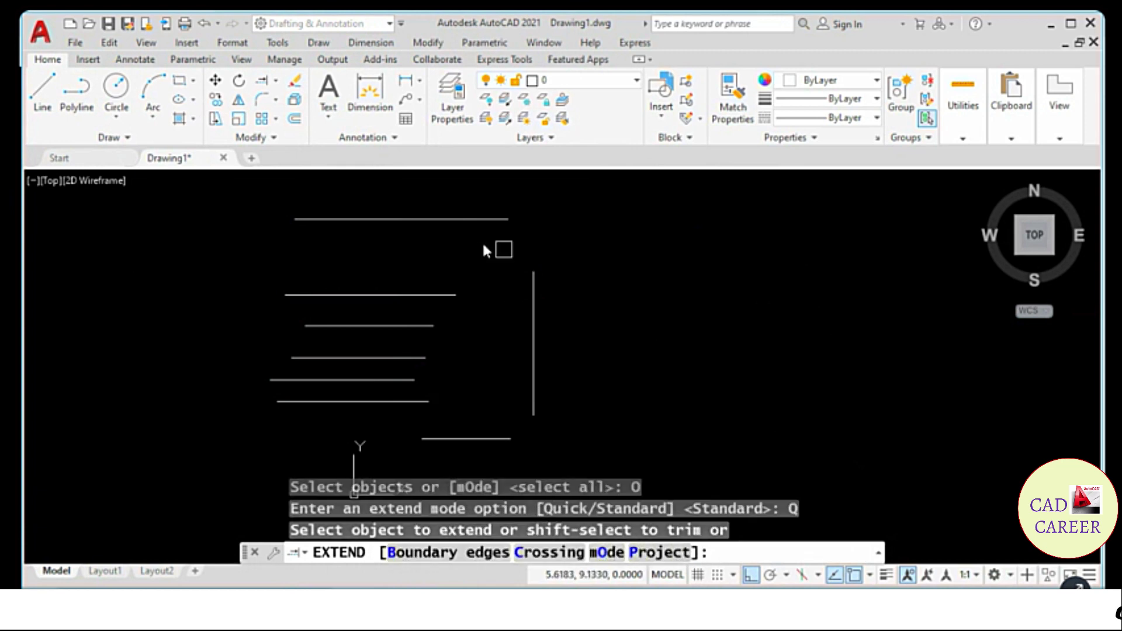
left_click(471, 219)
left_click(451, 295)
left_click(423, 323)
left_click(406, 357)
left_click(405, 380)
left_click(412, 401)
key("Escape")
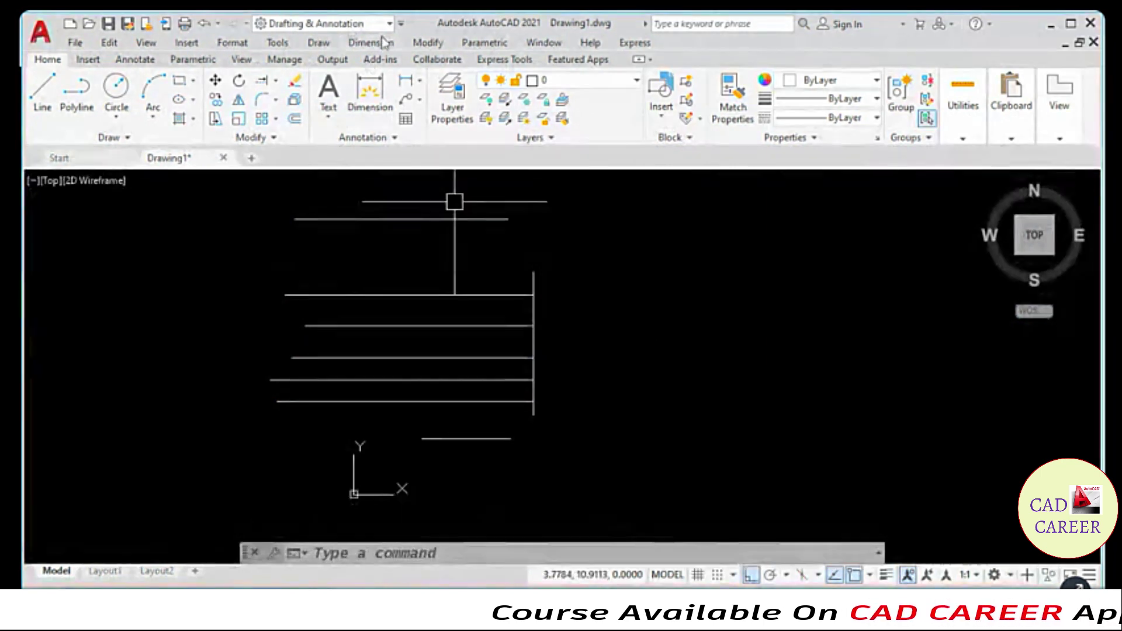
Switch the Extend mode back to Standard, try extending the short bottom line, and leave the command.
left_click(436, 47)
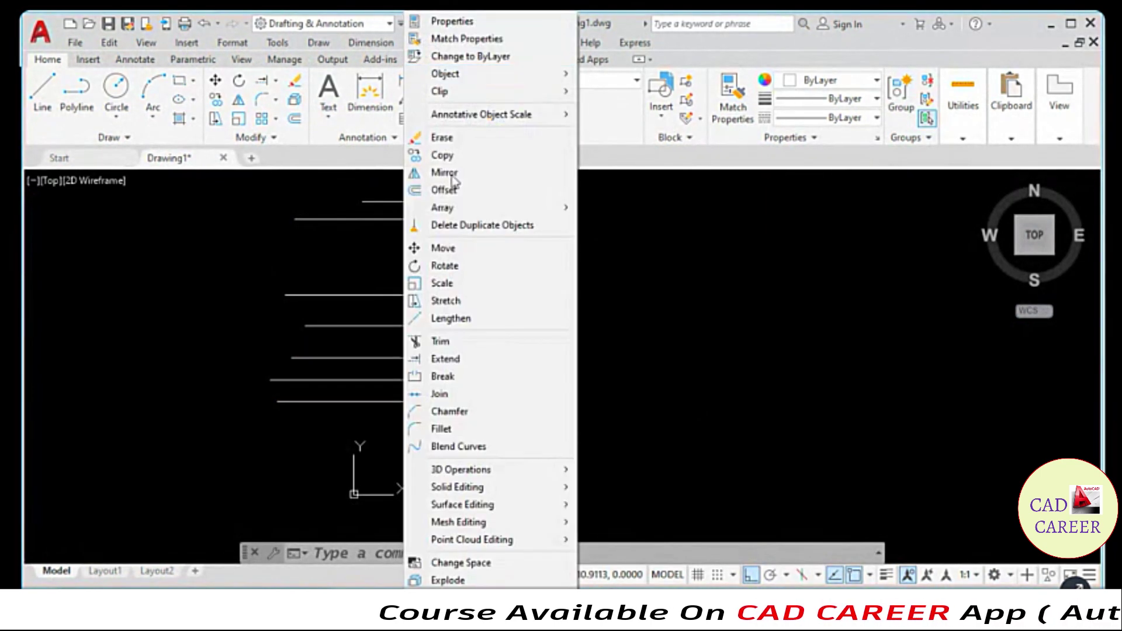
left_click(459, 362)
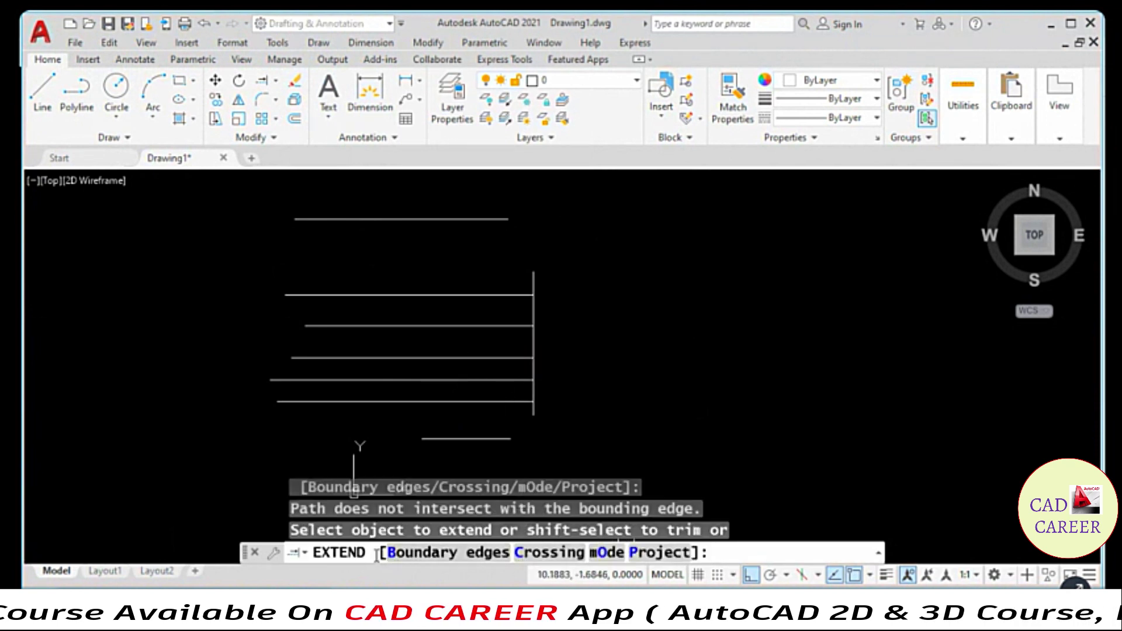
left_click(606, 553)
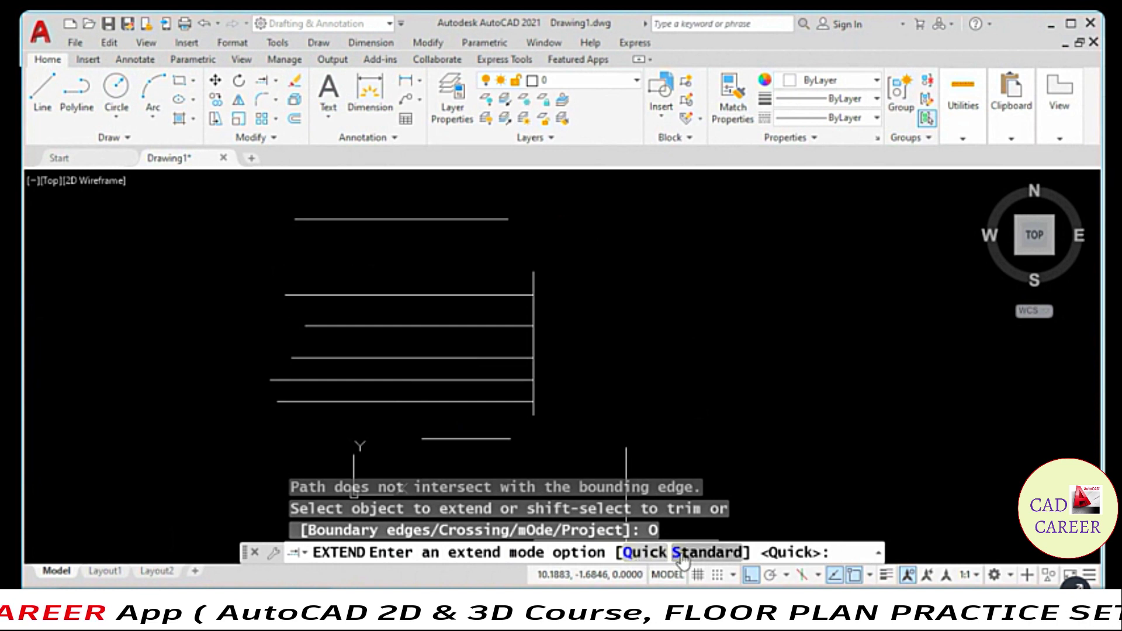
left_click(706, 553)
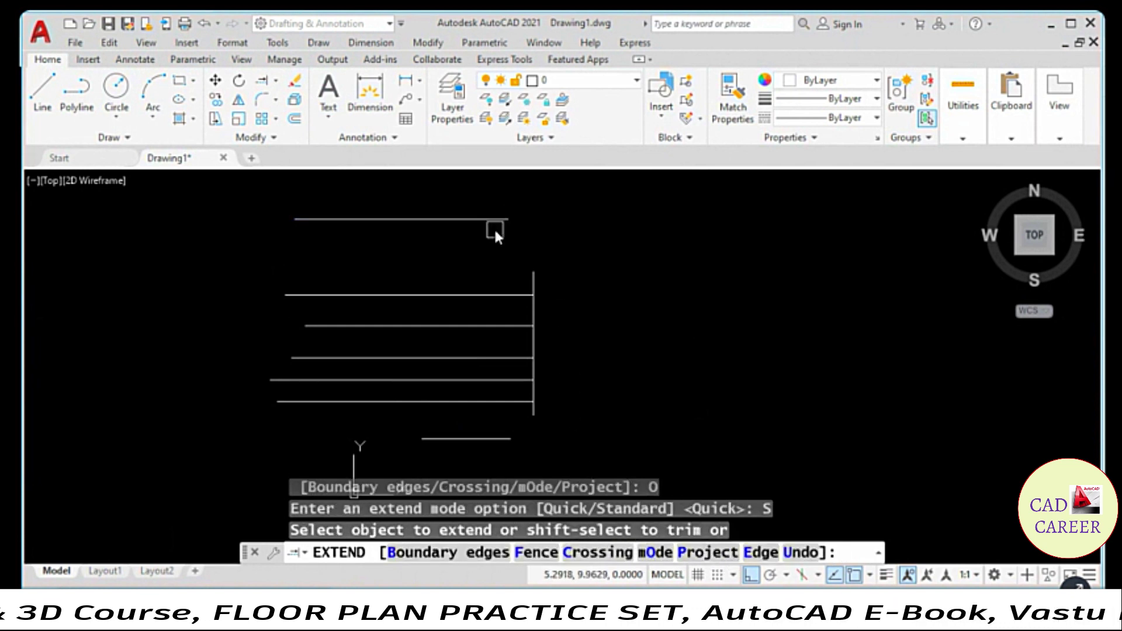
left_click(495, 446)
left_click(520, 395)
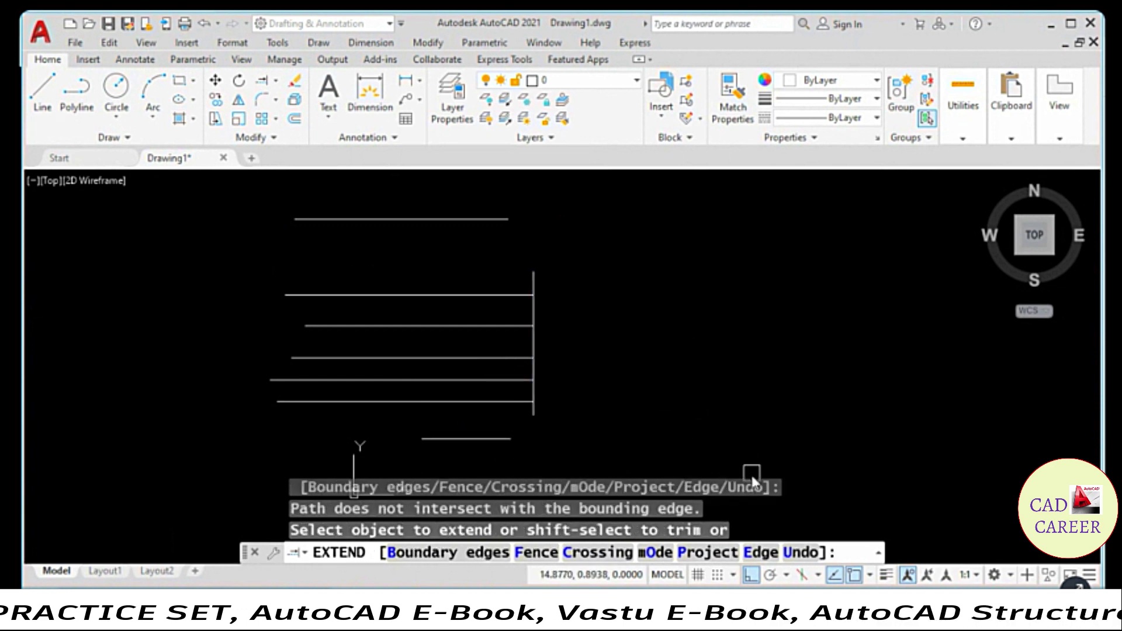
left_click(650, 552)
left_click(695, 558)
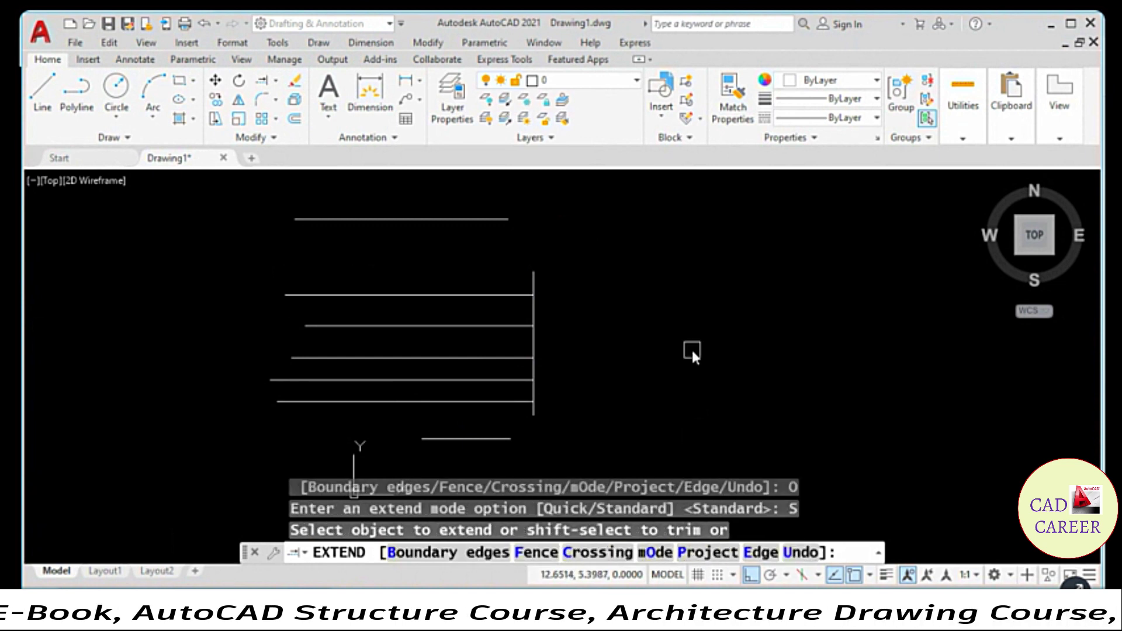
key("Escape")
key("Escape")
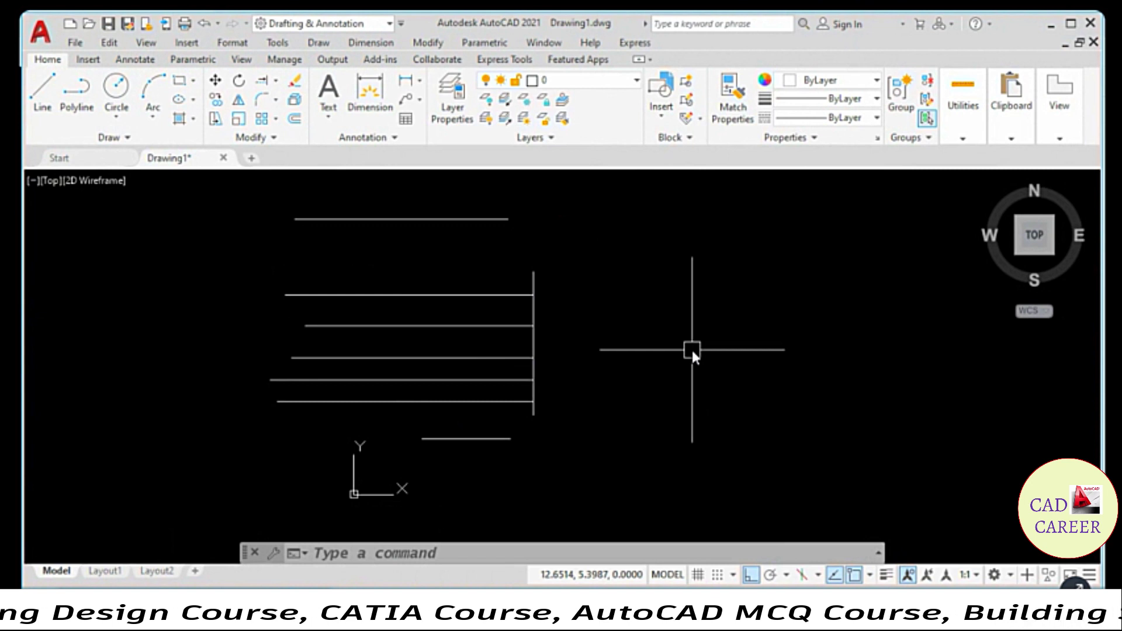
Start Extend with the vertical line as boundary edge, set Edge to No extend, and try extending the outer top and bottom lines.
left_click(427, 43)
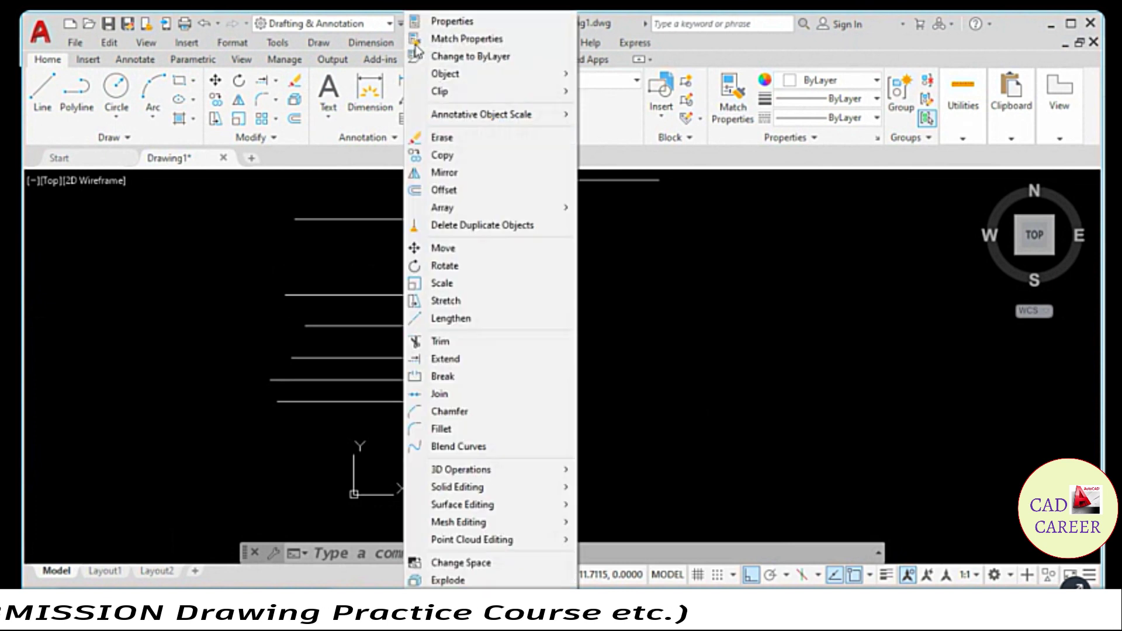
left_click(469, 358)
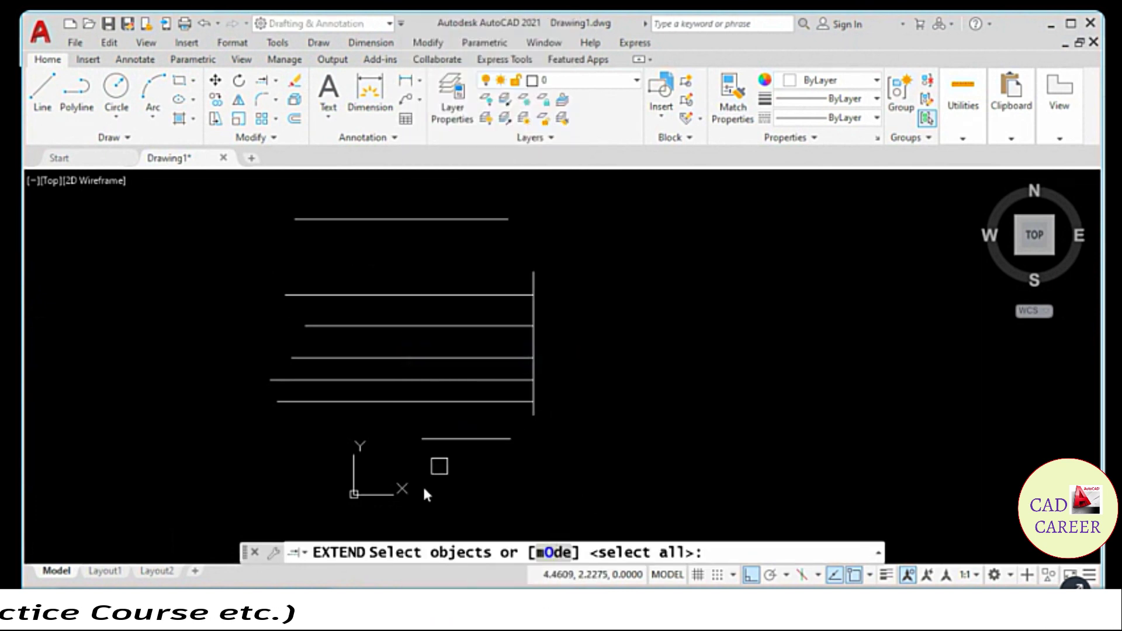
left_click(534, 372)
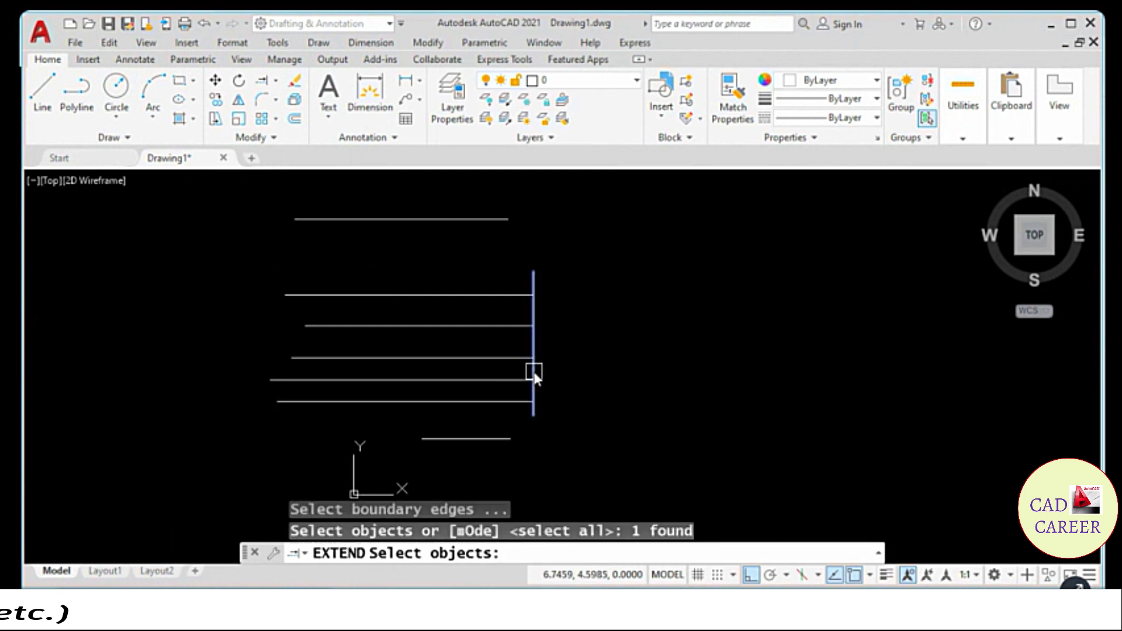
key("Return")
left_click(534, 372)
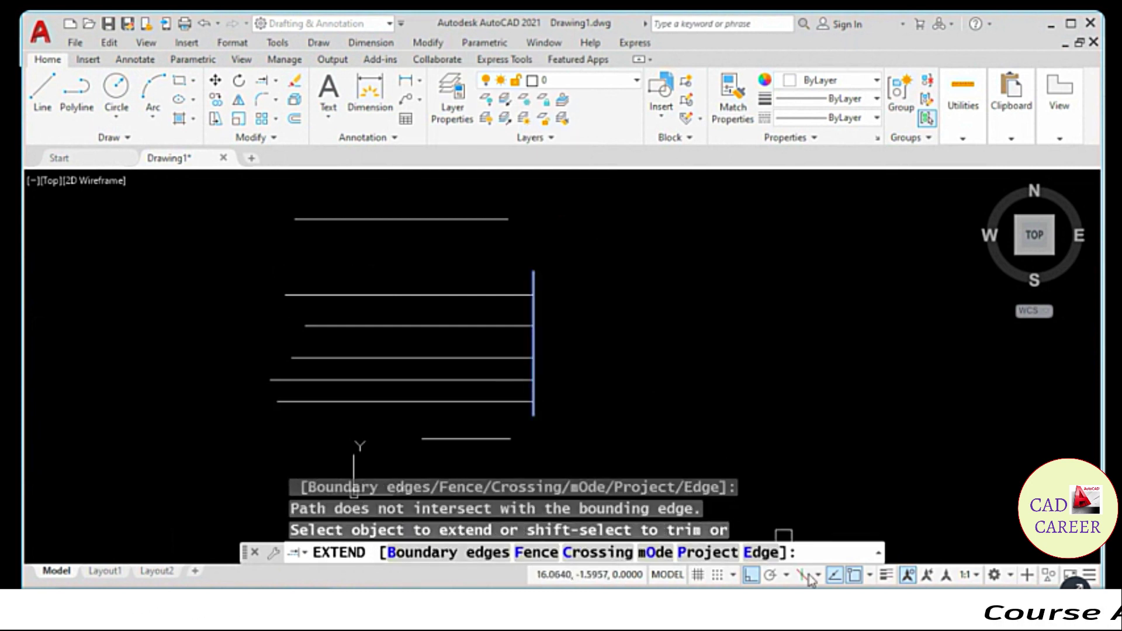
left_click(761, 552)
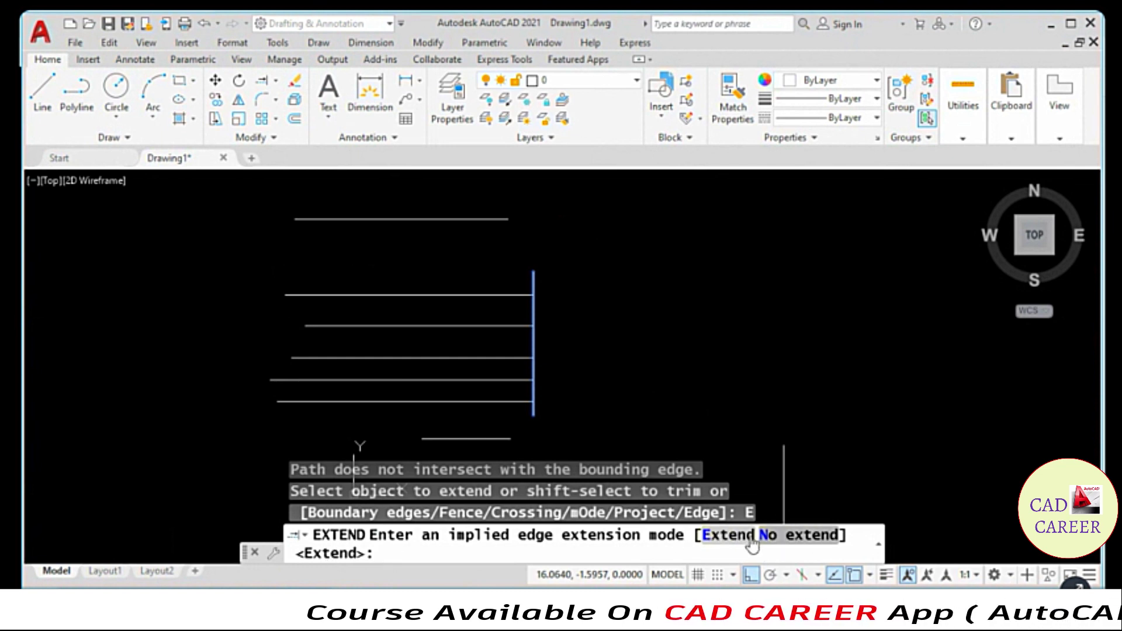
left_click(791, 543)
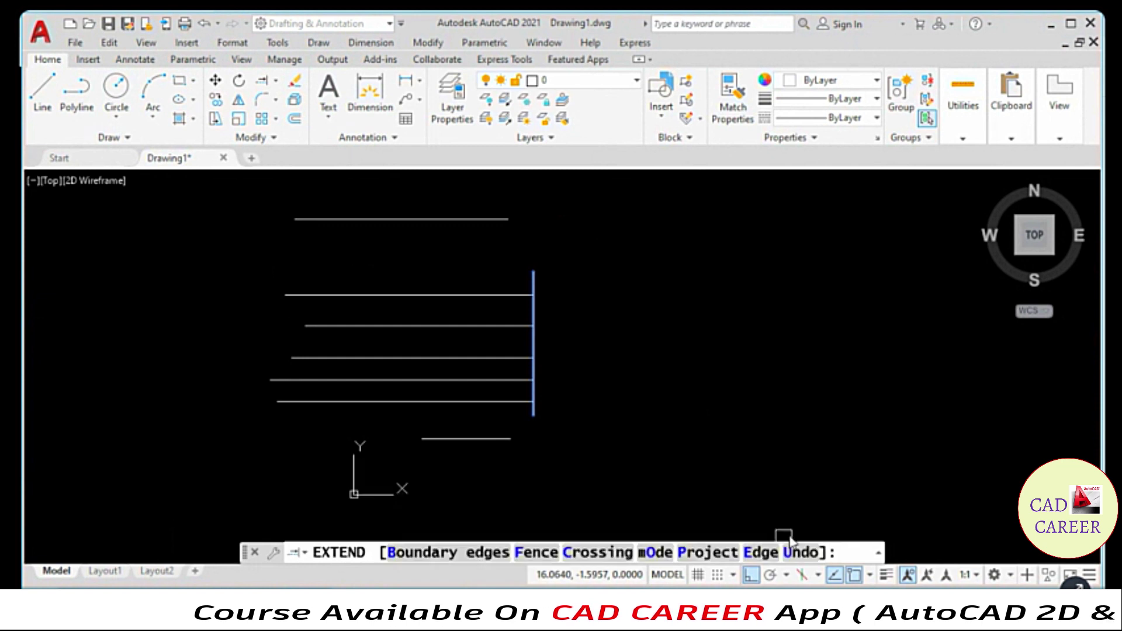
left_click(484, 220)
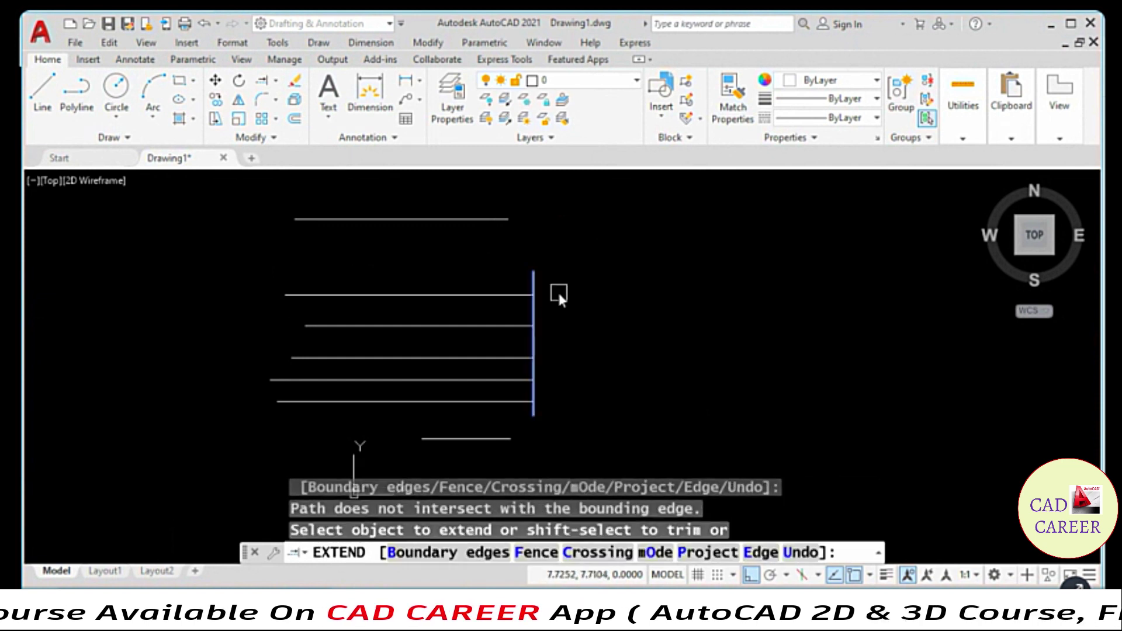
left_click(490, 442)
left_click(481, 219)
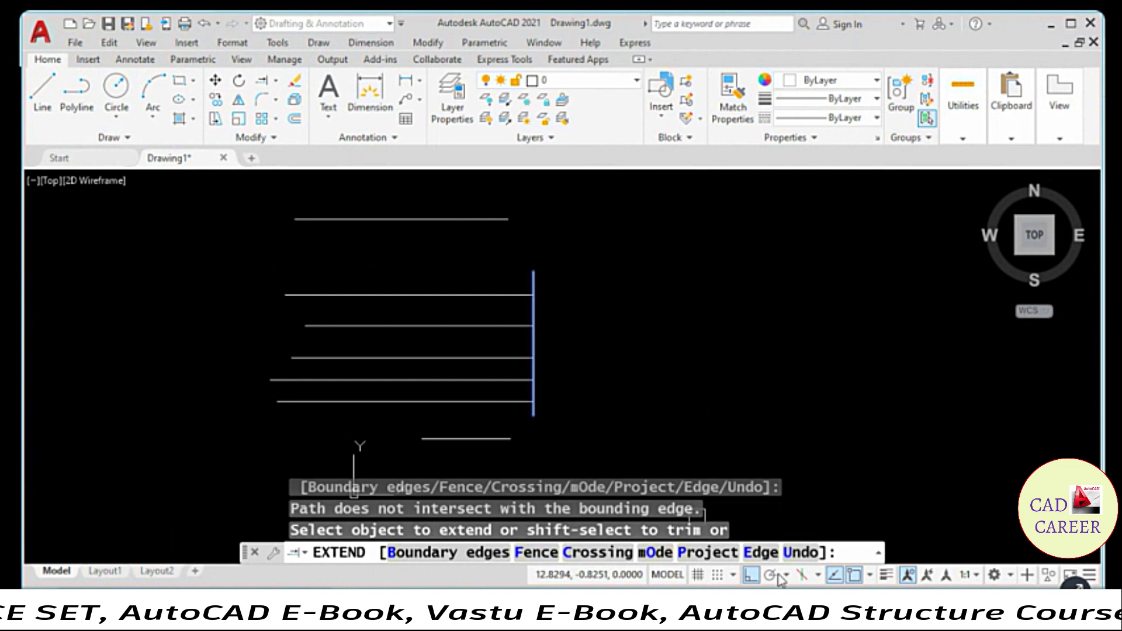
Set the Edge option to Extend, extend the outer top and bottom lines to the vertical line's implied edge, and leave the command.
left_click(762, 552)
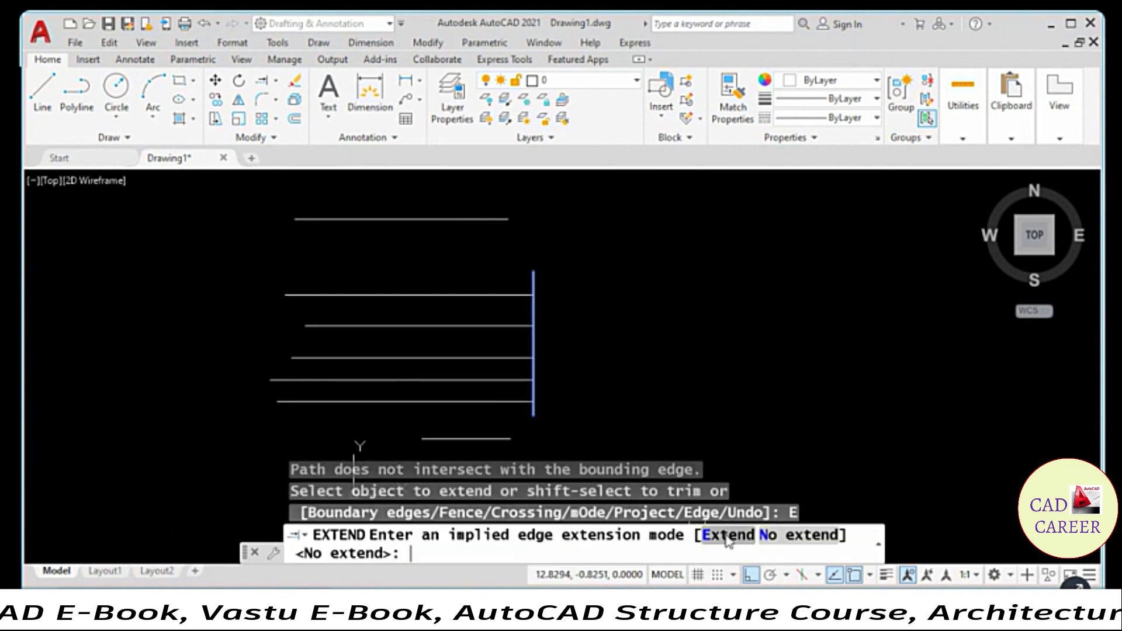
left_click(726, 536)
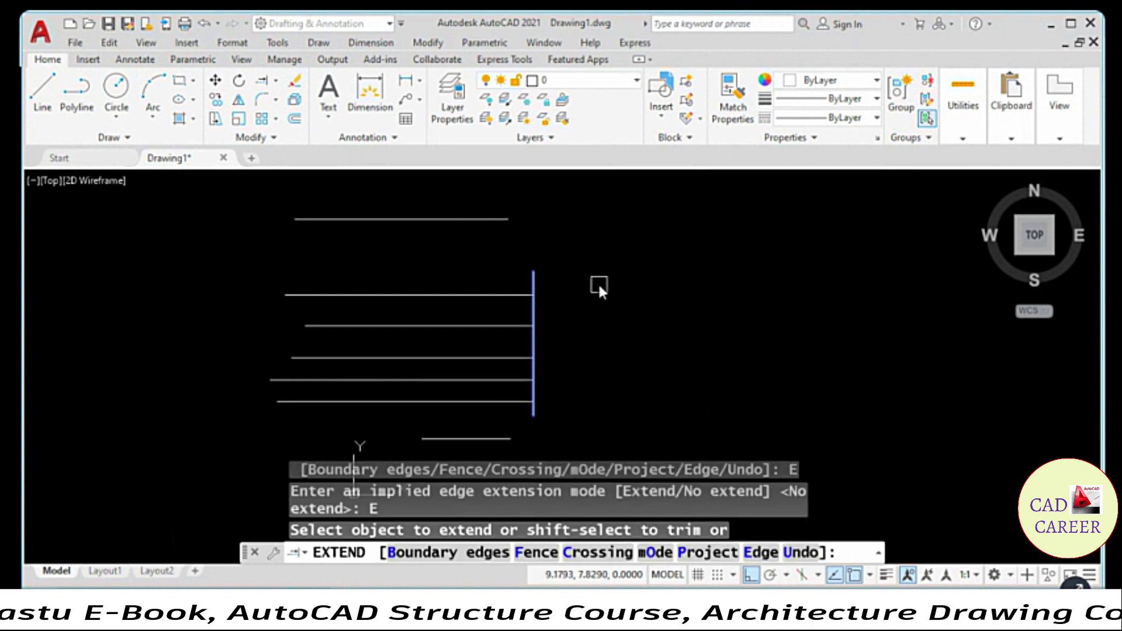
left_click(539, 278)
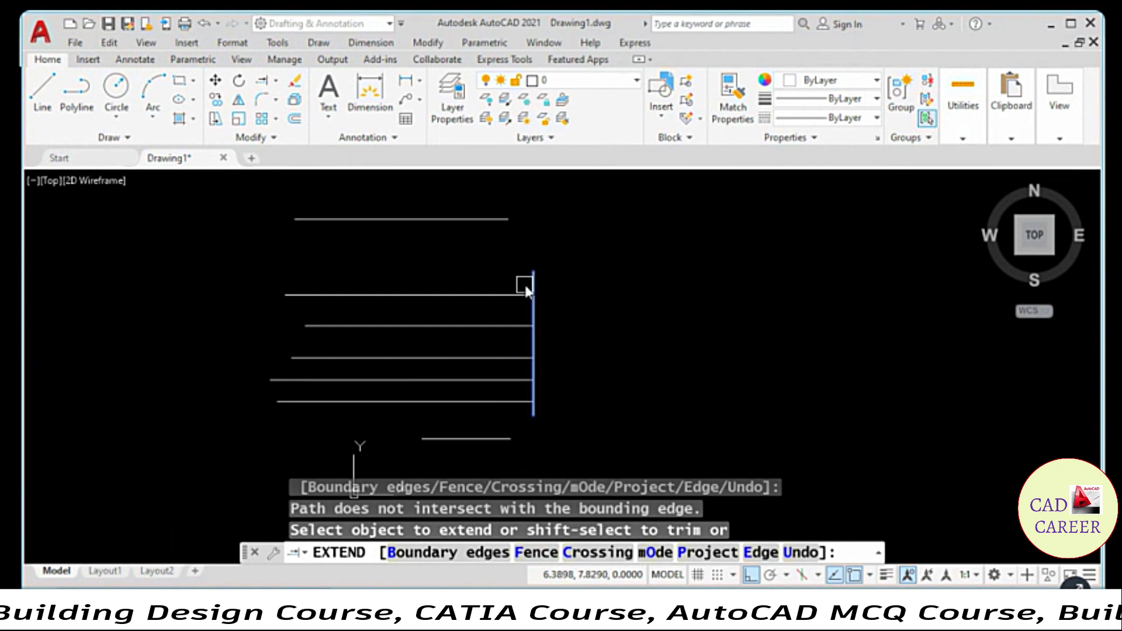
left_click(485, 220)
left_click(489, 439)
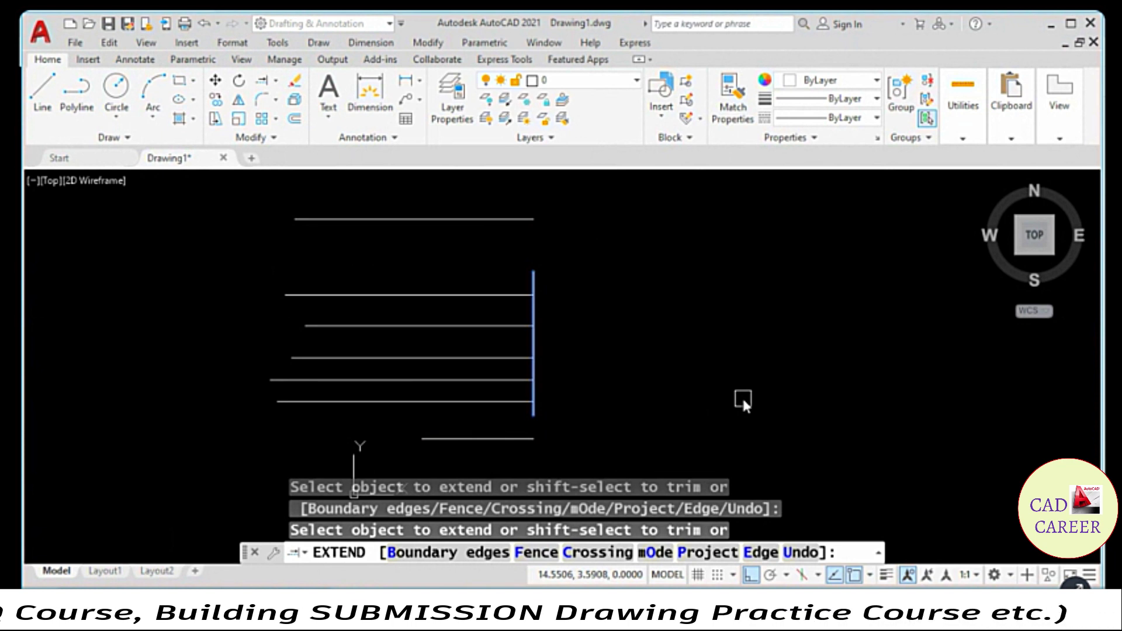
key("Escape")
key("Escape")
Erase all the lines from the drawing and zoom to the All view.
scroll(602, 357, "down", 5)
scroll(589, 353, "up", 5)
left_click(668, 246)
left_click(444, 427)
type("e")
key("space")
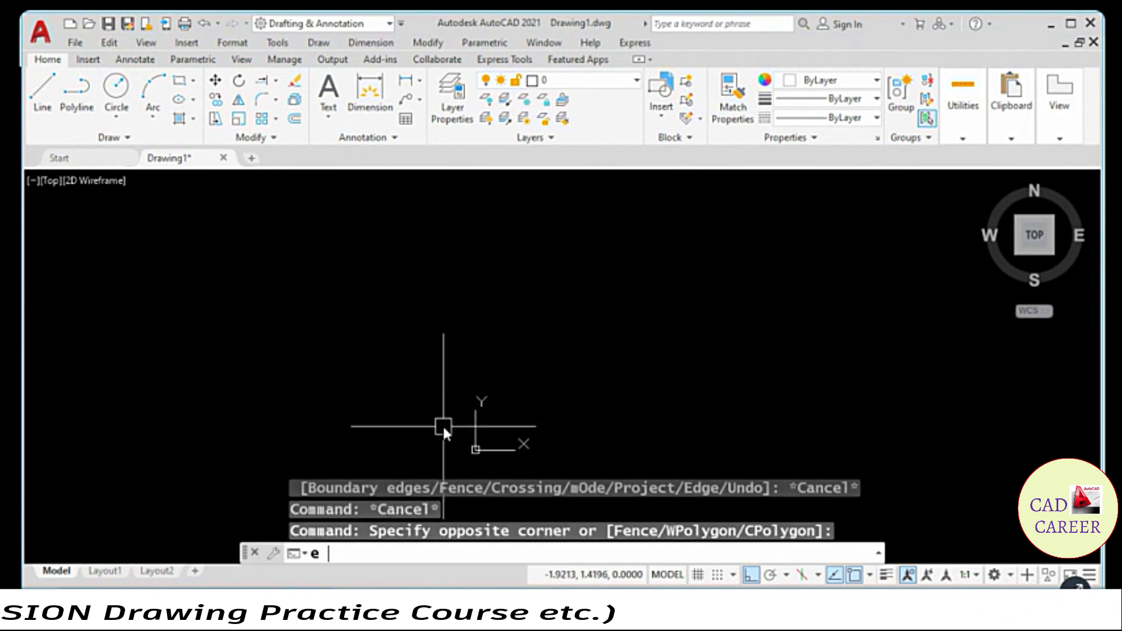
type("z")
key("space")
type("a")
key("Return")
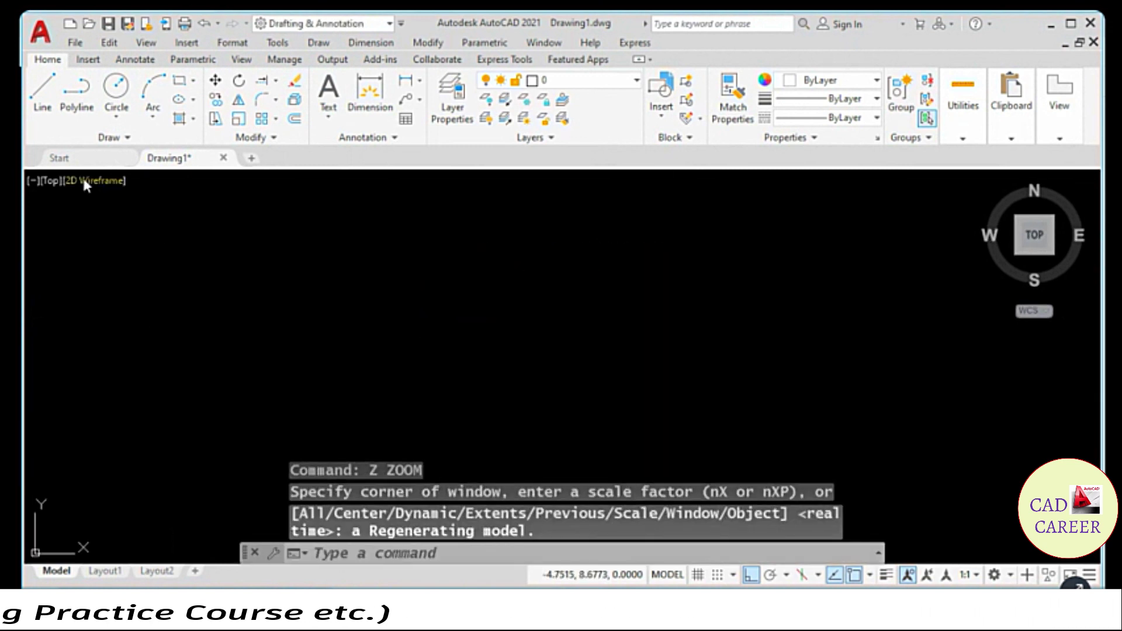
Draw a long horizontal line across the middle of the empty drawing area.
left_click(42, 88)
left_click(299, 336)
left_click(678, 335)
key("Escape")
Draw three separate vertical lines of differing lengths crossing the horizontal line.
key("space")
left_click(399, 238)
left_click(400, 427)
key("Escape")
key("space")
left_click(476, 222)
left_click(476, 418)
key("Escape")
key("space")
left_click(600, 173)
left_click(600, 418)
key("Escape")
Draw a second horizontal line above the first across the three verticals, and a fourth vertical line just beyond both right ends.
key("space")
left_click(331, 293)
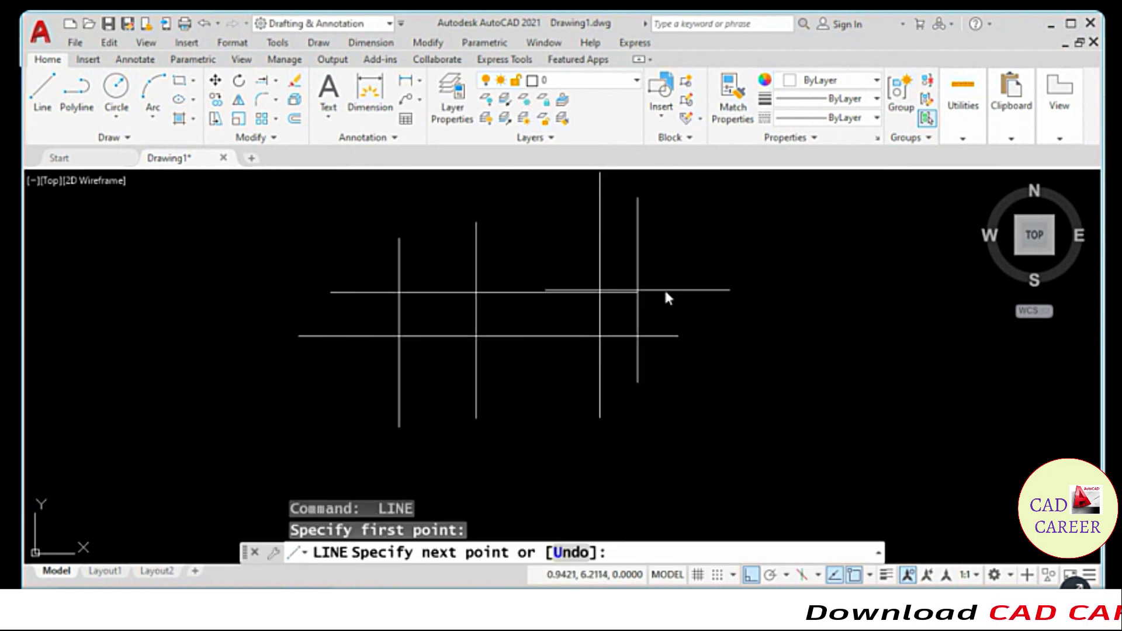
left_click(715, 287)
key("Escape")
key("Escape")
key("Escape")
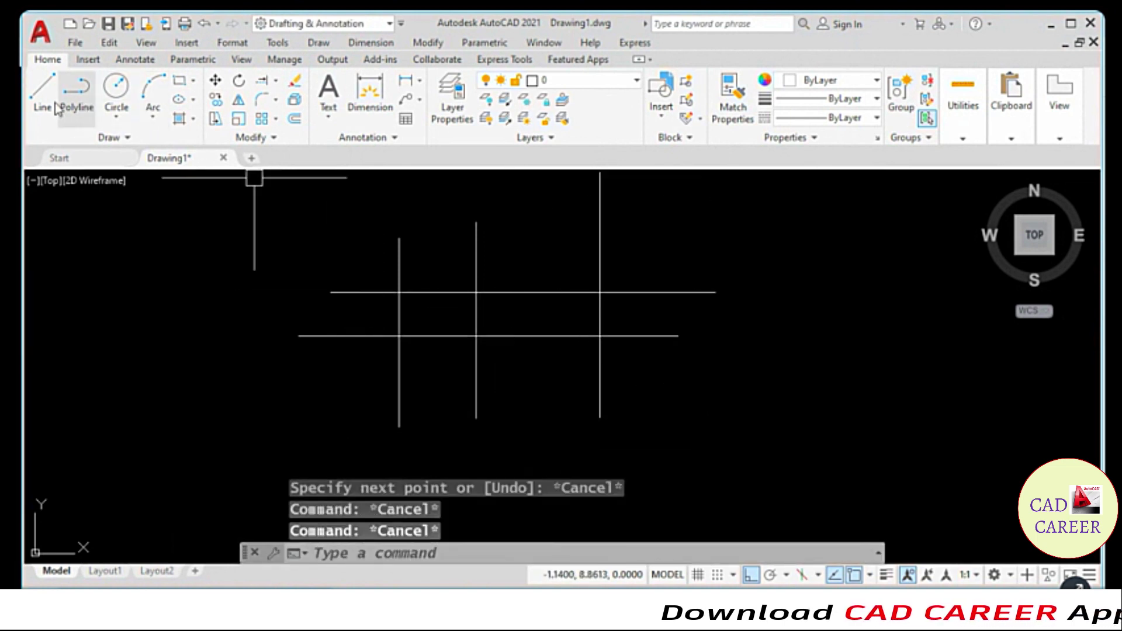
key("space")
left_click(751, 215)
left_click(751, 445)
key("Escape")
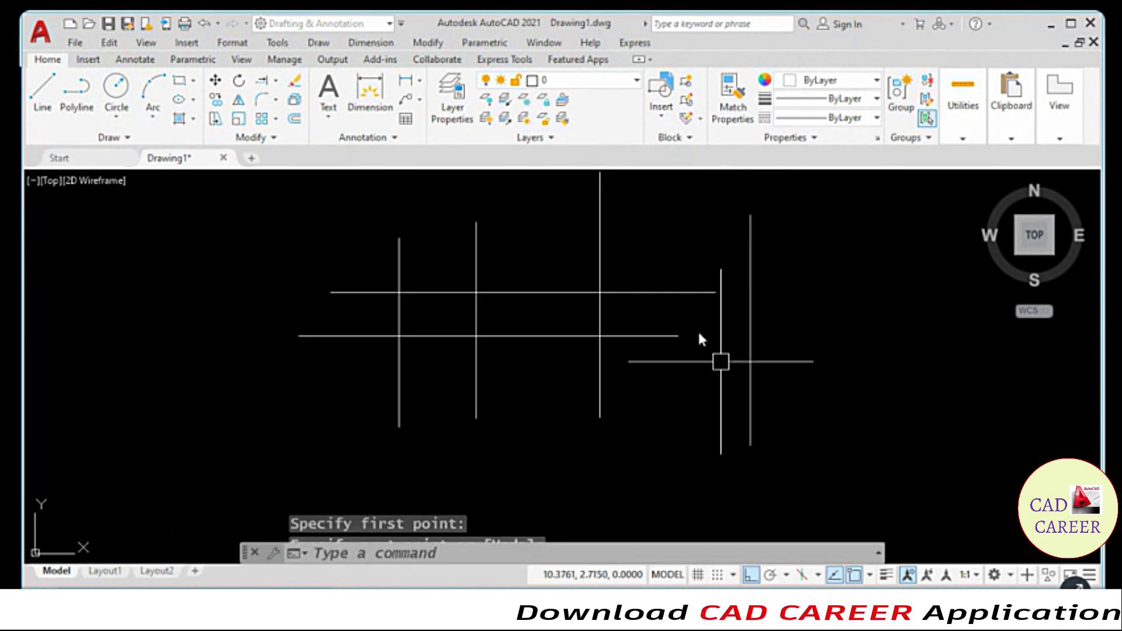
Start Trim and select all six lines as cutting edges.
left_click(427, 42)
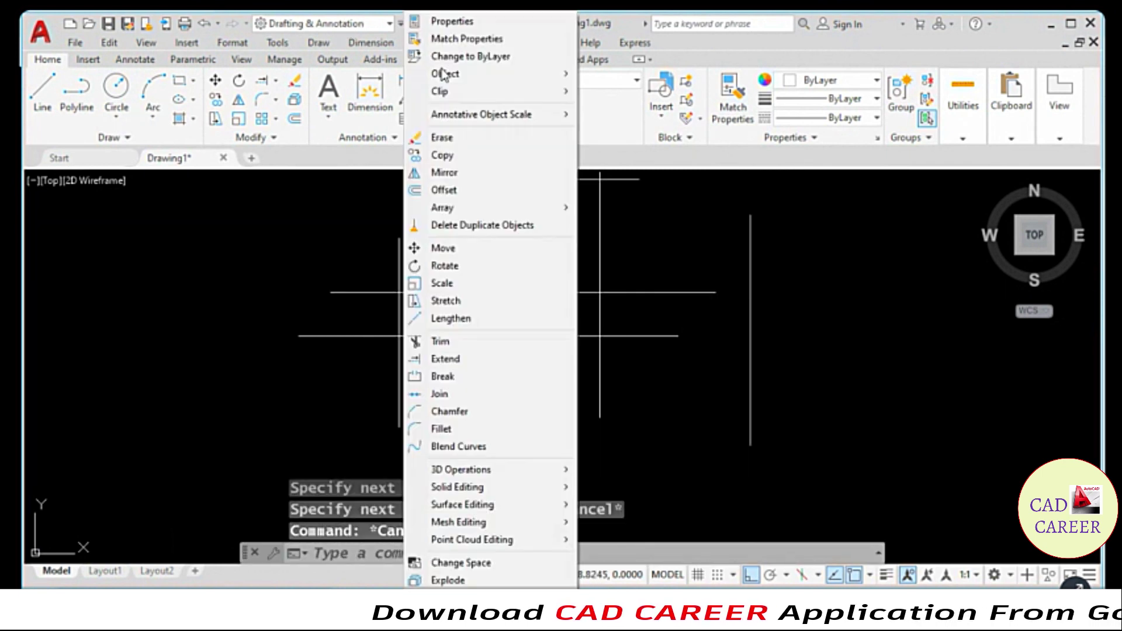
left_click(466, 344)
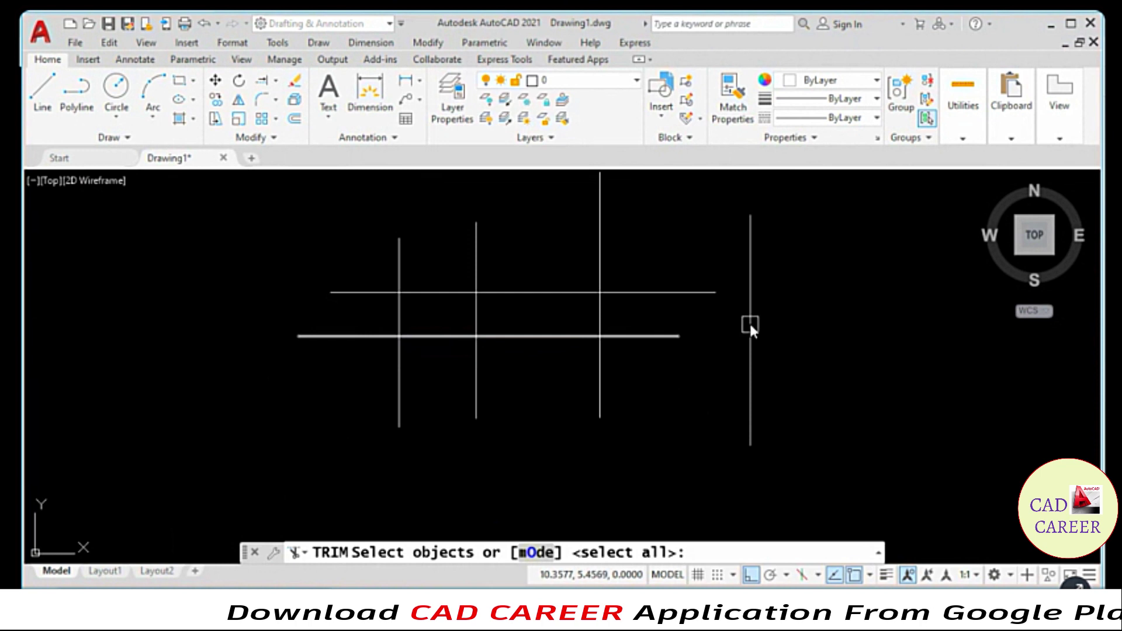
left_click(605, 271)
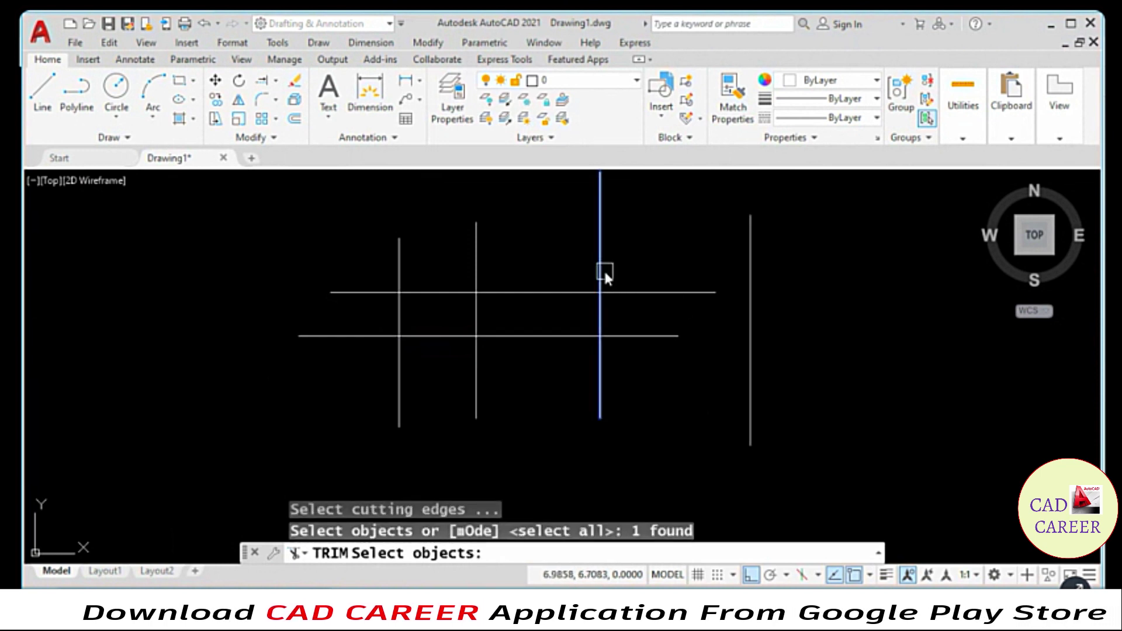
left_click(795, 269)
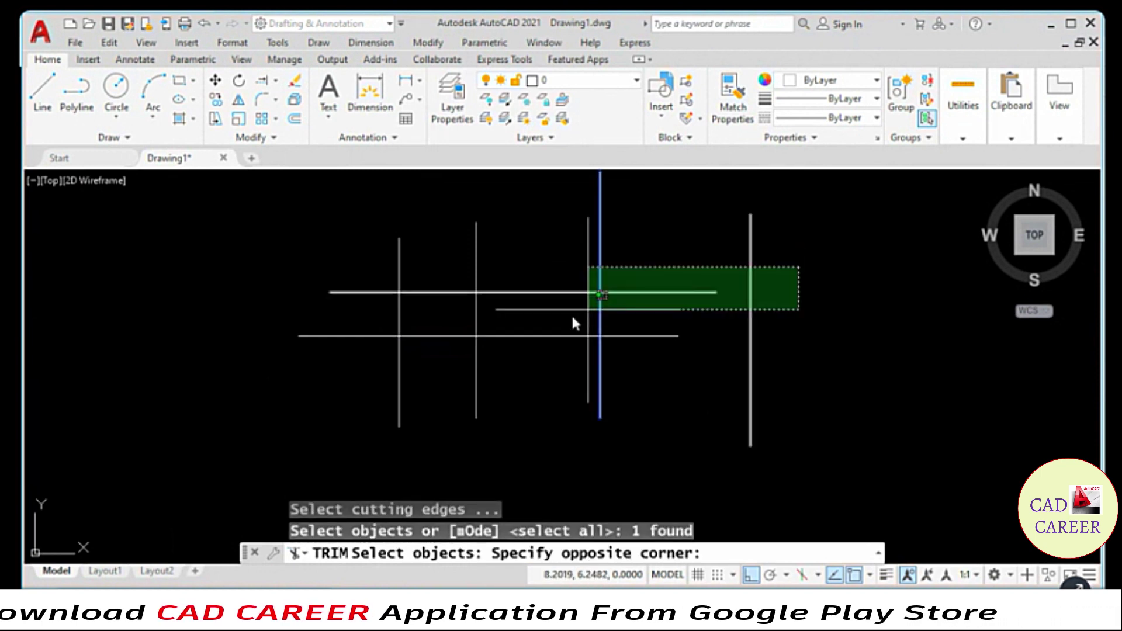
left_click(379, 359)
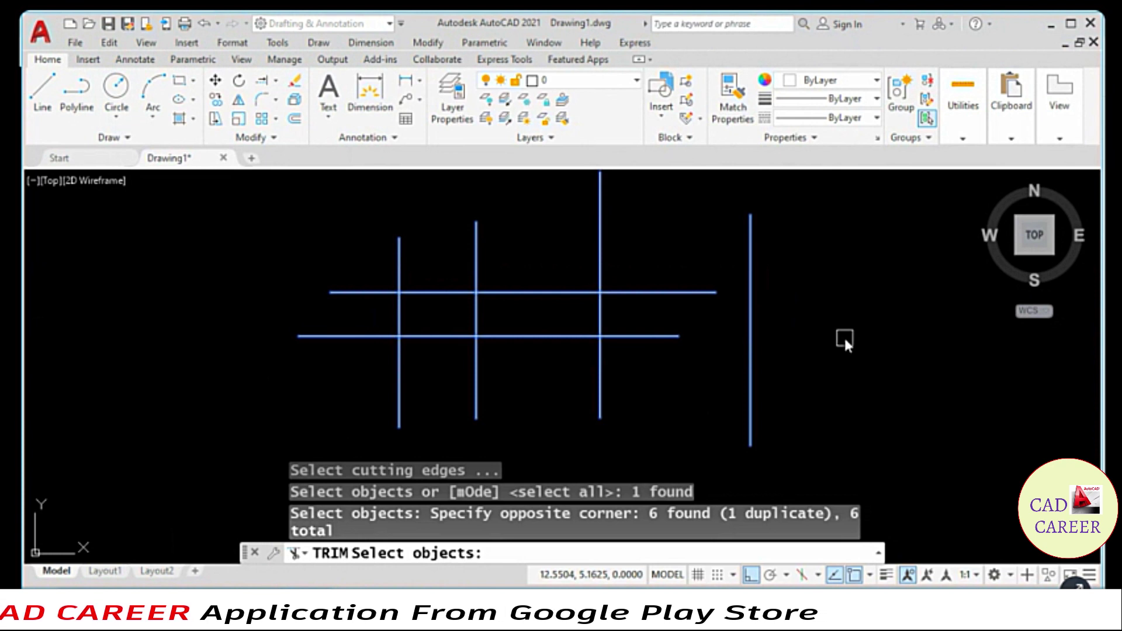
key("Return")
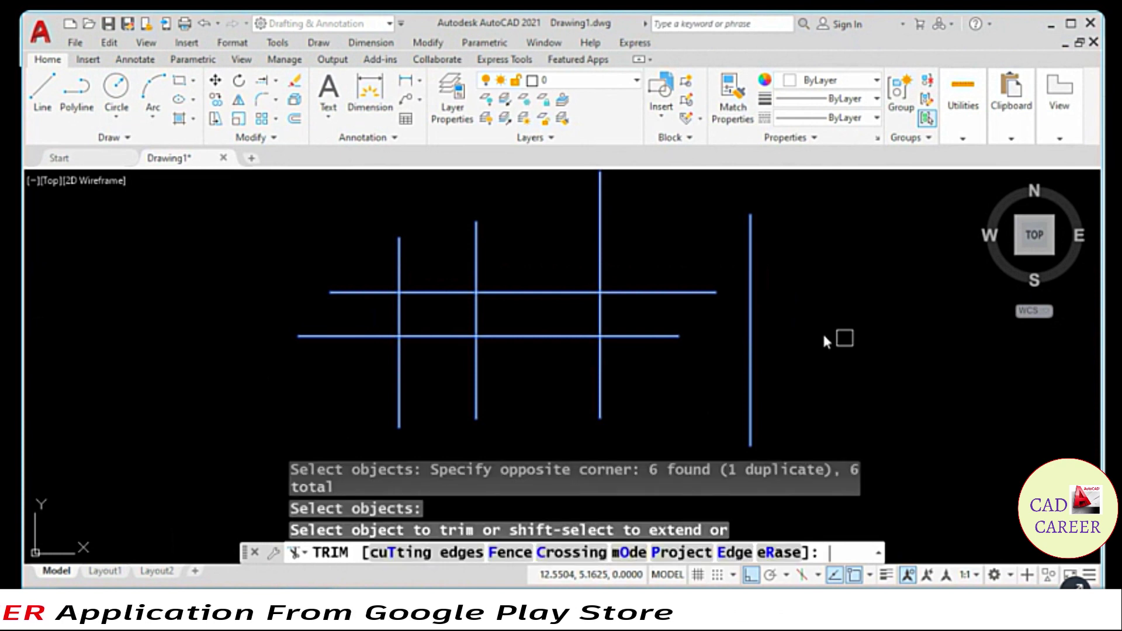
Trim the second and third vertical lines above the lower horizontal, and the upper horizontal's end beyond the third vertical.
left_click(602, 244)
left_click(480, 251)
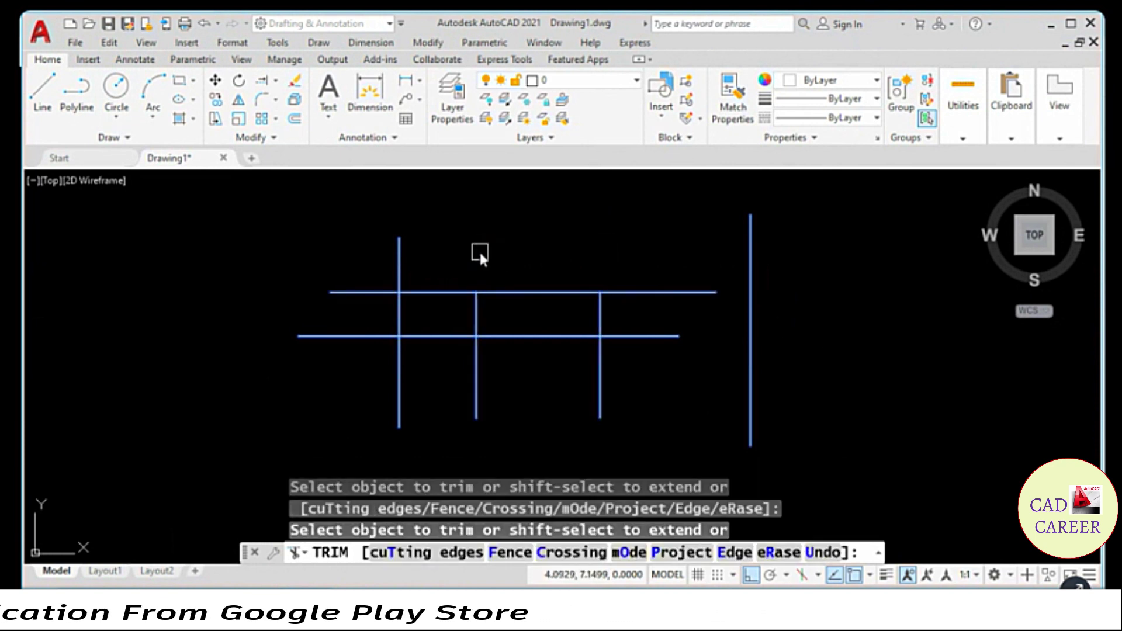
left_click(476, 310)
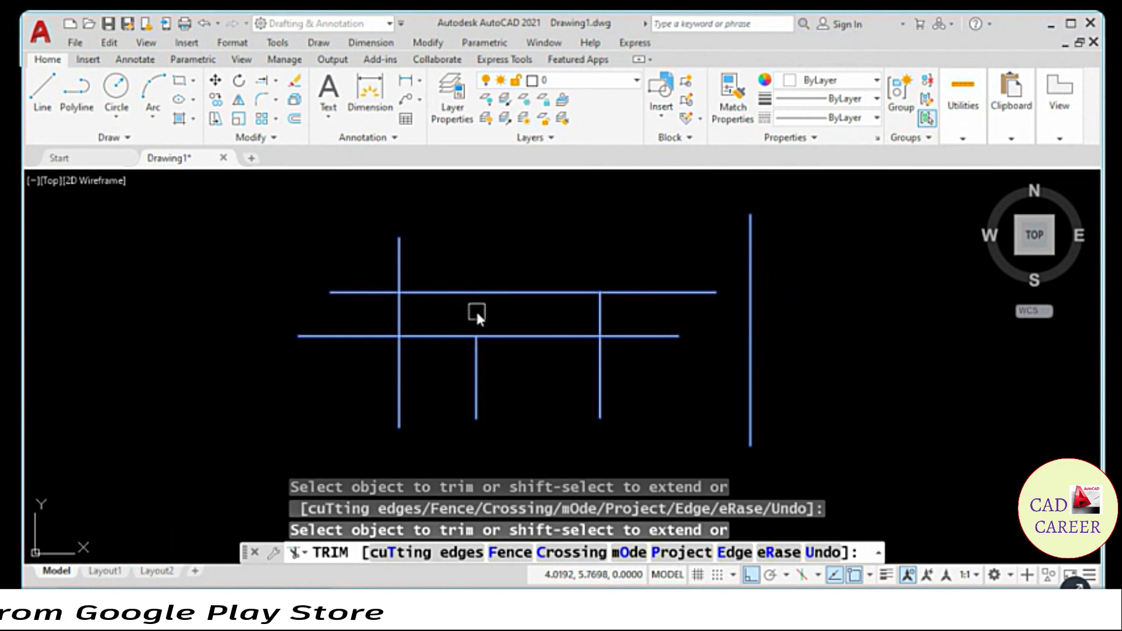
left_click(599, 316)
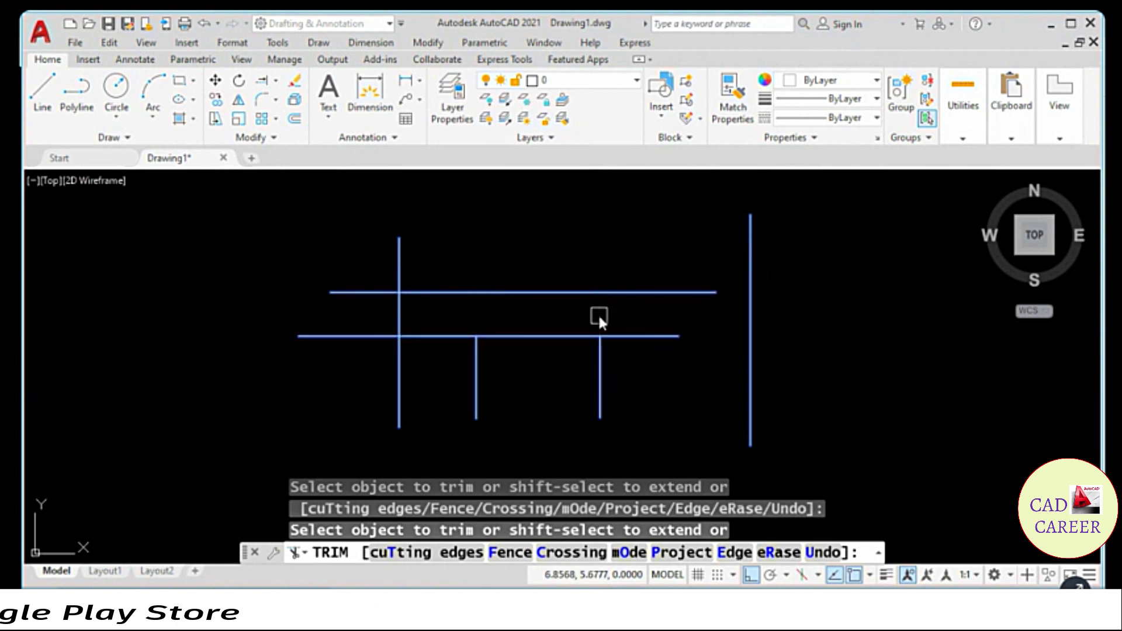
left_click(693, 295)
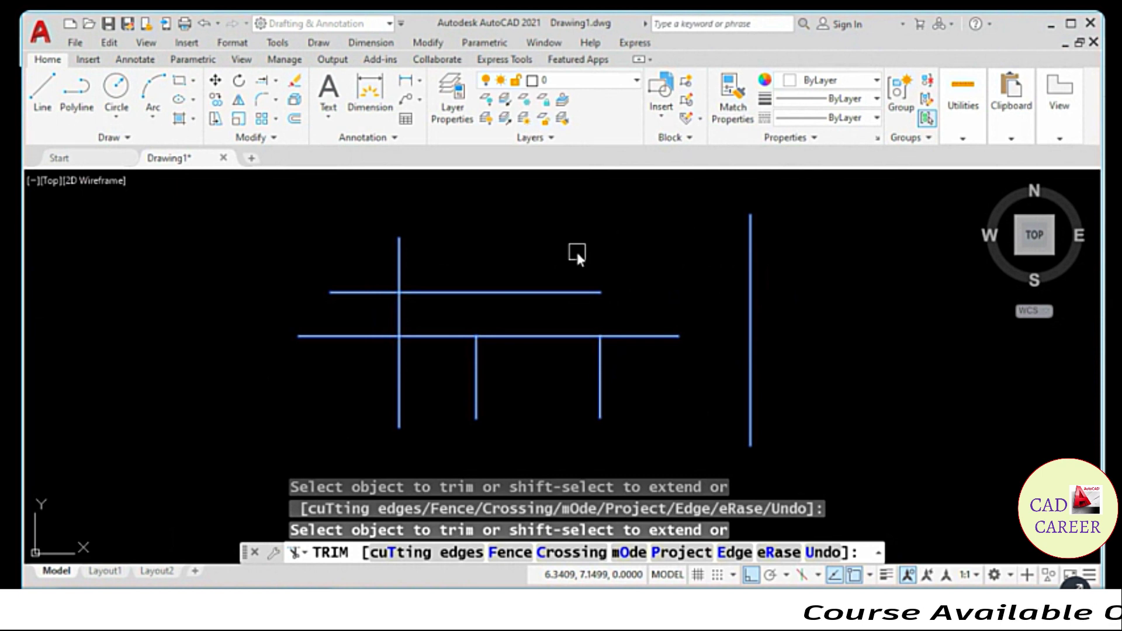
Within Trim, extend both horizontal lines to the fourth vertical and the second and third verticals up to the upper horizontal.
left_click(580, 291, "shift")
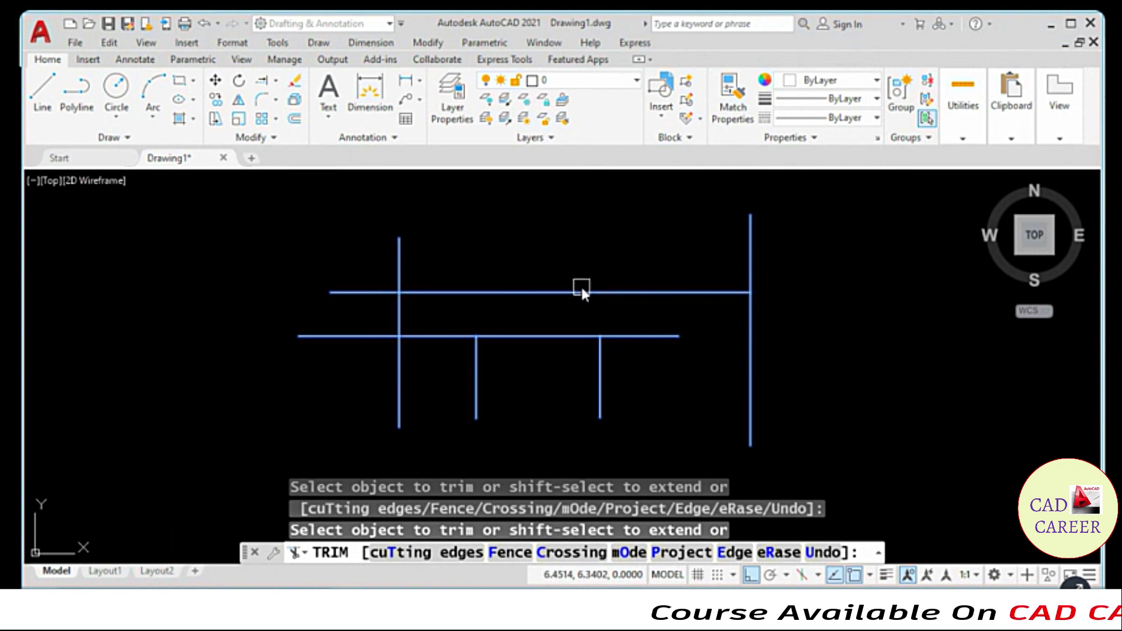
left_click(543, 294, "shift")
left_click(478, 359, "shift")
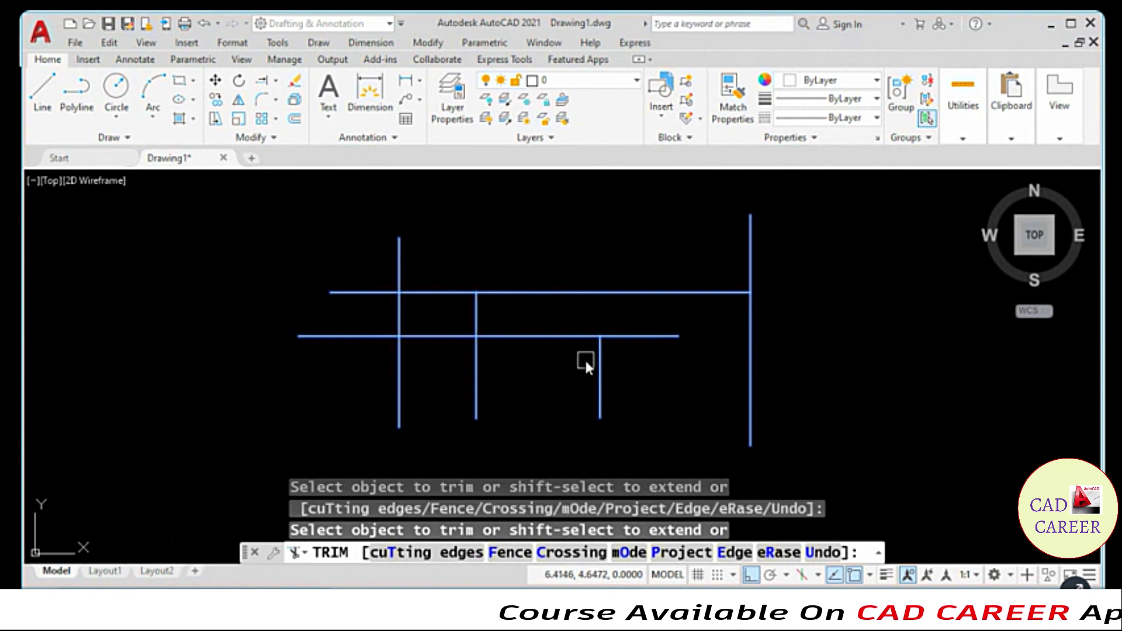
left_click(636, 338, "shift")
left_click(599, 307, "shift")
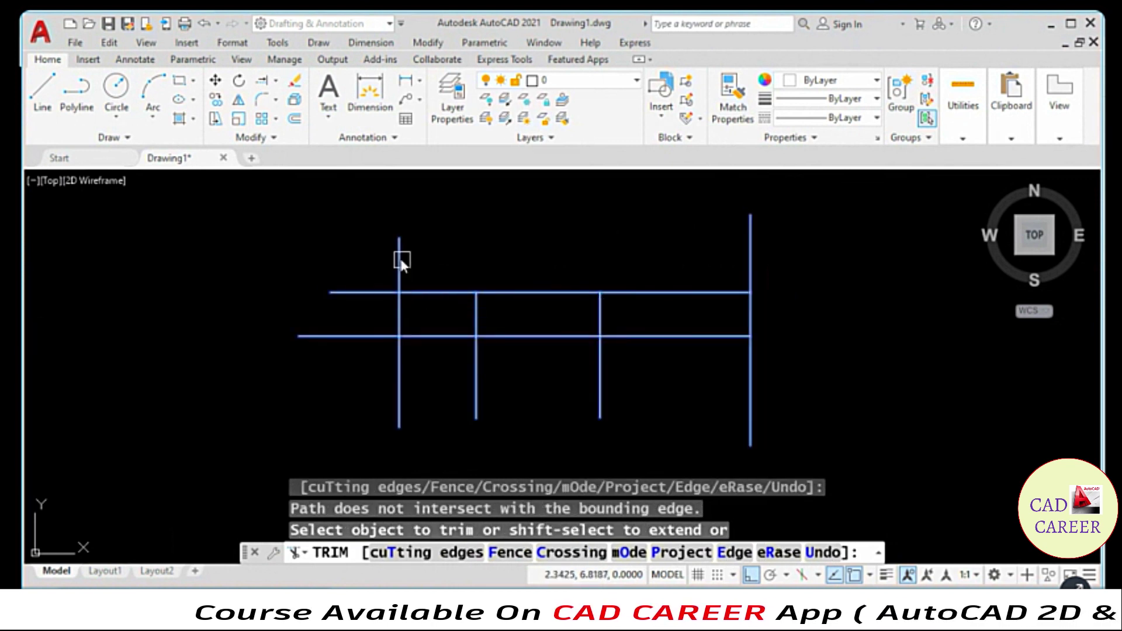
Trim the first vertical above the upper horizontal, and both horizontal lines between the first and third verticals.
left_click(400, 266)
left_click(438, 292)
left_click(533, 294)
left_click(525, 334)
left_click(624, 294)
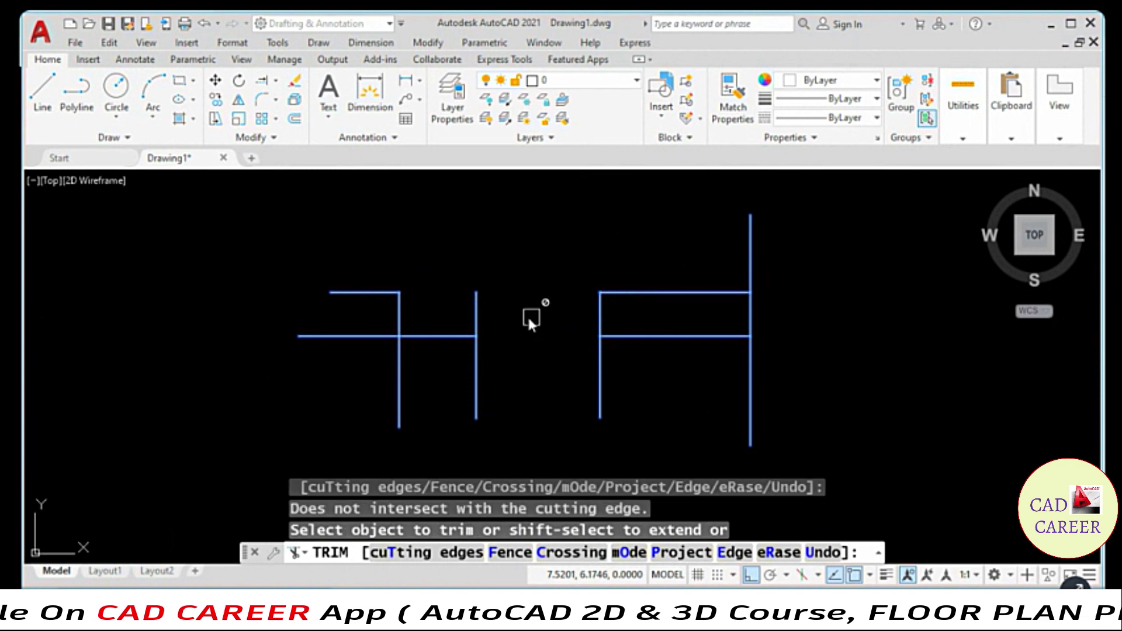
left_click(457, 336)
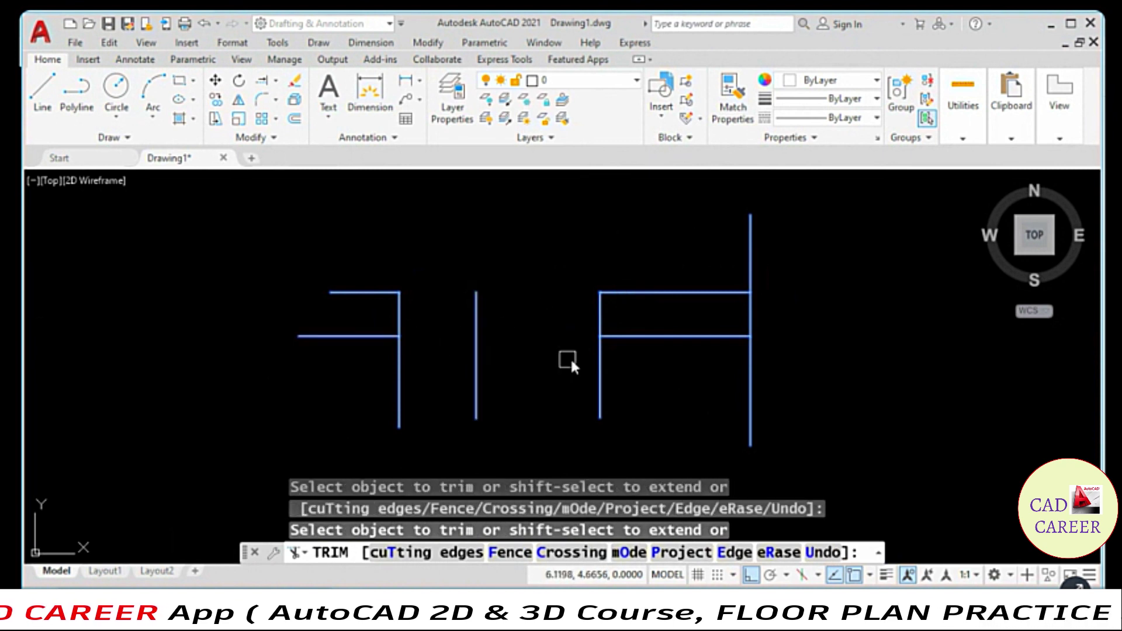